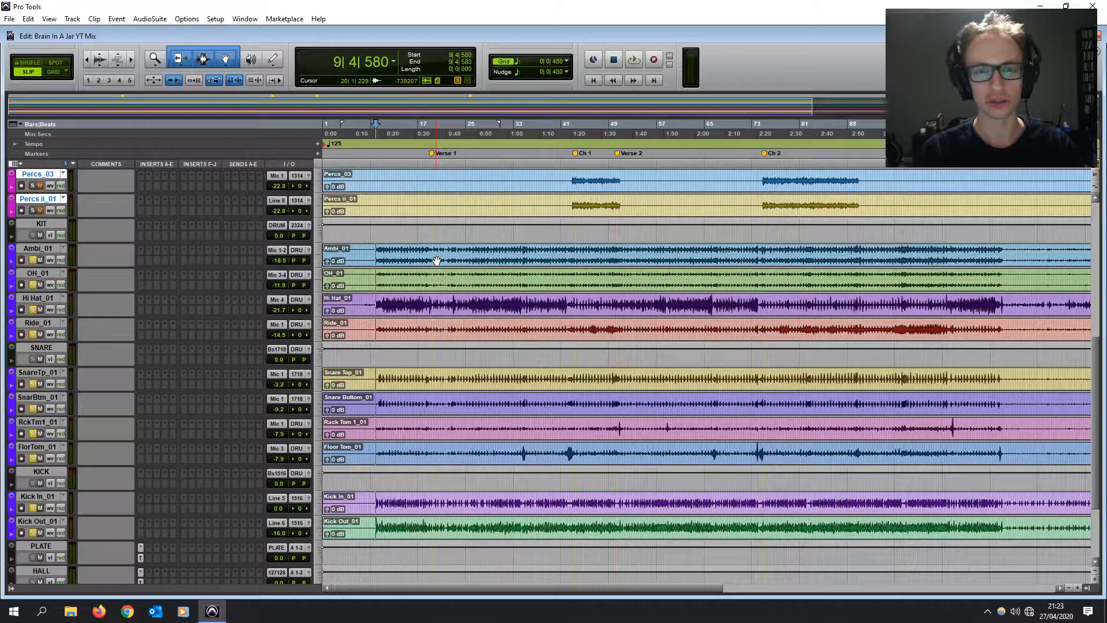
- Select the Ambi_01 track and audition the soloed drum tracks from about bar 10 and again from about bar 15
scroll(436, 261, up, 5)
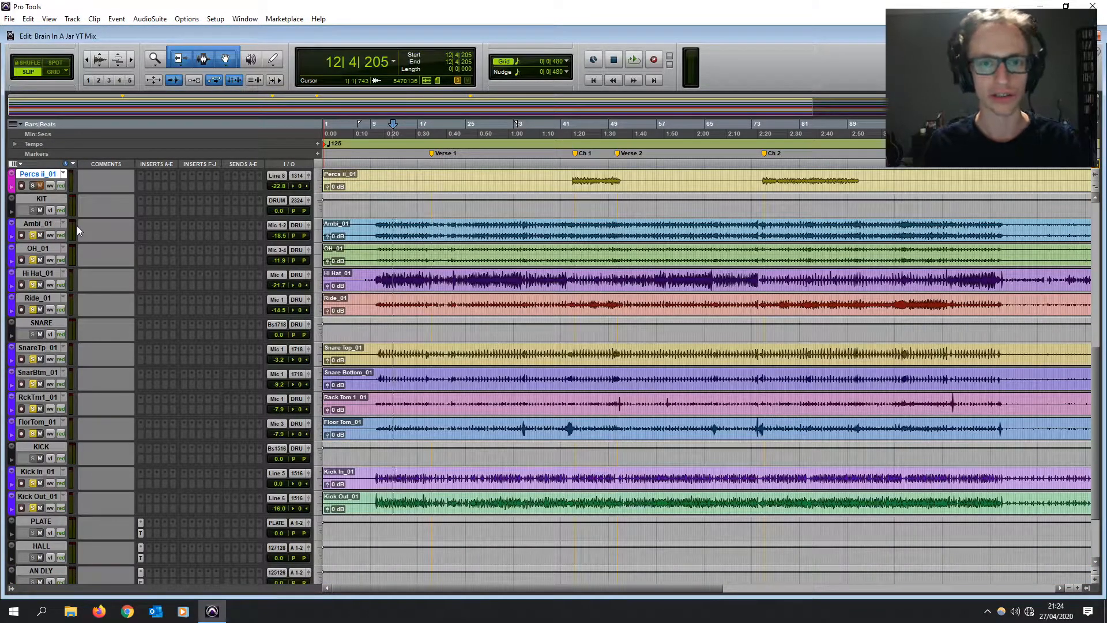
click(38, 223)
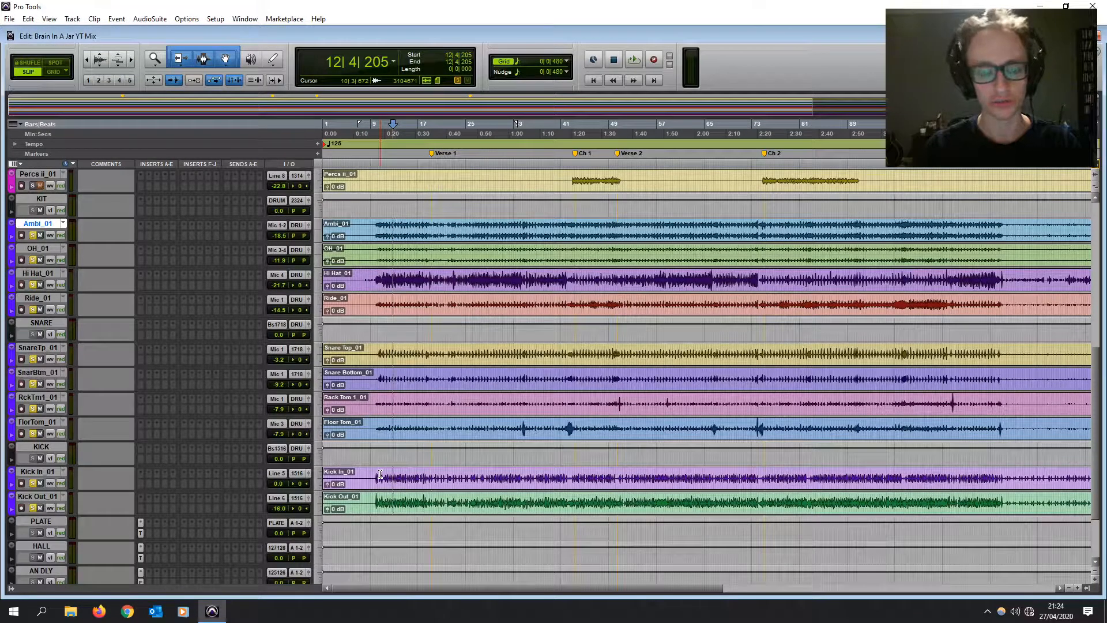
key(ctrl+equal)
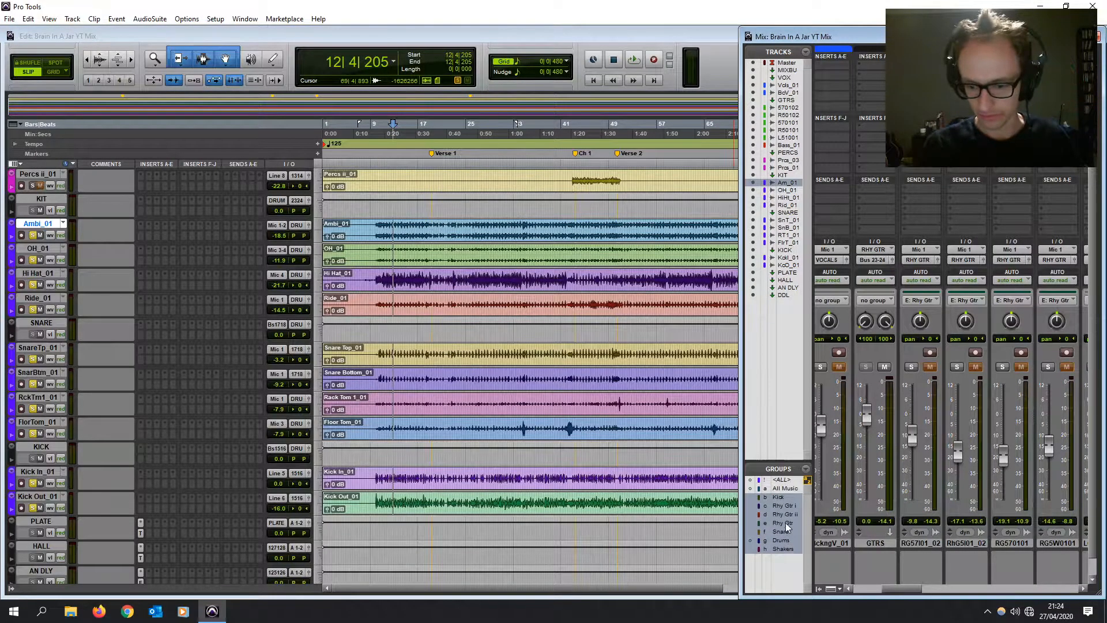
click(378, 223)
key(ctrl+equal)
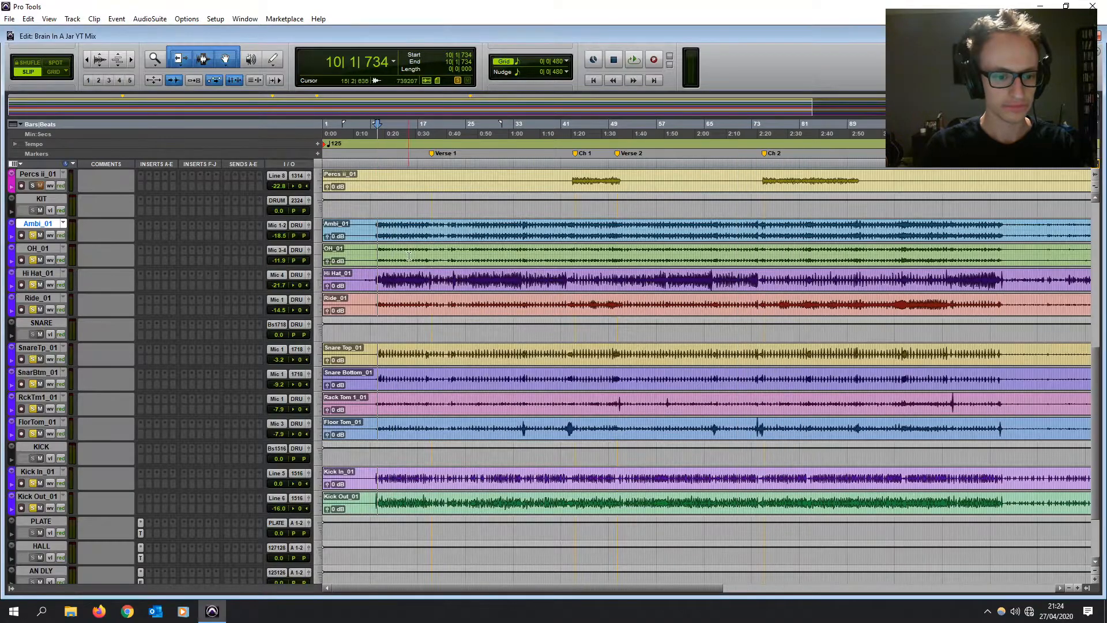
key(space)
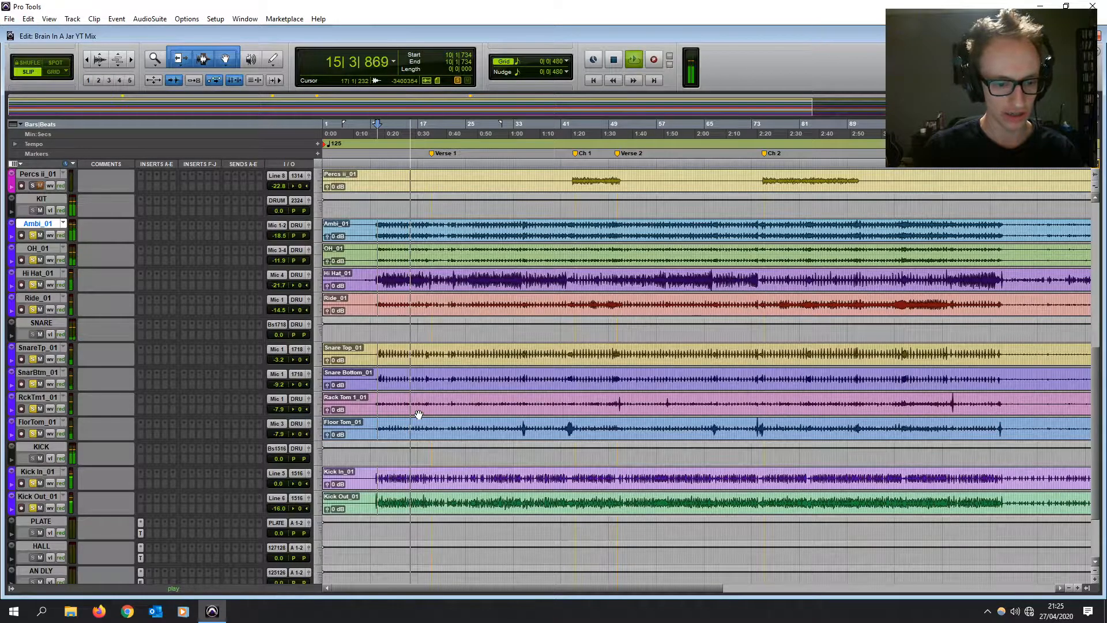
click(409, 288)
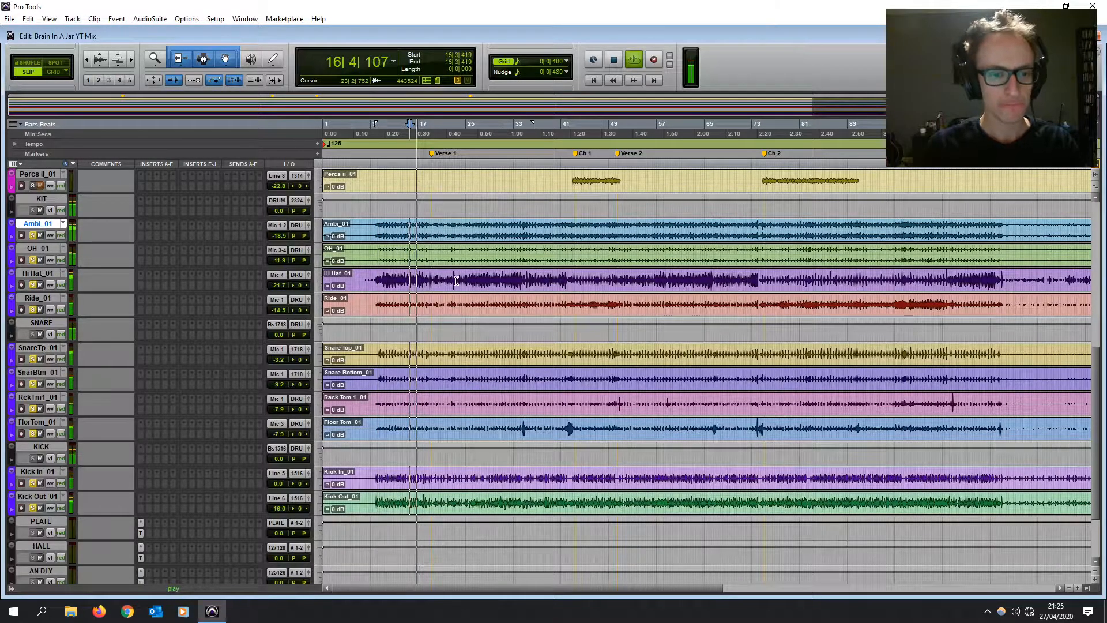
key(space)
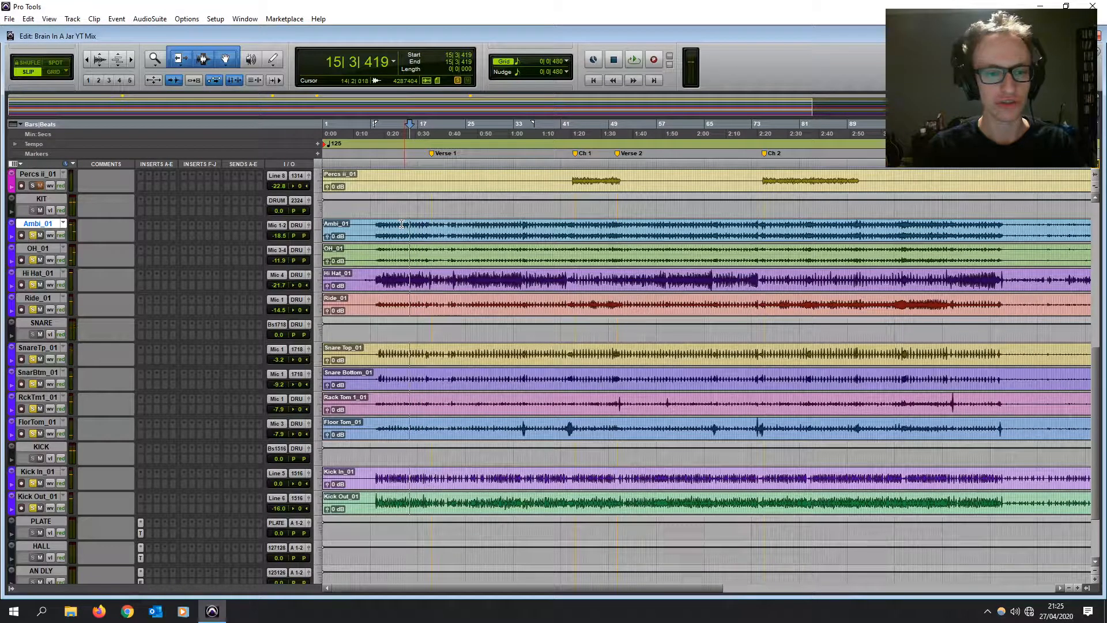
- Move the playback position to about bar 34 and audition the drums from there
drag(410, 225, 493, 228)
click(526, 228)
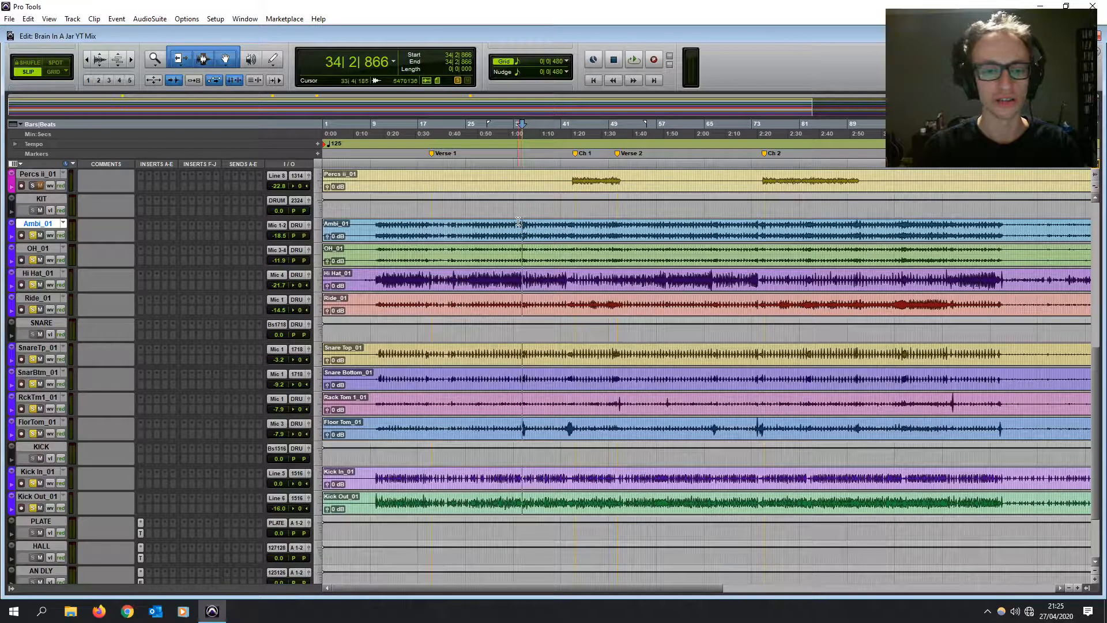
key(space)
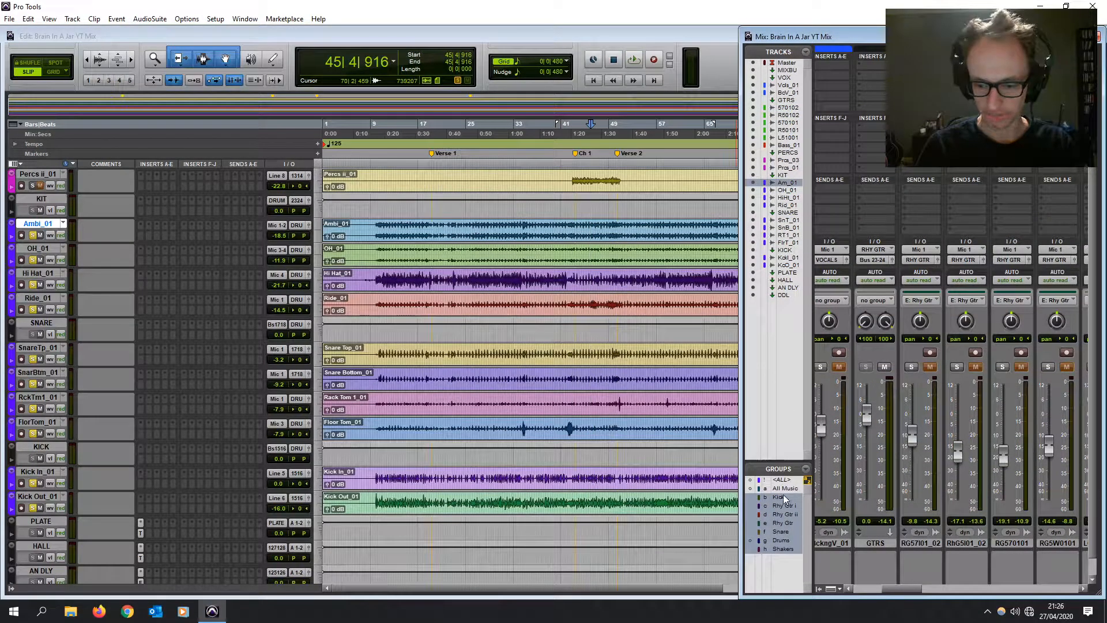
- Deactivate the Kick group in the groups list so the two kick tracks can be edited separately
click(555, 369)
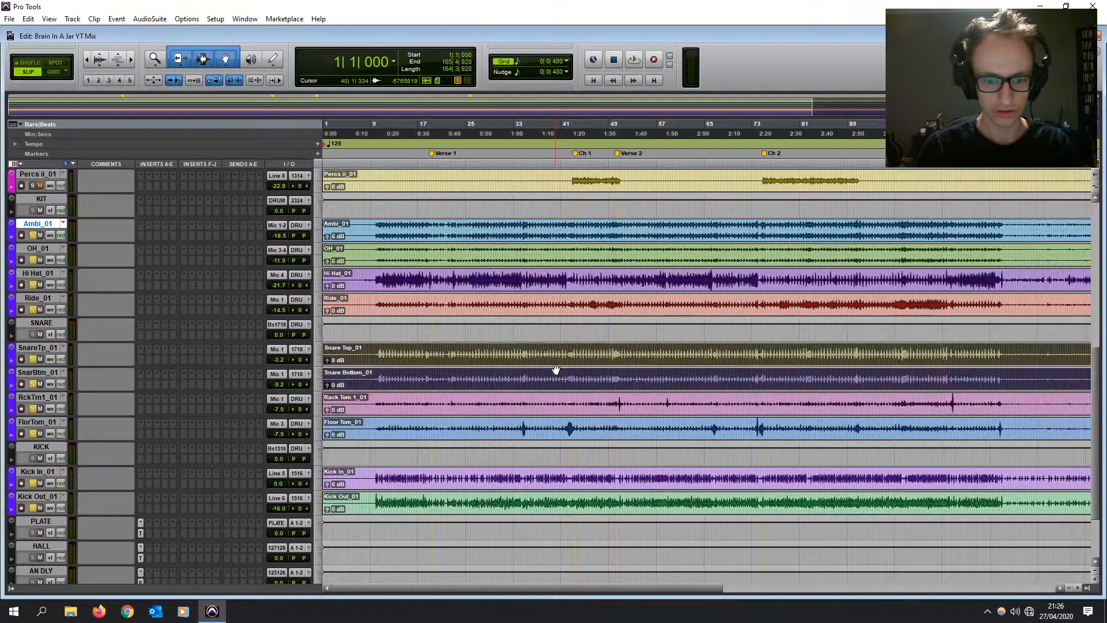
click(411, 475)
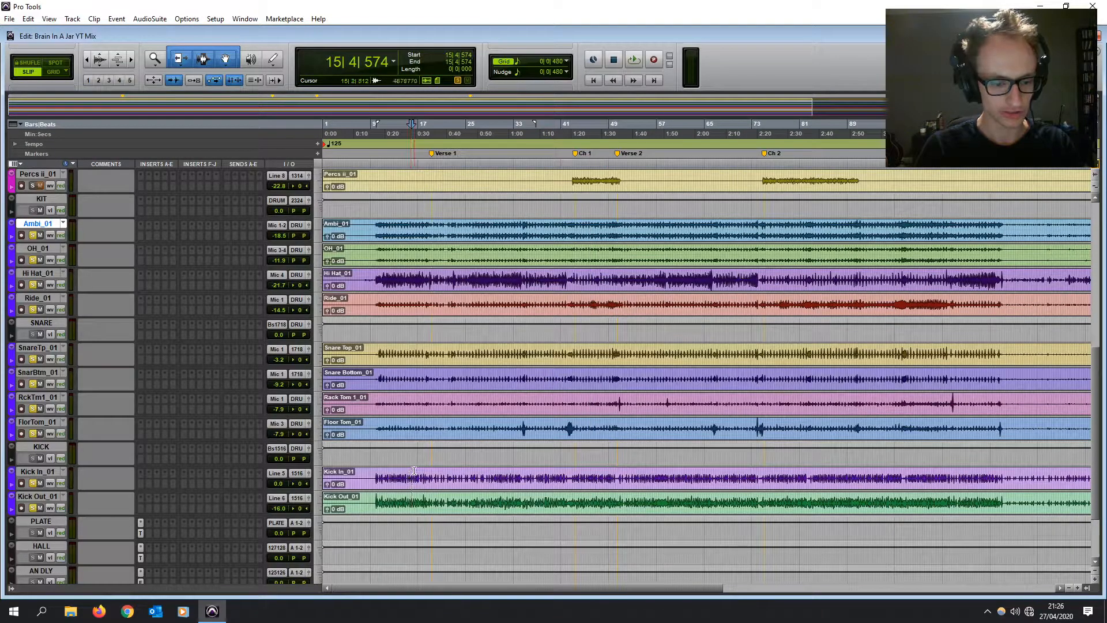
key(ctrl+equal)
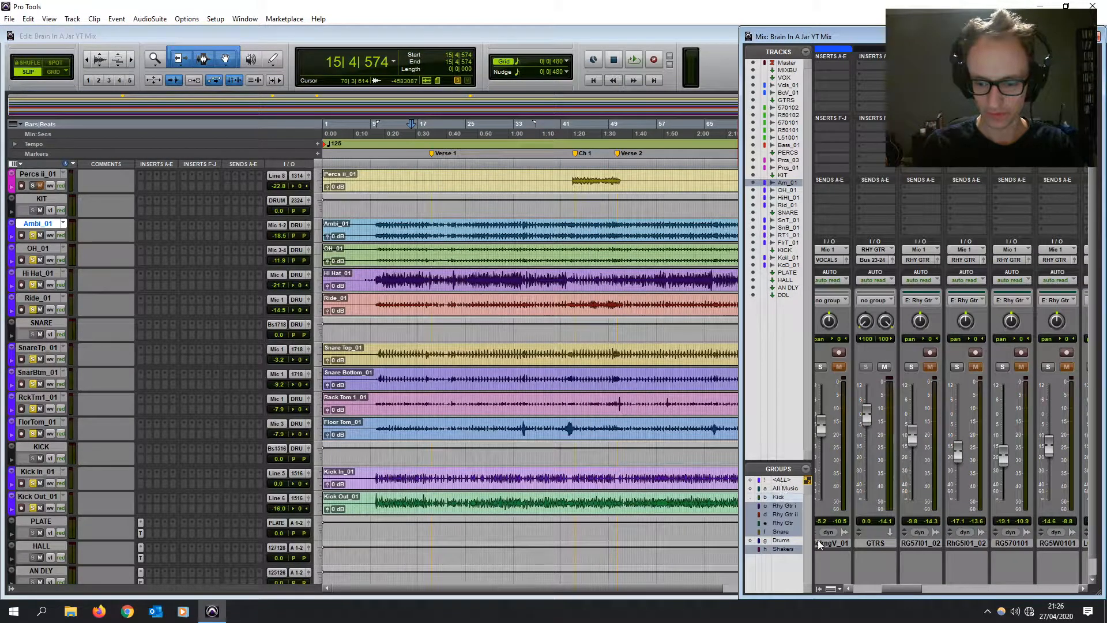
- Place the playback position at the first kick hit near bar 9, and replace all current solos with Kick In_01 alone
click(397, 474)
key(ctrl+bracketright)
key(ctrl+bracketright)
click(536, 476)
alt+click(32, 508)
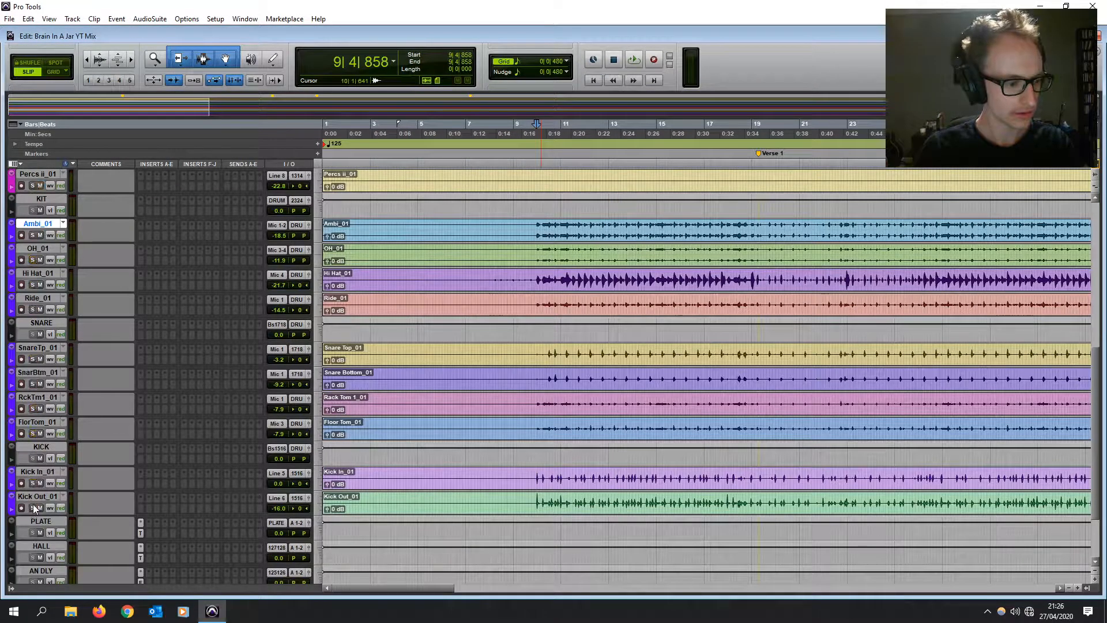
click(32, 482)
- Enlarge the height of the Kick In_01 track and start playback from its first hit
scroll(663, 429, down, 3)
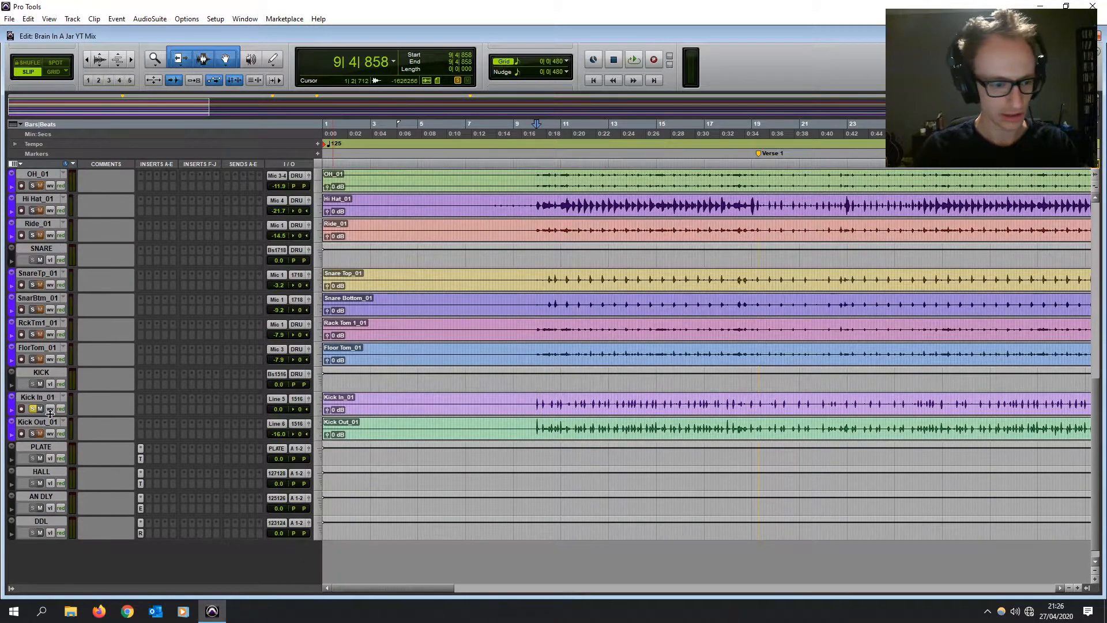
drag(34, 416, 65, 493)
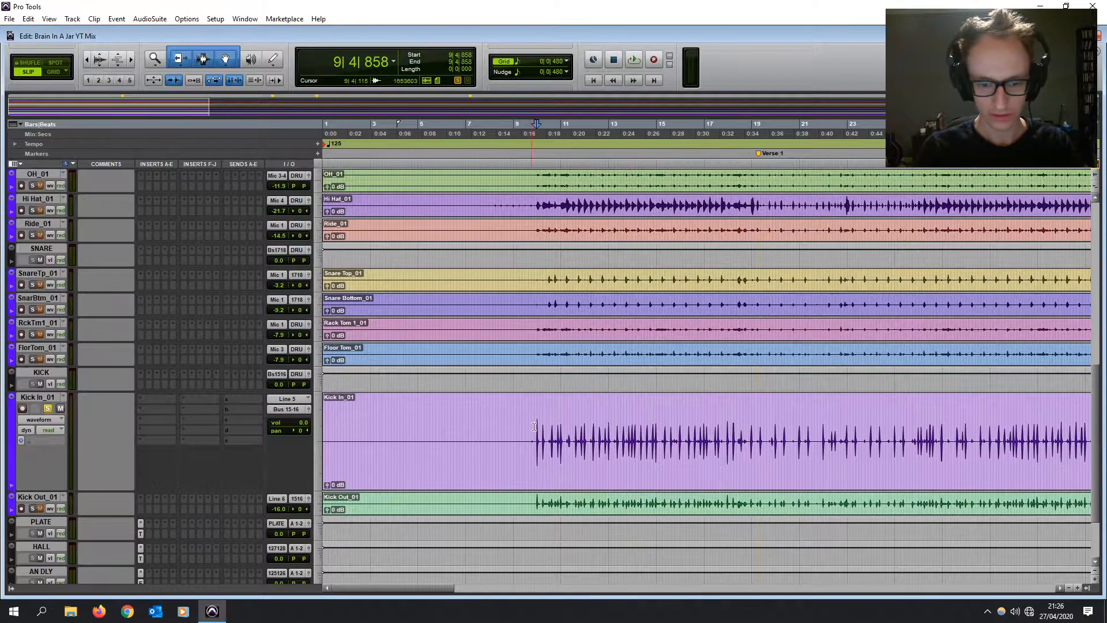
key(space)
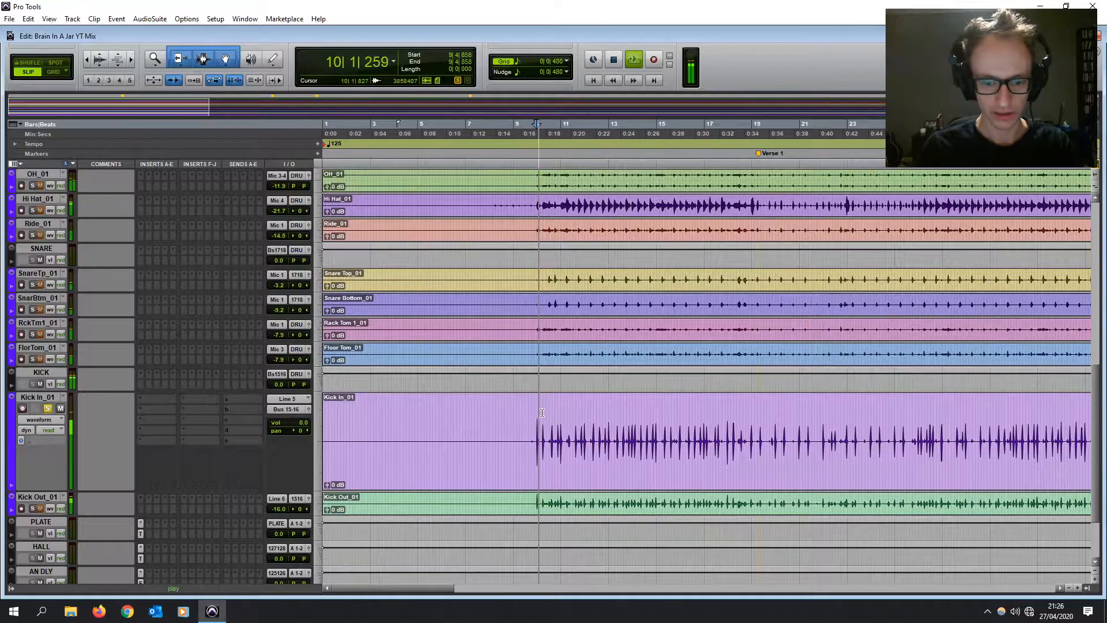
- Insert an EQ3 7-Band (mono) on the first insert slot of Kick In_01 and reposition its window
click(158, 398)
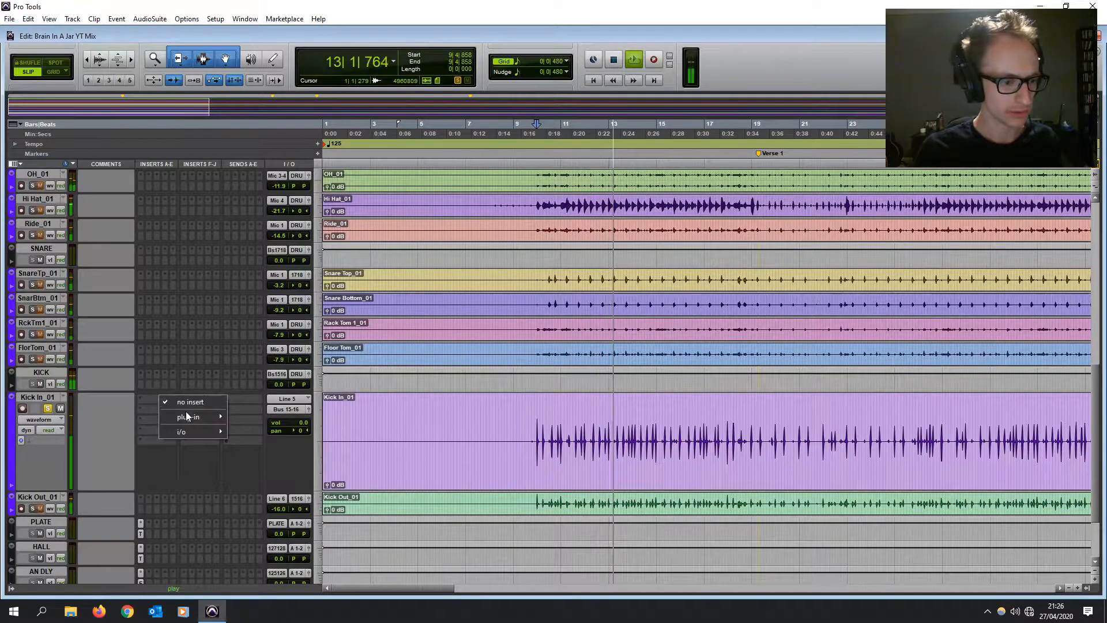
mouse_move(184, 417)
mouse_move(277, 419)
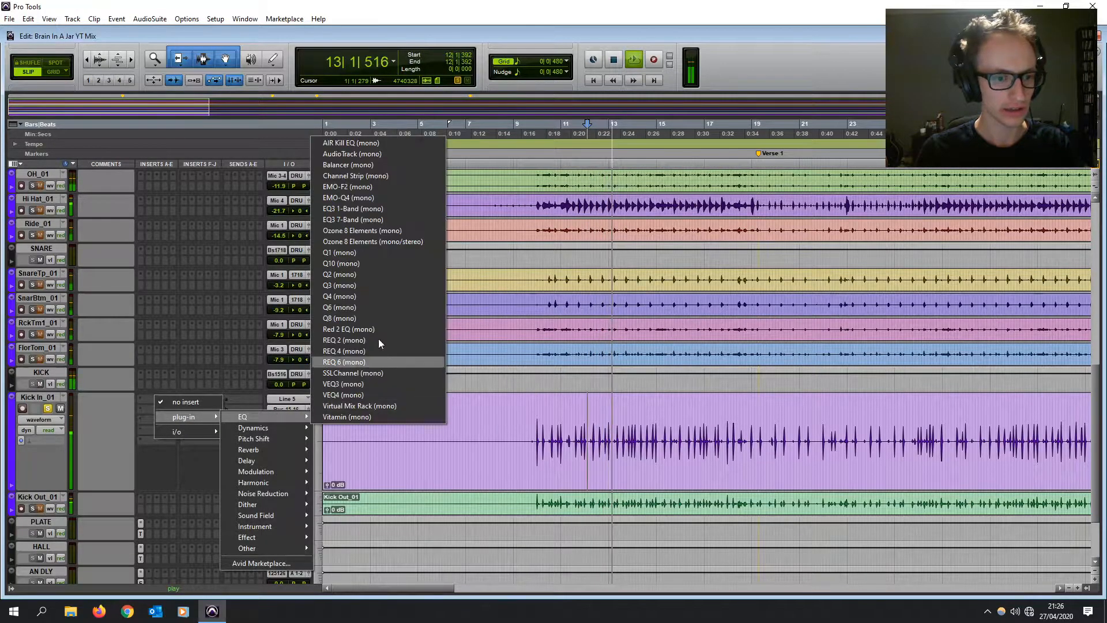
click(371, 220)
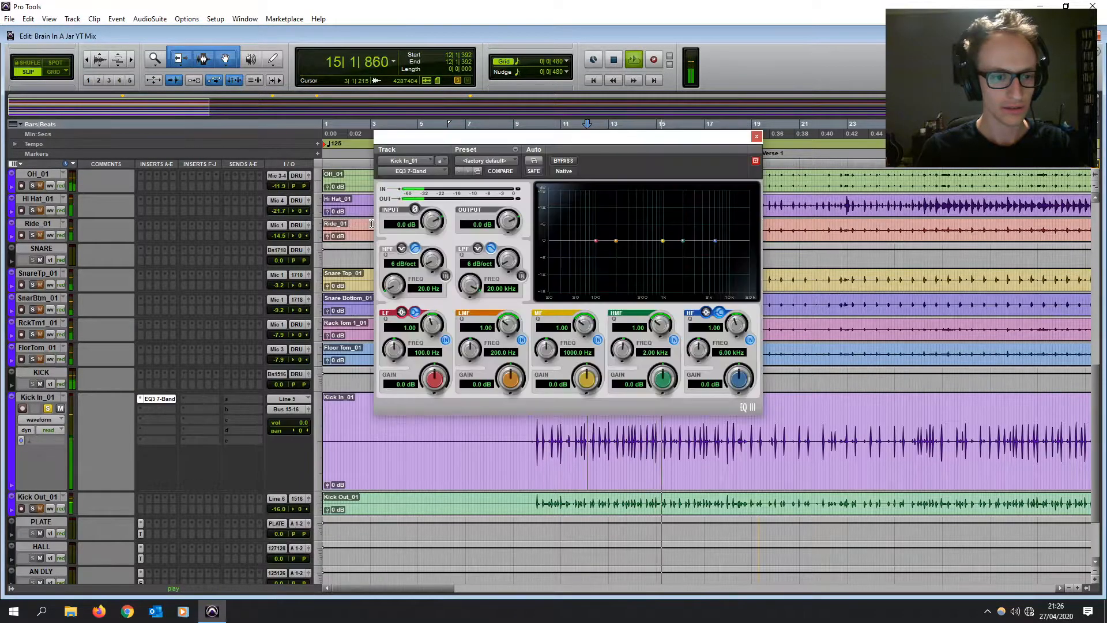
drag(528, 136, 594, 153)
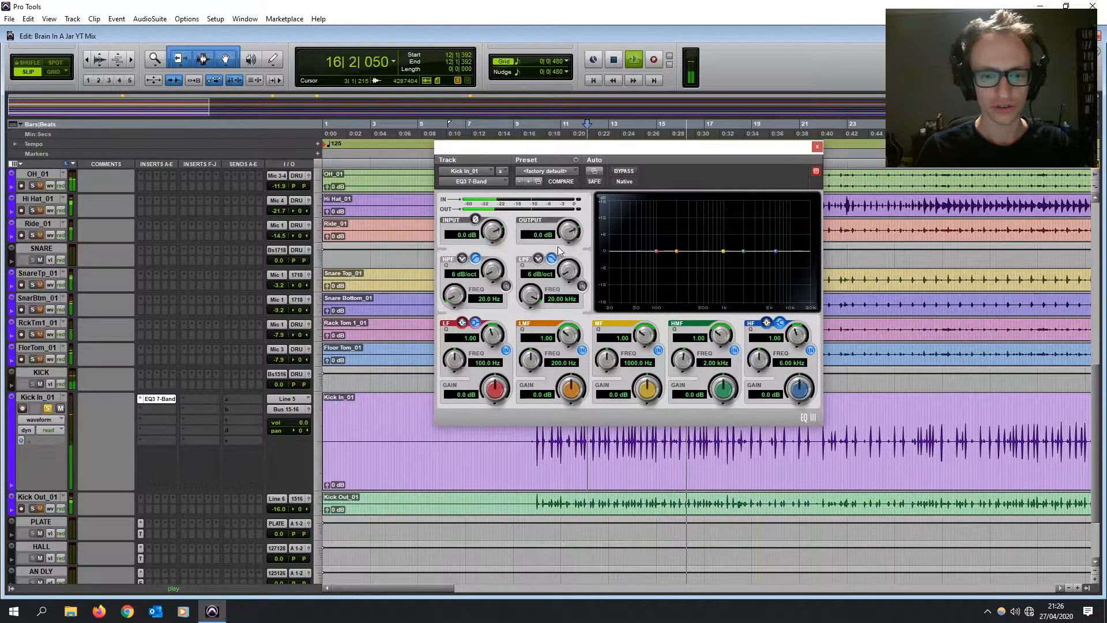
- Enable the high-pass filter on the Kick In_01 EQ with an 18 dB/oct slope and a 28 Hz frequency
click(506, 286)
drag(498, 275, 496, 237)
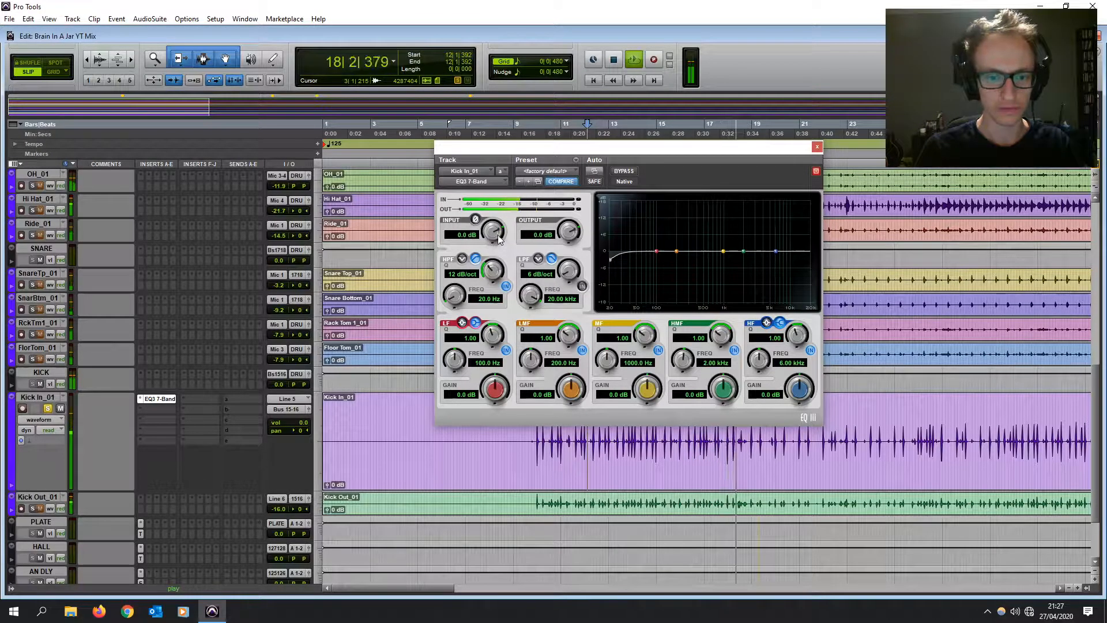
click(487, 298)
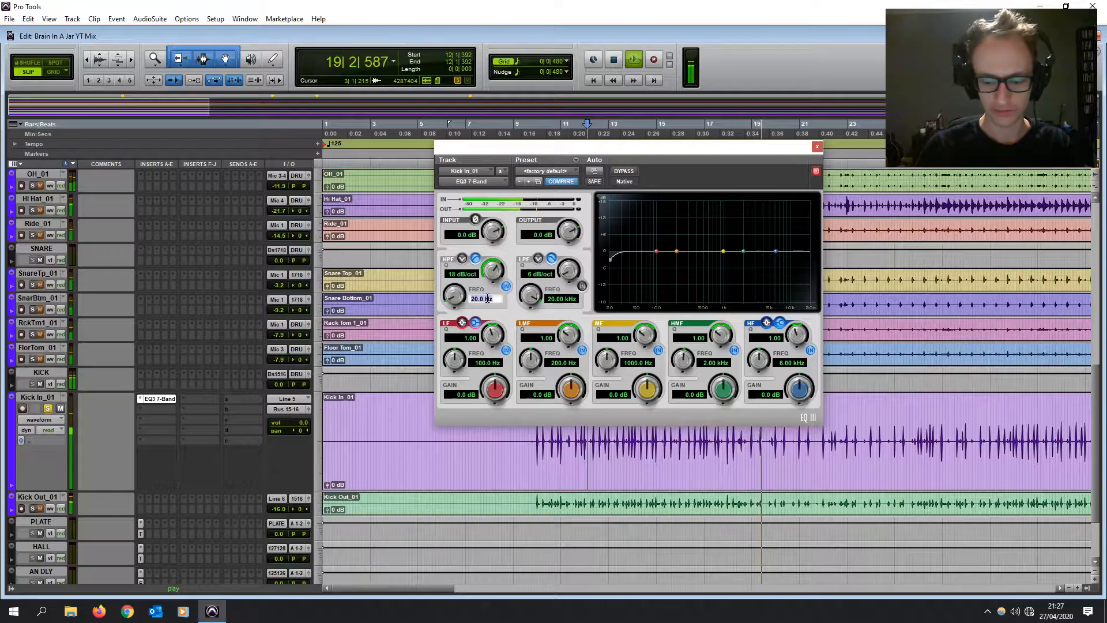
text(30)
key(Return)
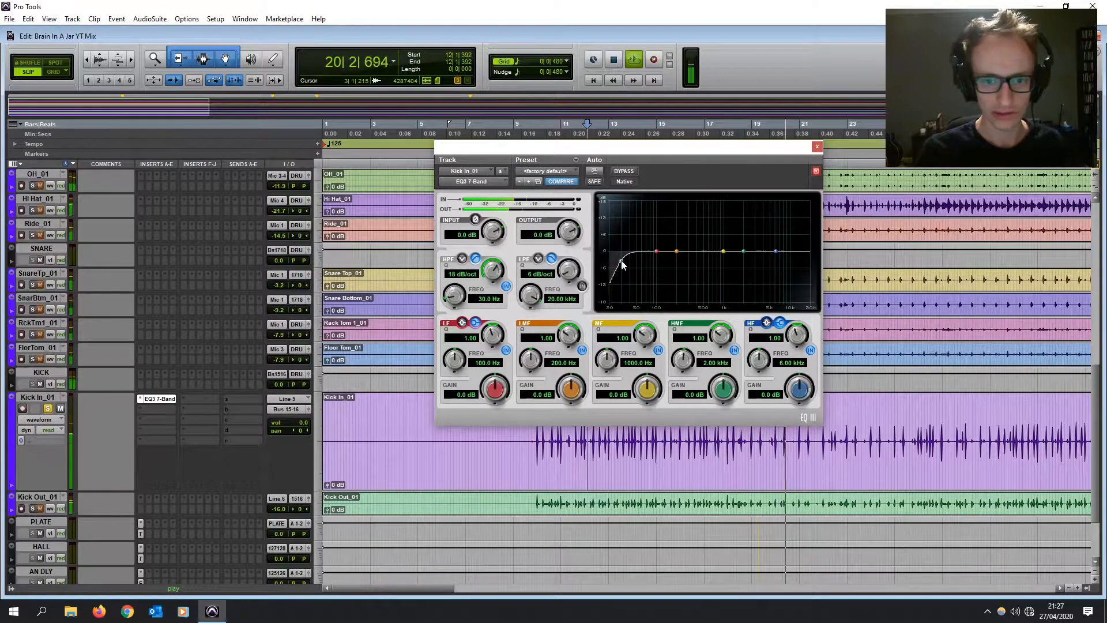
drag(622, 265, 619, 264)
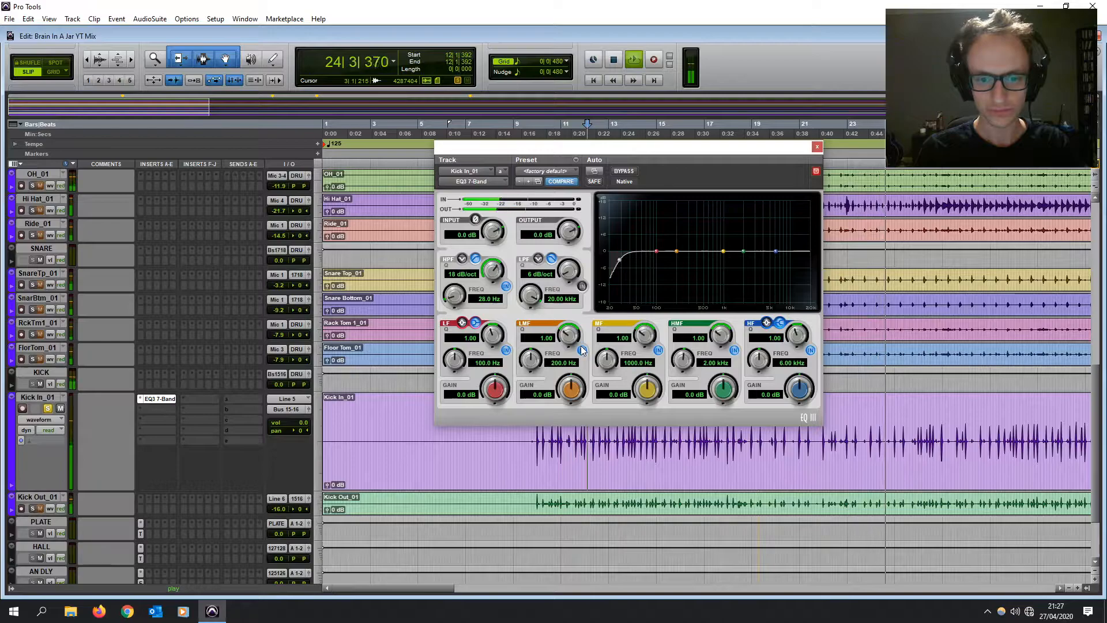
- Cut Kick In_01 by 7.2 dB at 188.4 Hz and 6.4 dB at 508.4 Hz with 1.5 dB output gain, and compare against bypass
drag(677, 256, 703, 270)
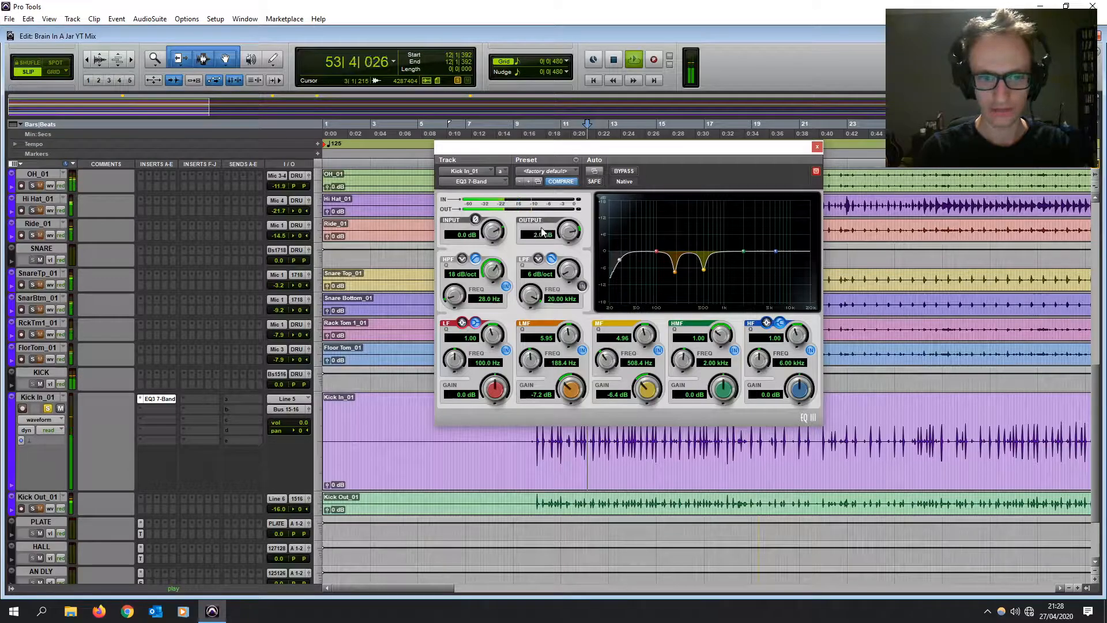
click(613, 172)
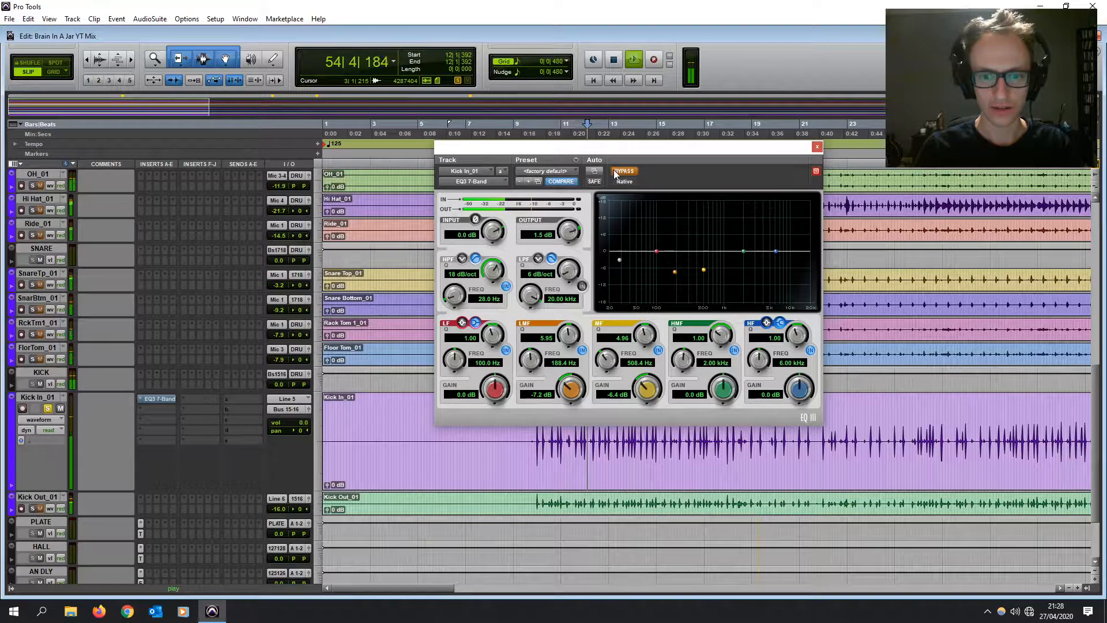
click(618, 172)
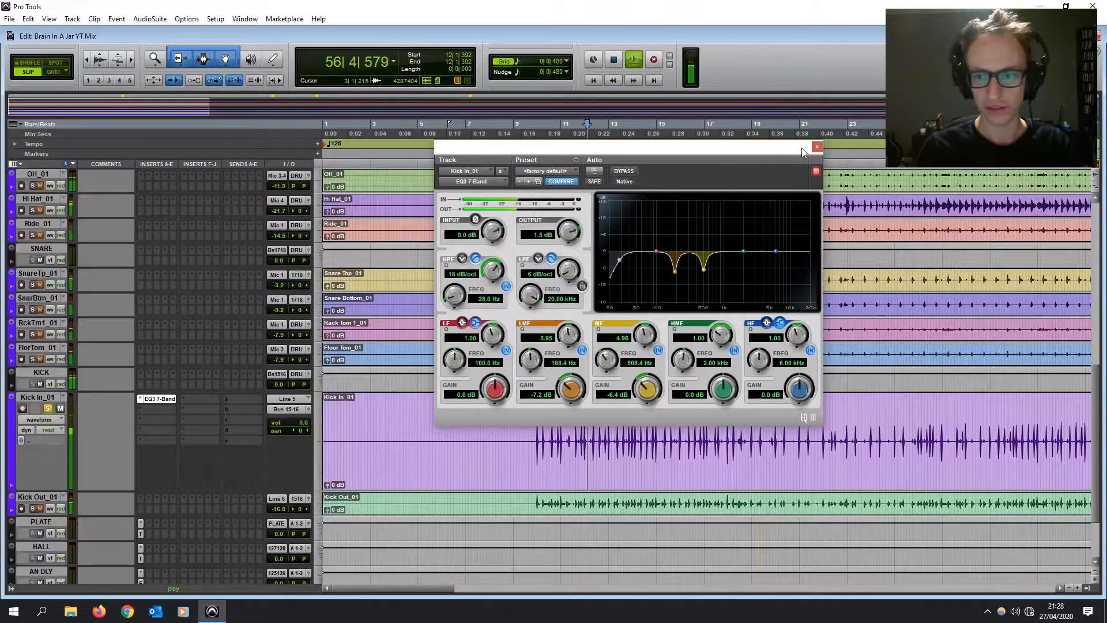
- Solo Kick Out_01 in place of Kick In_01 and insert an EQ3 7-Band (mono) on it
key(r)
key(r)
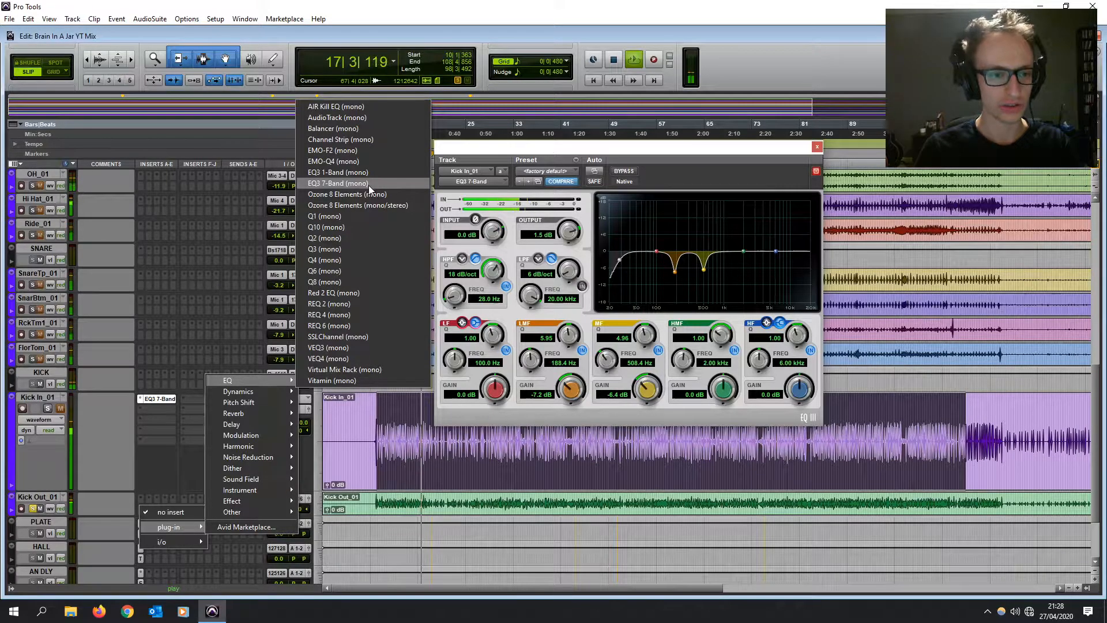
click(368, 185)
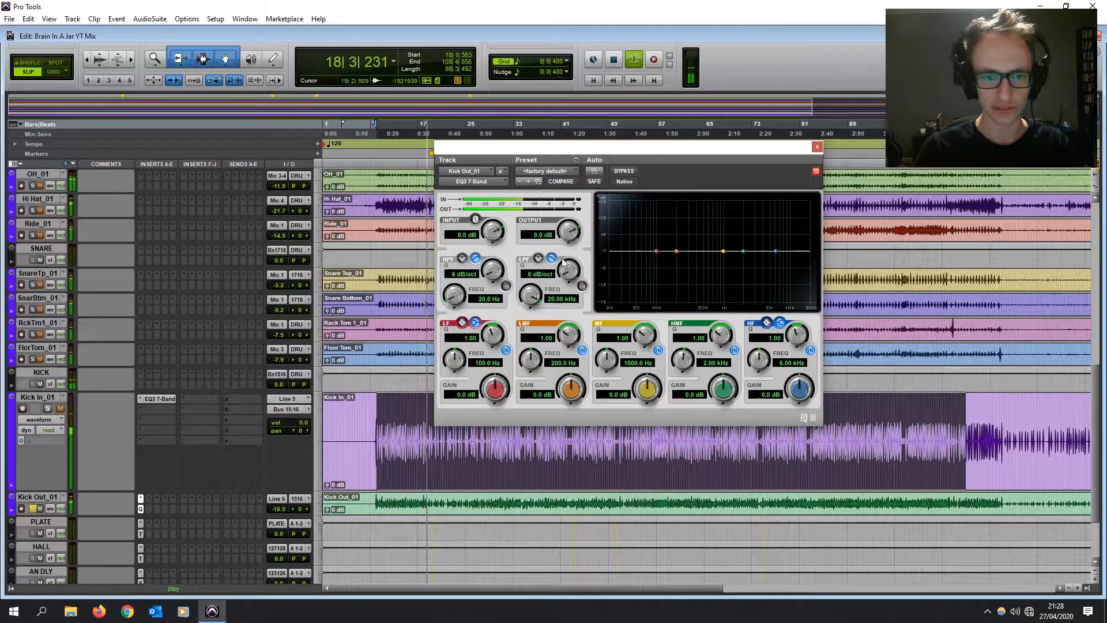
- Enable the high-pass filter on the Kick Out_01 EQ at 28 Hz with an 18 dB/oct slope
click(506, 286)
drag(493, 274, 495, 271)
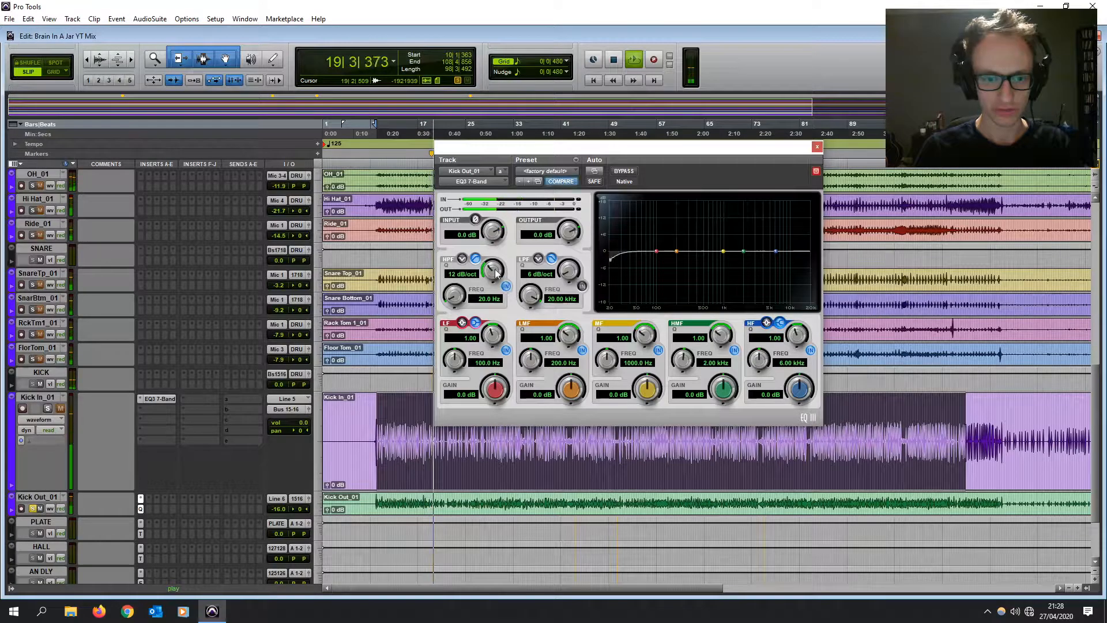
click(489, 298)
text(28)
key(Return)
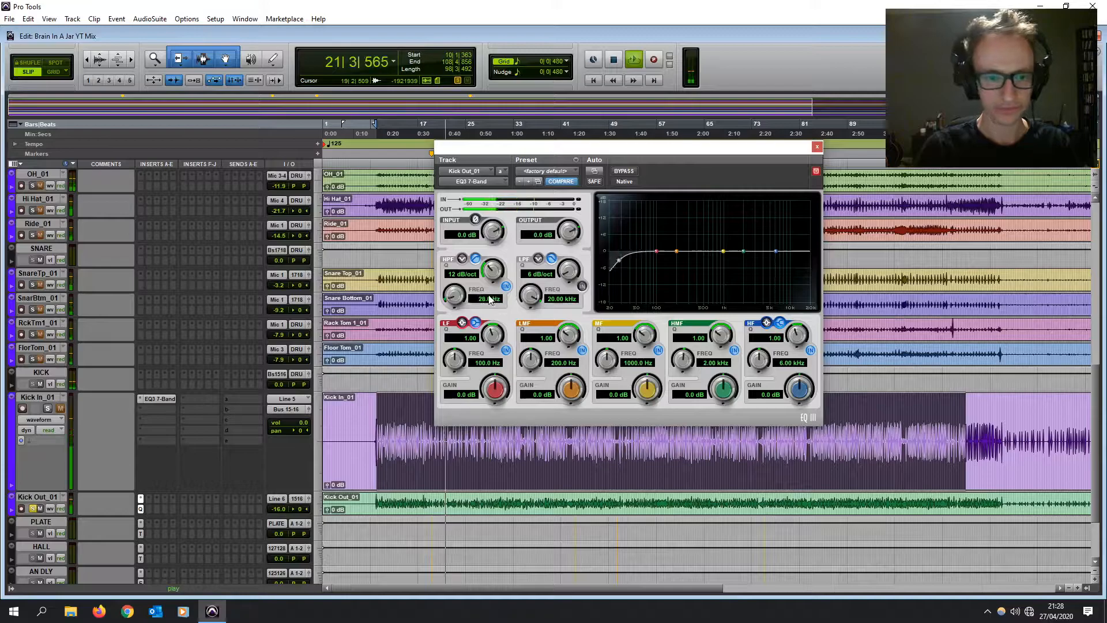
drag(491, 272, 497, 252)
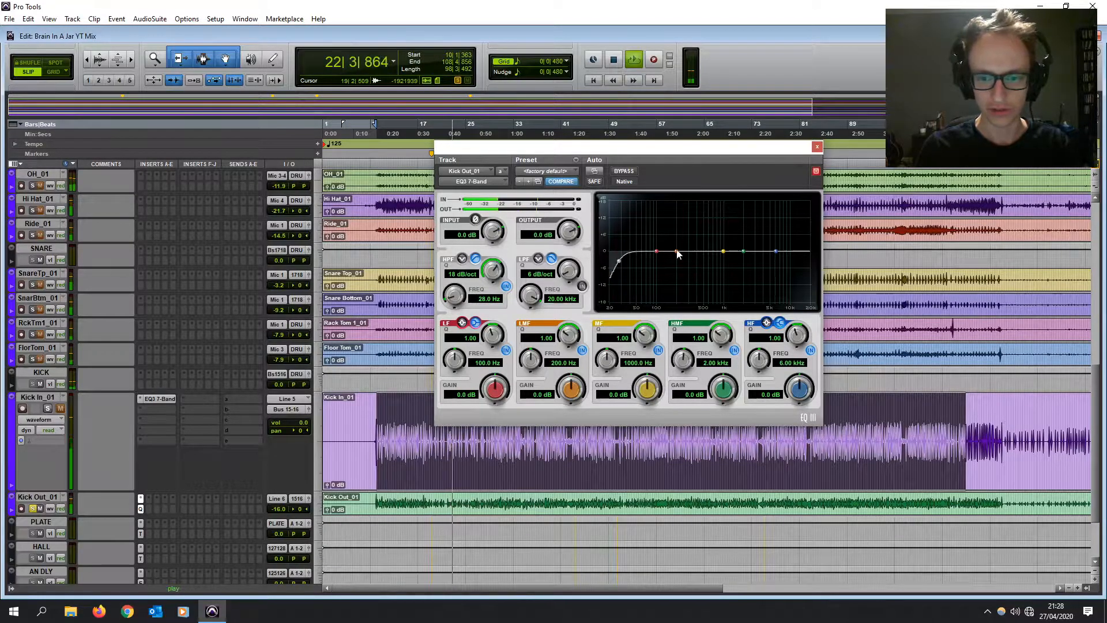
- Cut Kick Out_01 by 2.7 dB at 234.4 Hz and 6.8 dB at 508.4 Hz, and set the EQ output to 0.5 dB
drag(722, 252, 681, 264)
click(544, 234)
text(0.5)
key(Return)
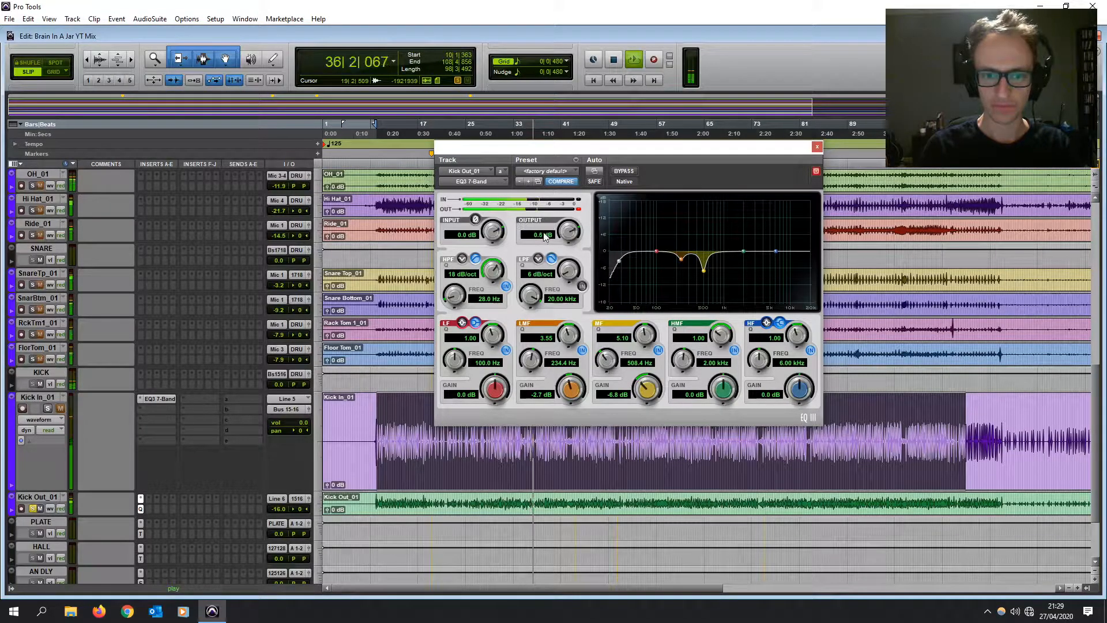
- Set the Kick Out_01 EQ output to 1 dB and bypass the EQ to compare the levels
click(548, 235)
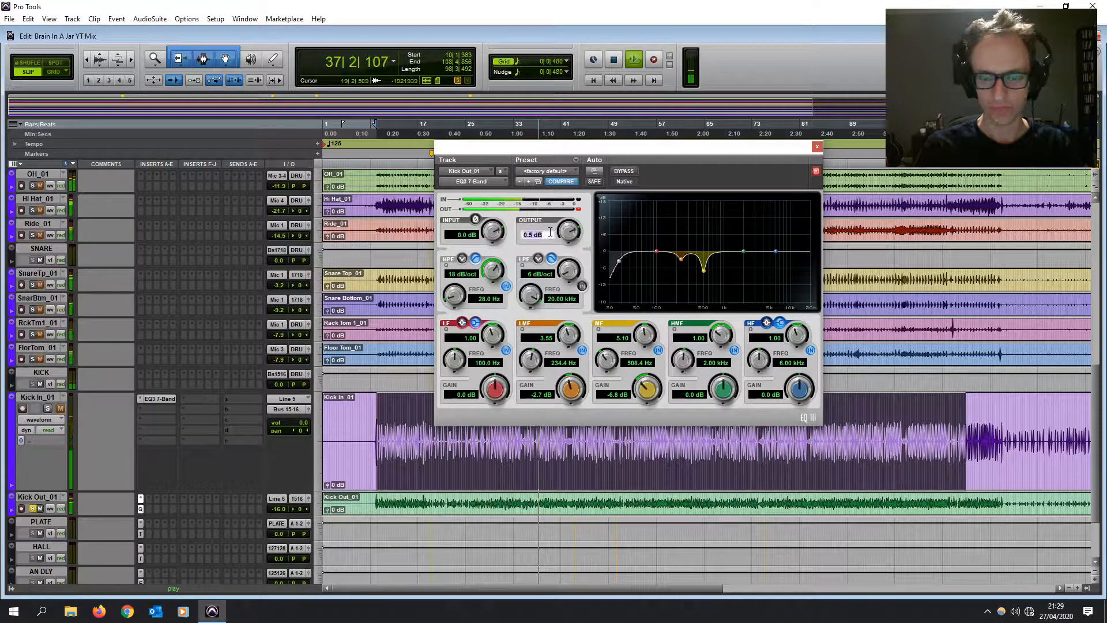
text(1)
key(Return)
click(624, 172)
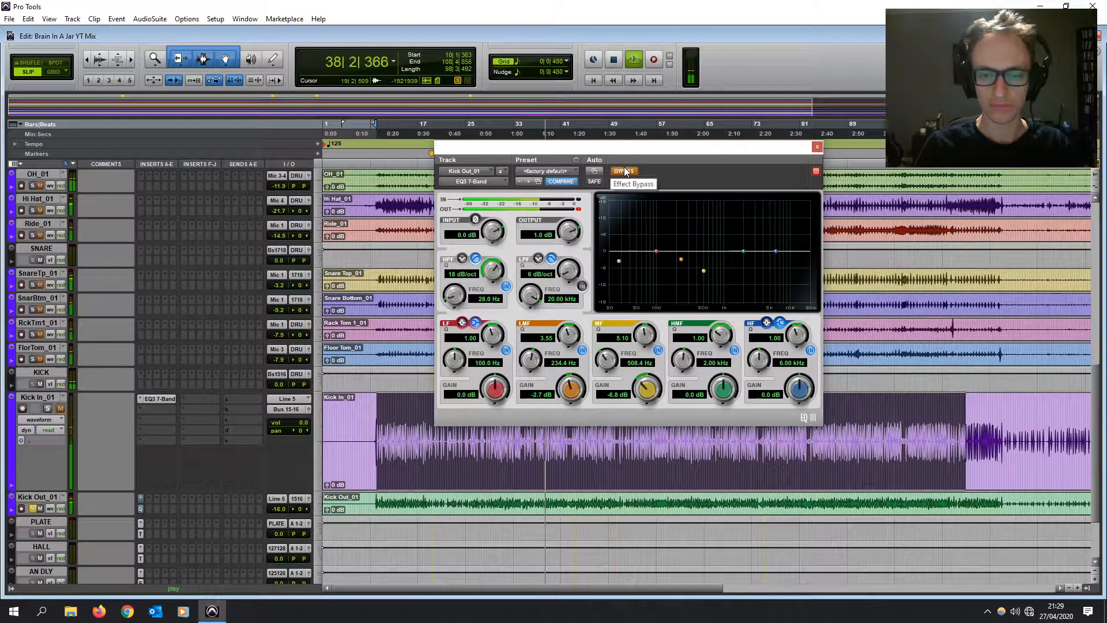
- Re-enable the Kick Out_01 EQ, close it, and insert a BF-76 (mono) compressor after the EQ on Kick In_01
click(625, 171)
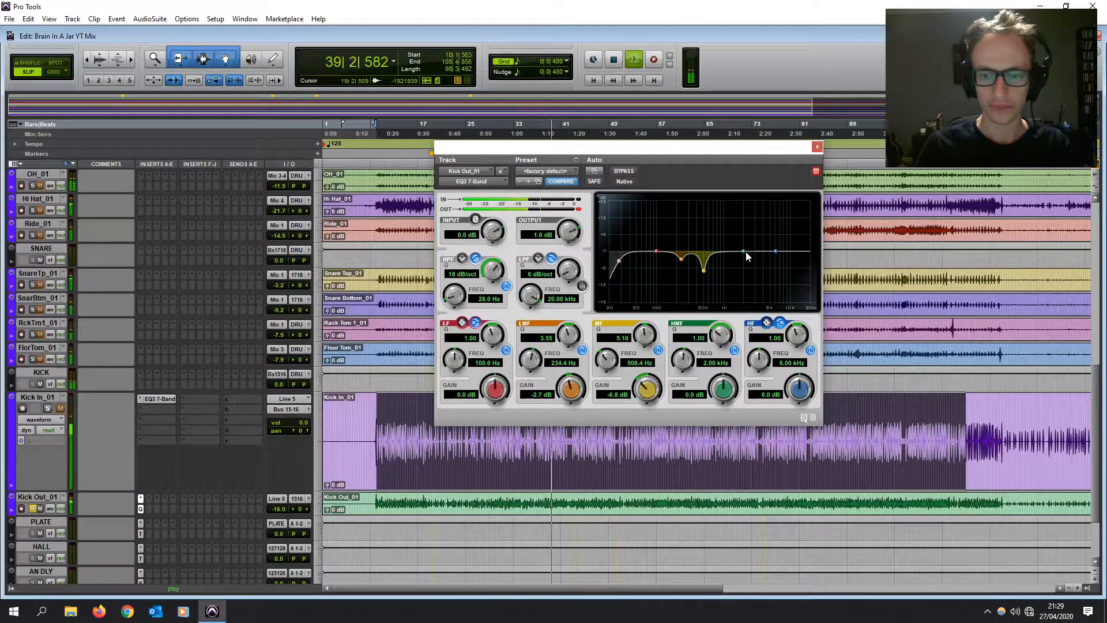
click(817, 146)
click(157, 409)
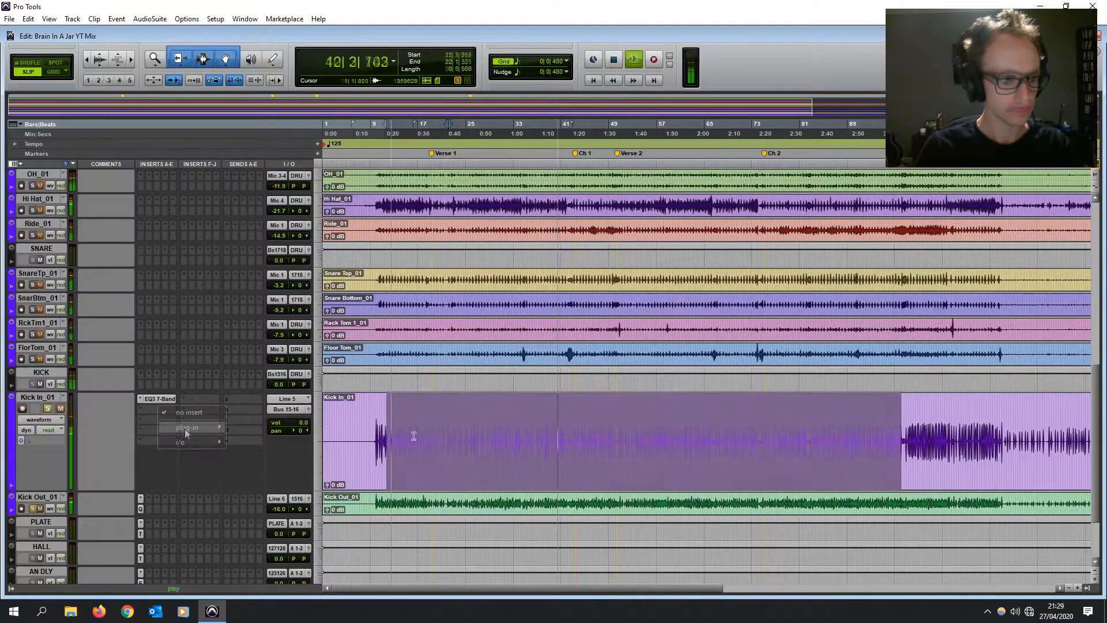
mouse_move(190, 427)
mouse_move(265, 442)
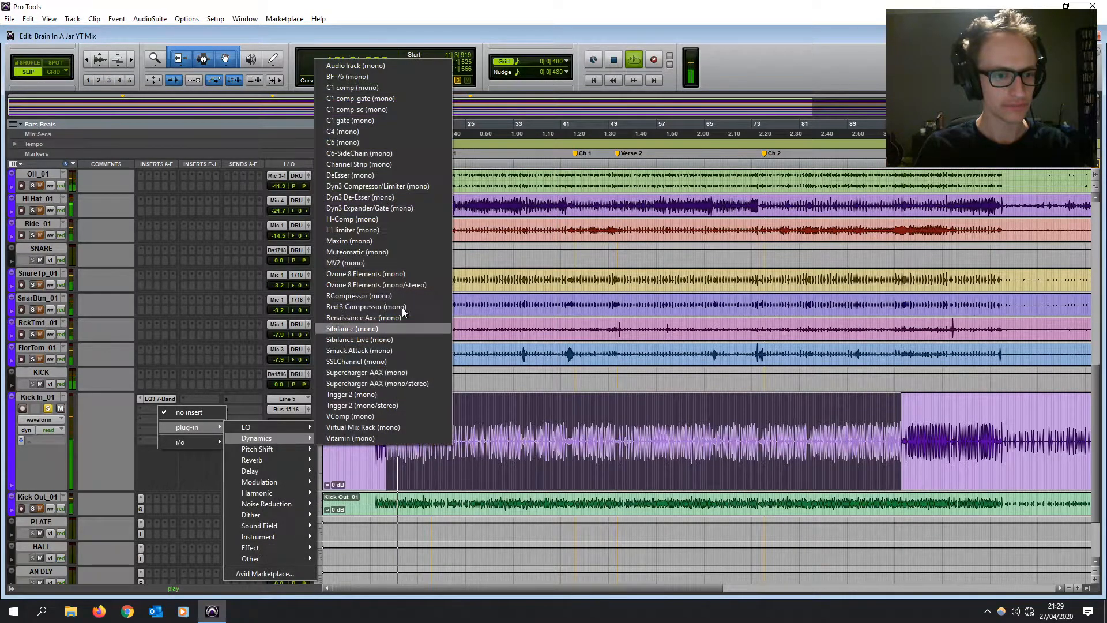
click(367, 78)
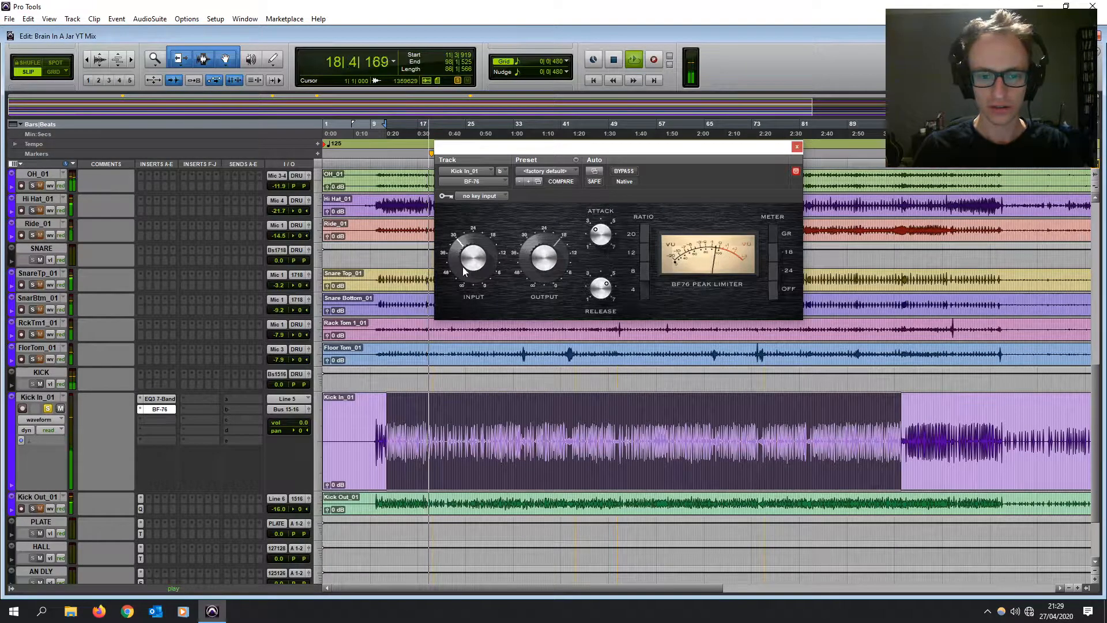
- Raise the BF-76 input on Kick In_01 slightly and compare the compressed and bypassed sound
drag(462, 267, 465, 264)
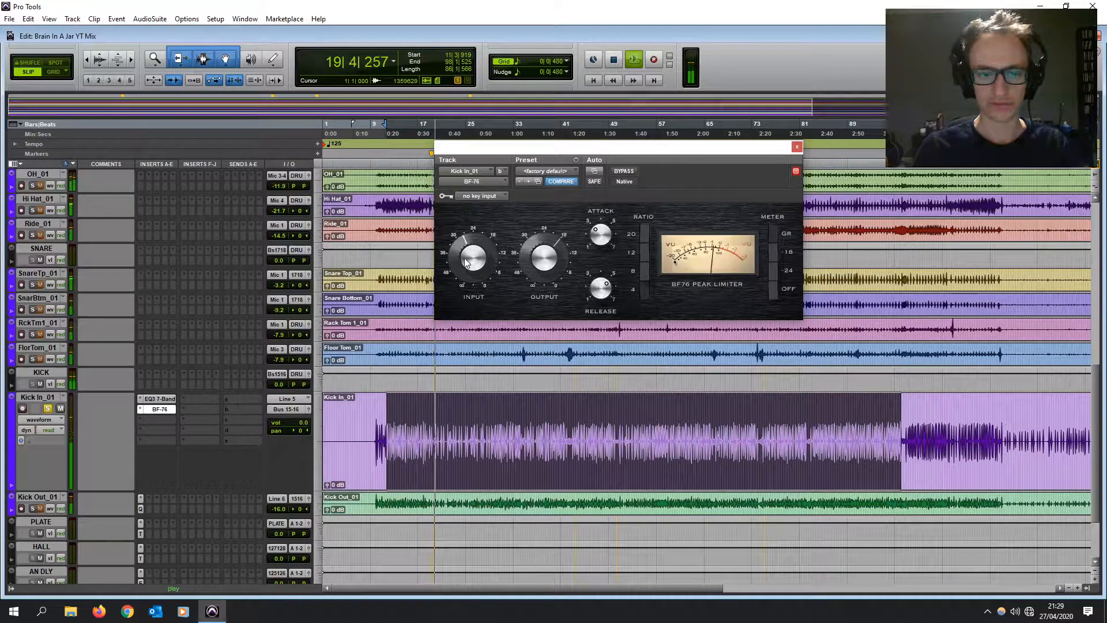
click(624, 173)
click(625, 173)
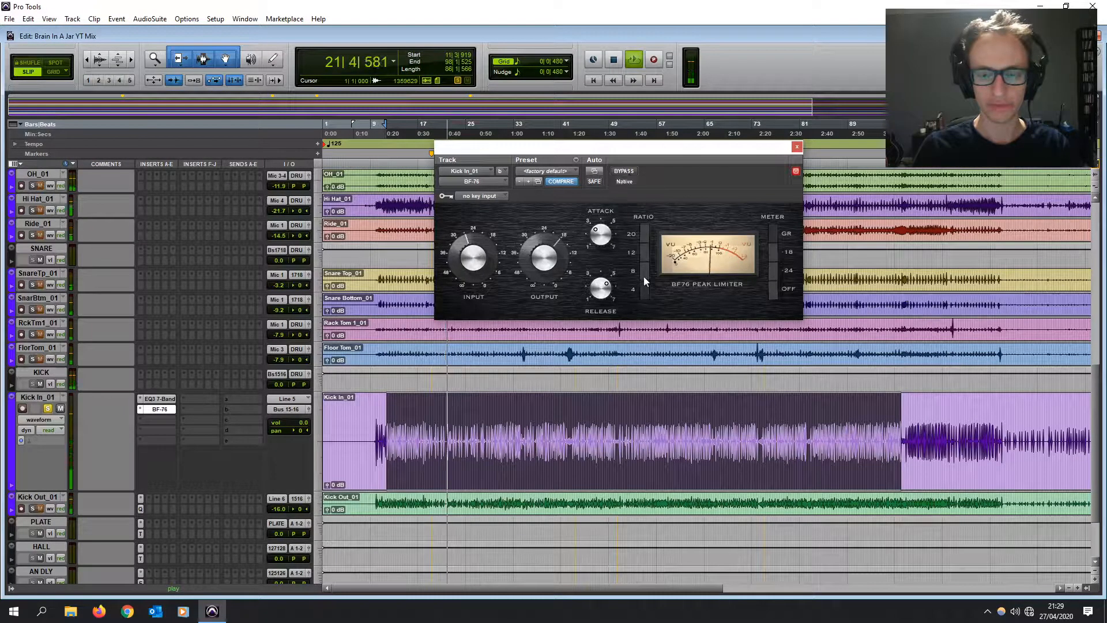
click(628, 173)
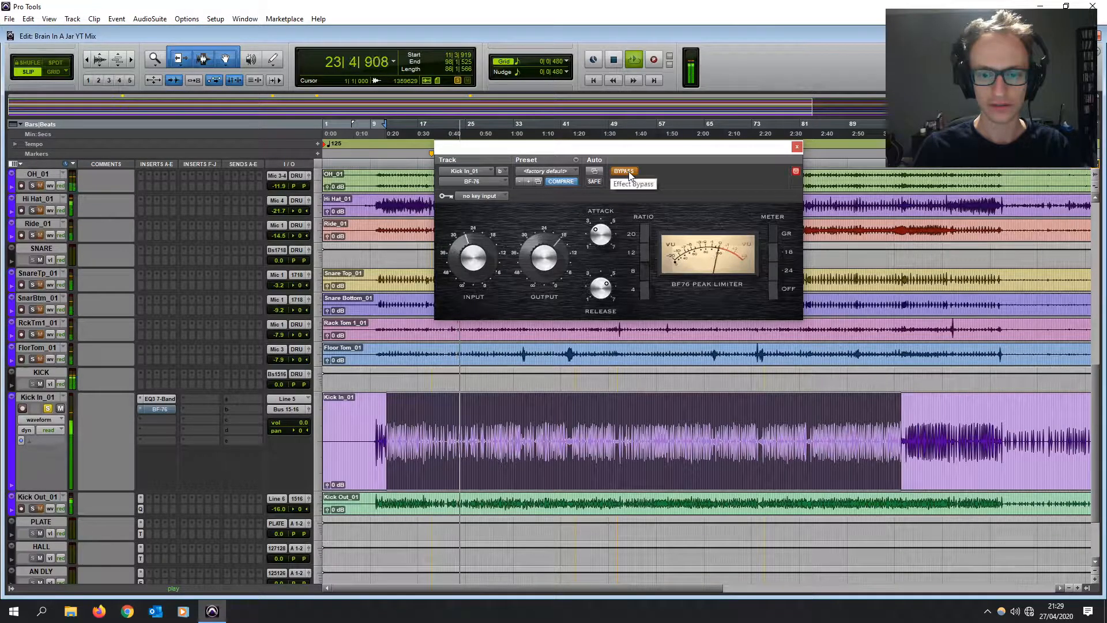
click(628, 173)
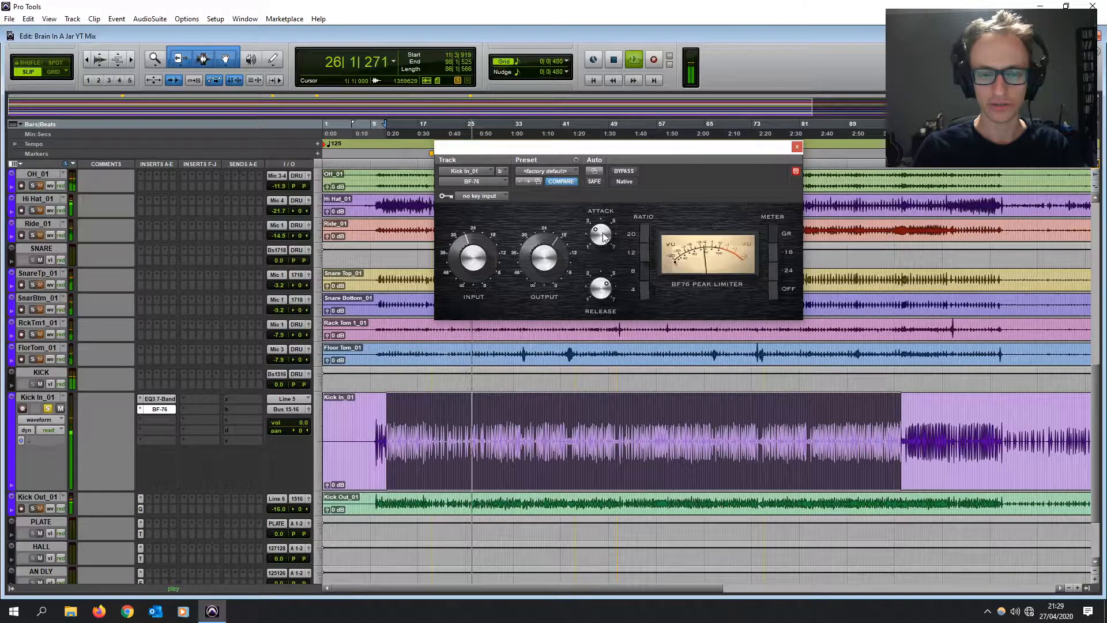
- Slow the BF-76 attack on Kick In_01, raise its output to match levels, and compare against bypass
drag(601, 234, 596, 252)
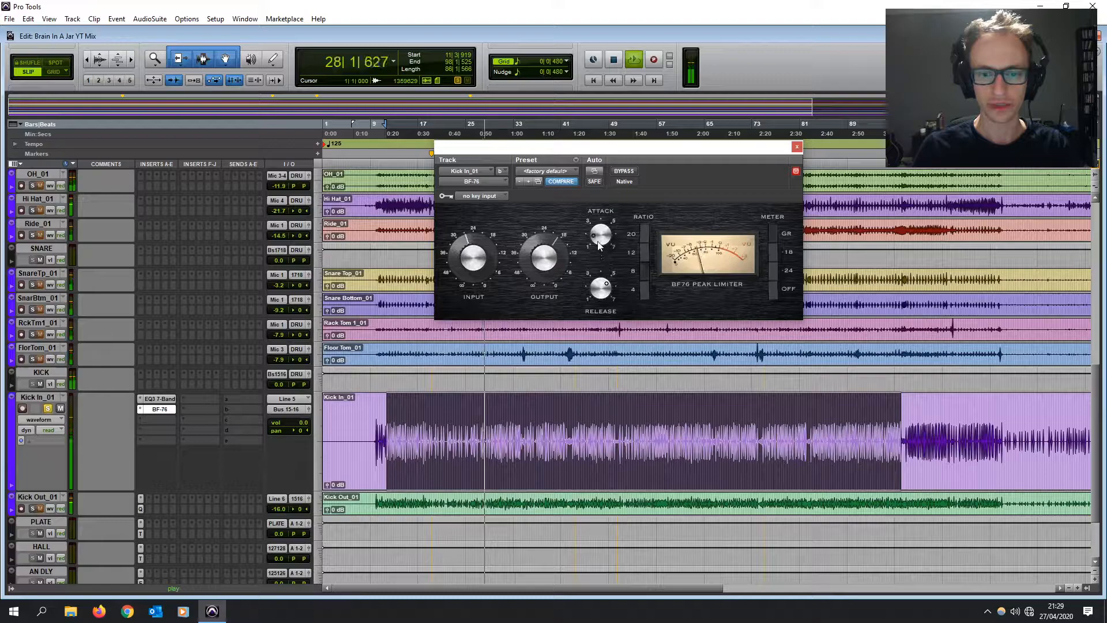
click(628, 173)
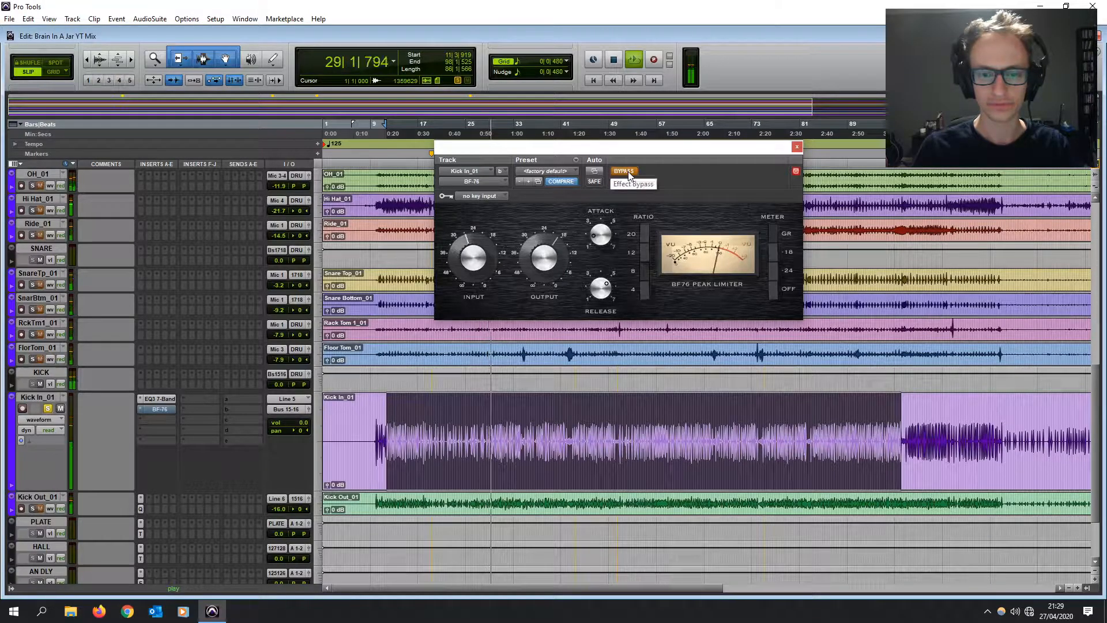
click(628, 175)
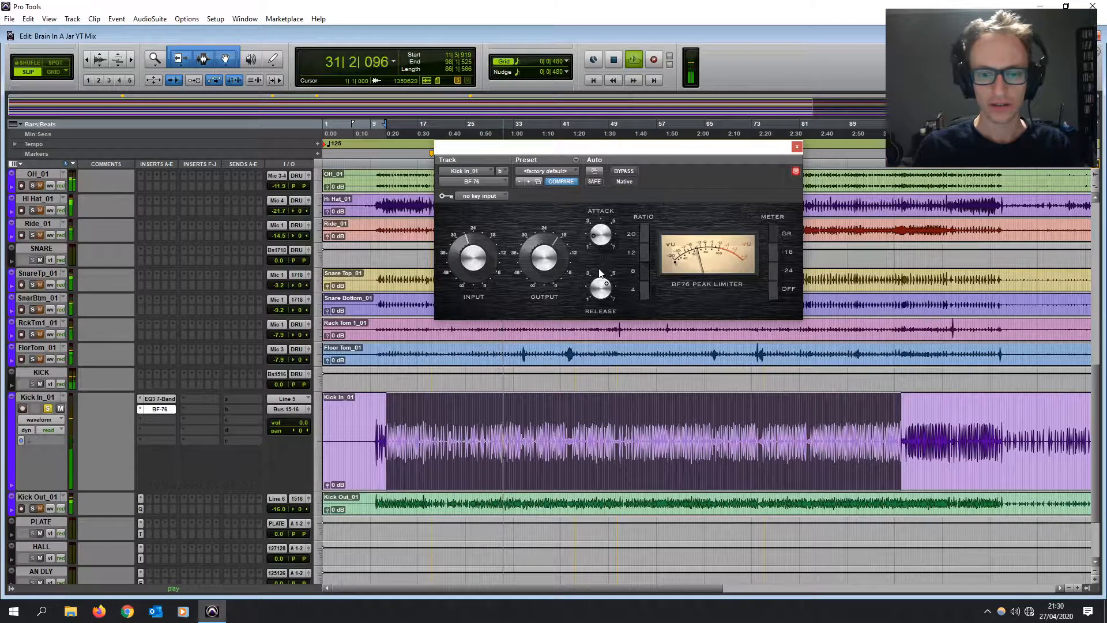
click(617, 172)
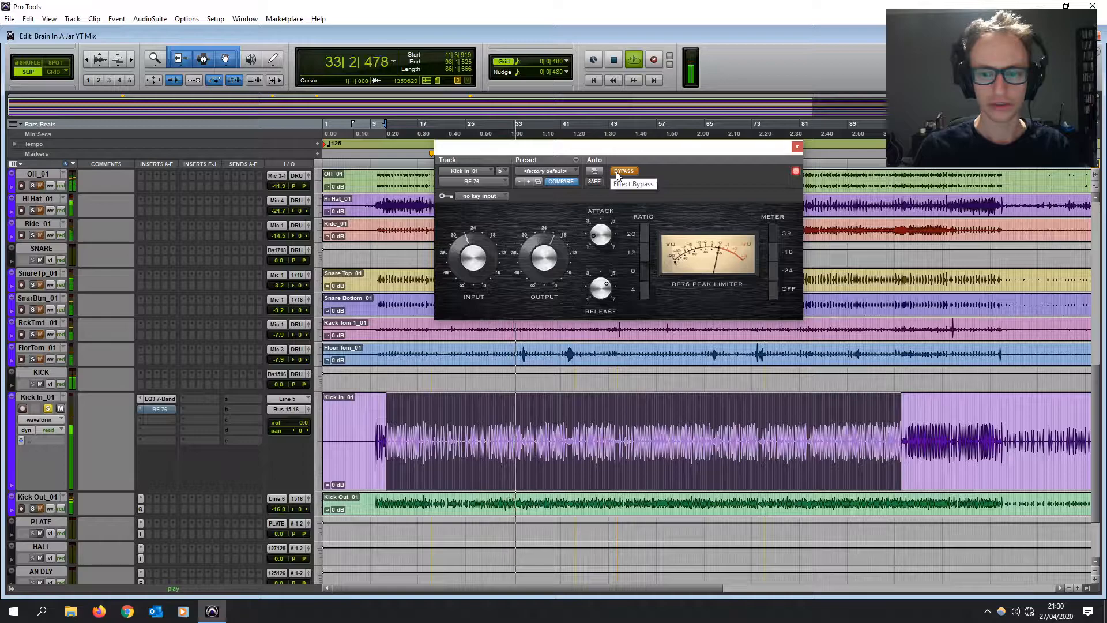
click(617, 172)
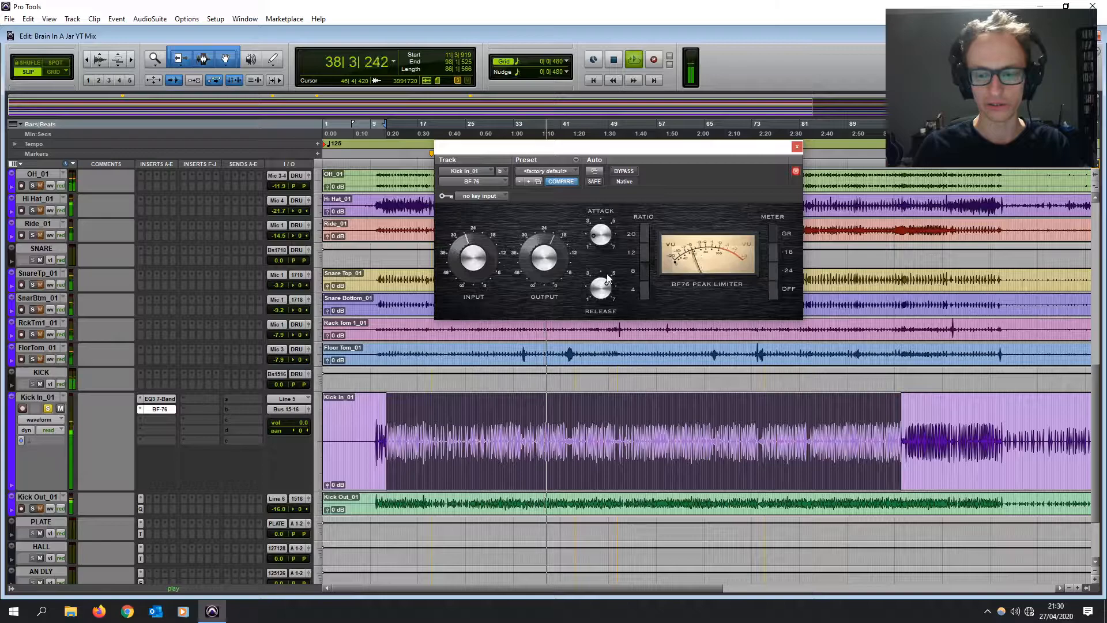
click(626, 172)
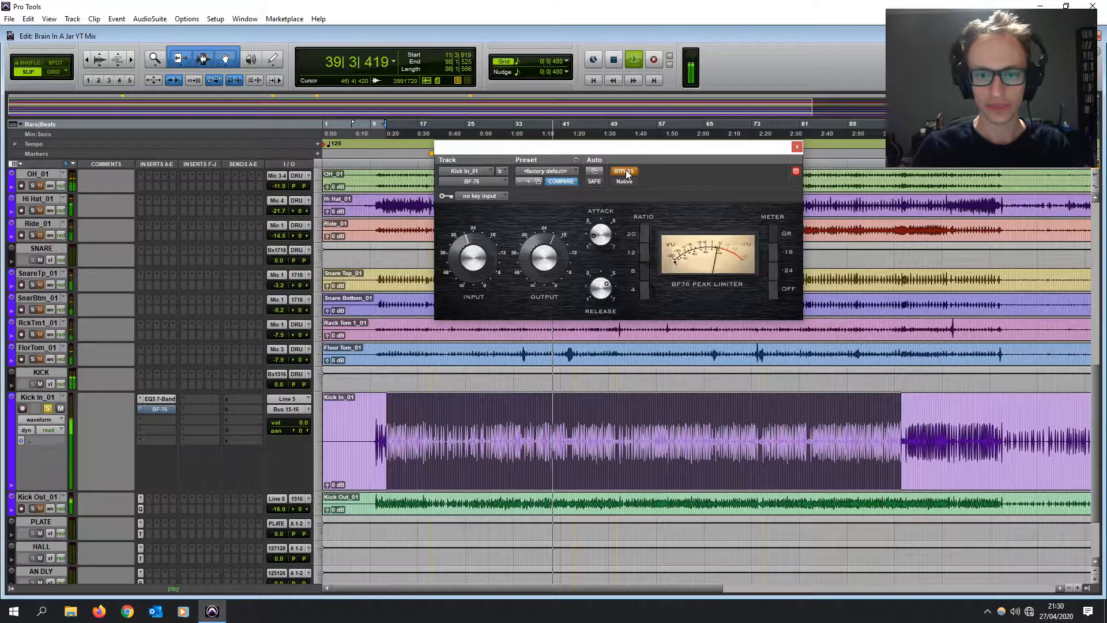
click(626, 173)
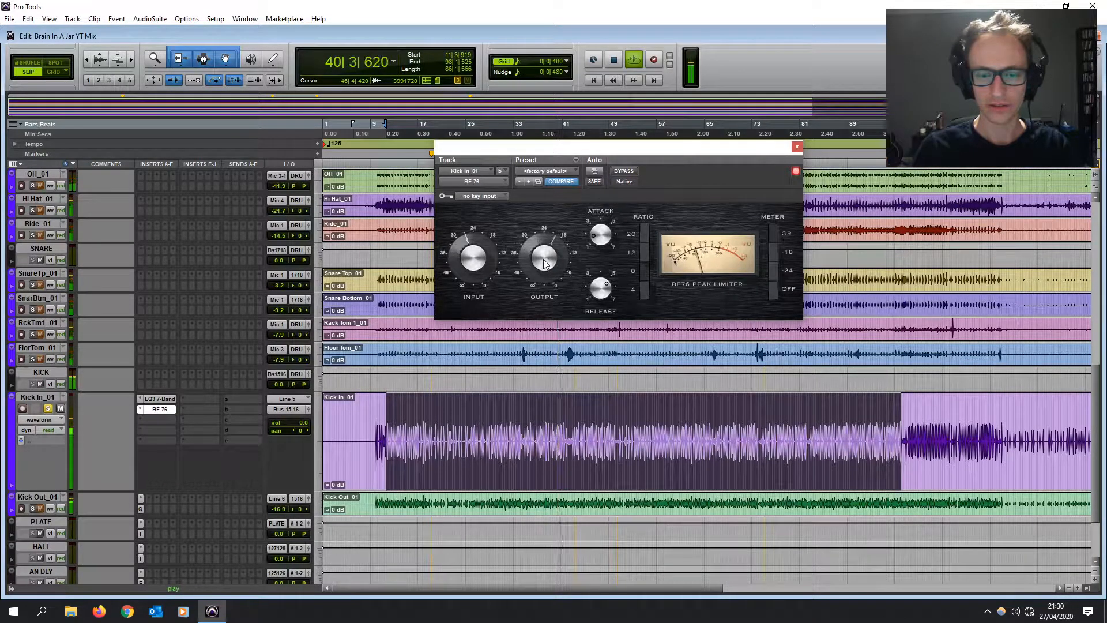
- Insert a second EQ3 7-Band after the BF-76 on Kick In_01, boosting 8.2 dB at 67.1 Hz with Q 4.96 and output at -3.0 dB
click(796, 147)
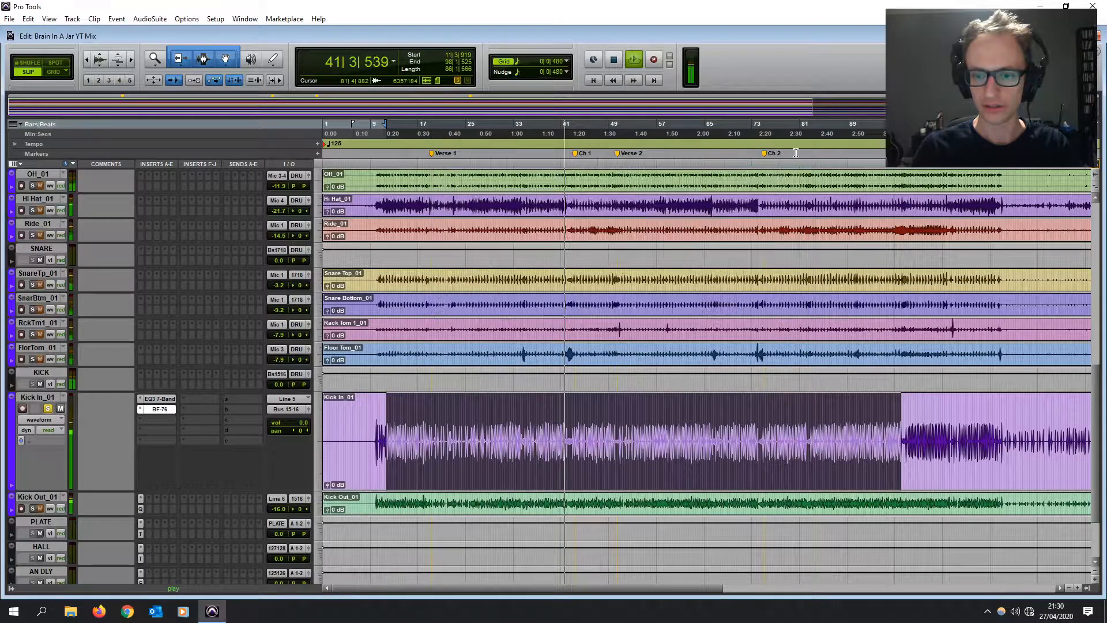
click(161, 419)
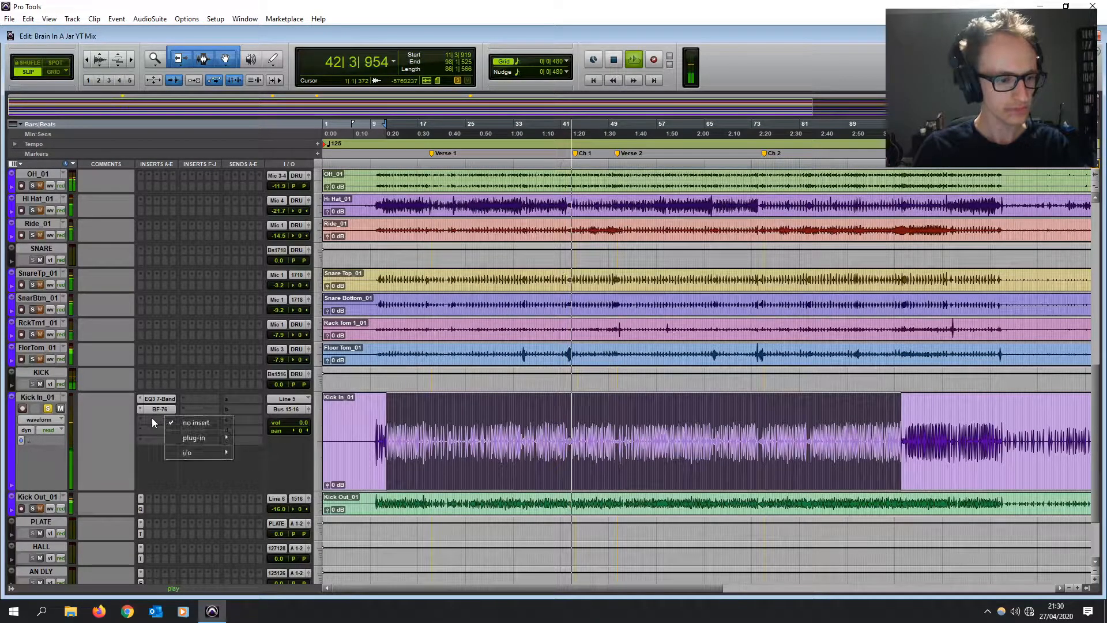
mouse_move(175, 435)
mouse_move(252, 439)
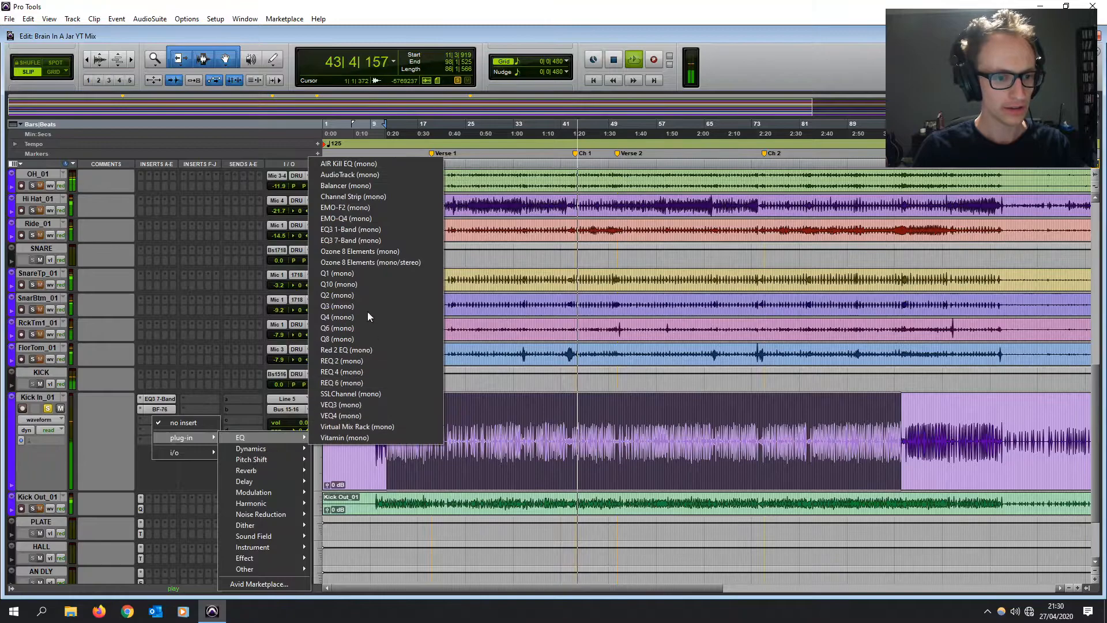
click(357, 240)
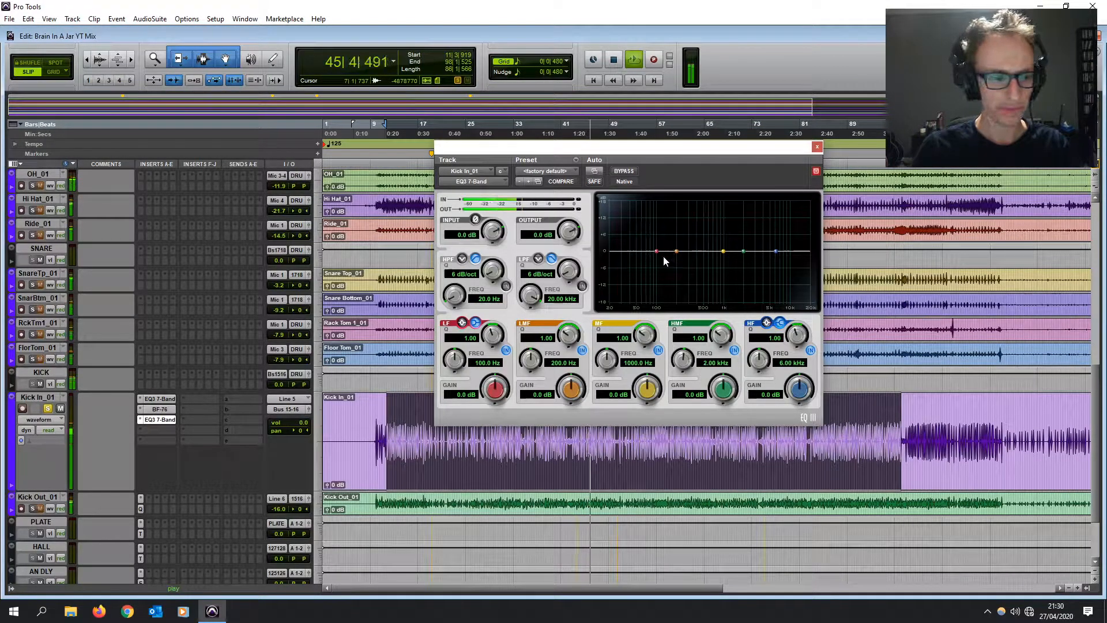
drag(677, 256, 647, 246)
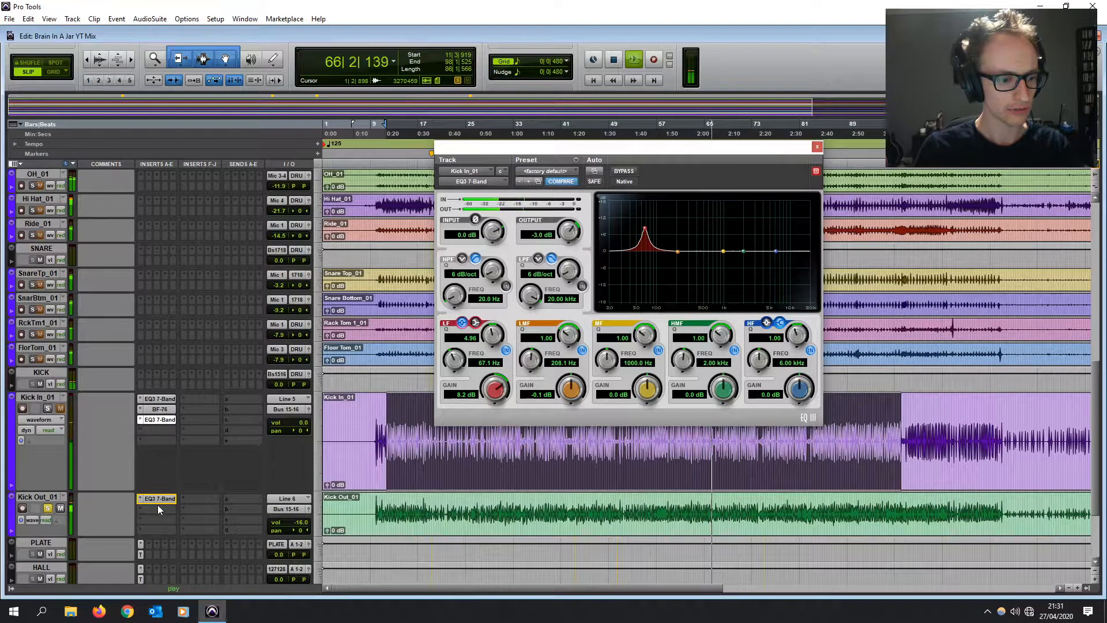
- Copy the BF-76 from Kick In_01 to the insert after the EQ on Kick Out_01 and lower its input
drag(164, 511, 160, 510)
click(161, 510)
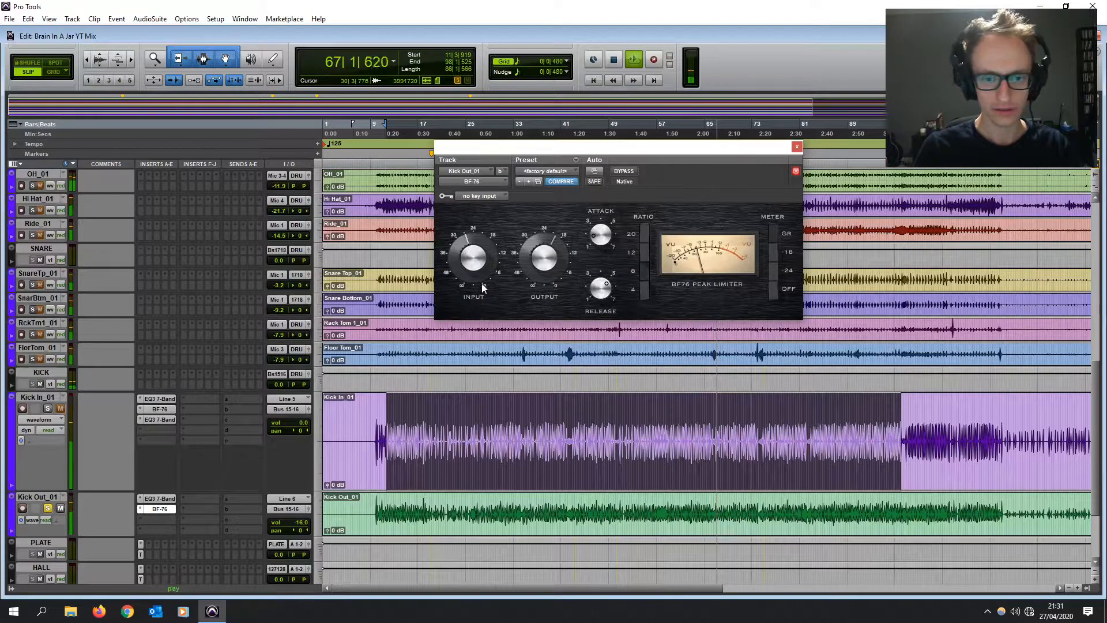
mouse_move(476, 269)
mouse_down()
mouse_move(482, 228)
mouse_move(478, 296)
mouse_move(469, 285)
mouse_up()
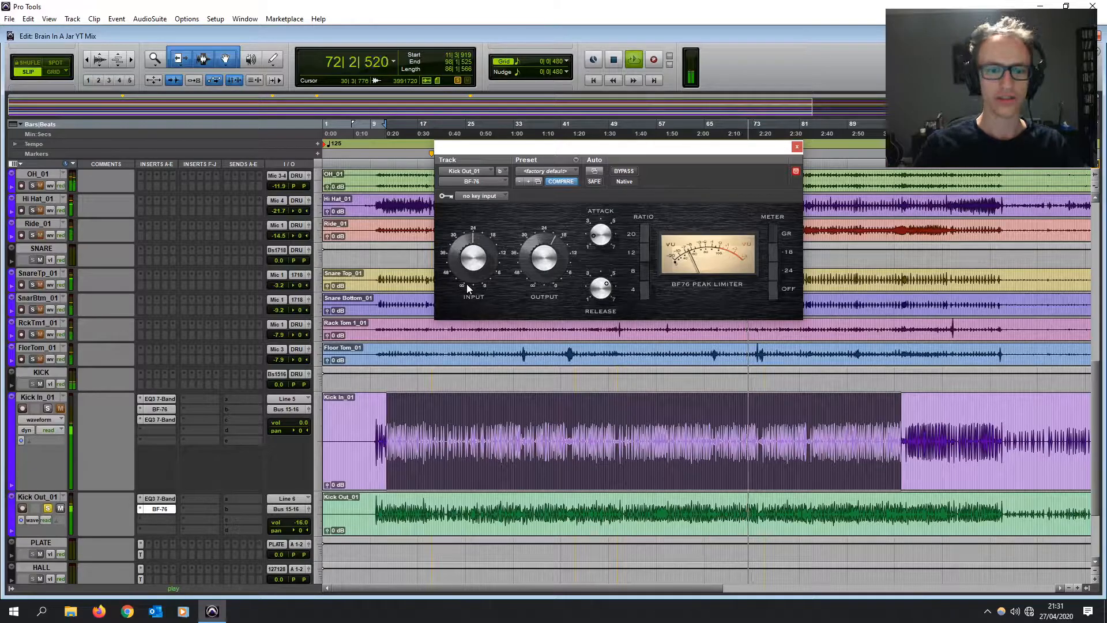
drag(463, 274, 462, 282)
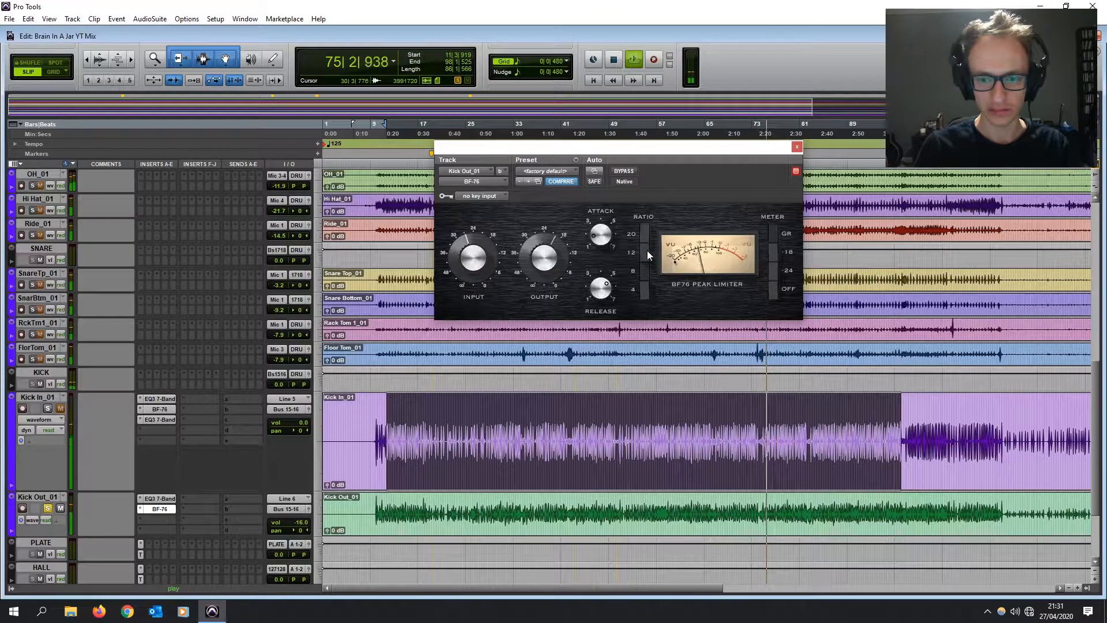
drag(467, 264, 469, 283)
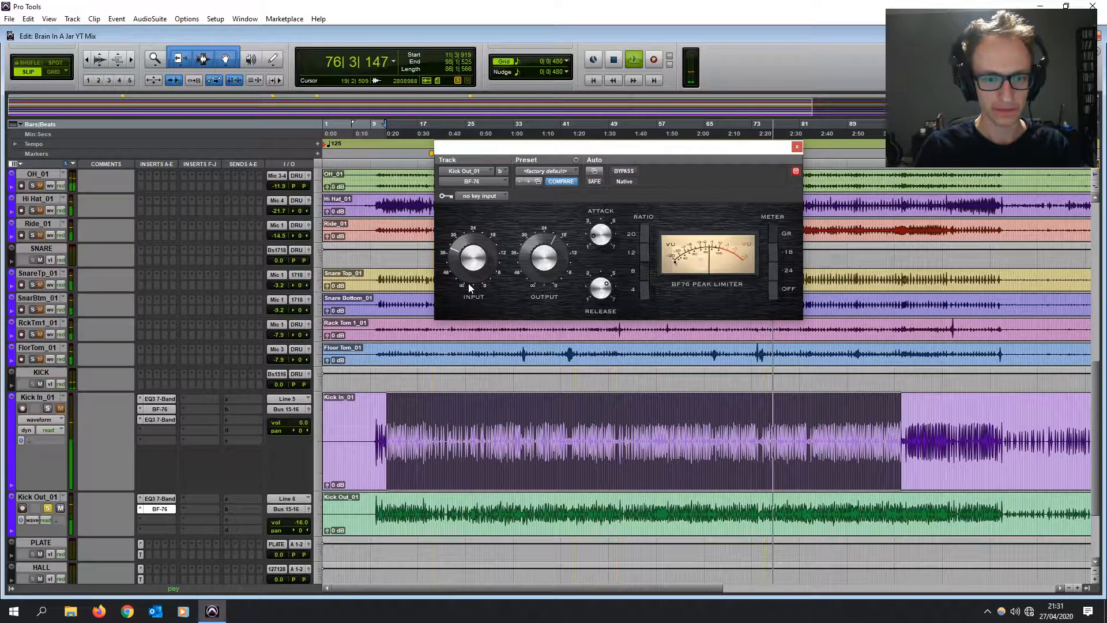
- Insert a Dyn3 Expander/Gate (mono) between the bypassed EQ and BF-76 on Kick Out_01, with the threshold at -20.7 dB
drag(161, 507, 152, 520)
ctrl+click(162, 498)
ctrl+click(161, 519)
click(161, 508)
mouse_move(217, 525)
mouse_move(285, 392)
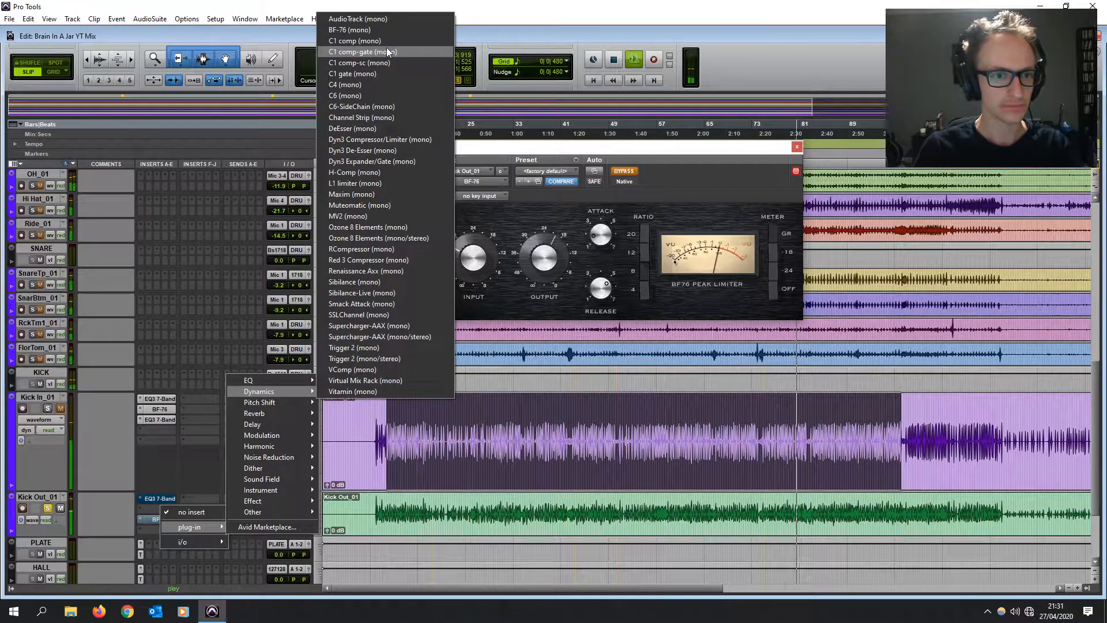
click(382, 161)
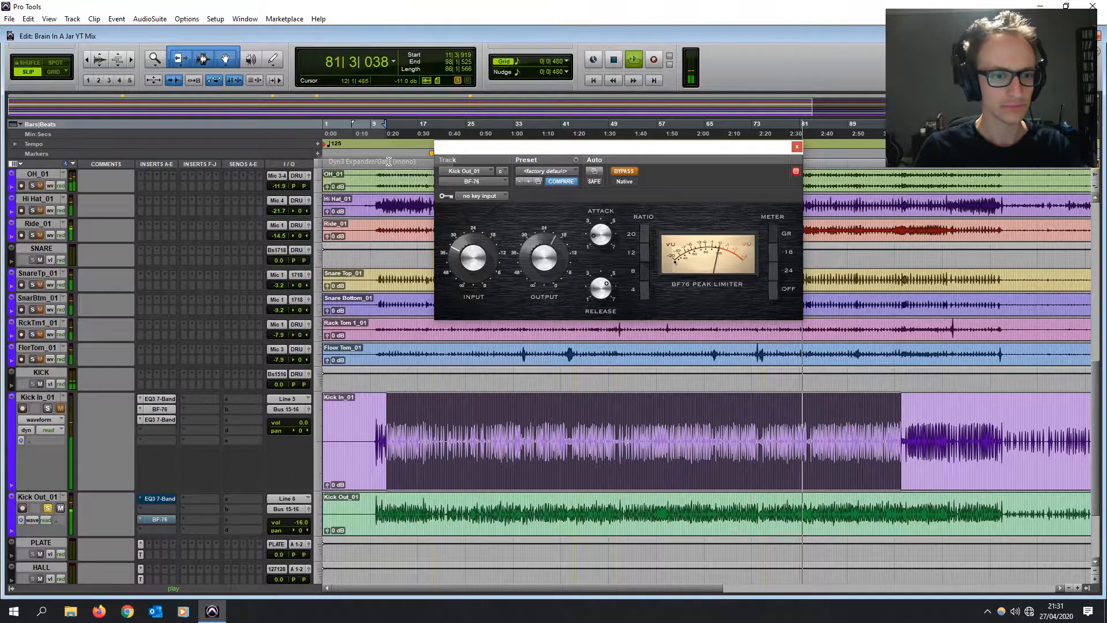
mouse_move(713, 346)
mouse_down()
mouse_move(715, 323)
mouse_move(714, 348)
mouse_up()
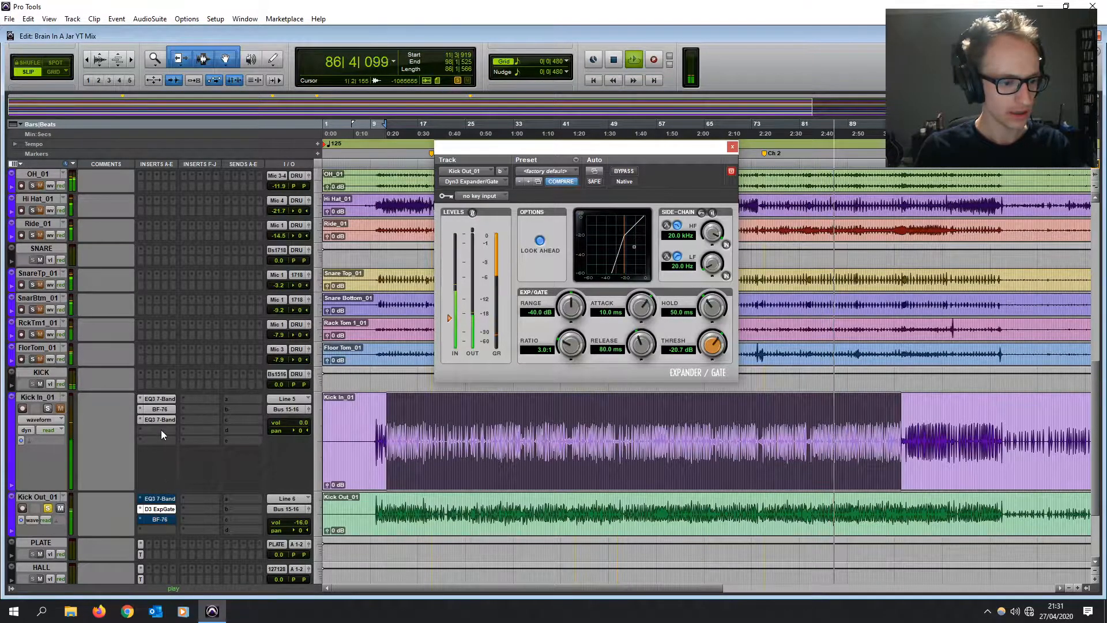
- Move the gate ahead of the BF-76 on Kick In_01, set threshold -37.7 dB, attack 110 us and range -11.4 dB, and compare with bypass
drag(164, 408, 164, 419)
drag(160, 509, 160, 409)
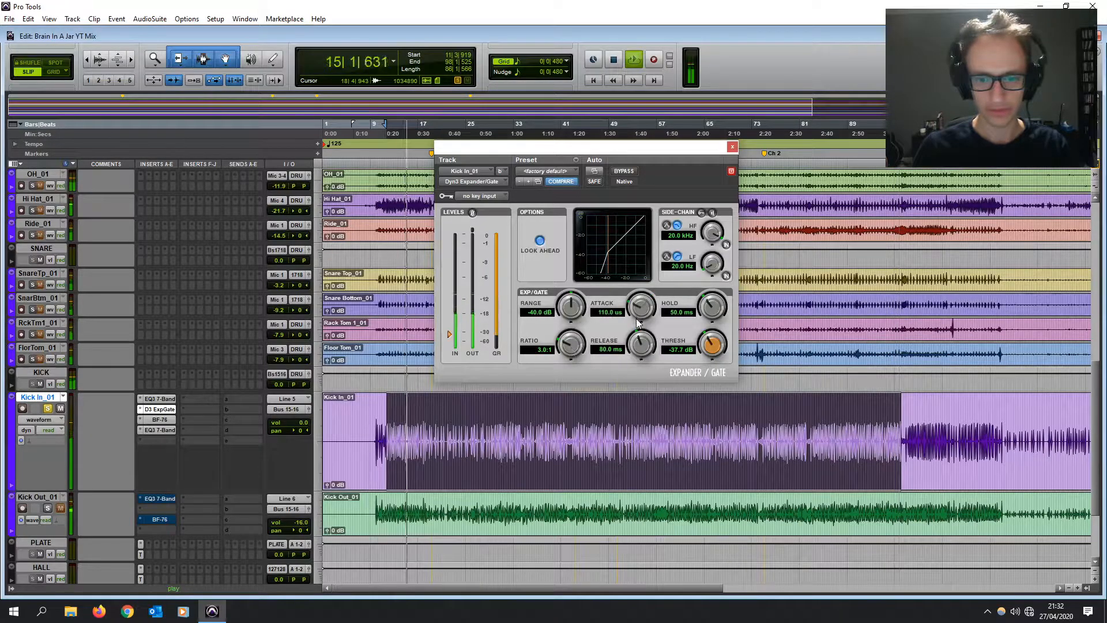
drag(570, 310, 569, 326)
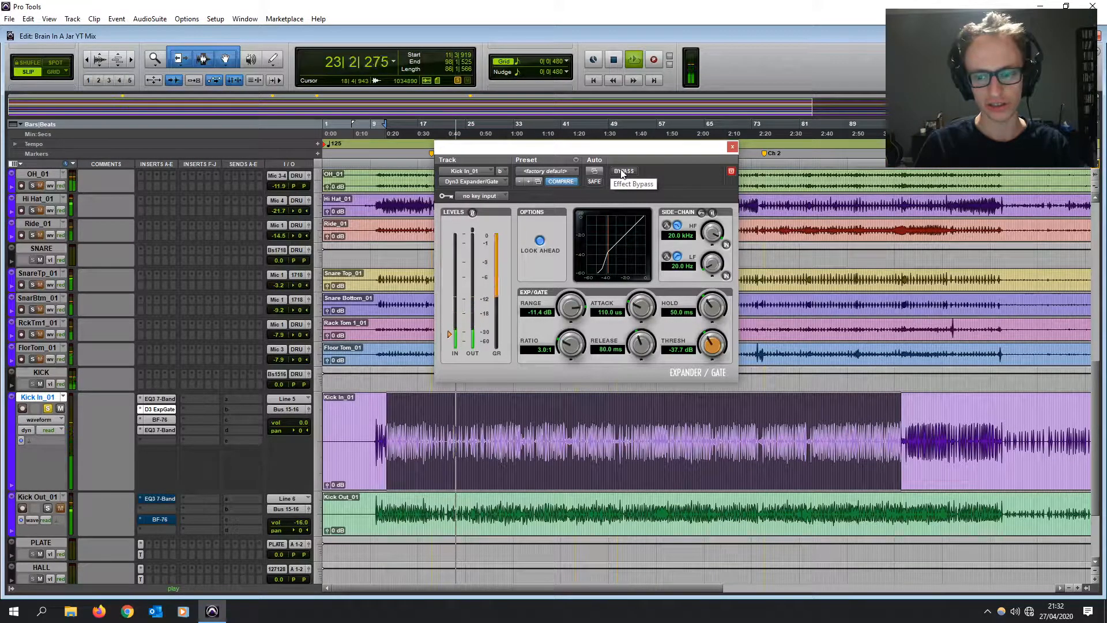
click(622, 173)
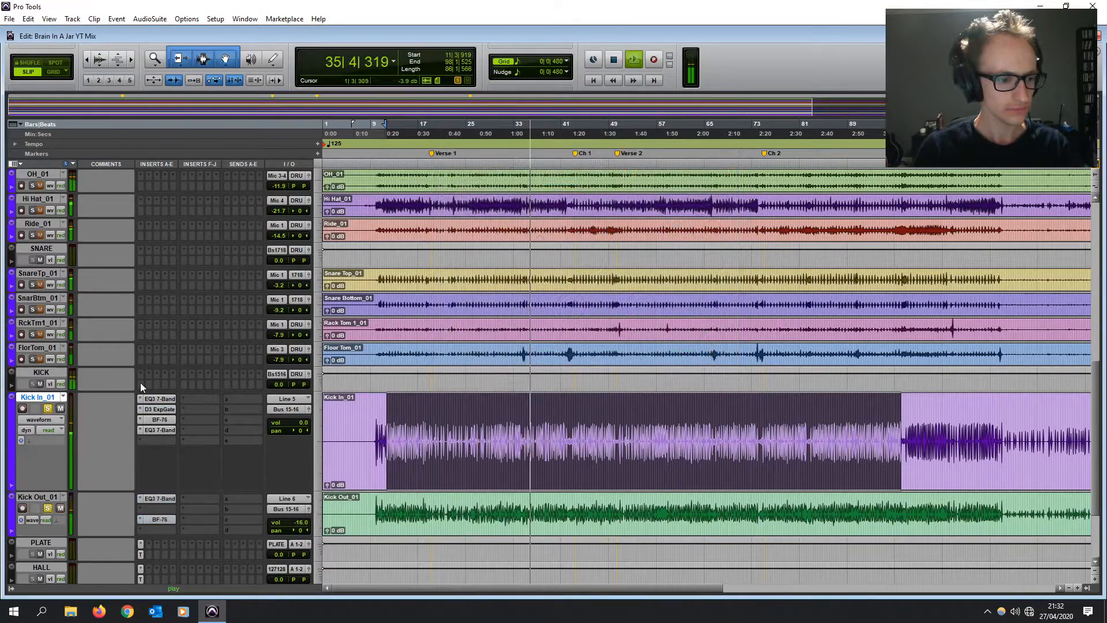
- Insert the multichannel RBass (stereo) plug-in on the KICK bus track
click(141, 383)
mouse_move(195, 403)
mouse_move(282, 534)
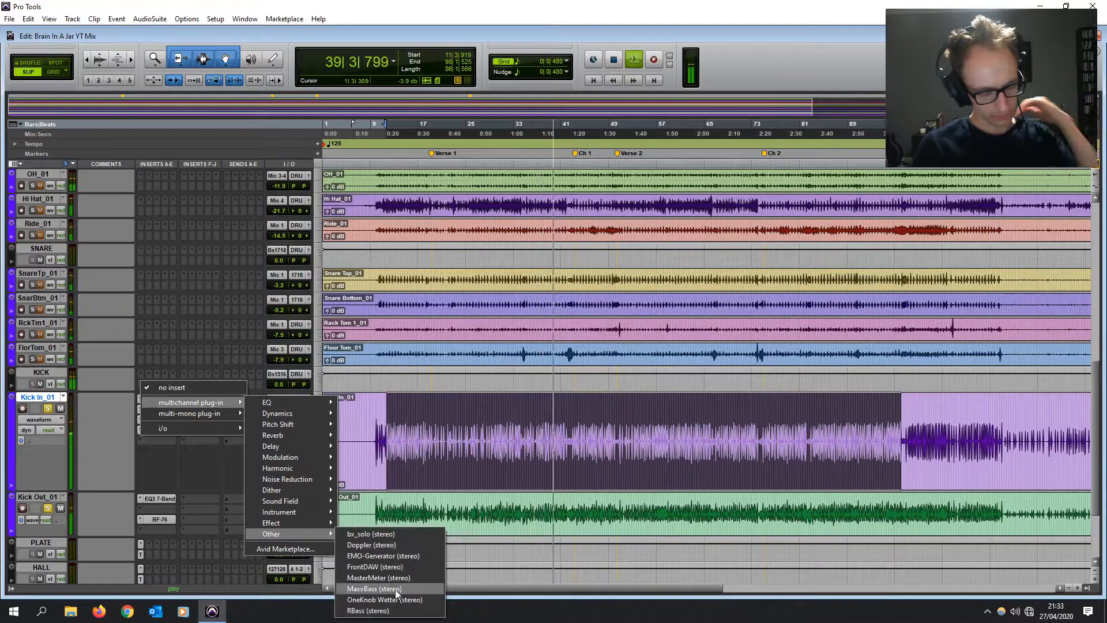
click(369, 587)
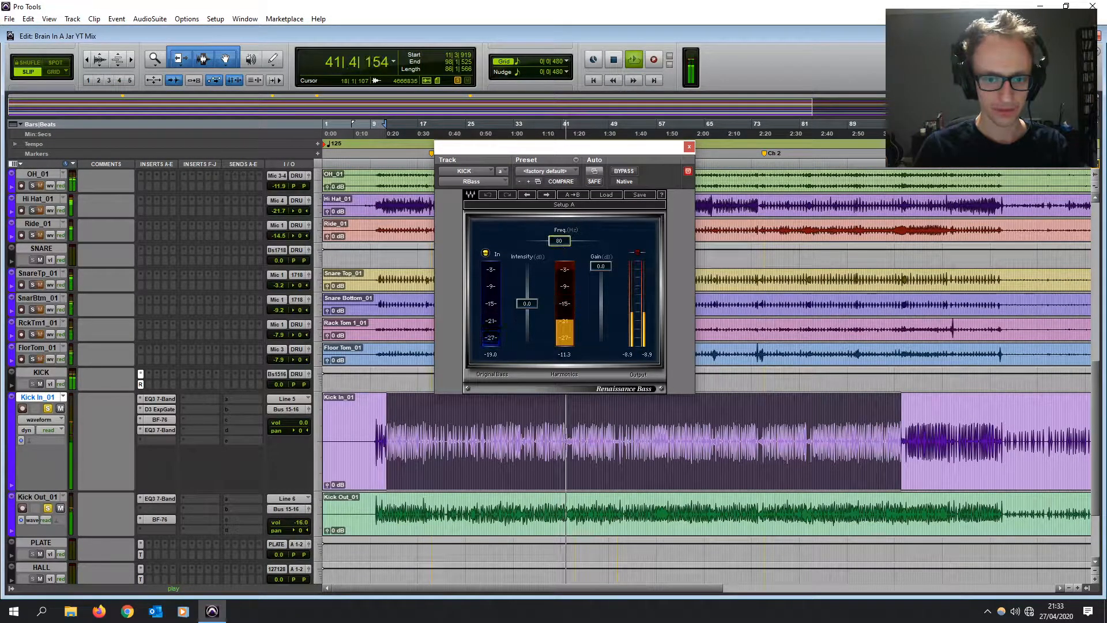
- Set RBass to 62 Hz, intensity -7.9 dB and gain -2.0 dB, compare with bypass, and select the Kick Out_01 track
drag(559, 241, 550, 245)
drag(526, 303, 526, 315)
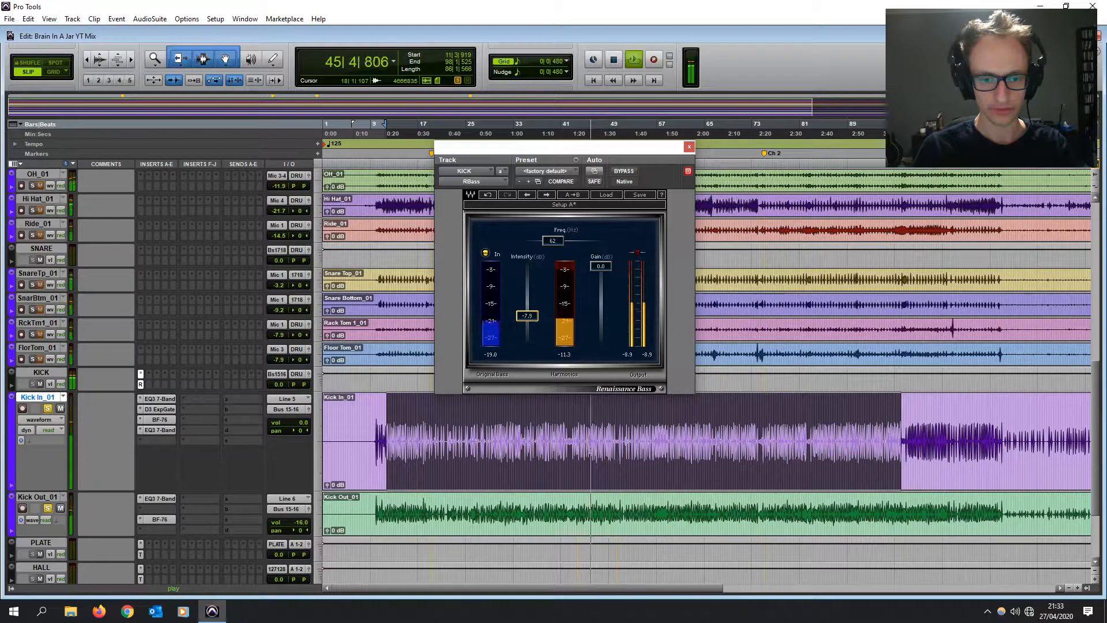
click(629, 171)
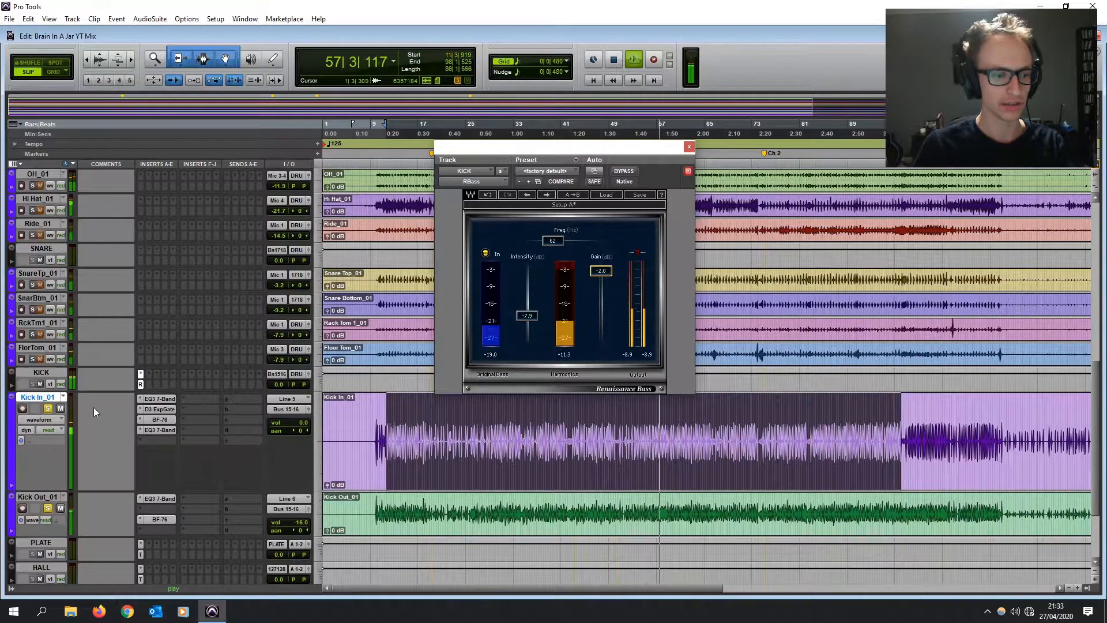
click(47, 497)
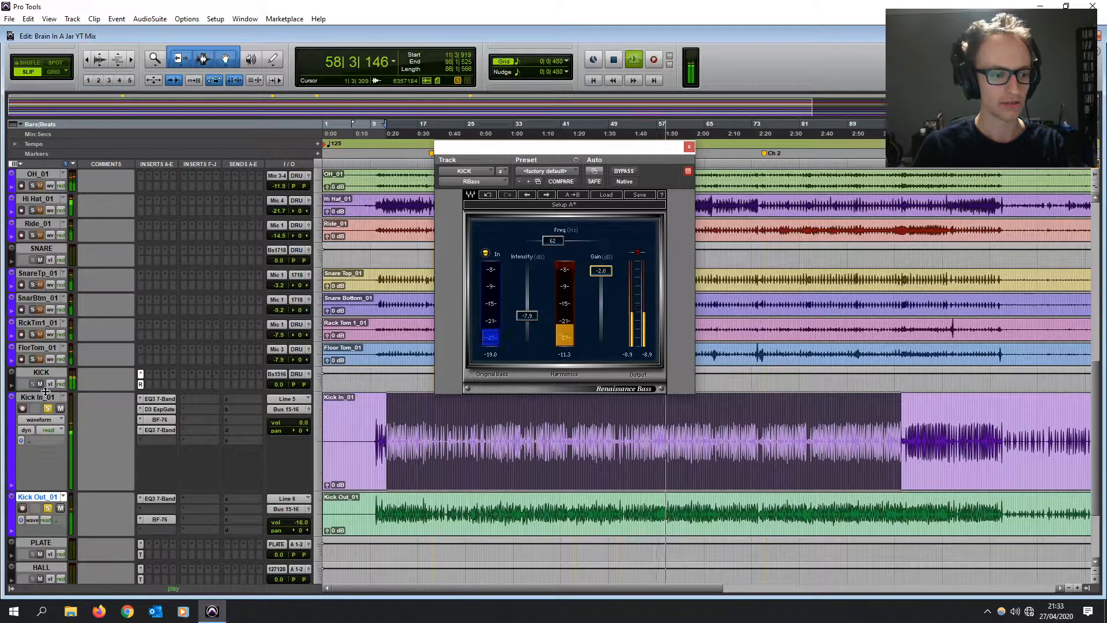
- Close the RBass window and move the BF-76 on Kick Out_01 up to the slot directly below the EQ3 7-Band
click(43, 396)
click(689, 147)
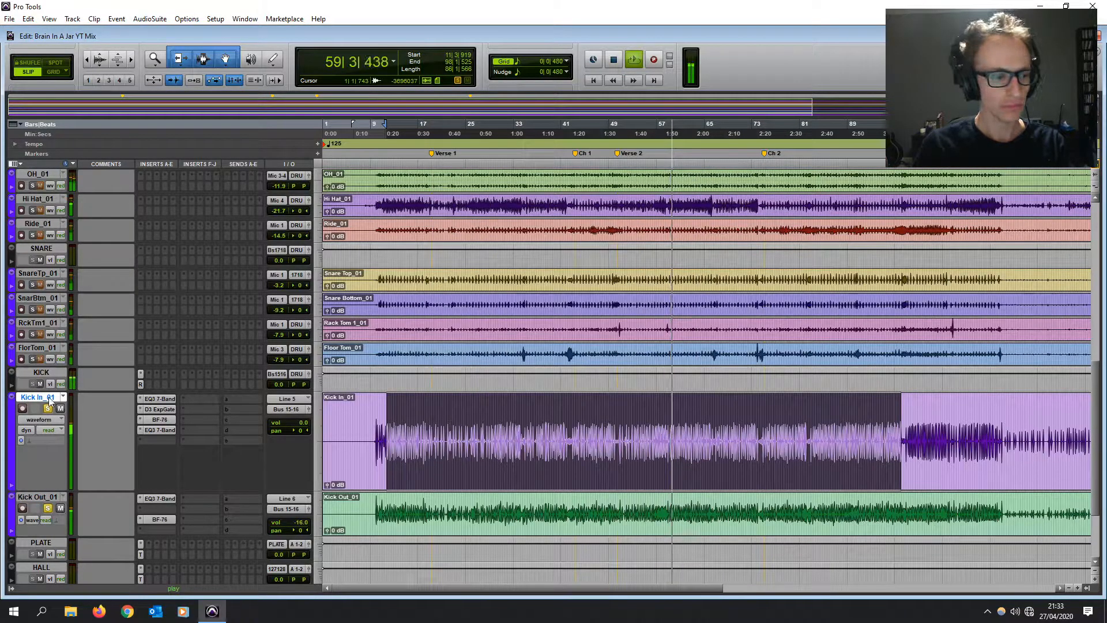
click(52, 497)
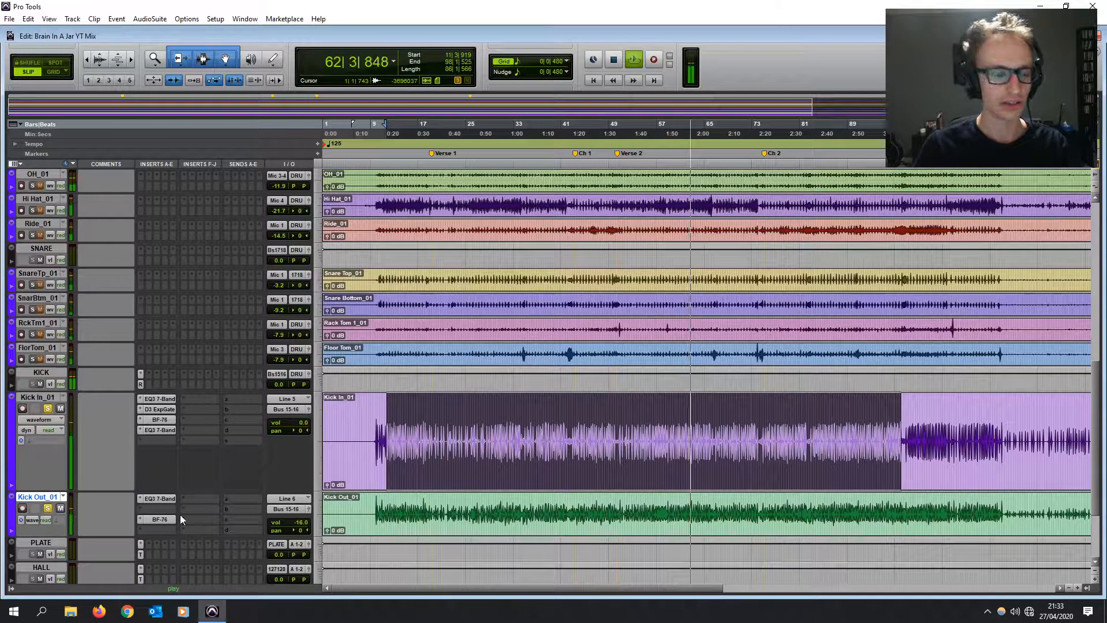
drag(160, 522, 160, 509)
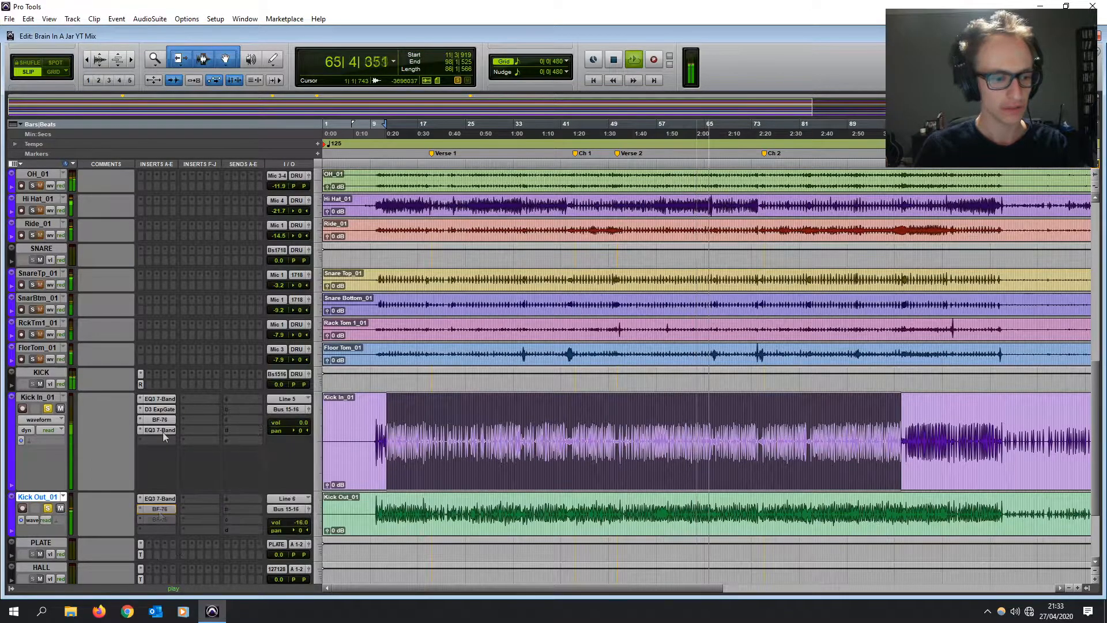
- In the second EQ3 7-Band on Kick In_01, boost the high-mid band by 7.8 dB at 6.71 kHz, then close it
click(159, 429)
drag(749, 247, 778, 229)
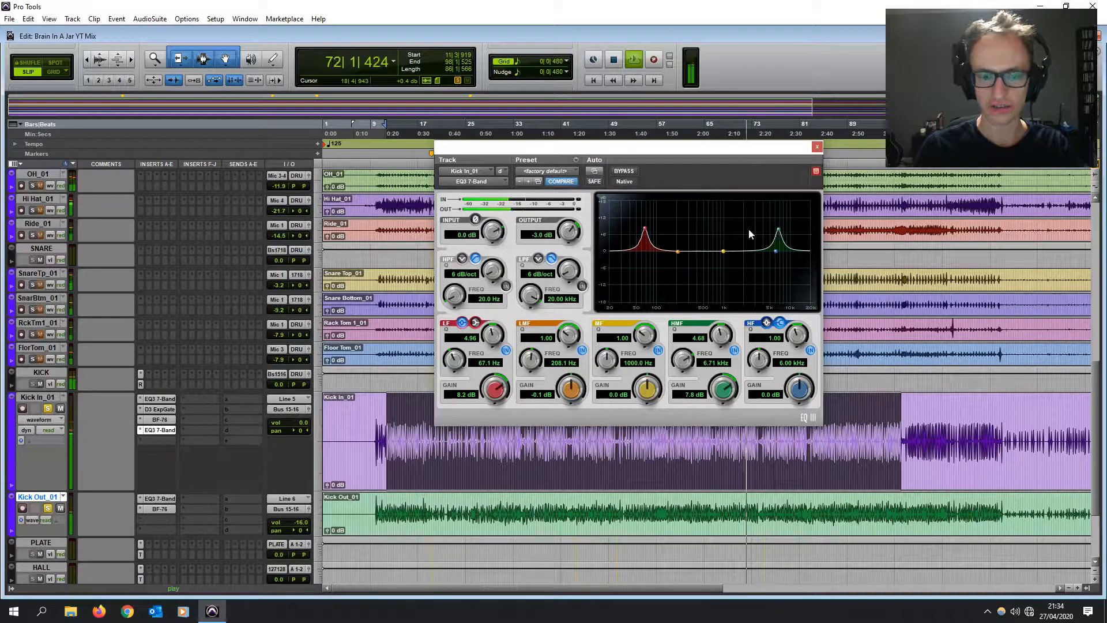
click(540, 233)
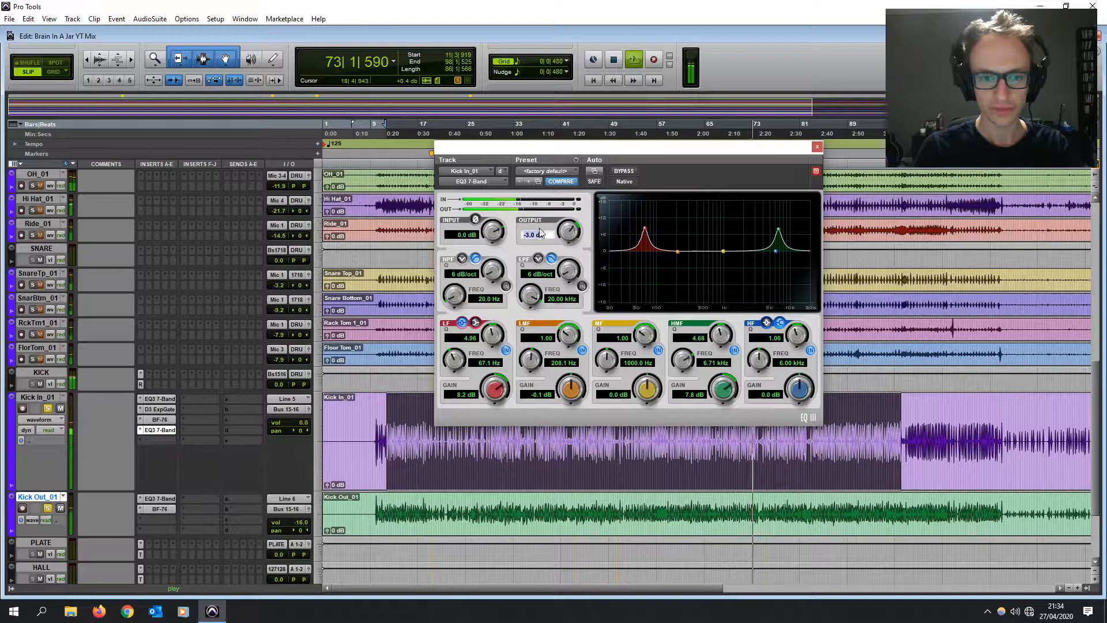
click(817, 148)
- Solo Floor Tom_01 and loop its tom fill from about bar 41 to 43, just before the Ch 1 marker
key(space)
drag(569, 351, 573, 348)
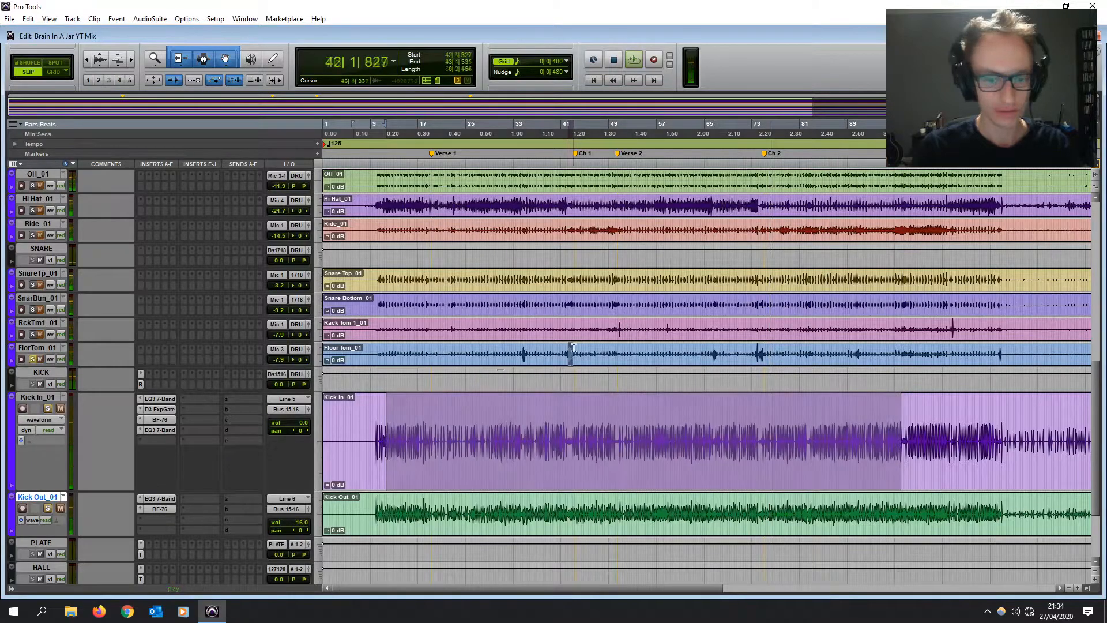
key(t)
key(t)
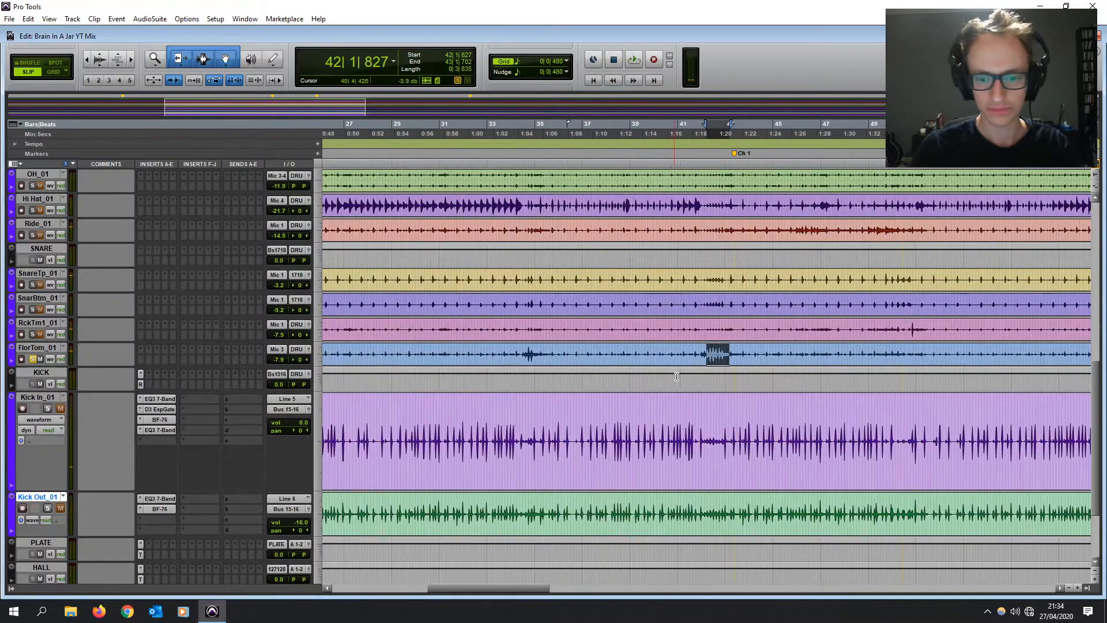
shift+click(701, 349)
key(space)
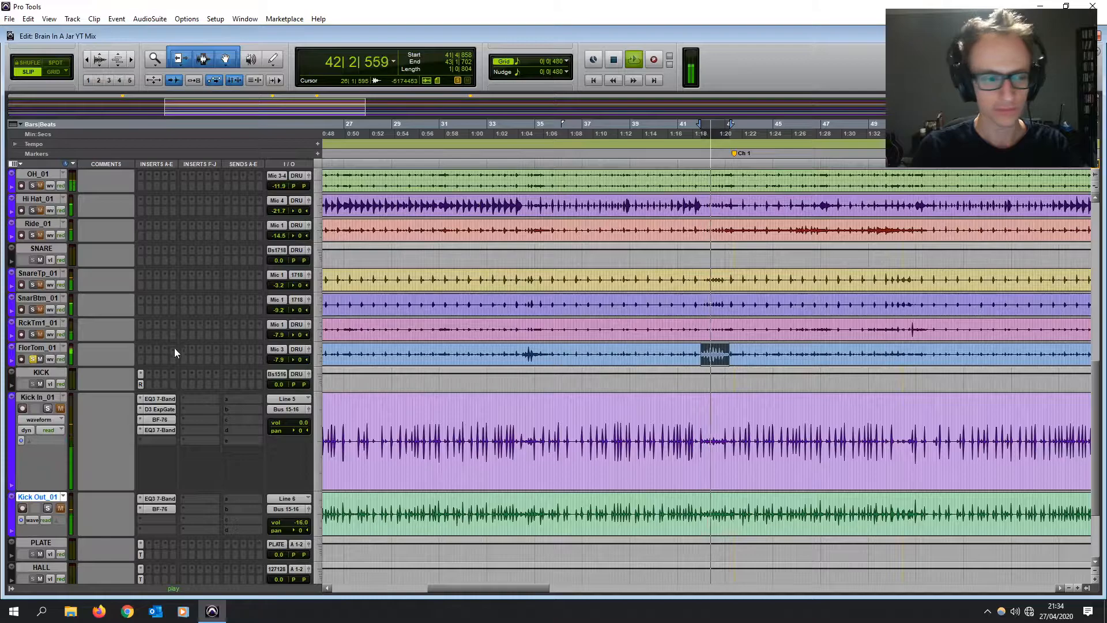
- Insert a Channel Strip (mono) on Floor Tom_01 and set its processing order to filters, dynamics, EQ
click(141, 357)
mouse_move(173, 378)
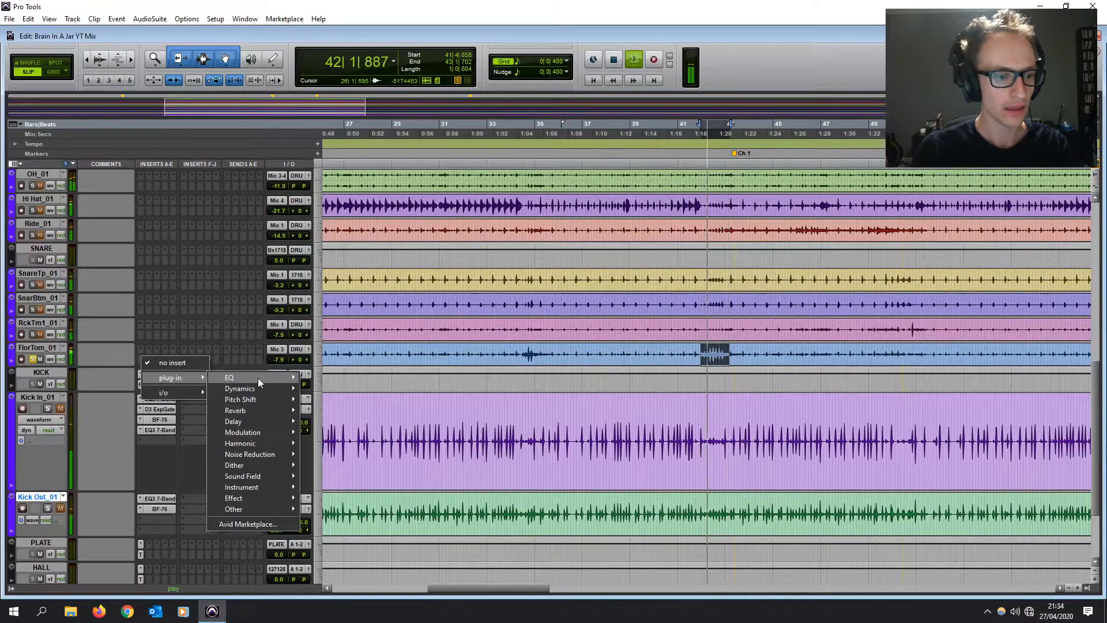
mouse_move(258, 378)
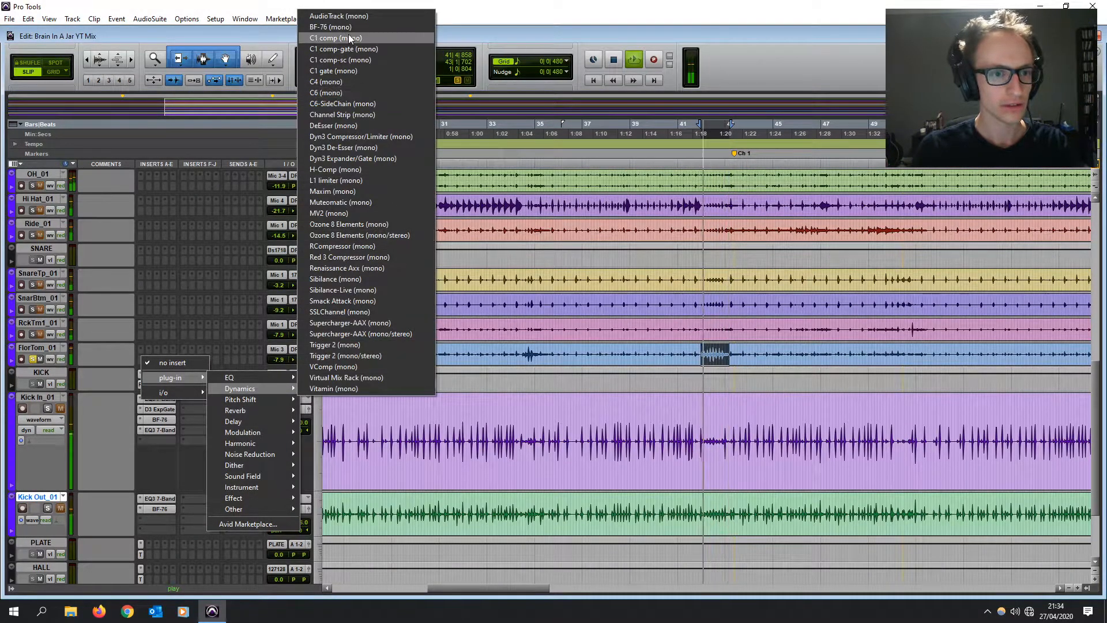
click(358, 114)
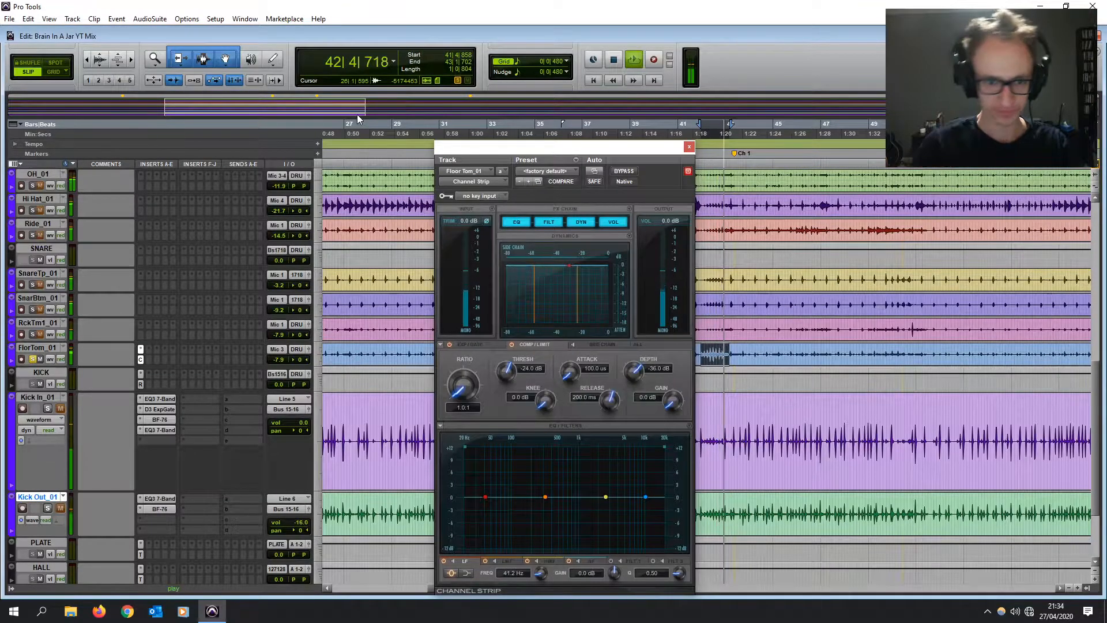
click(628, 209)
click(593, 301)
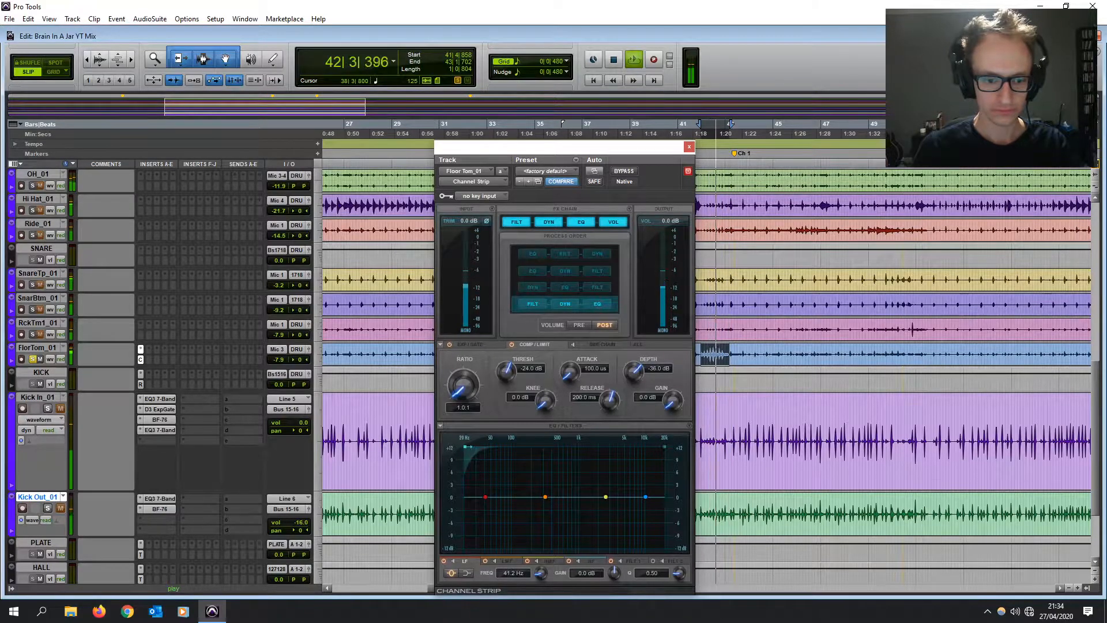
- Shape Floor Tom_01 with a 31.9 Hz high-pass filter, a 5.7 dB boost at about 79 Hz and a -3.2 dB cut at 529.9 Hz
click(468, 446)
drag(473, 447, 477, 447)
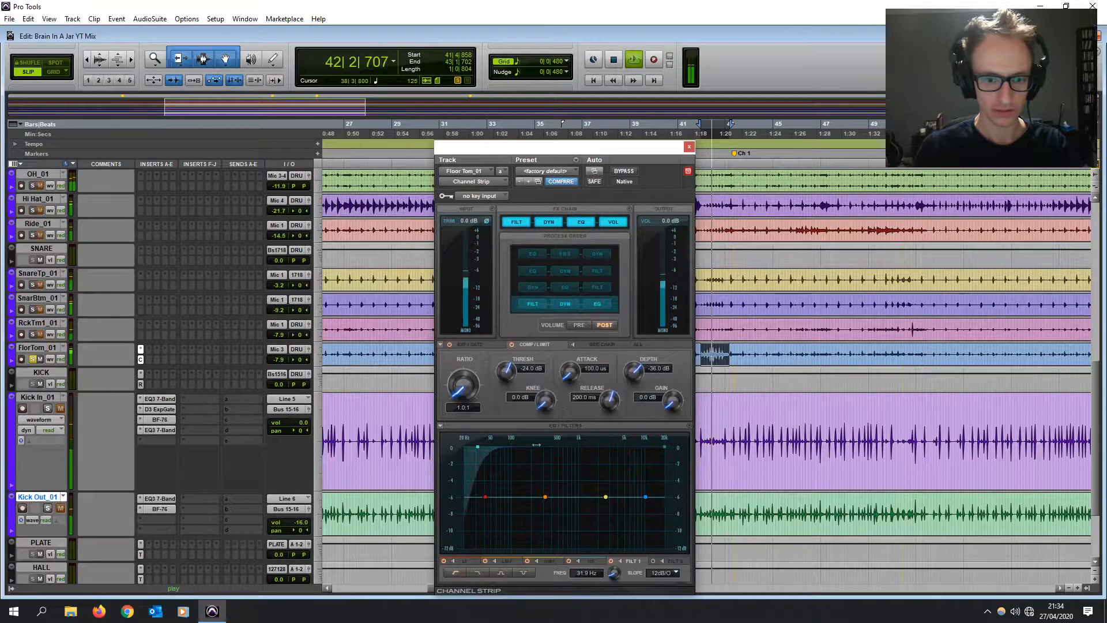
click(629, 208)
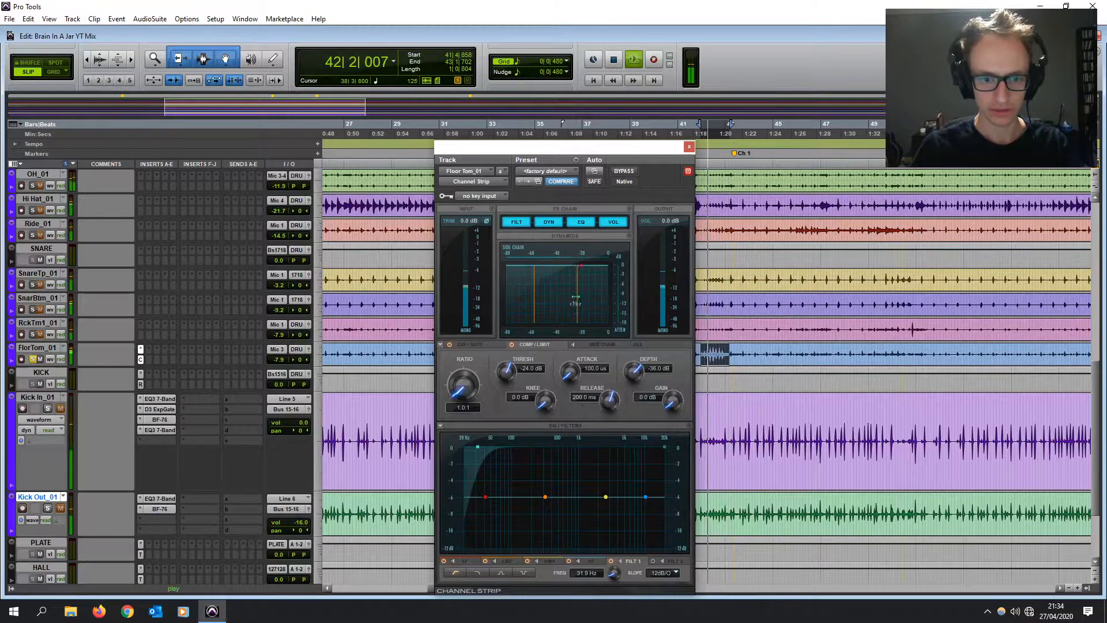
drag(485, 497, 514, 463)
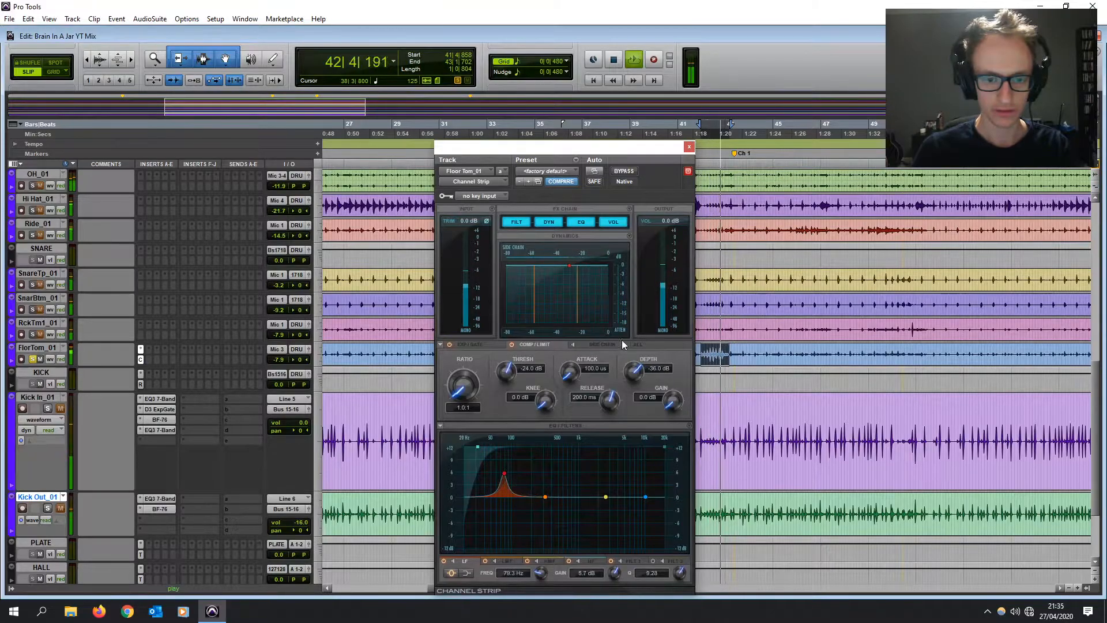
drag(546, 497, 575, 490)
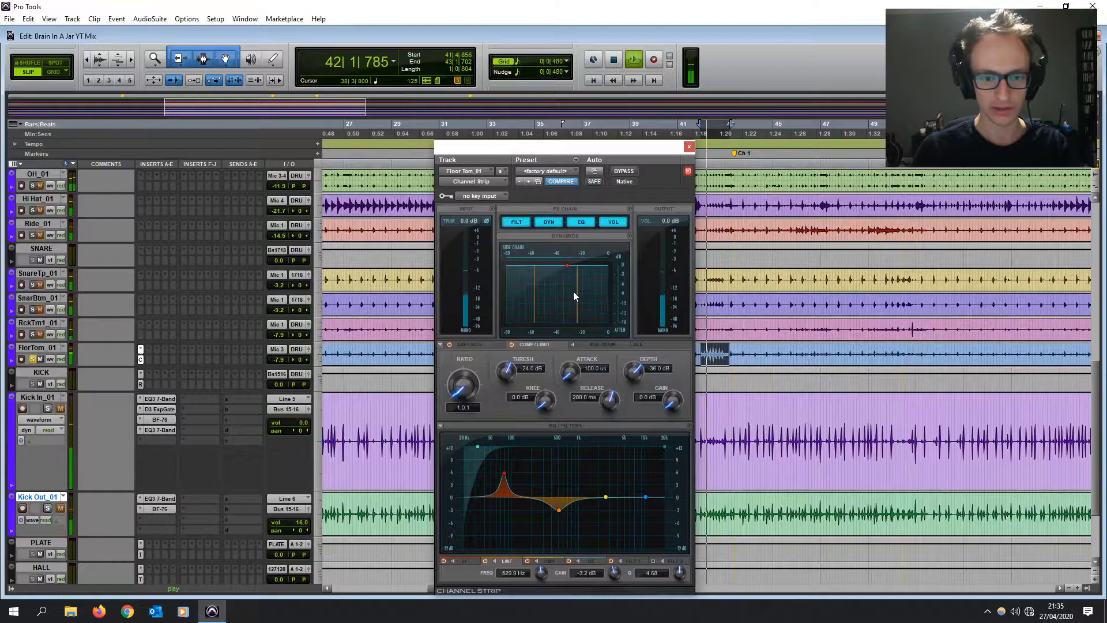
- Set Floor Tom_01's expander/gate to ratio 1:3.8, threshold -31.9 dB, hold 1.6 ms and release 11.8 ms, and audition it on the tom fill
key(space)
drag(749, 354, 937, 353)
key(space)
click(470, 344)
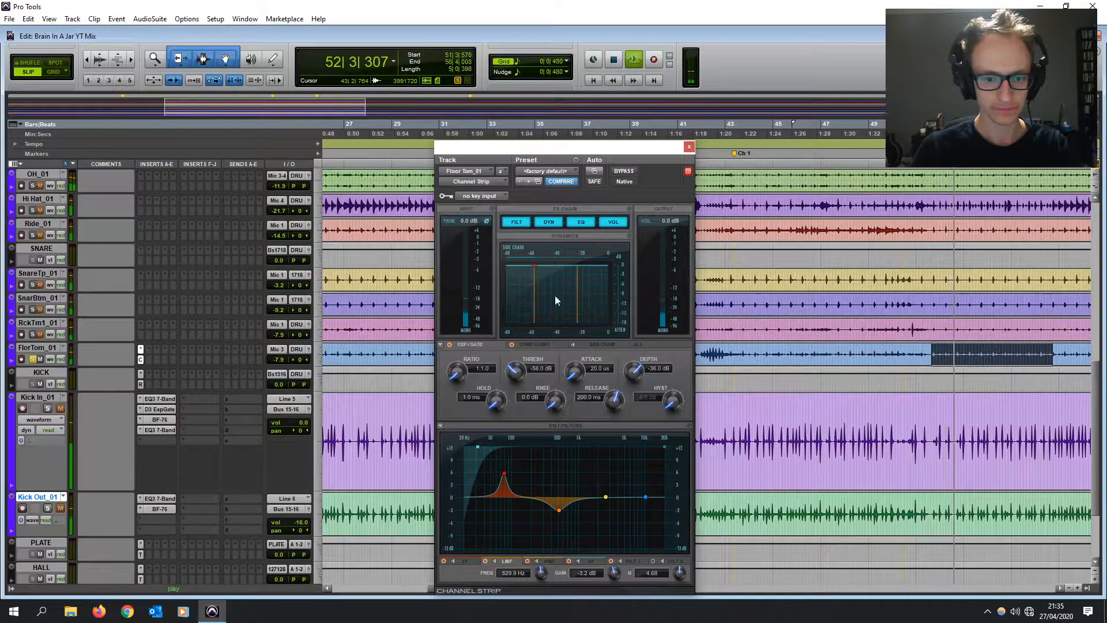
drag(494, 401, 466, 335)
drag(517, 373, 519, 358)
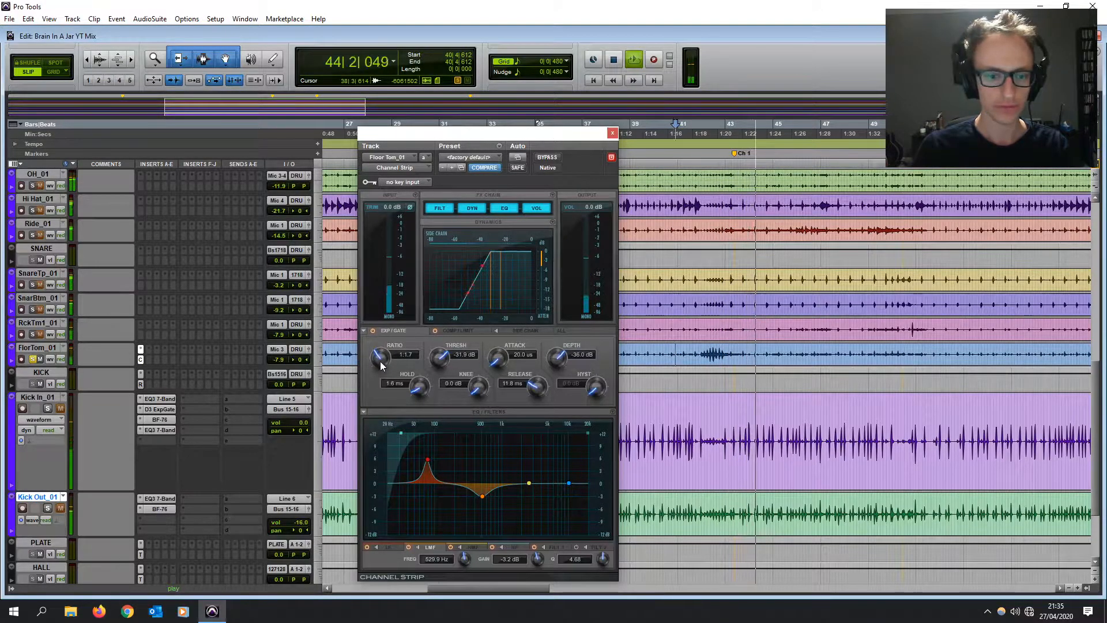
drag(380, 365, 390, 323)
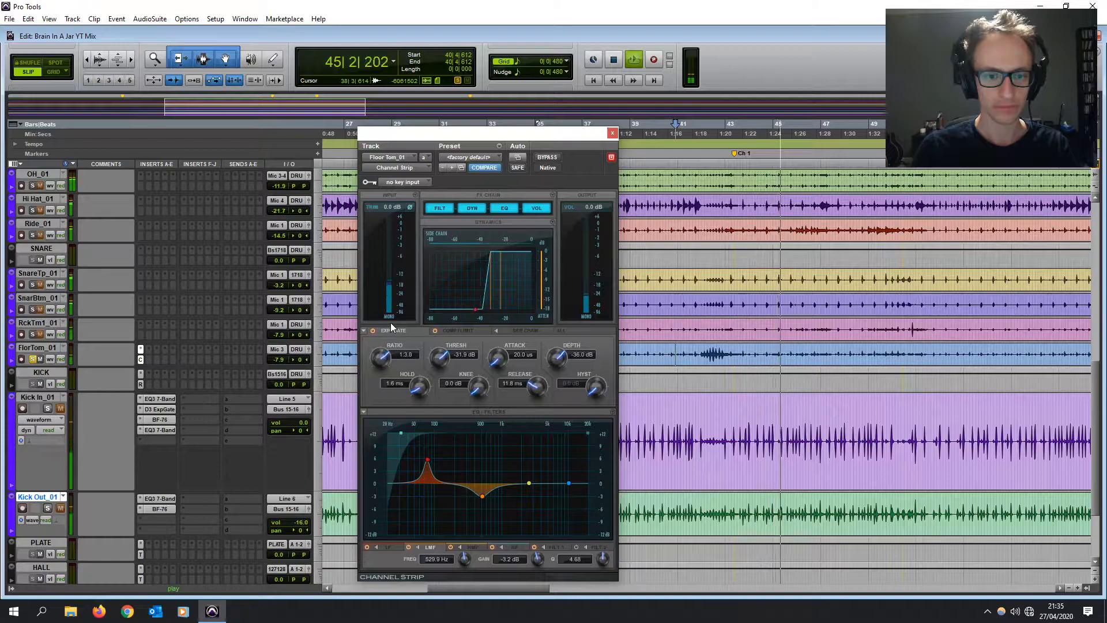
click(675, 348)
key(space)
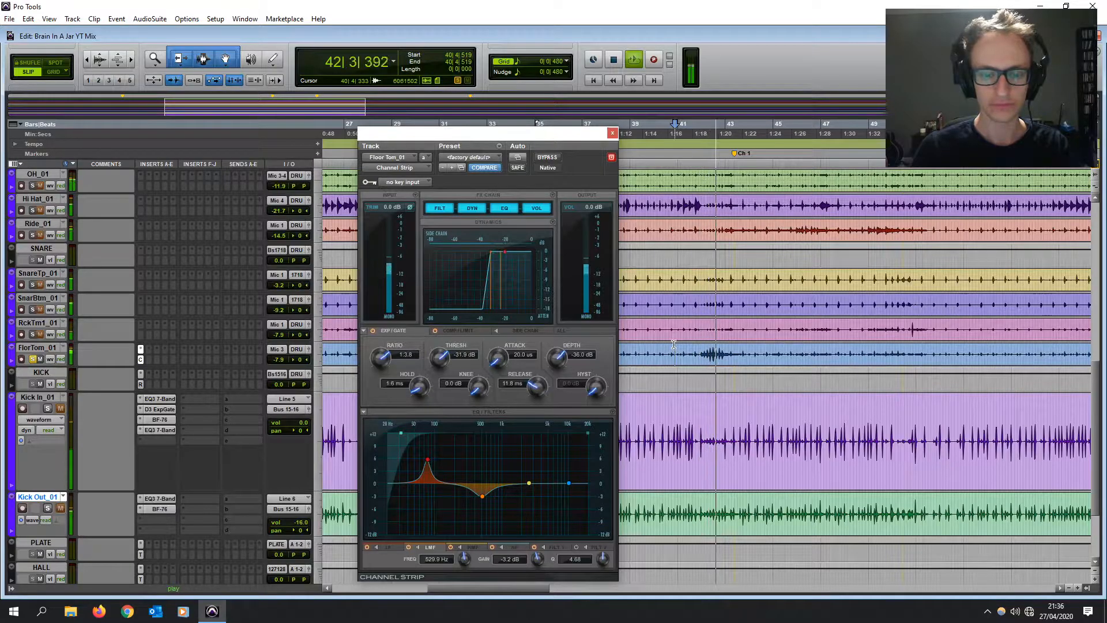
- Copy the floor tom's Channel Strip to Rack Tom 1_01, solo that track and loop its tom hit near bar 106
click(458, 330)
key(space)
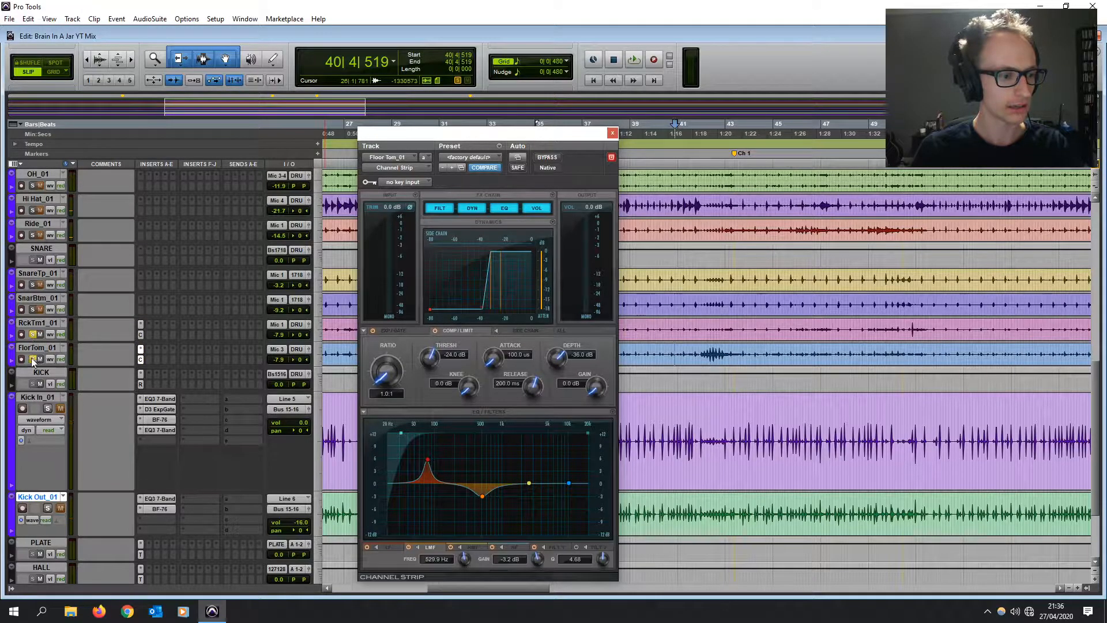
click(612, 133)
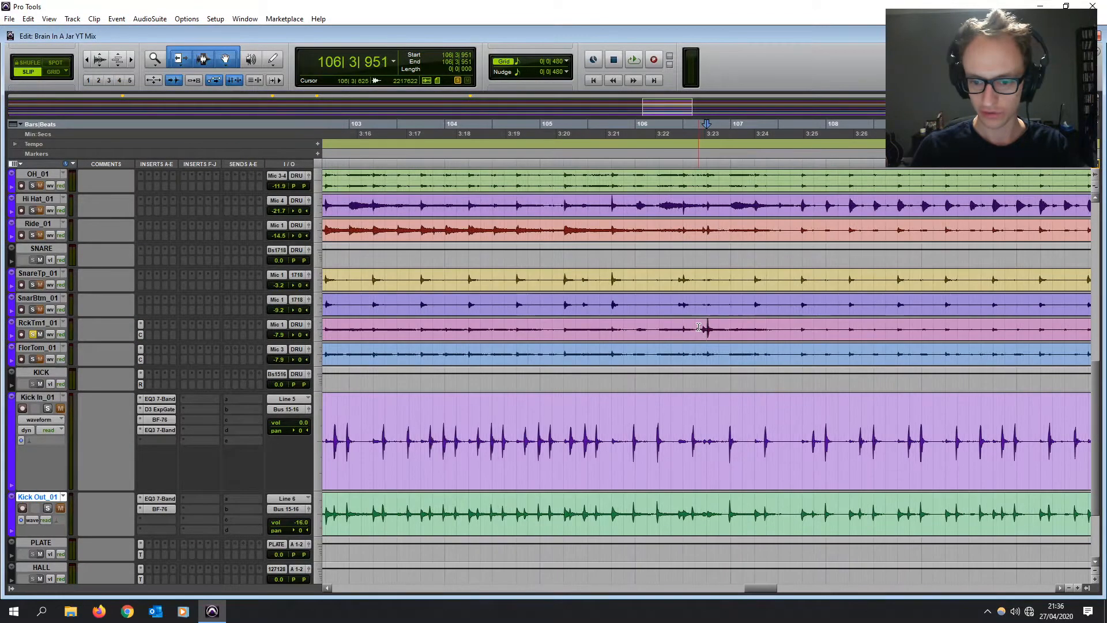
drag(699, 330, 750, 332)
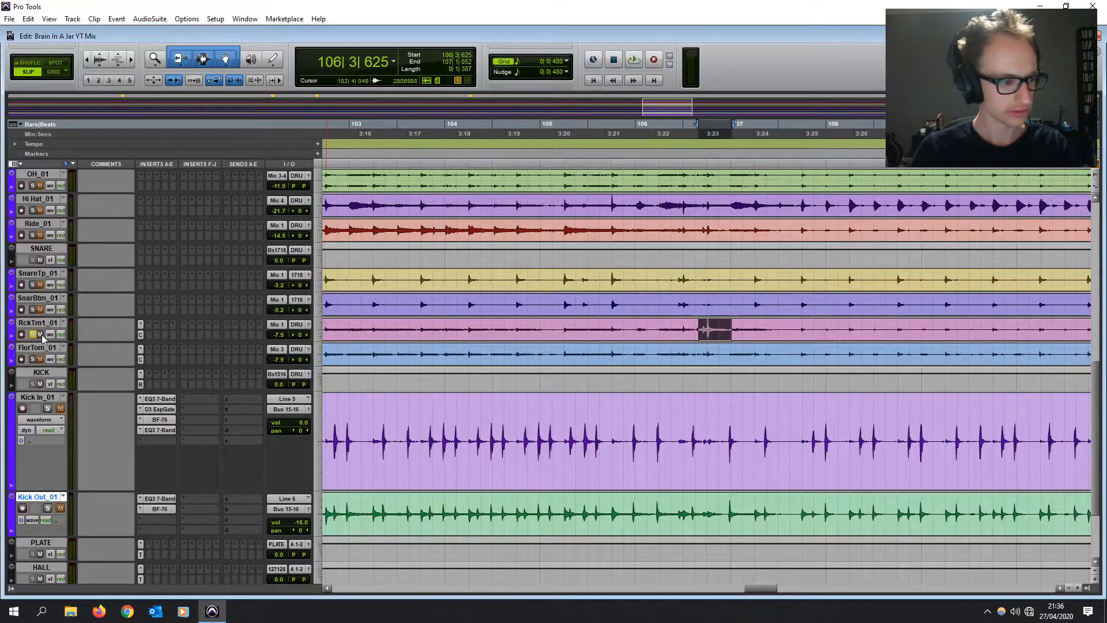
key(space)
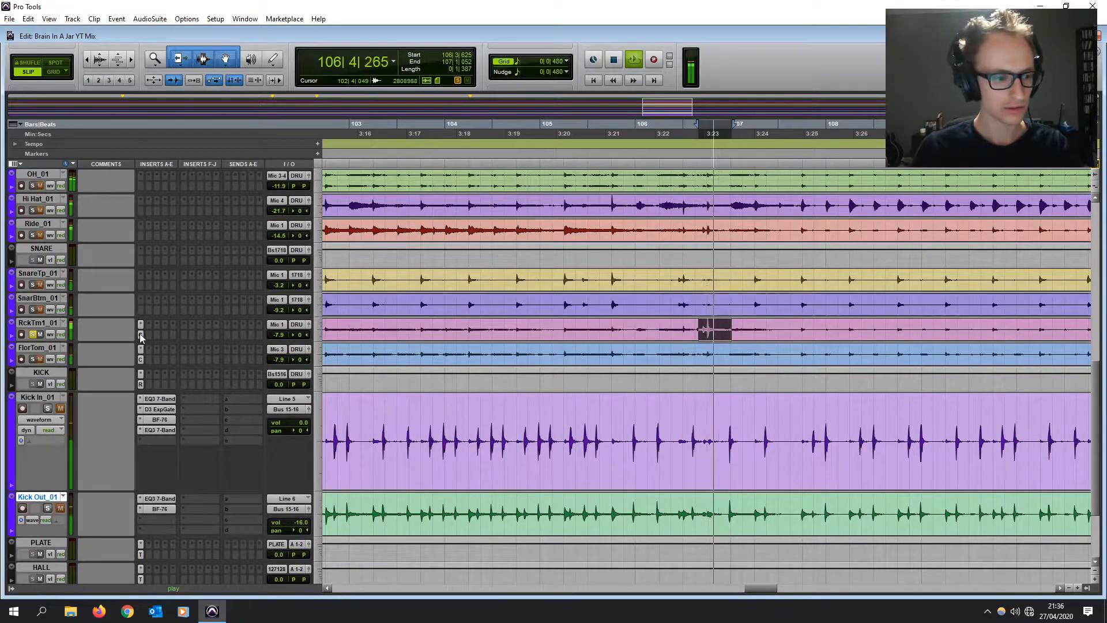
- Adjust Rack Tom 1_01's EQ to a 3.9 dB boost at 130.2 Hz, a lower-placed low-mid cut and a 1.8 dB boost at 6.6 kHz
click(140, 336)
mouse_move(425, 460)
mouse_down()
mouse_move(444, 435)
mouse_move(441, 467)
mouse_up()
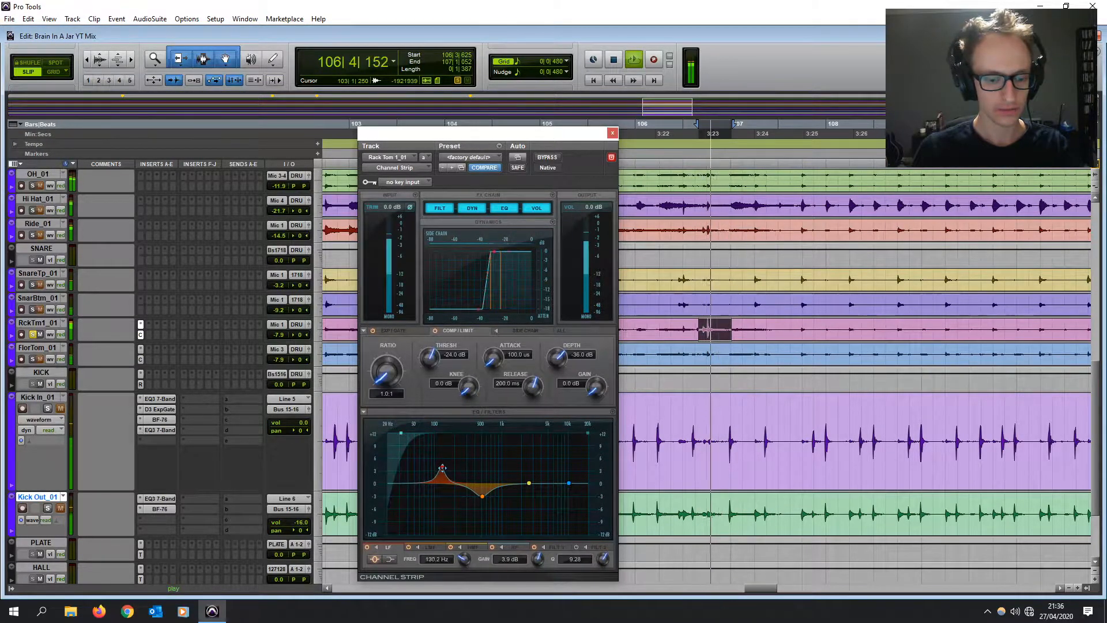
drag(485, 498, 562, 464)
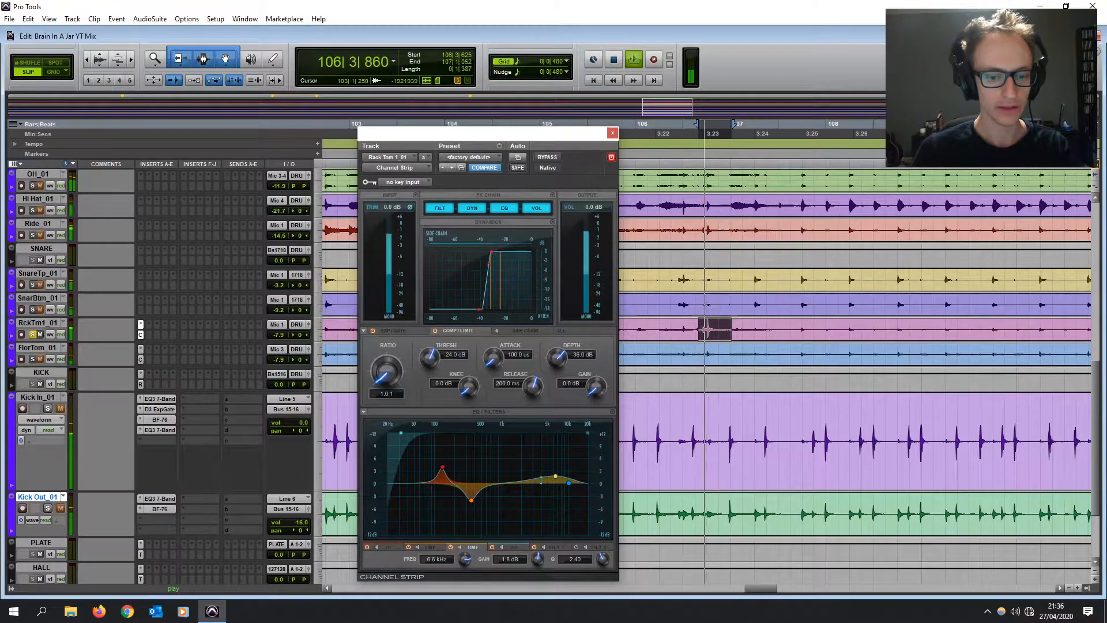
- Switch off Rack Tom 1_01's expander/gate and set its compressor to ratio 4.2:1 and release 17.0 ms, fine-tuning the threshold
click(373, 331)
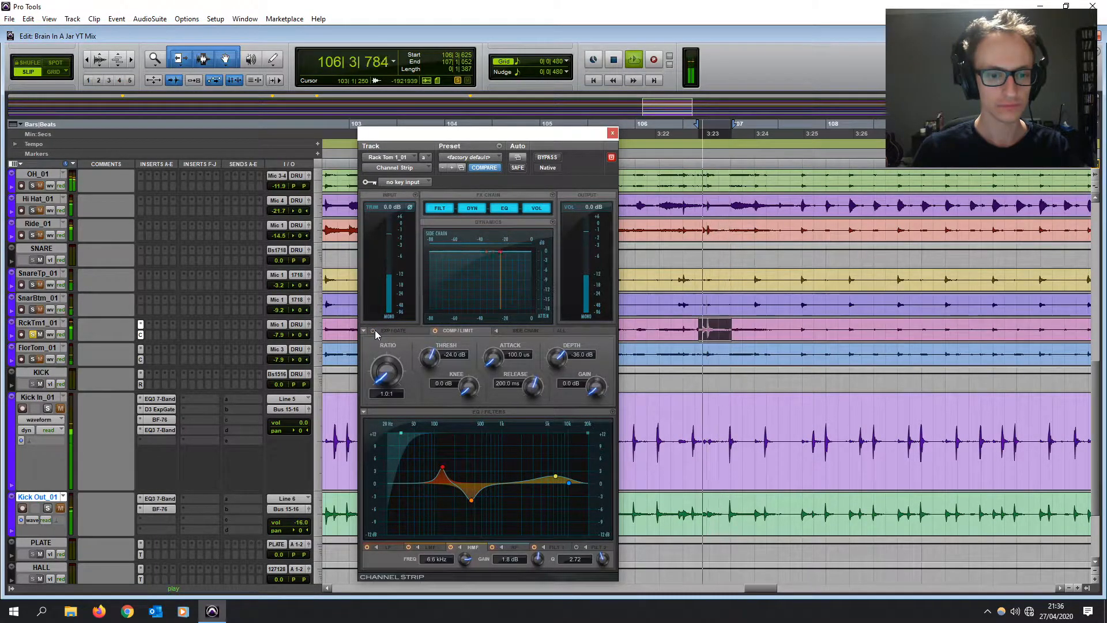
click(373, 331)
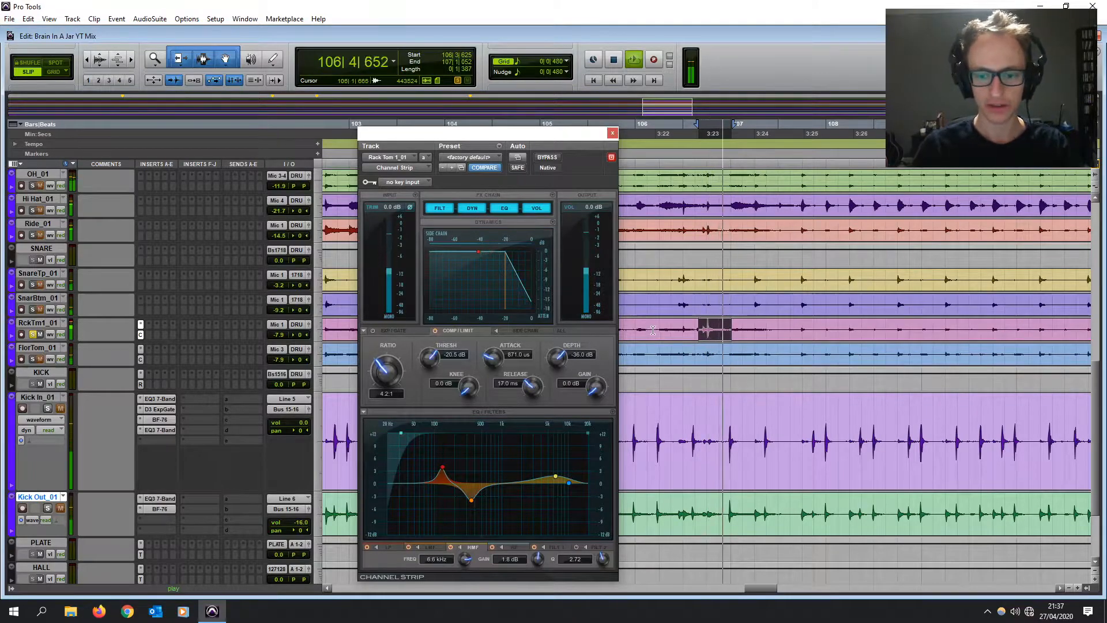
drag(505, 280, 500, 280)
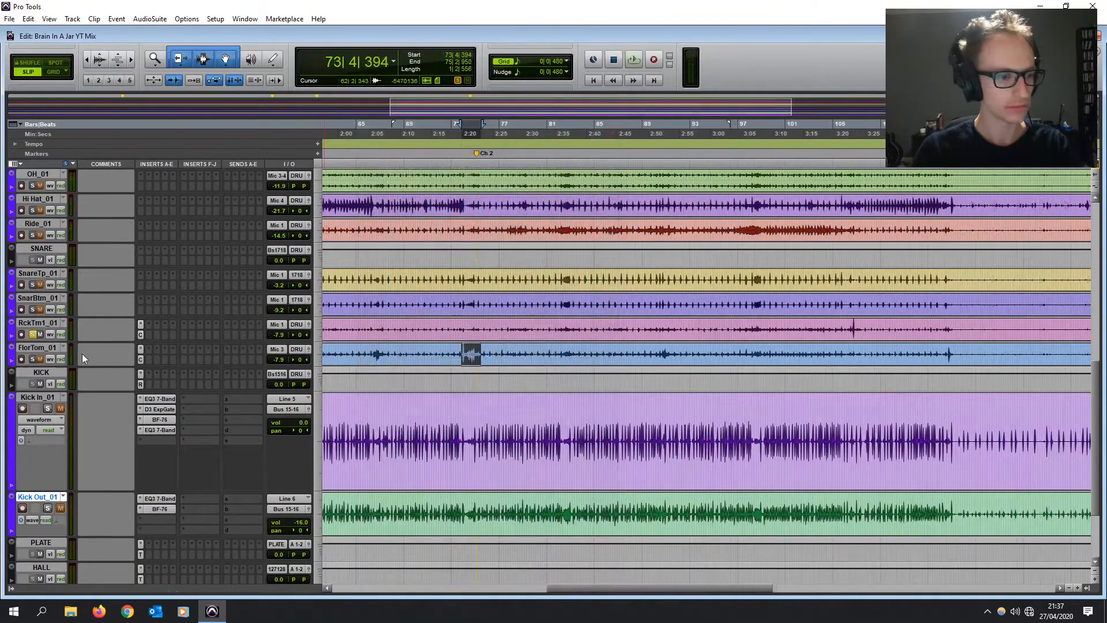
- Solo Floor Tom_01 instead of Rack Tom 1_01, open its Channel Strip and loop the fill near the Ch 2 marker
click(33, 358)
click(32, 334)
click(140, 359)
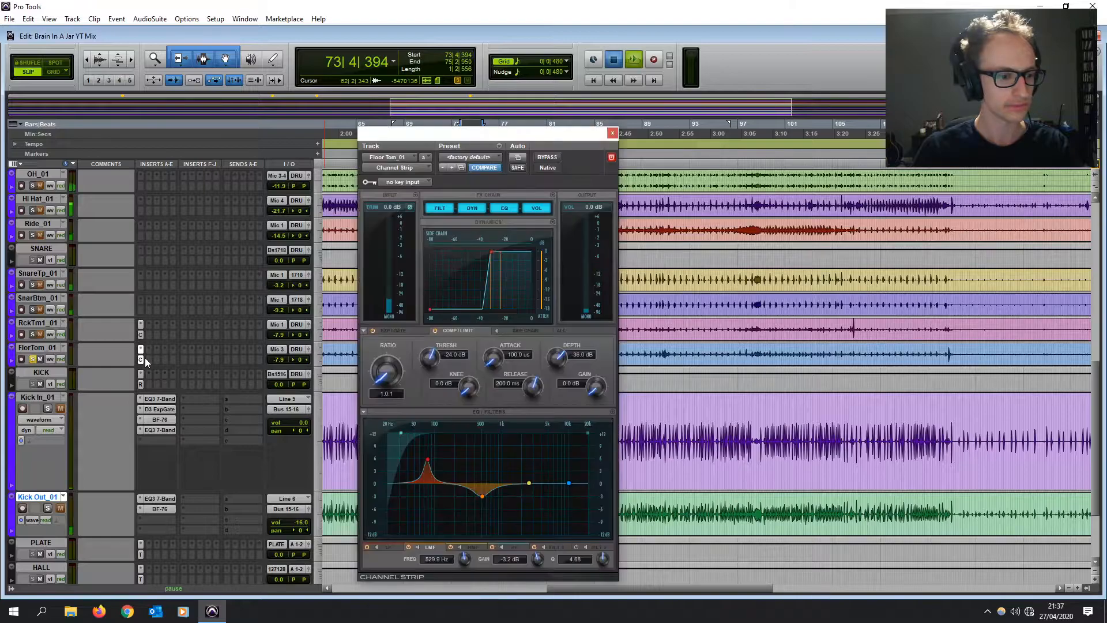
key(space)
- Set Floor Tom_01's compressor to ratio 6.3:1, threshold -21.7 dB, attack 1.6 ms, release 5.6 ms and gain 1.7 dB, with the expander/gate off
drag(397, 367, 394, 341)
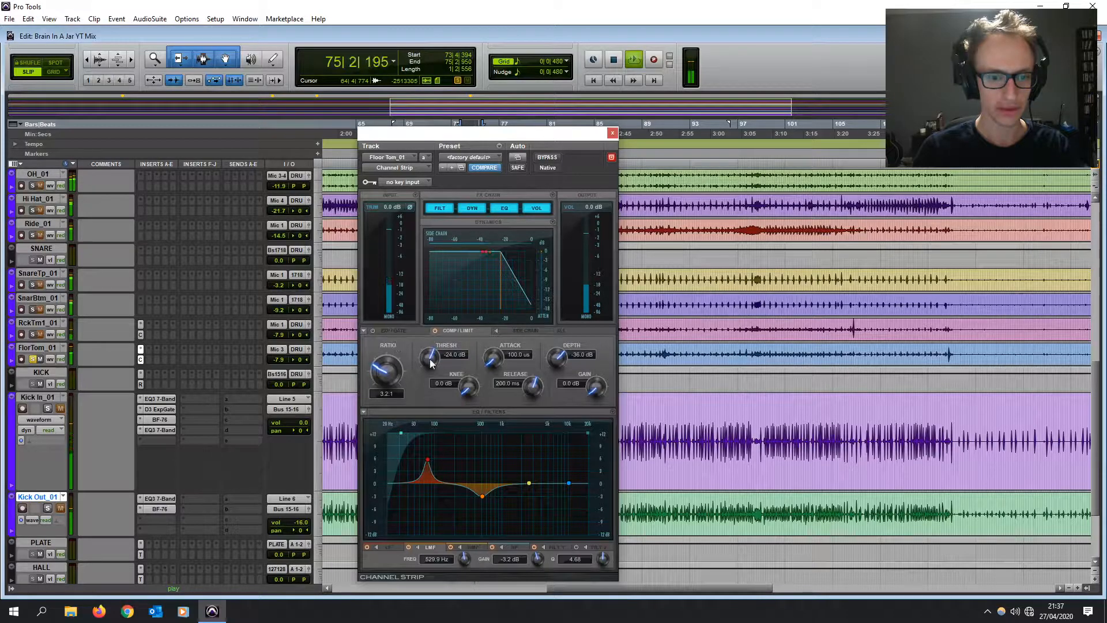
drag(493, 360, 500, 345)
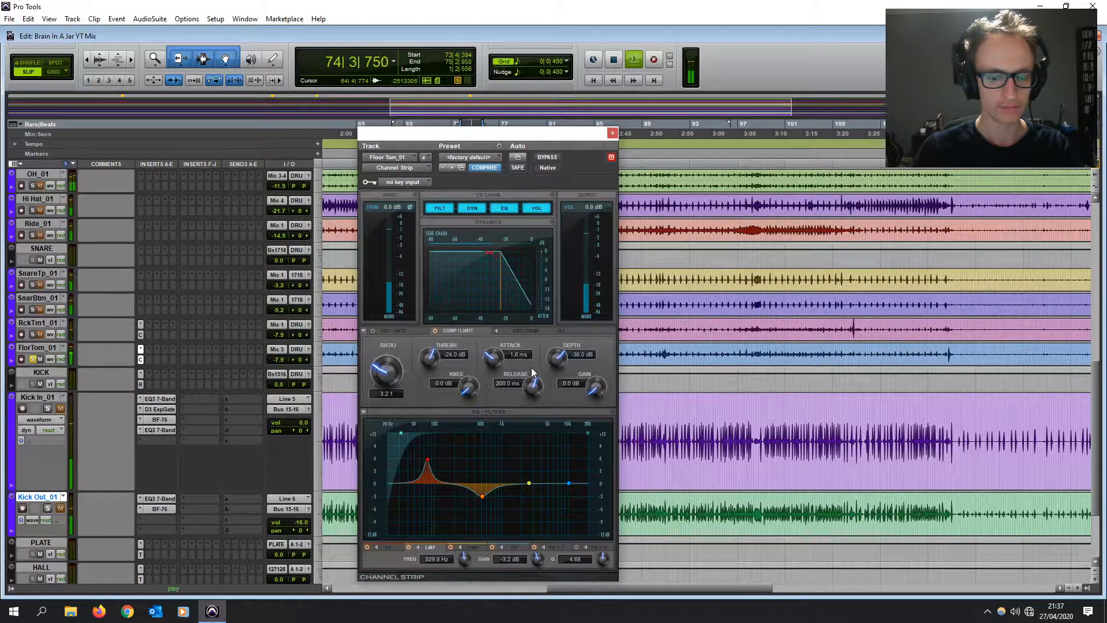
mouse_move(429, 363)
mouse_down()
mouse_move(395, 366)
mouse_move(397, 344)
mouse_move(433, 358)
mouse_up()
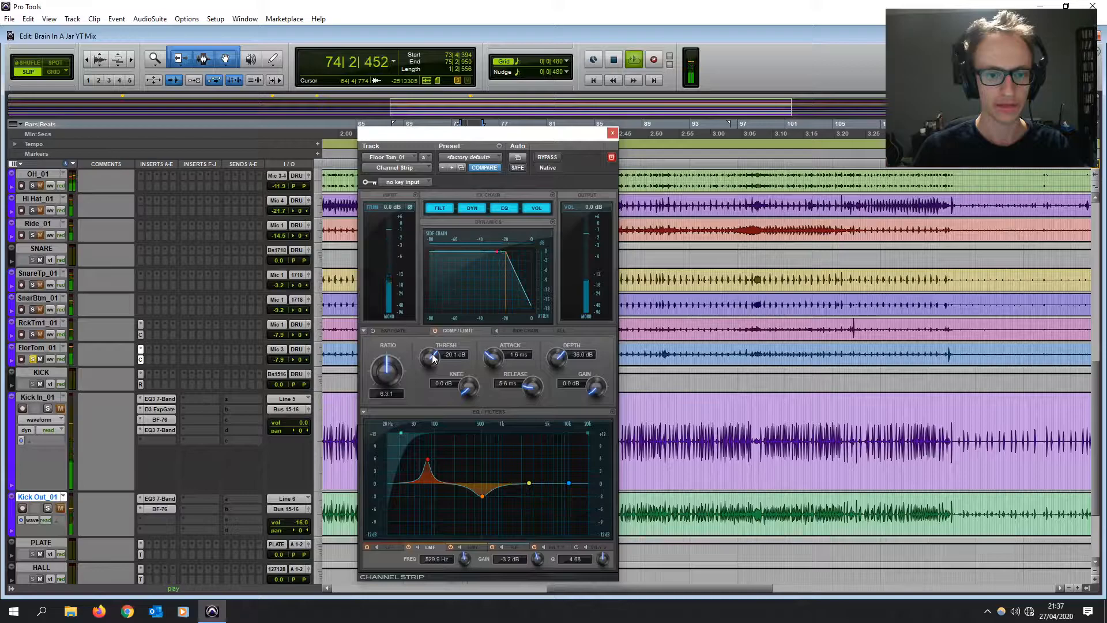
drag(594, 385, 595, 387)
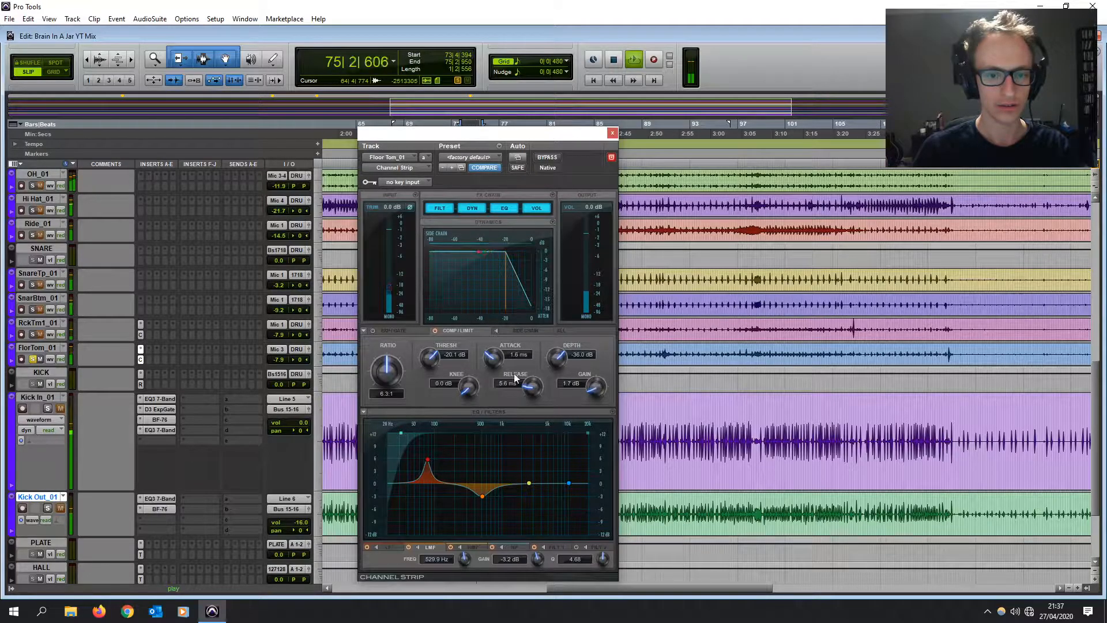
drag(430, 358, 429, 369)
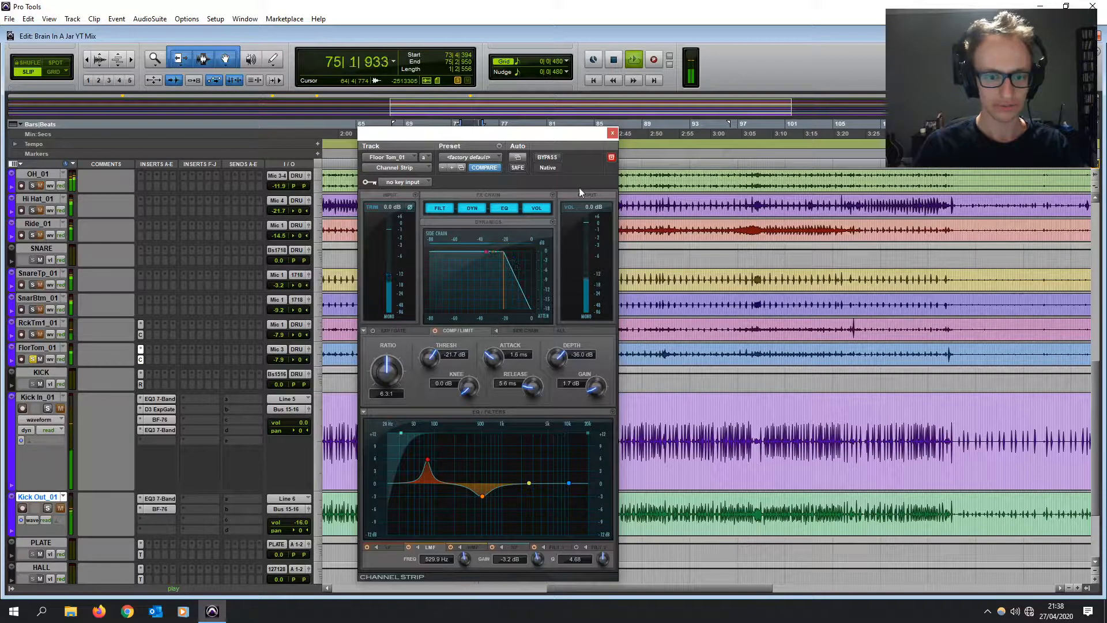
- Close Floor Tom_01's Channel Strip, bring the other drums back in alongside it and play from the fill just before Ch 1
click(613, 134)
key(ctrl+bracketleft)
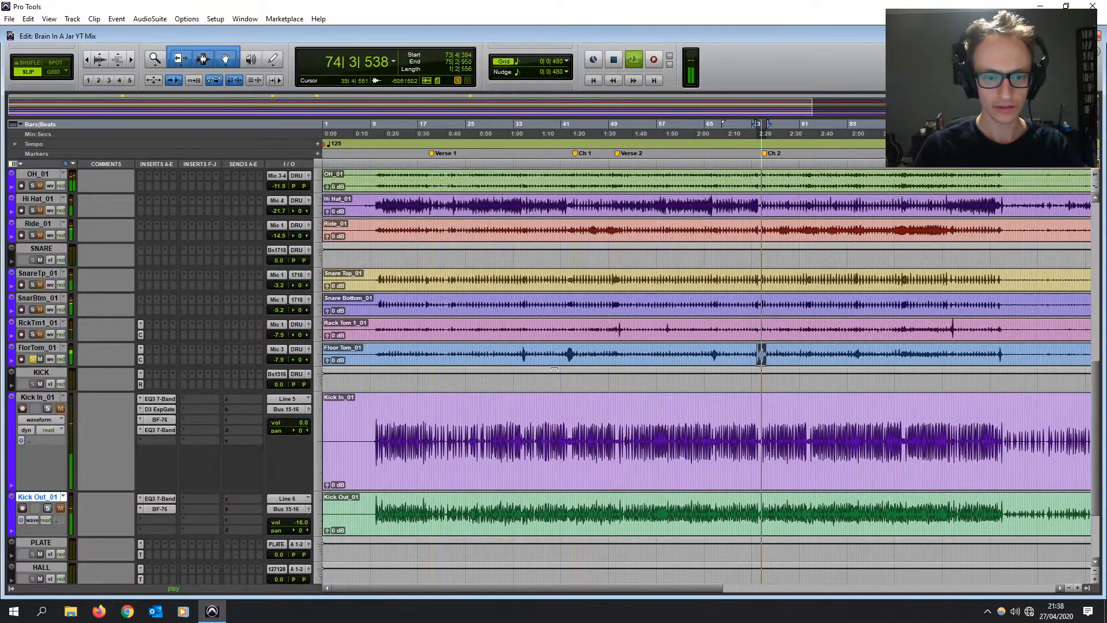
key(space)
click(568, 351)
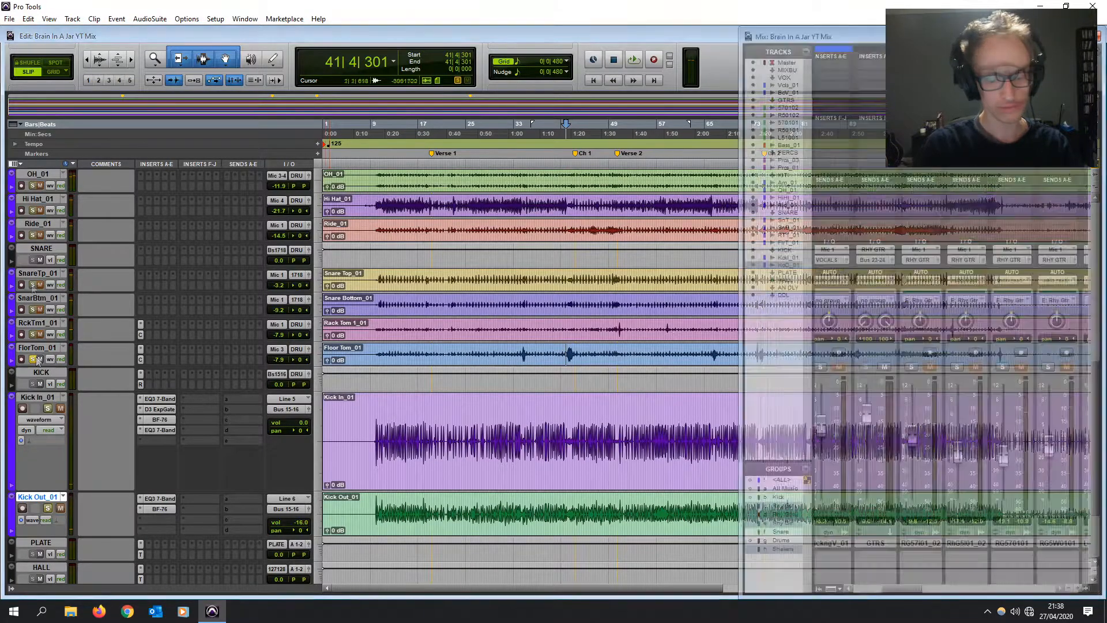
key(space)
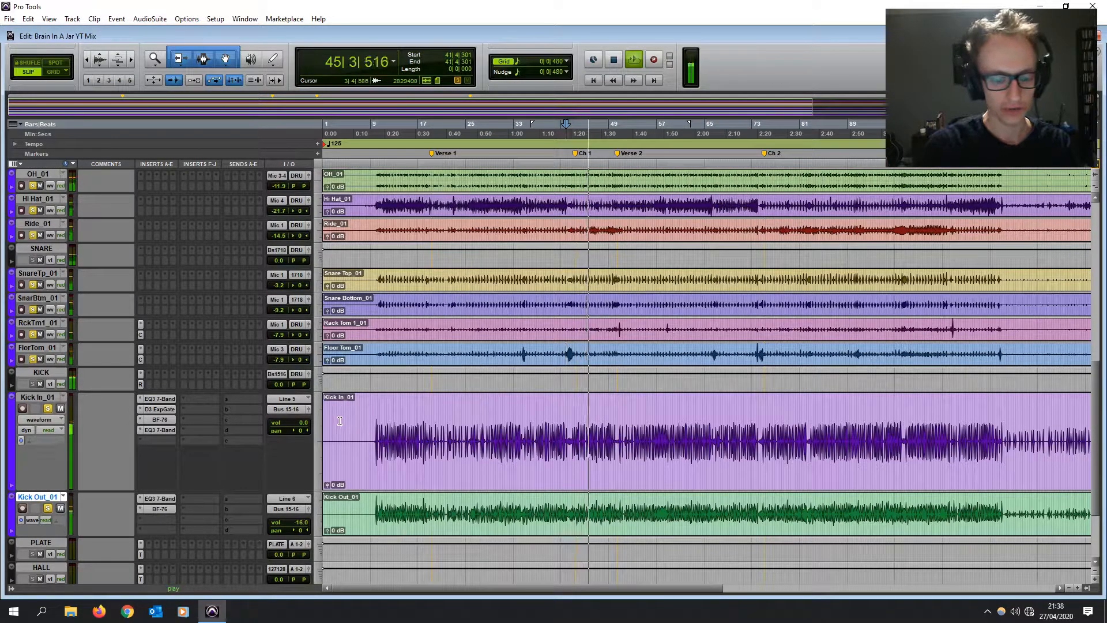
- Lower the drum tracks together by 2 dB, with Kick In_01 at -2.0 dB, and play from the fill before Ch 2
key(ctrl+=)
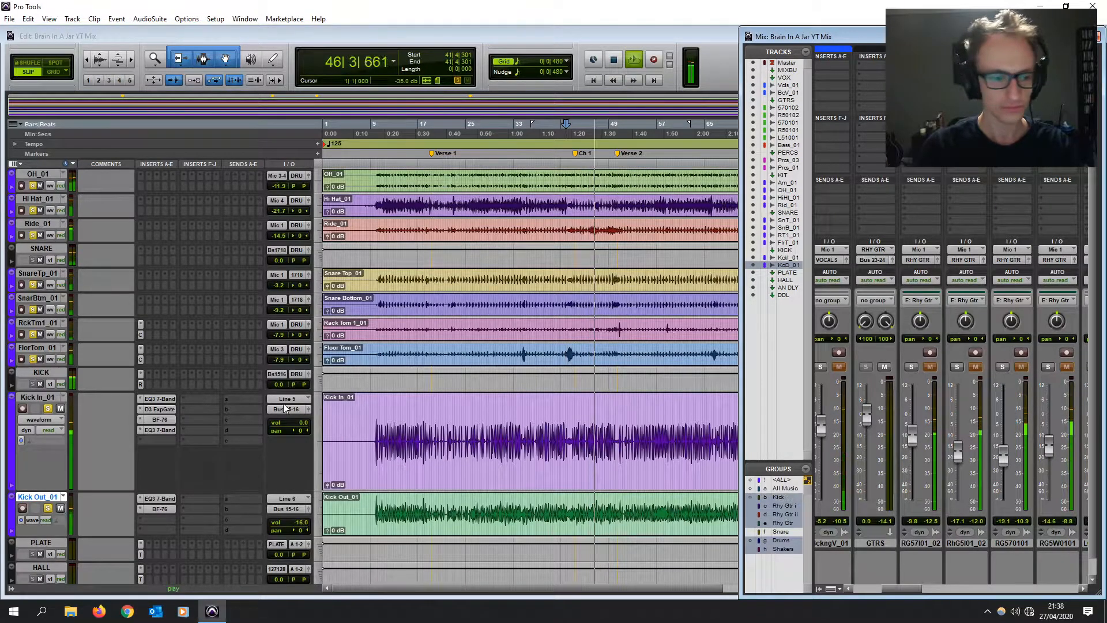
key(ctrl+=)
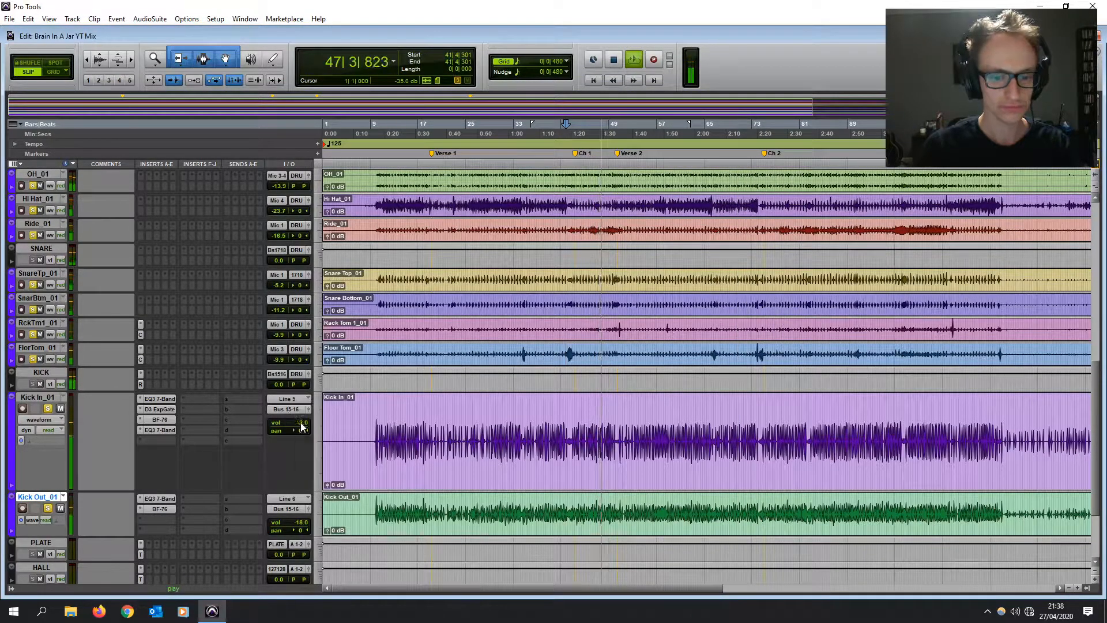
click(755, 354)
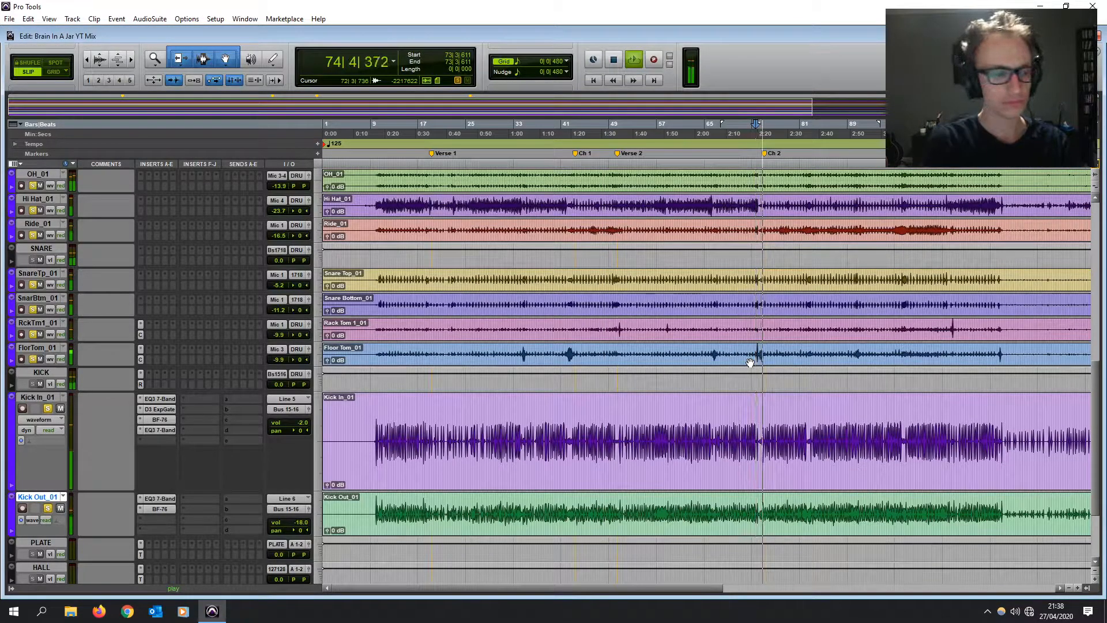
- Solo Snare Top_01 and set up its Channel Strip with filter, dynamics, EQ order and a 128.2 Hz high-pass filter
scroll(444, 380, up, 1)
key(space)
click(397, 301)
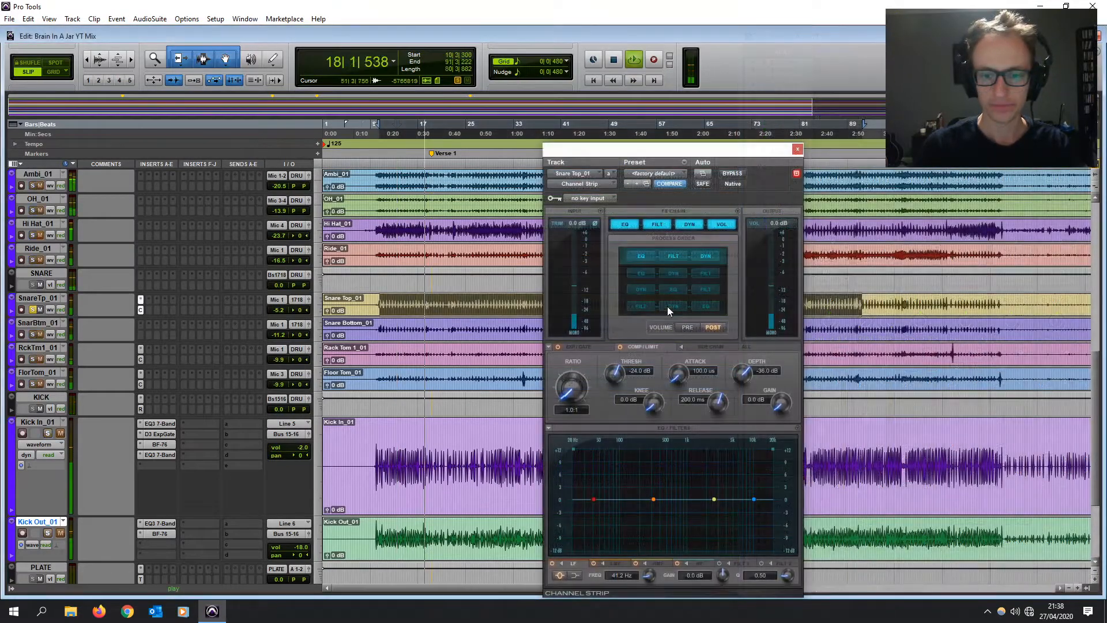
click(666, 306)
click(604, 448)
drag(603, 449, 618, 449)
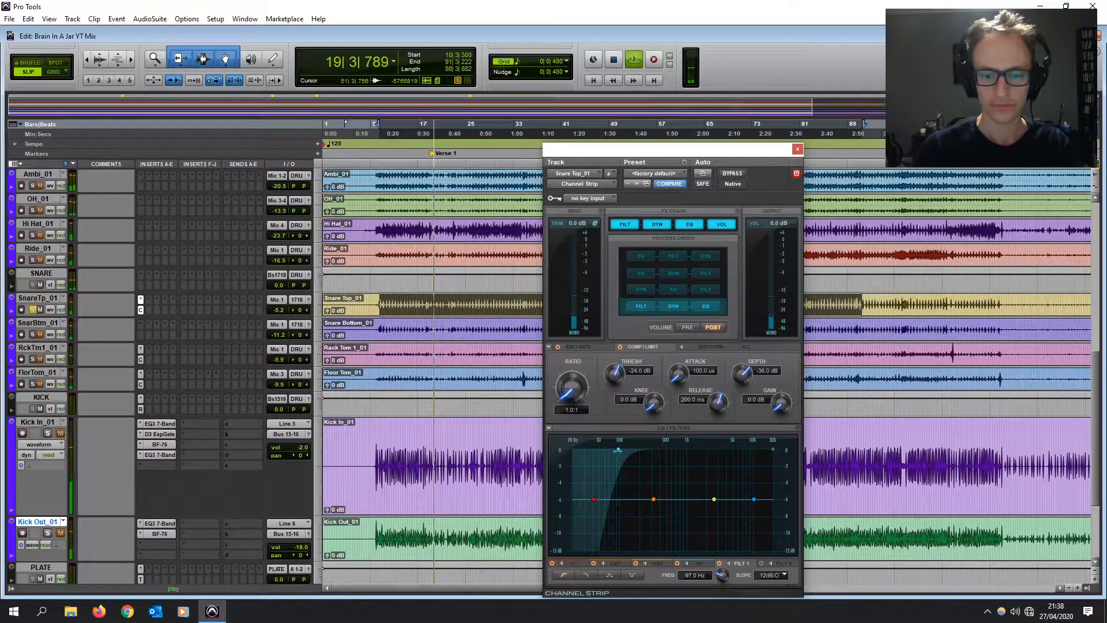
click(736, 210)
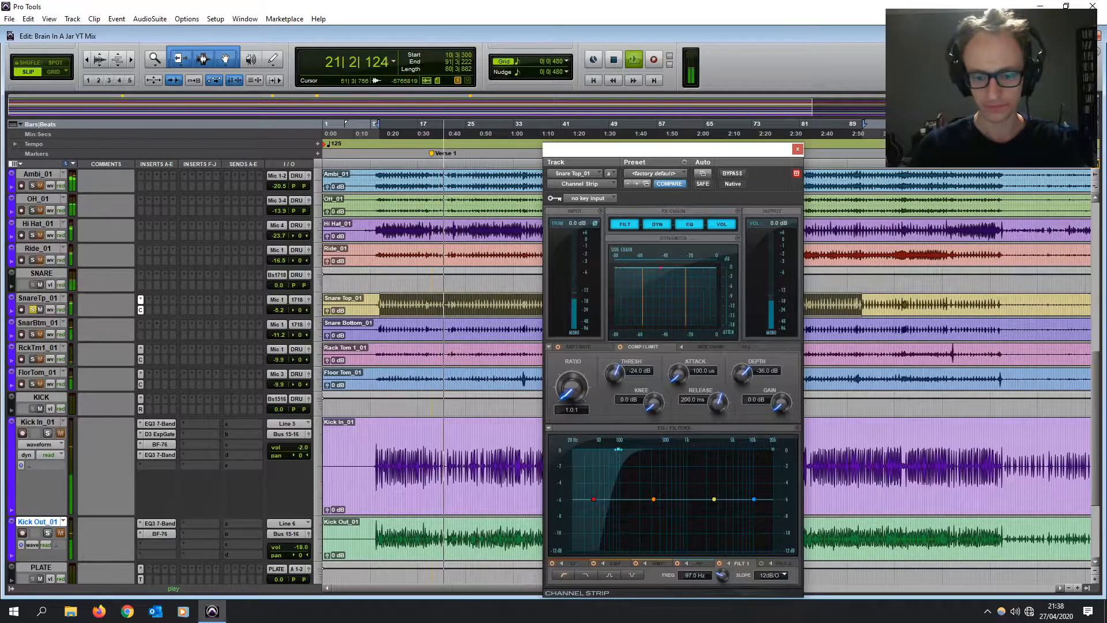
mouse_move(618, 449)
mouse_down()
mouse_move(731, 457)
mouse_move(602, 459)
mouse_move(627, 459)
mouse_up()
drag(642, 152, 602, 98)
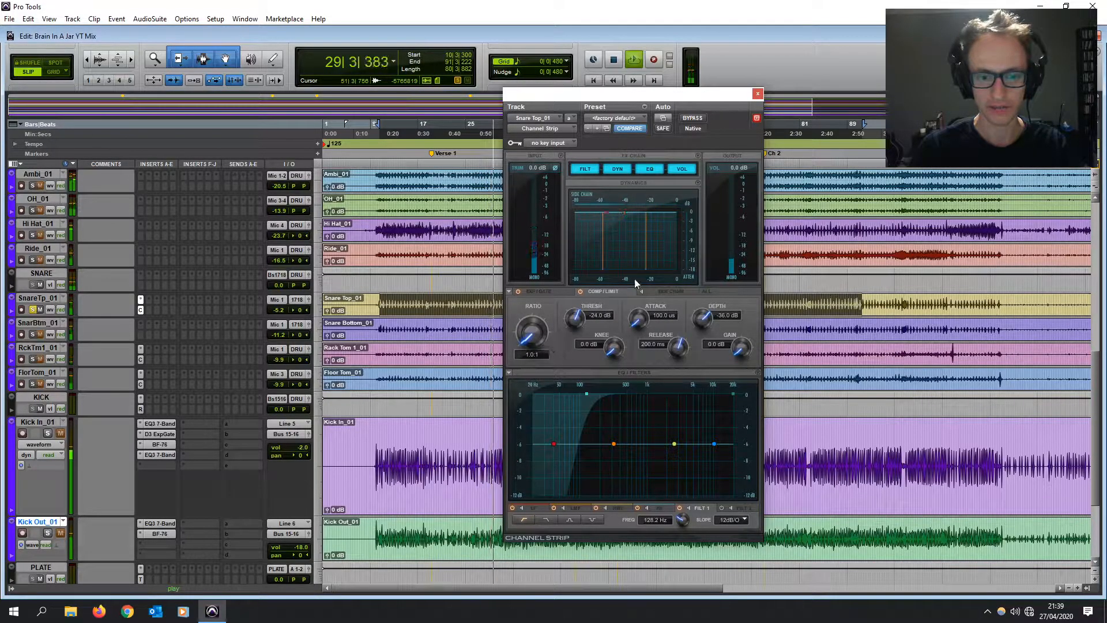
- Set Snare Top_01's compressor to ratio 4.2:1, threshold -27.0 dB and attack 1.1 ms, with a shorter release
drag(539, 322, 544, 285)
drag(577, 323, 569, 345)
drag(637, 317, 635, 305)
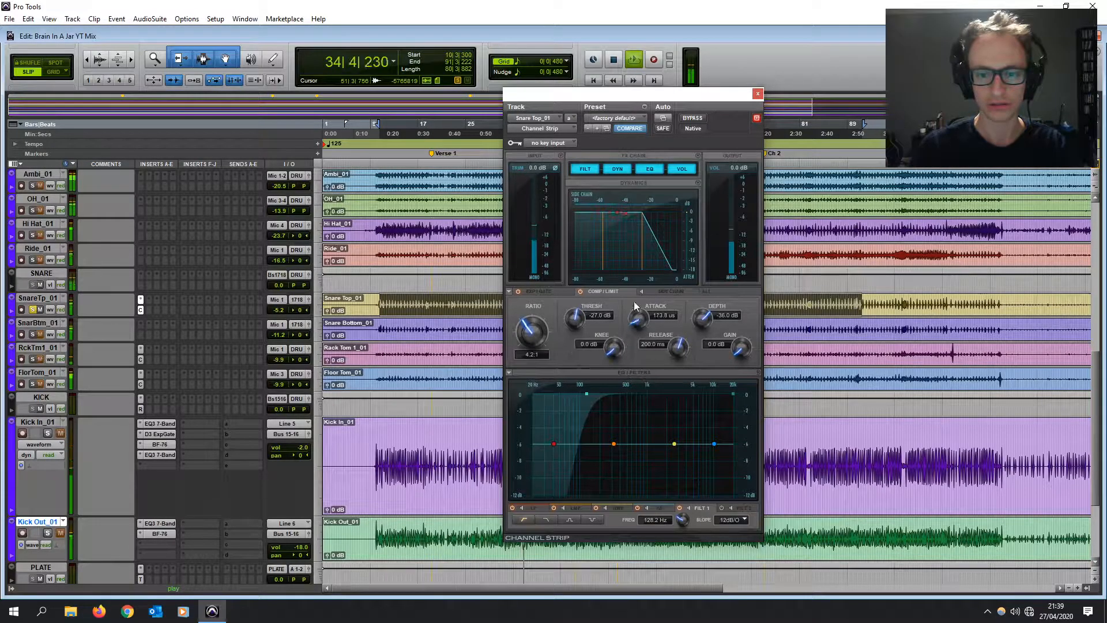
mouse_move(678, 346)
mouse_down()
mouse_move(676, 369)
mouse_move(675, 356)
mouse_up()
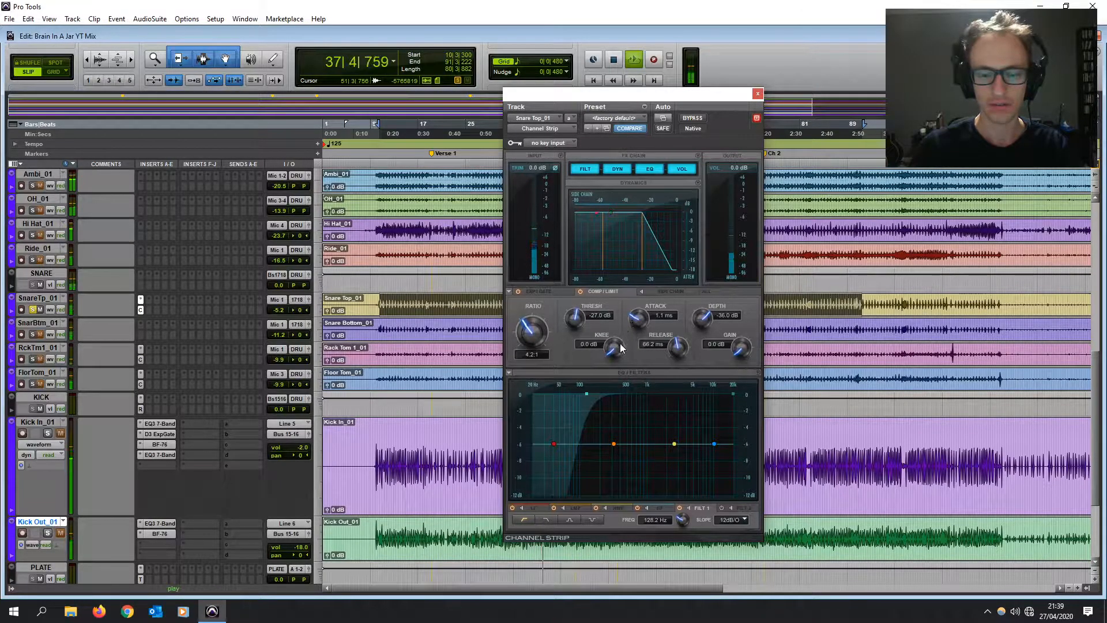
- Shape Snare Top_01's expander/gate with a higher threshold, a steeper ratio and a longer hold
click(540, 291)
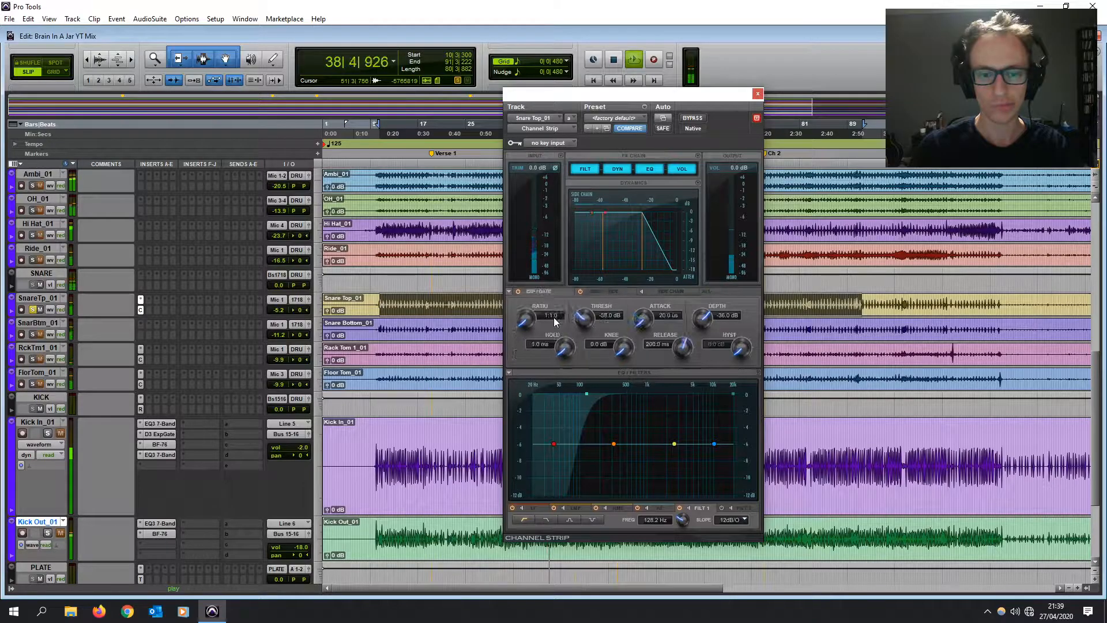
drag(584, 317, 584, 316)
drag(569, 345, 531, 303)
mouse_move(565, 348)
mouse_down()
mouse_move(590, 288)
mouse_move(597, 317)
mouse_move(578, 333)
mouse_up()
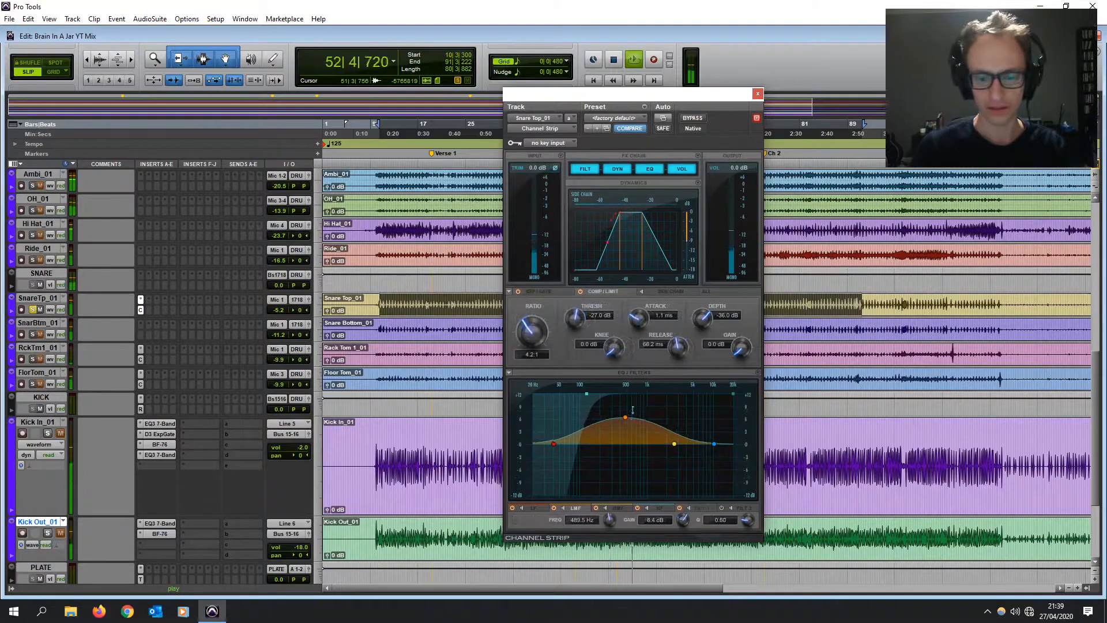
- Find the boxy low-mid frequency on Snare Top_01 and cut it narrowly by 5.4 dB at 529.9 Hz
scroll(622, 410, up, 5)
scroll(622, 410, down, 4)
drag(622, 410, 627, 465)
- Set Snare Top_01's compressor gain to 2.0 dB and compare the processed sound against the bypassed signal
click(692, 118)
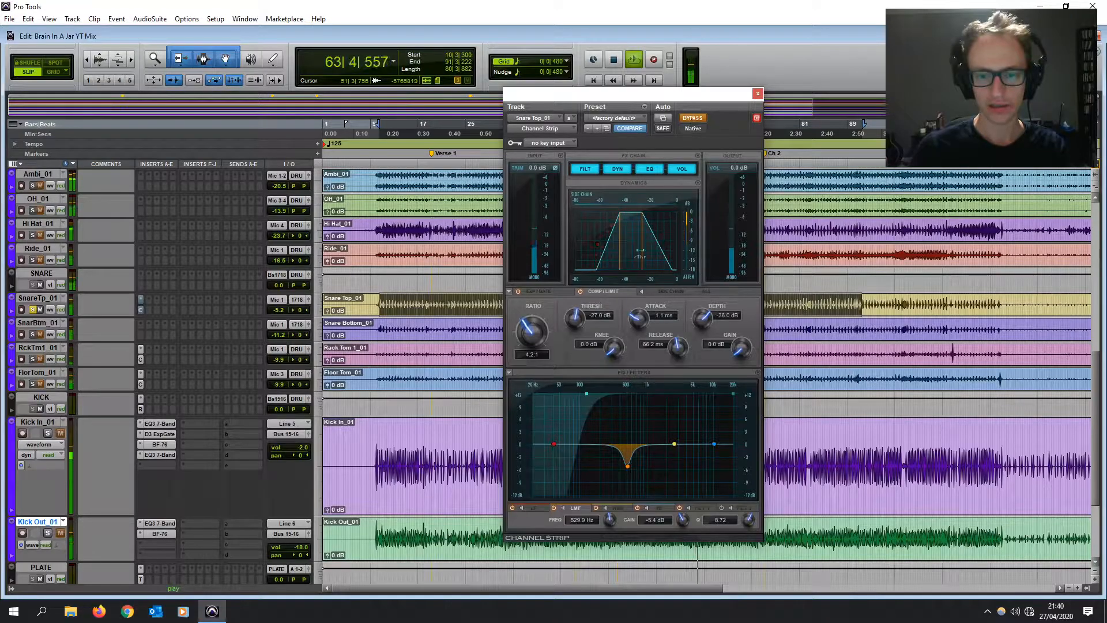
click(720, 346)
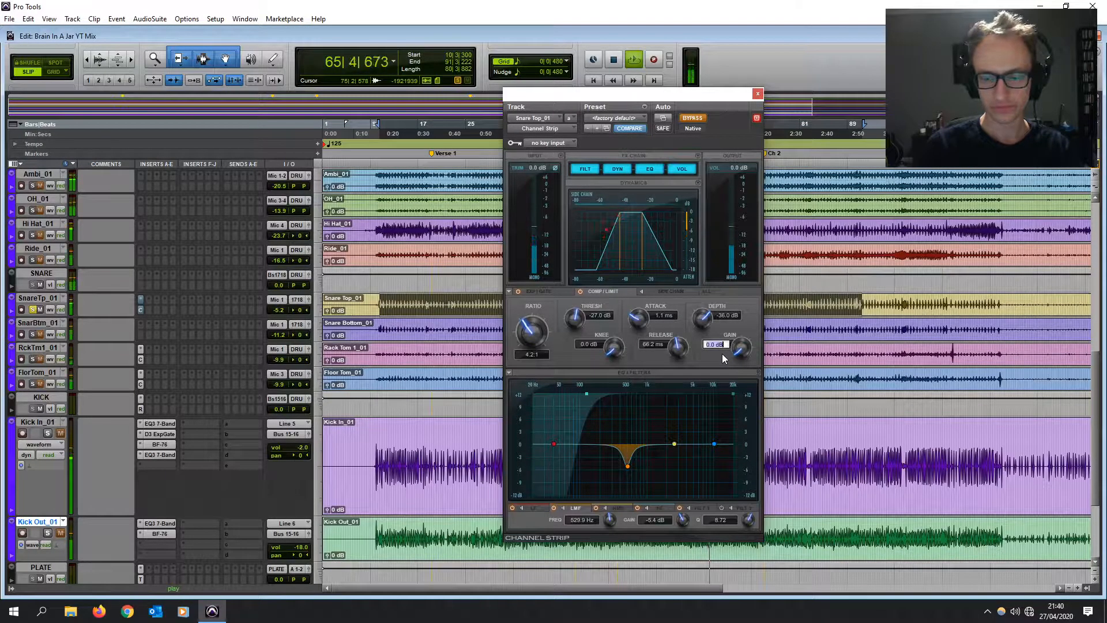
text(2)
key(Return)
click(693, 119)
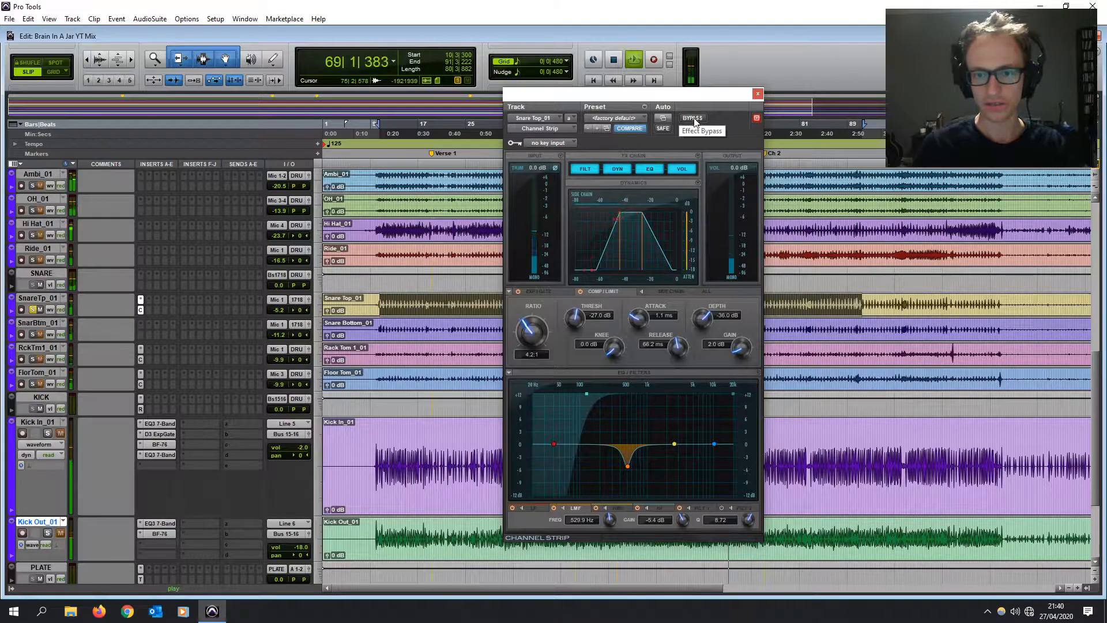
click(693, 118)
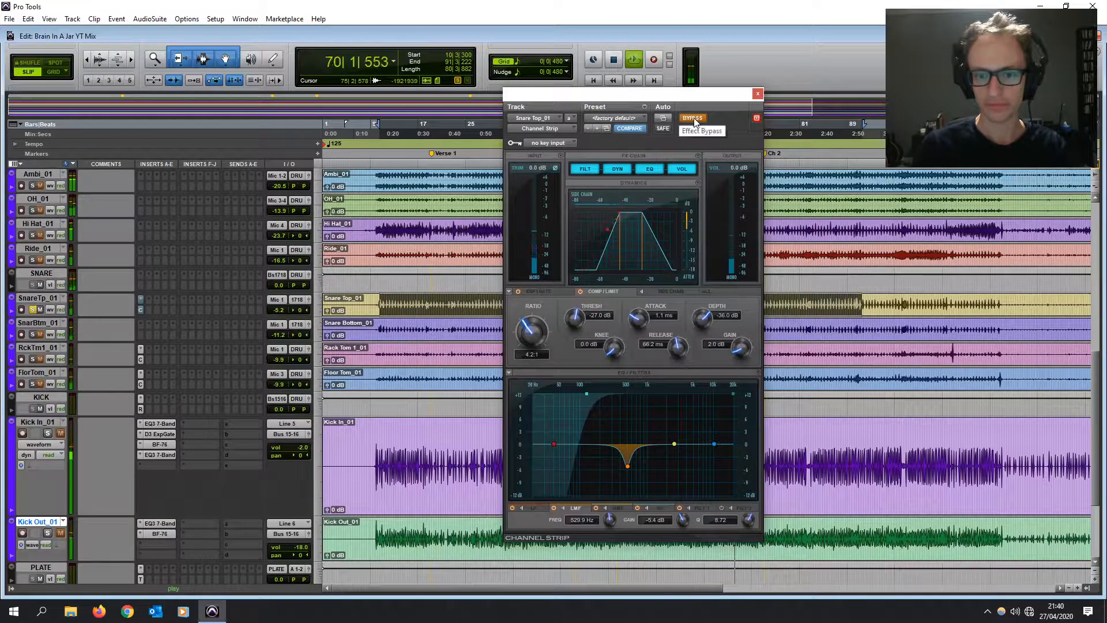
click(694, 118)
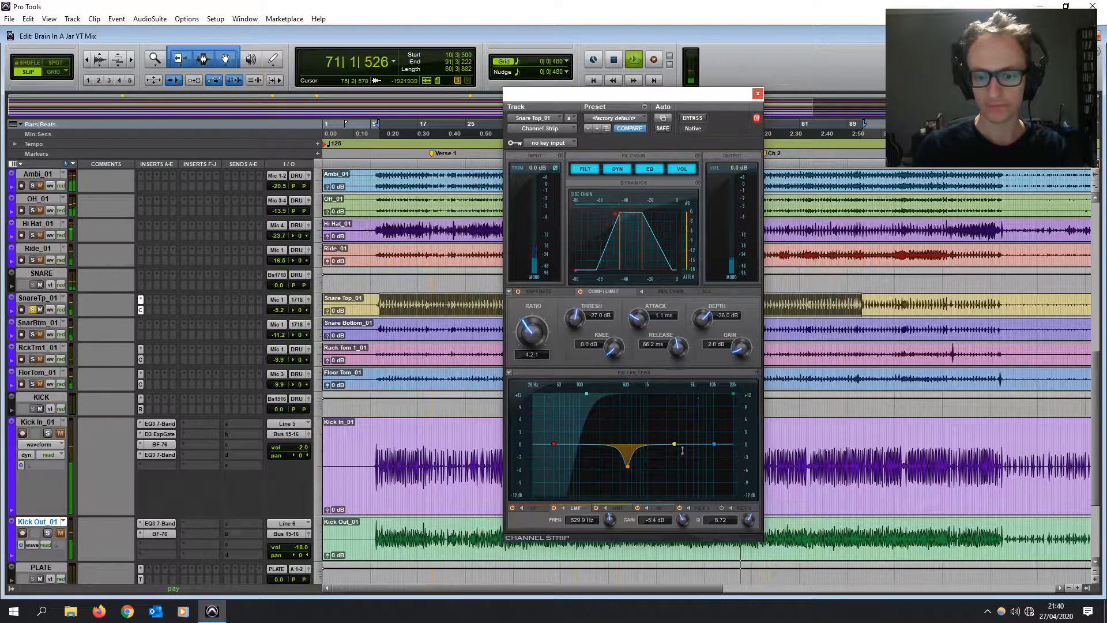
- Boost Snare Top_01 by 1.2 dB at 197.6 Hz and 2.6 dB at 5.1 kHz, closing its Channel Strip
drag(552, 445, 600, 440)
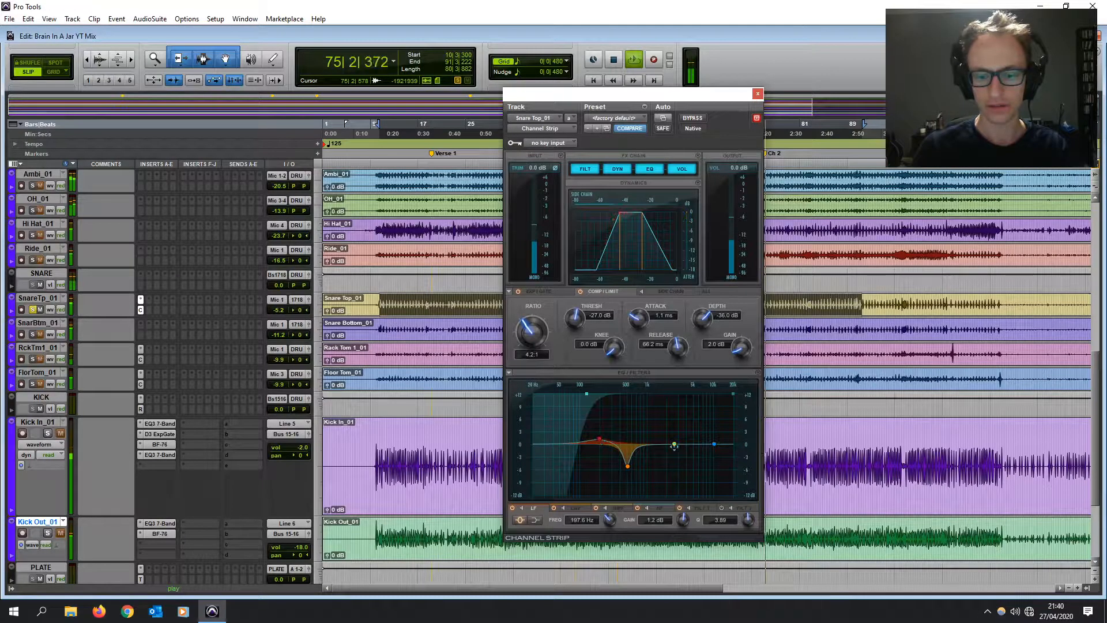
drag(673, 445, 695, 437)
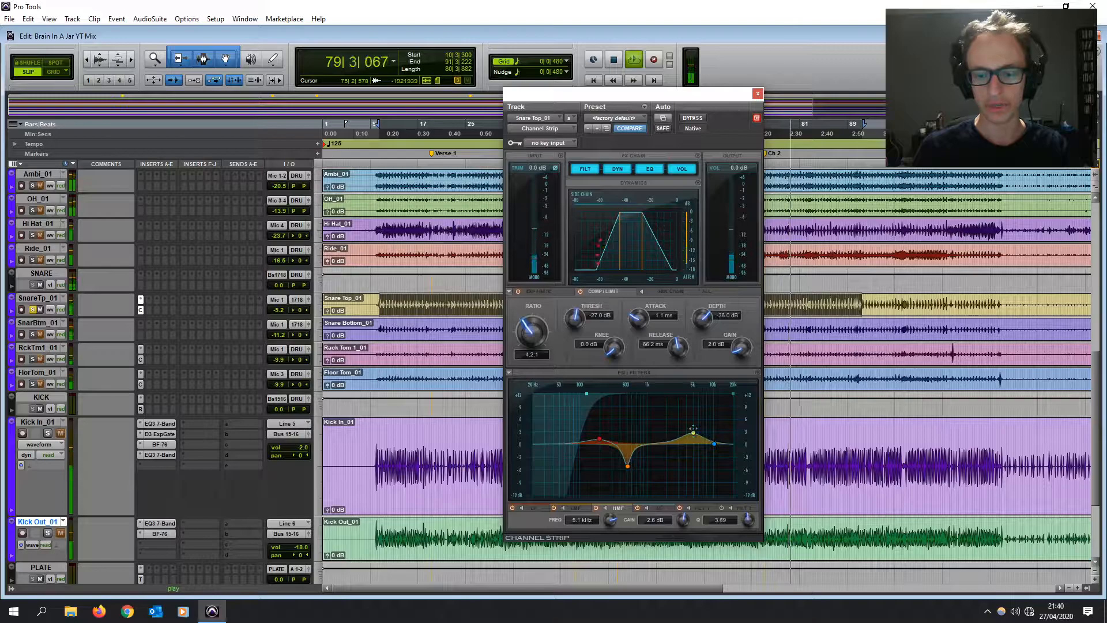
click(758, 93)
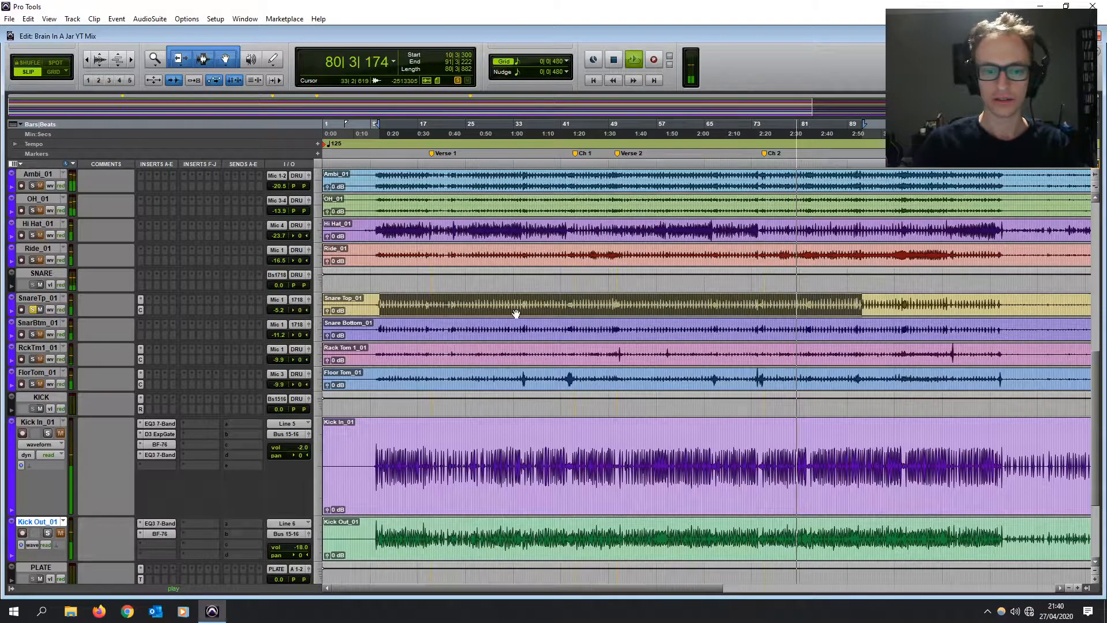
- Solo Snare Bottom_01 over a long looped passage, insert a Channel Strip and replace it with a copy of Snare Top_01's
key(space)
drag(771, 300, 393, 300)
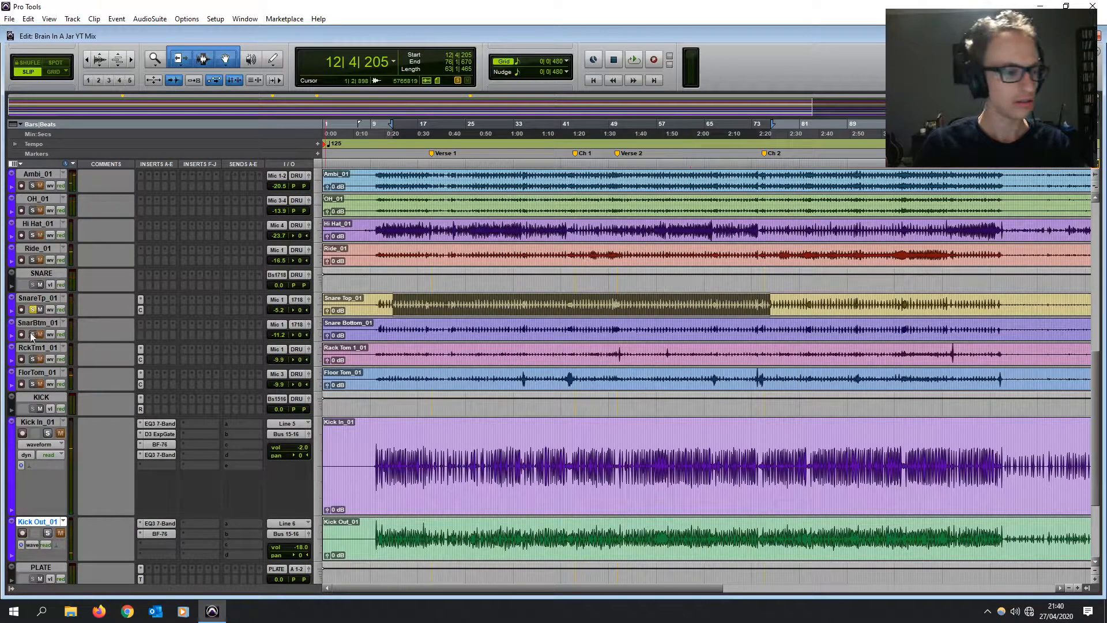
key(space)
click(141, 325)
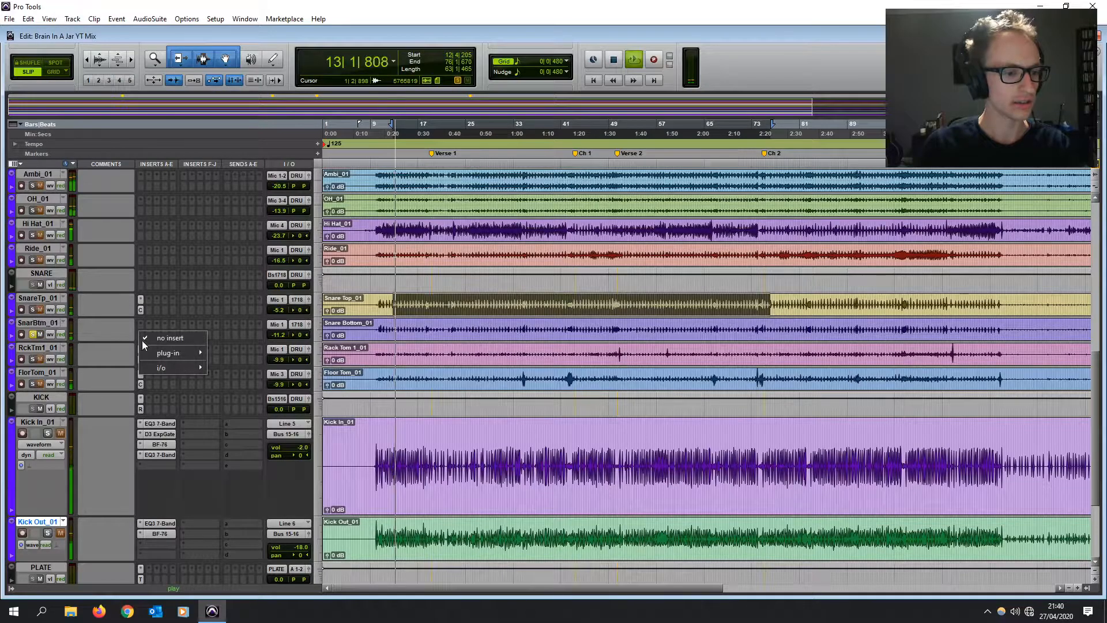
mouse_move(173, 353)
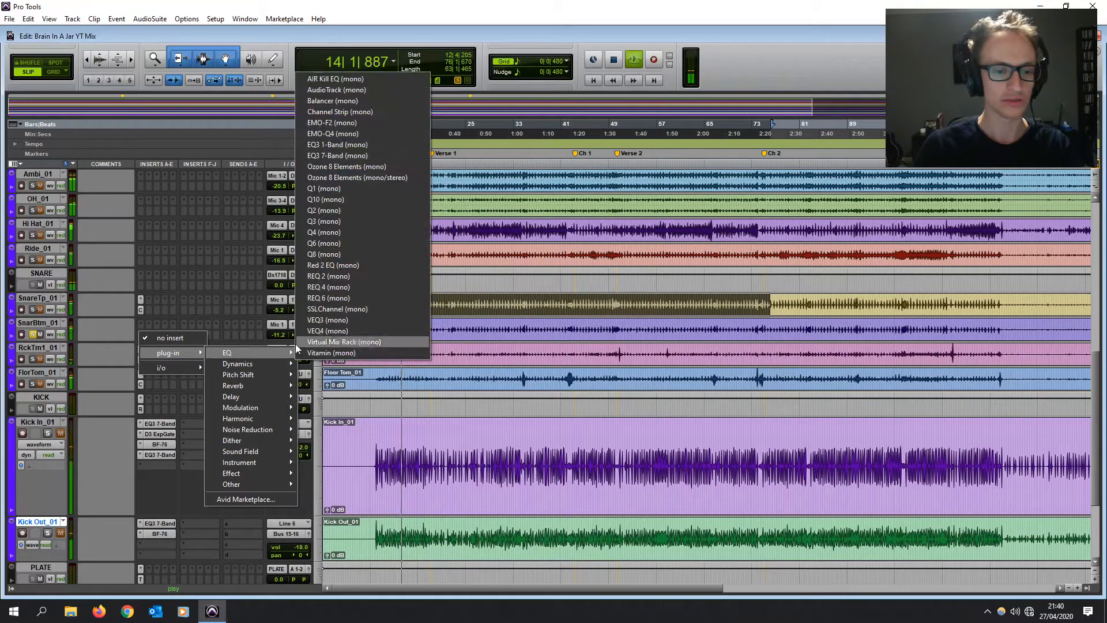
mouse_move(252, 362)
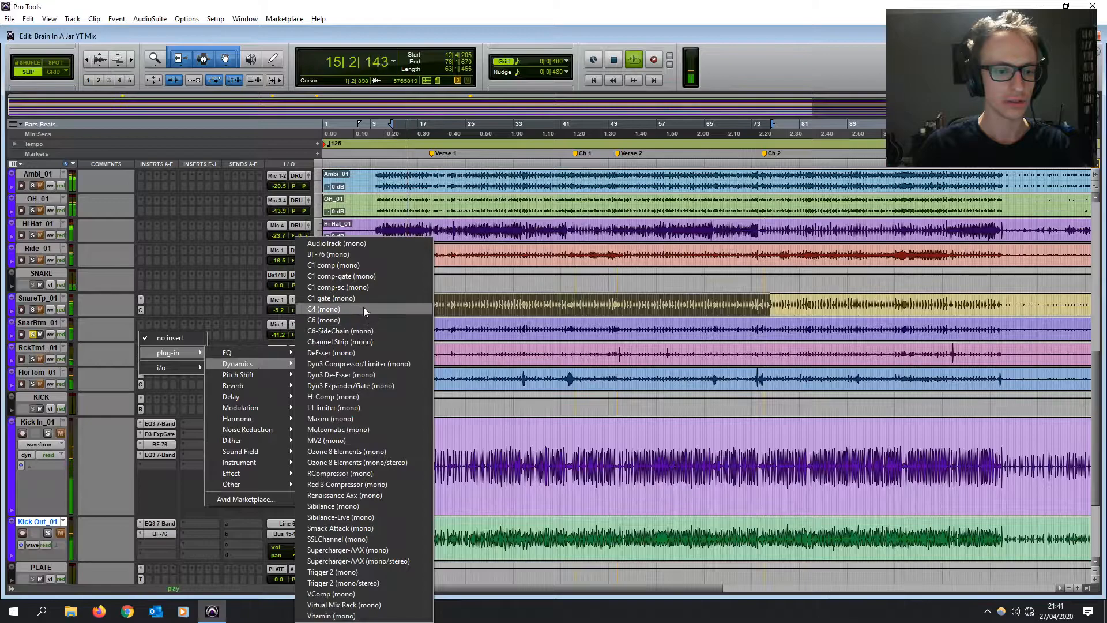
click(344, 344)
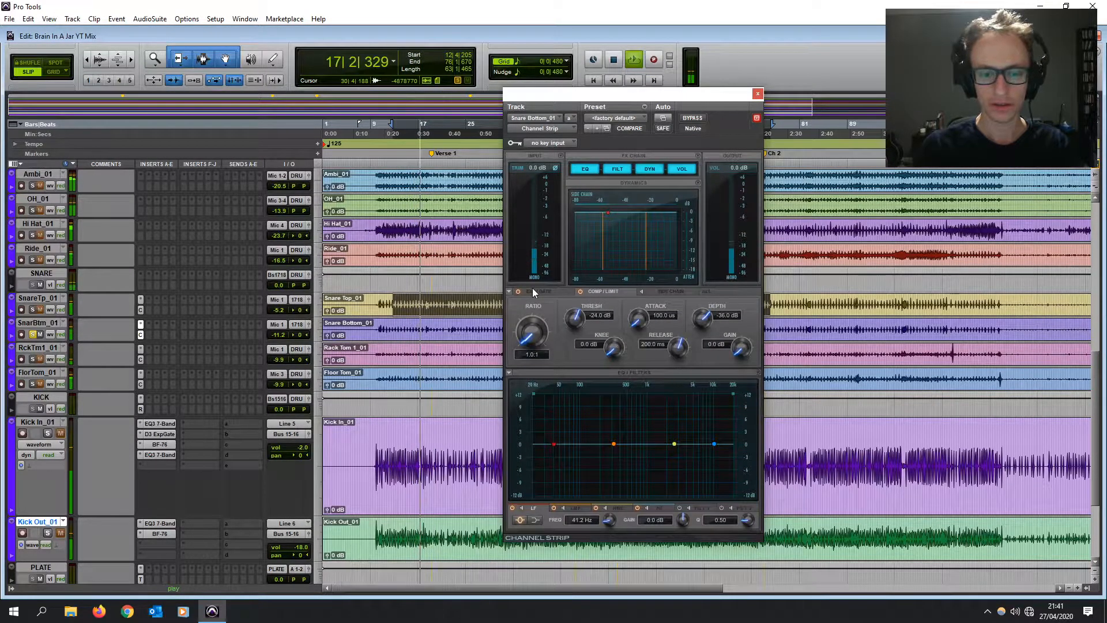
drag(140, 310, 140, 333)
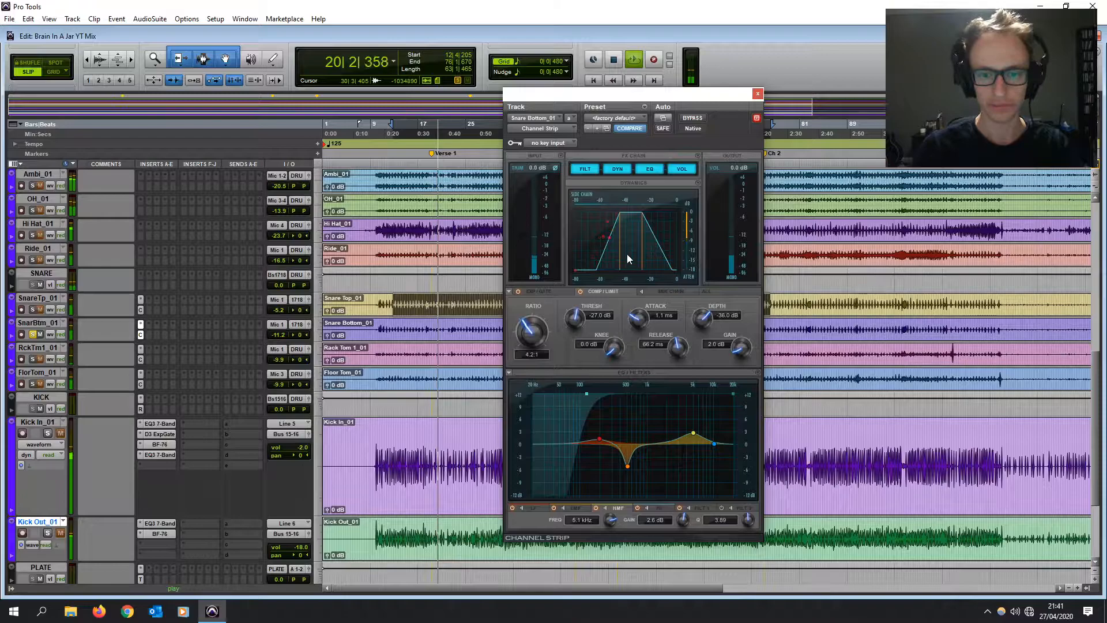
- On Snare Bottom_01, switch off the expander/gate, set compressor threshold -33.6 dB and release 76.0 ms, flatten the low boost and high-pass at 120.7 Hz
click(518, 291)
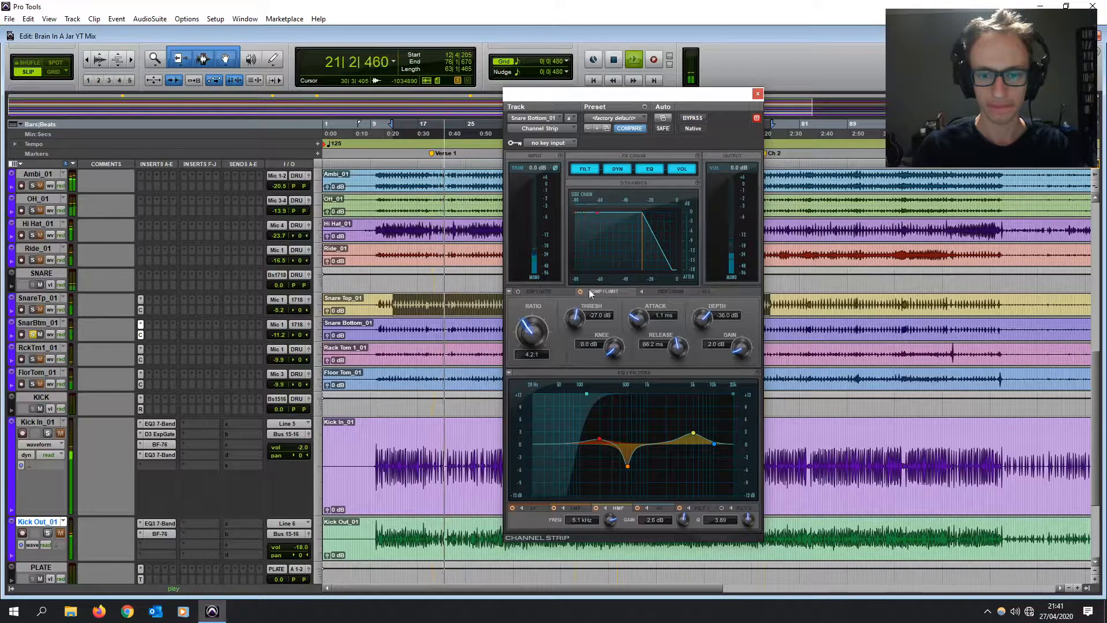
drag(575, 316, 565, 345)
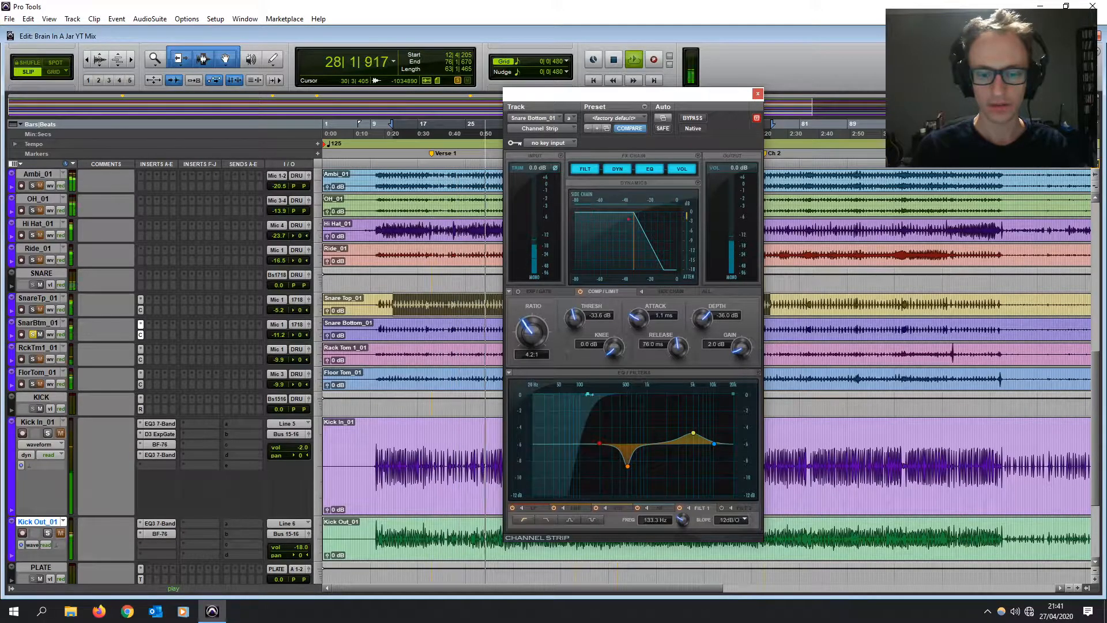
drag(587, 395, 588, 395)
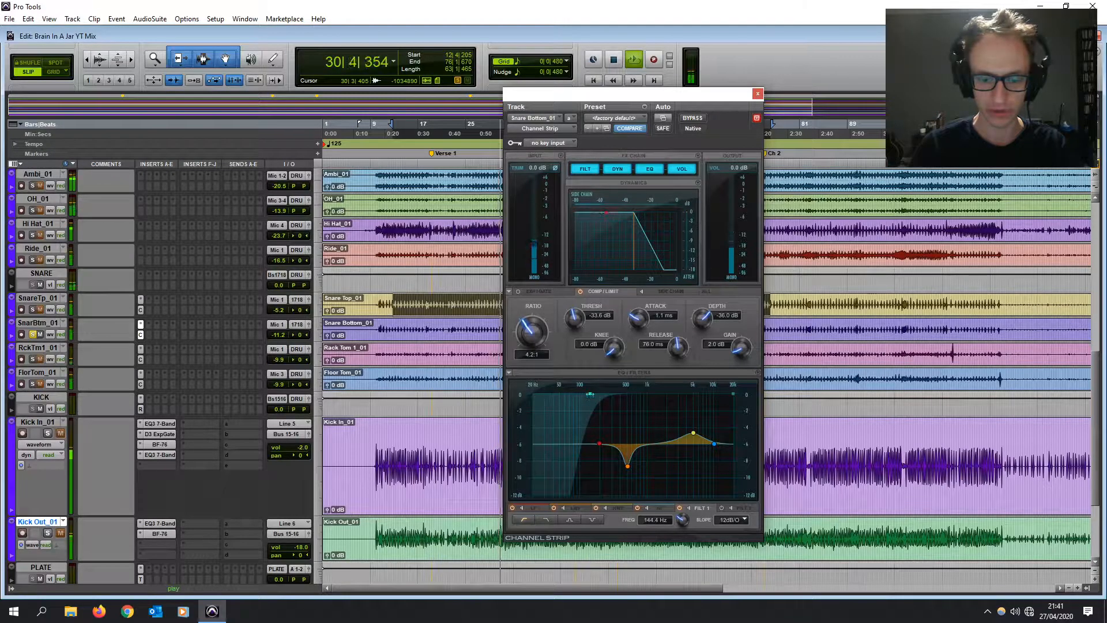
drag(589, 394, 584, 393)
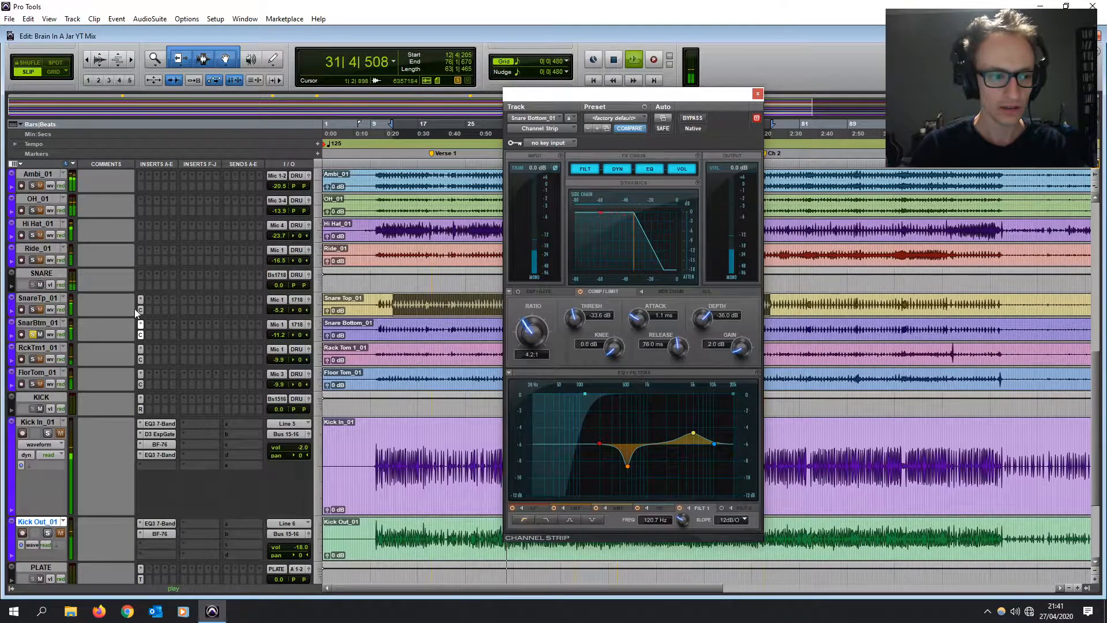
- Boost Snare Bottom_01's low EQ band by 3.9 dB at 214.0 Hz
click(40, 324)
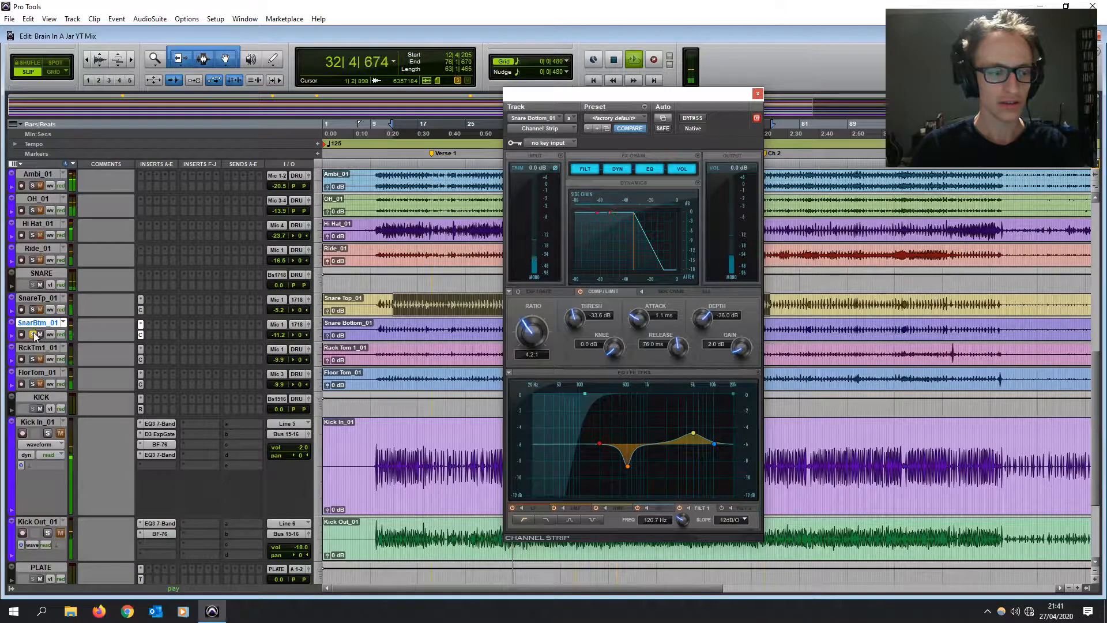
mouse_move(601, 443)
mouse_down()
mouse_move(600, 403)
mouse_move(602, 424)
mouse_up()
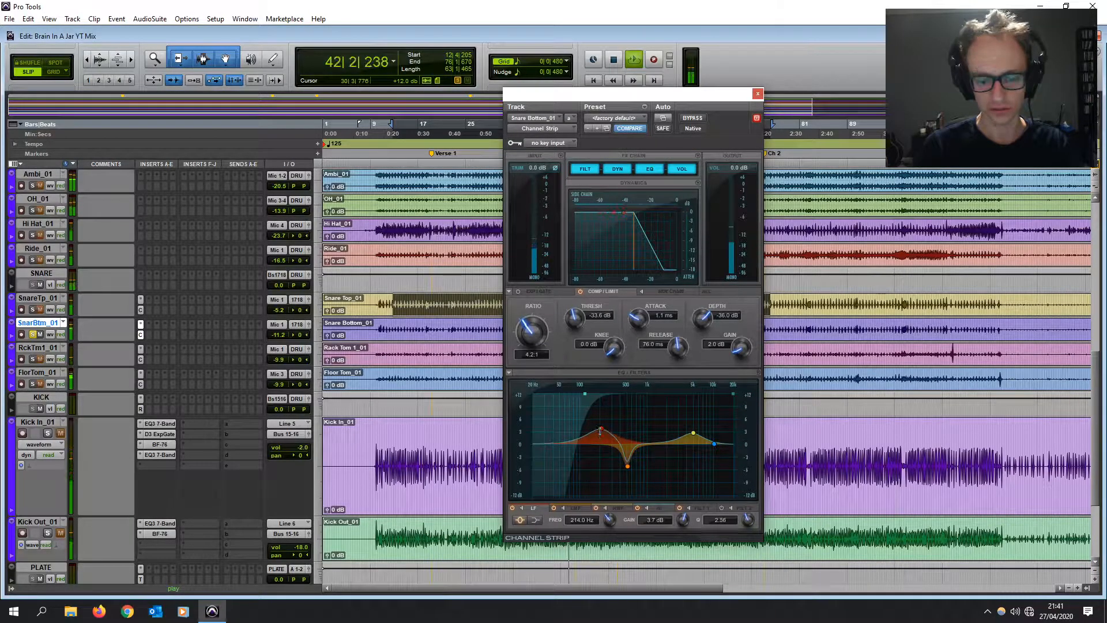
drag(603, 428, 601, 424)
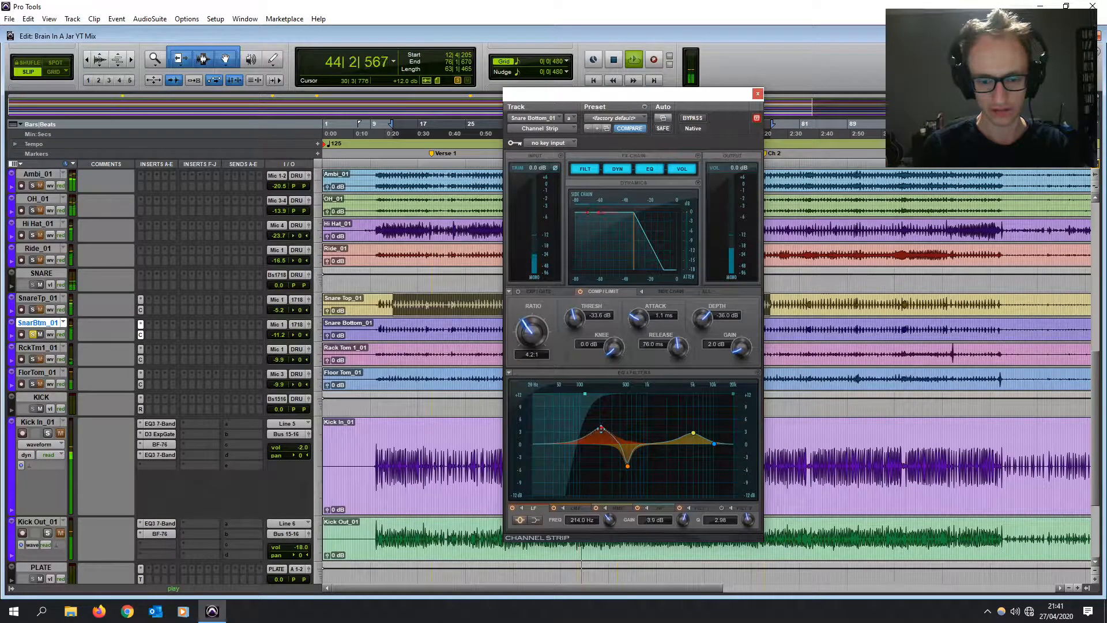
- On Snare Bottom_01, boost 6.0 dB at 7.3 kHz and cut 9.4 dB at 573.6 Hz, with Snare Top_01 soloed too
mouse_move(696, 432)
mouse_down()
mouse_move(704, 405)
mouse_move(704, 435)
mouse_up()
click(33, 310)
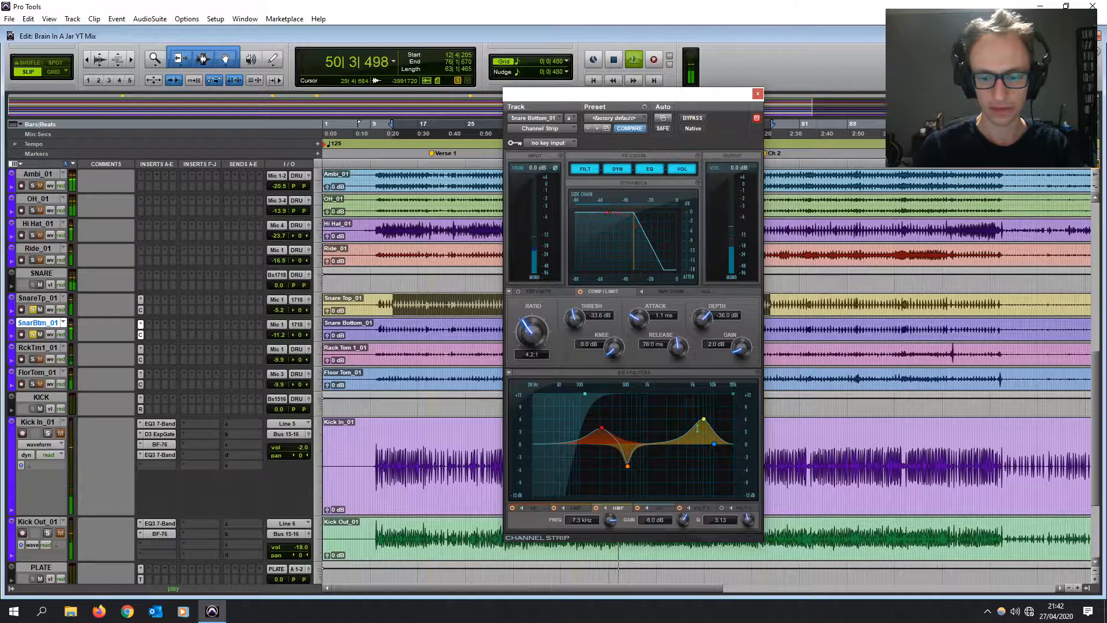
mouse_move(627, 465)
mouse_down()
mouse_move(626, 391)
mouse_move(631, 464)
mouse_up()
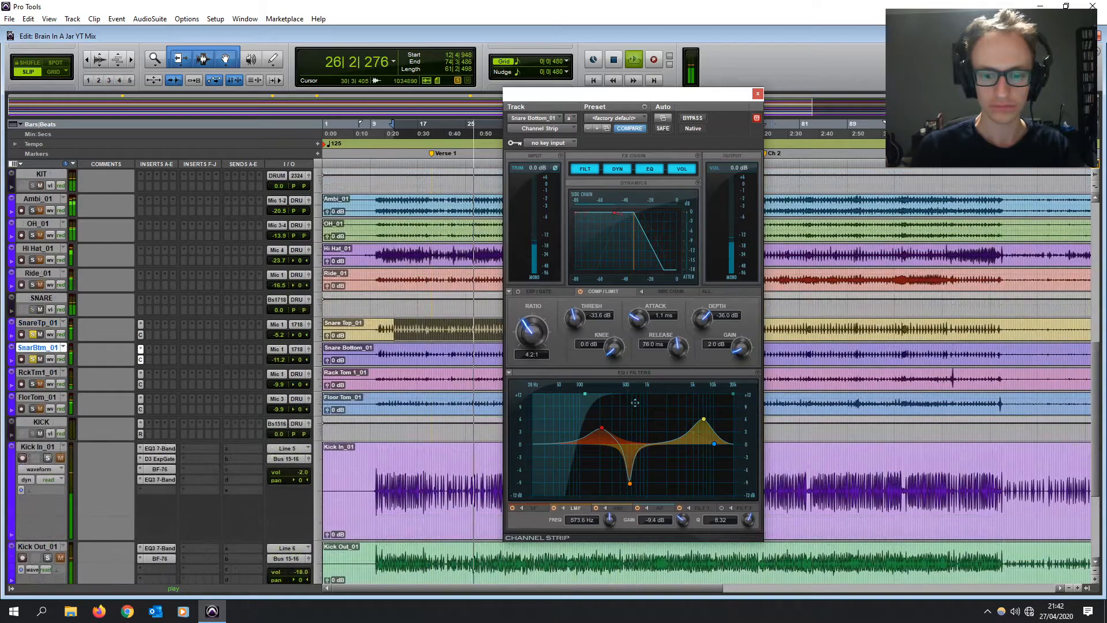
- Raise the snare's high EQ band, cut Snare Top_01 by 7.3 dB at 551.3 Hz, and close its Channel Strip with playback stopped
drag(715, 444, 704, 425)
click(536, 292)
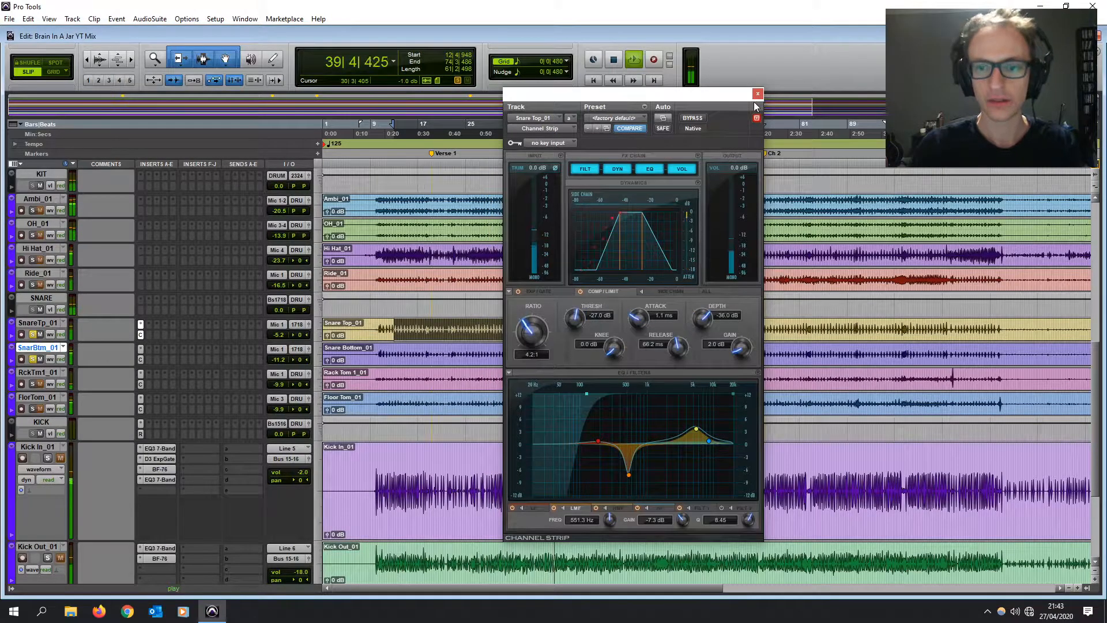
click(757, 93)
key(space)
- Solo OH_01 over about bars 18 to 102, set its volume to -11.3 dB and insert a Channel Strip
click(392, 324)
drag(383, 323, 582, 321)
click(630, 322)
click(397, 322)
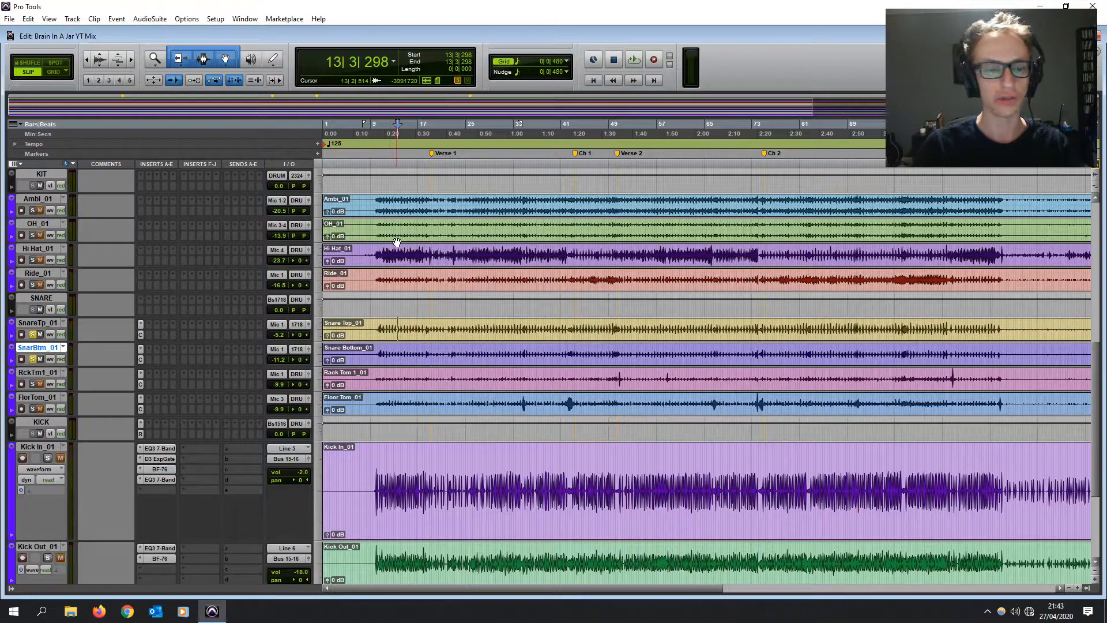
click(383, 225)
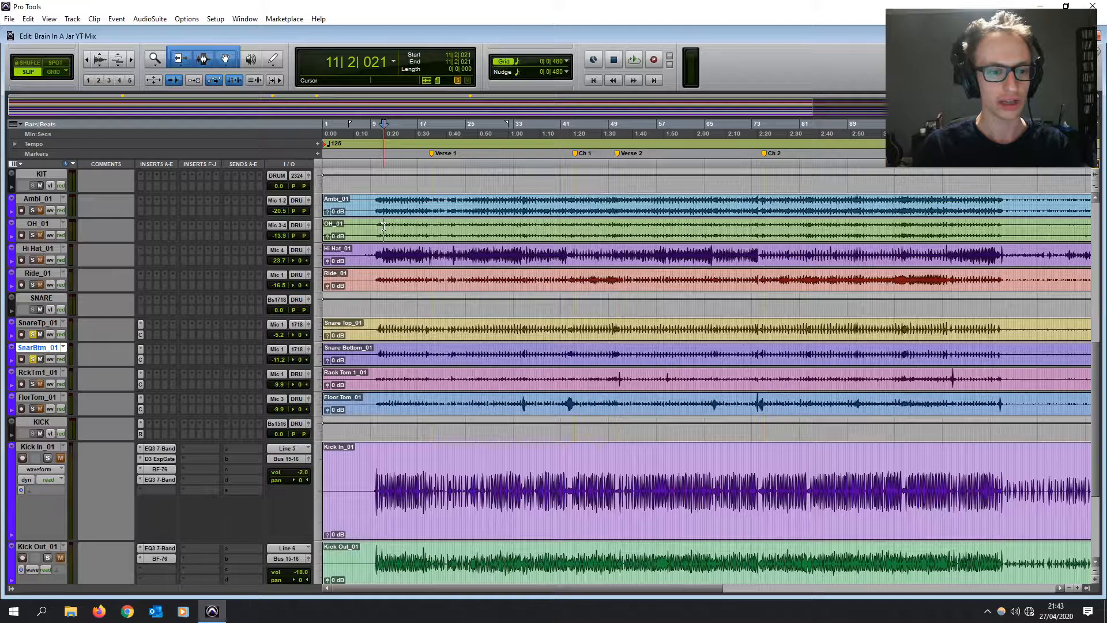
click(380, 225)
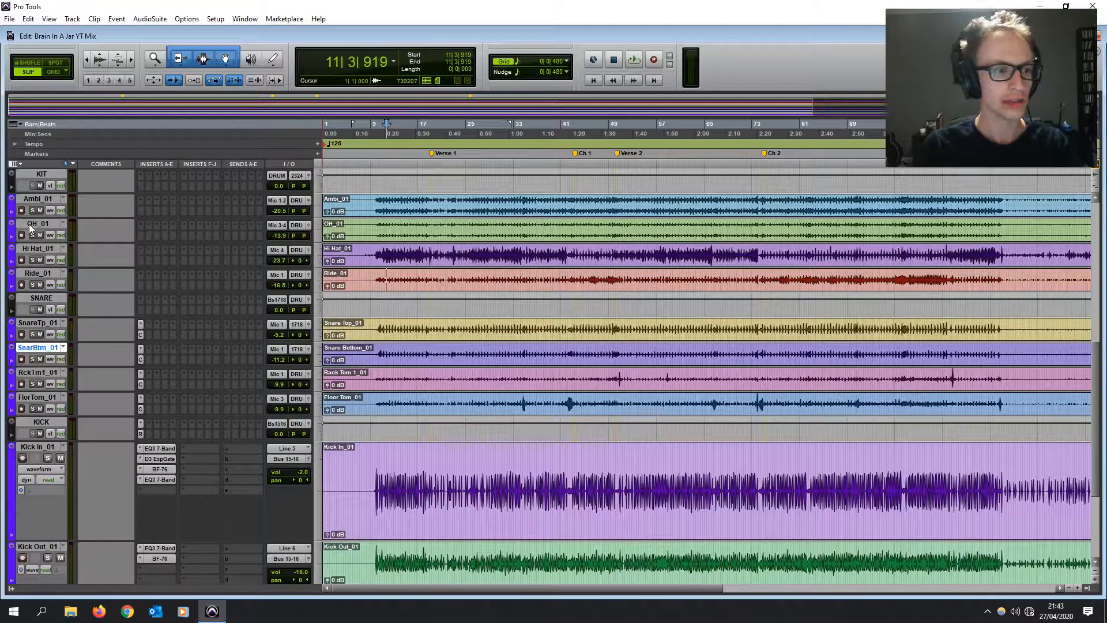
click(32, 235)
shift+click(896, 216)
click(904, 219)
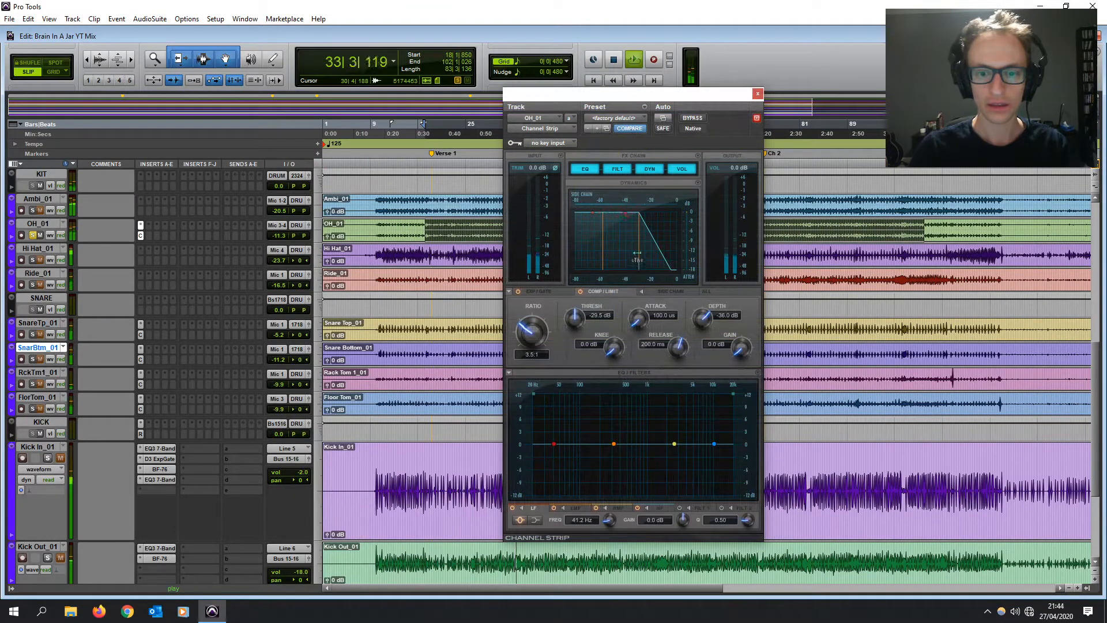
- Set OH_01's compressor to ratio 3.5:1, threshold -28.6 dB, knee 1.2 dB, attack 478.6 µs and release 229.6 ms
drag(636, 261, 640, 253)
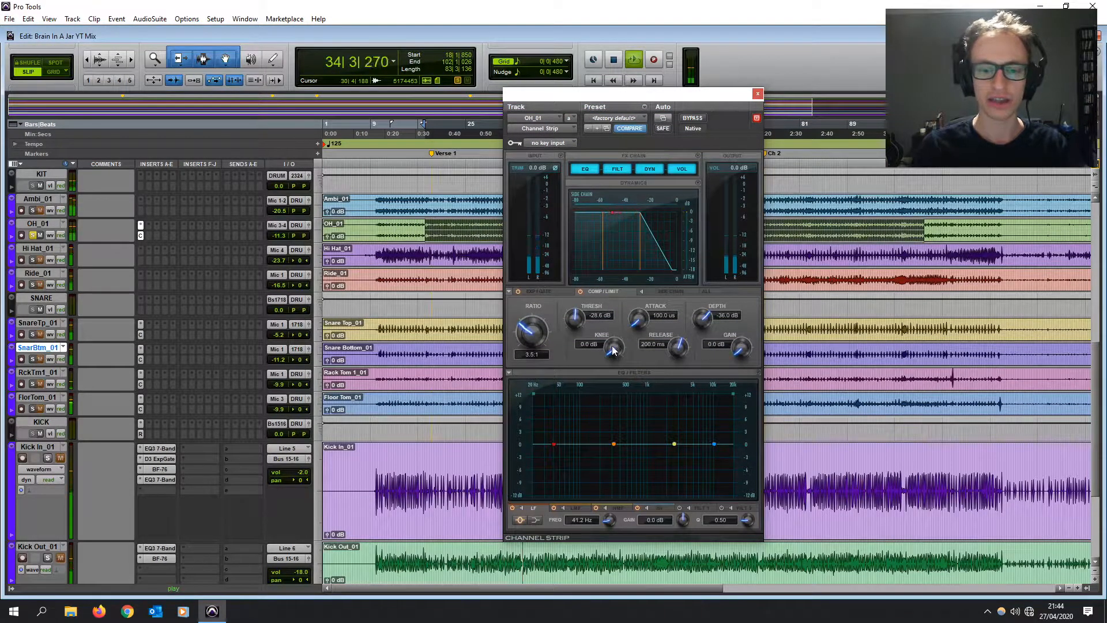
drag(617, 348, 615, 371)
drag(639, 318, 641, 303)
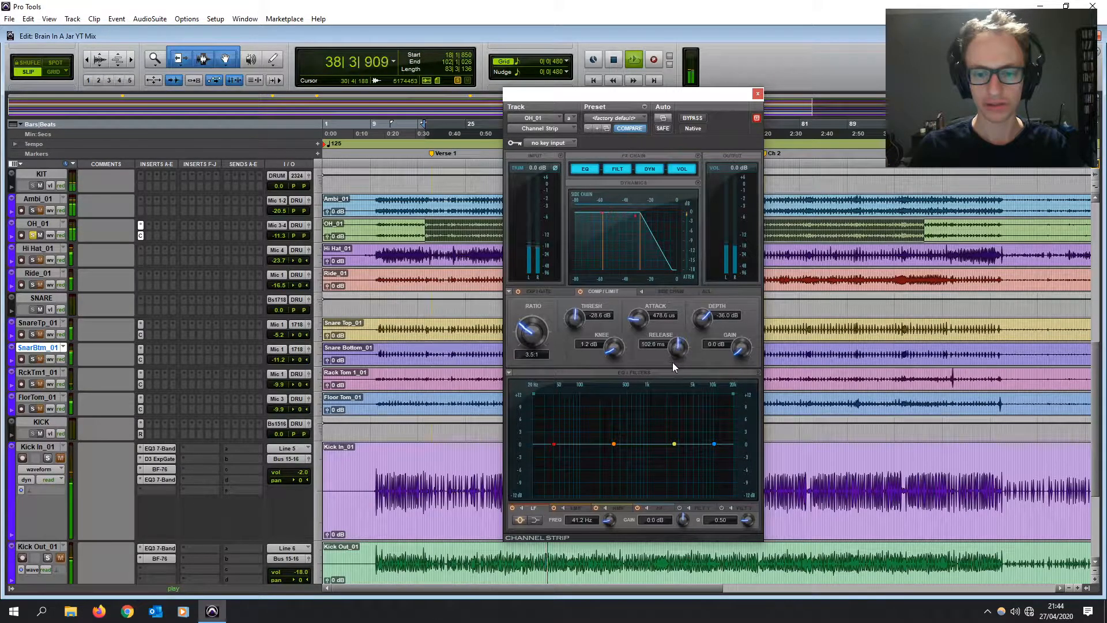
drag(670, 368, 673, 356)
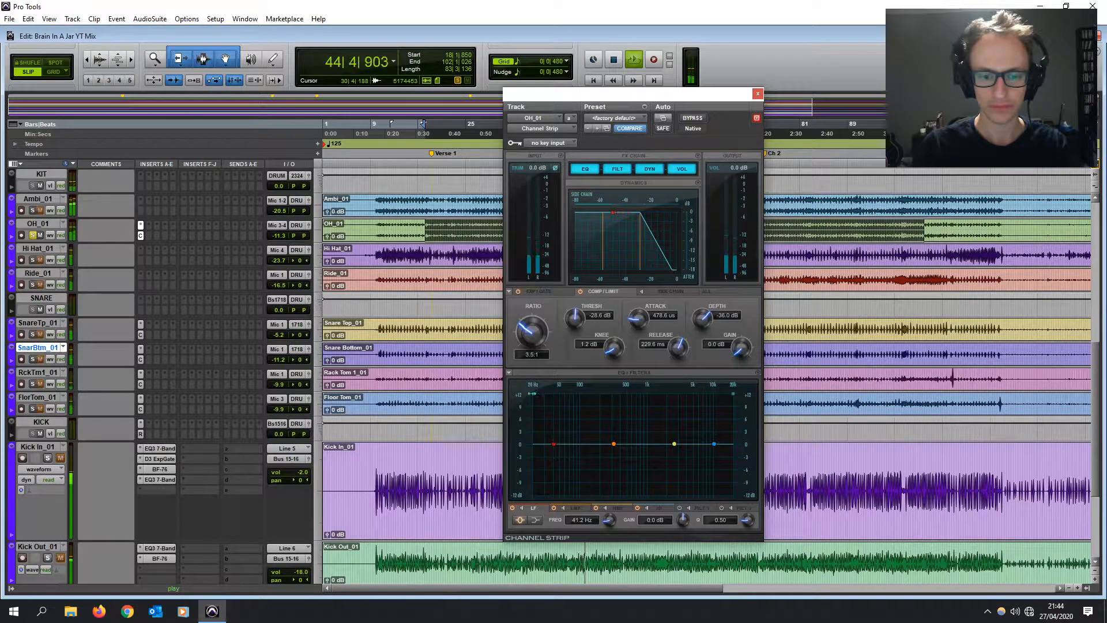
- High-pass OH_01 below the low mids and cut its low-mid band by 6.6 dB at 551.3 Hz
drag(534, 394, 615, 399)
drag(614, 444, 628, 470)
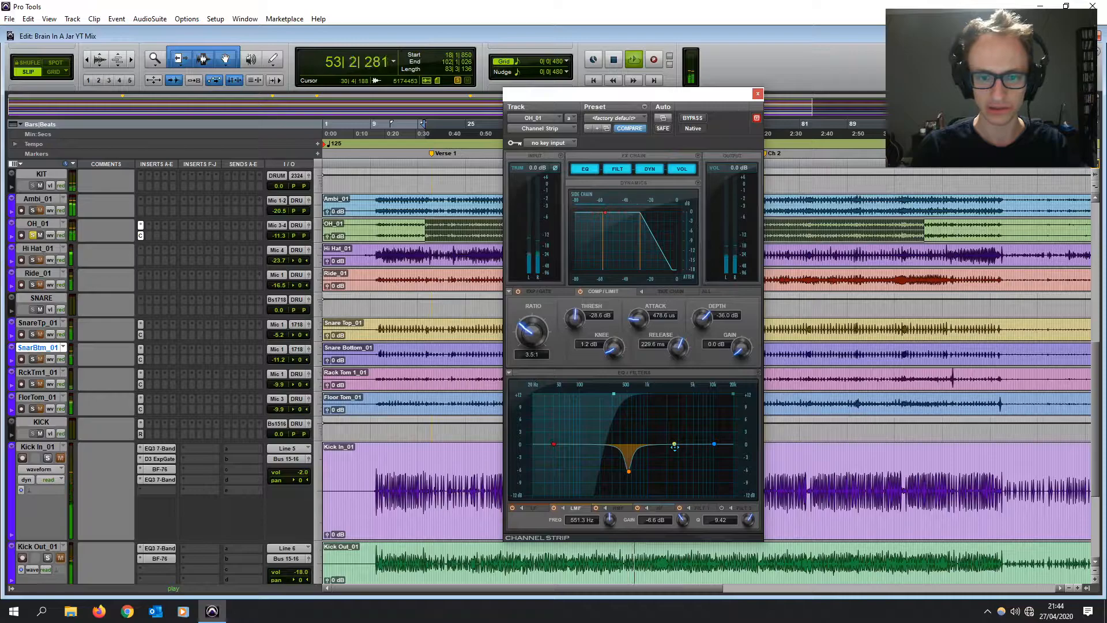
- Set OH_01's compressor threshold to -30.9 dB, attack to 316.2 µs and make-up gain to 1.5 dB
drag(638, 271, 635, 271)
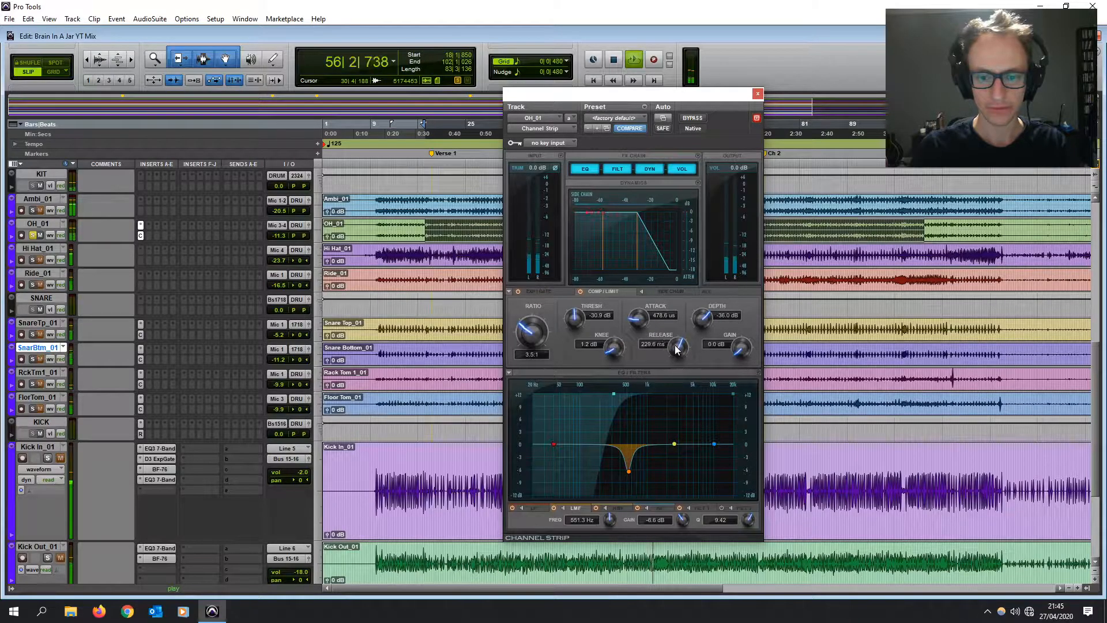
mouse_move(641, 321)
mouse_down()
mouse_move(642, 346)
mouse_move(644, 321)
mouse_up()
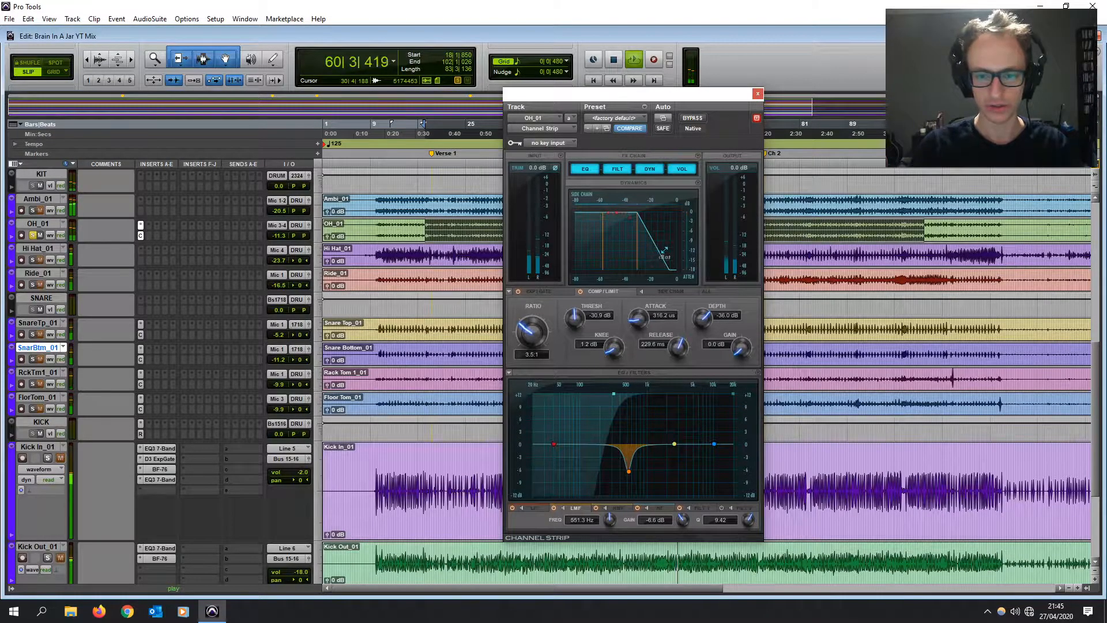
click(716, 345)
text(1.5)
key(Return)
- Boost OH_01's high-mid band by 4.3 dB at 8.1 kHz, closing its Channel Strip with Hi Hat_01 soloed
drag(674, 444, 713, 430)
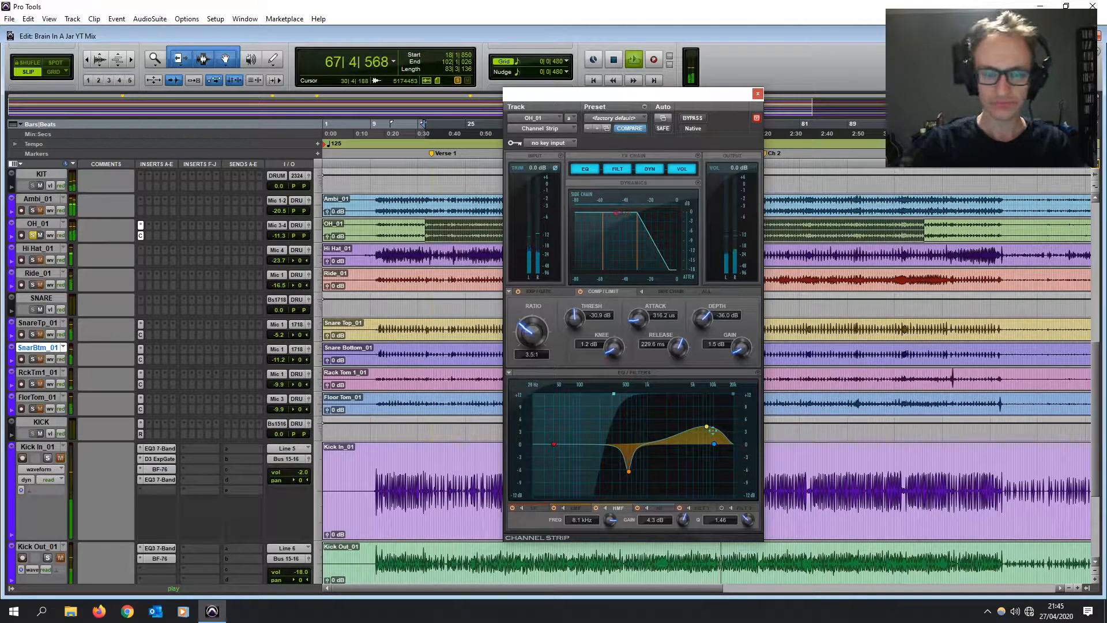
click(33, 259)
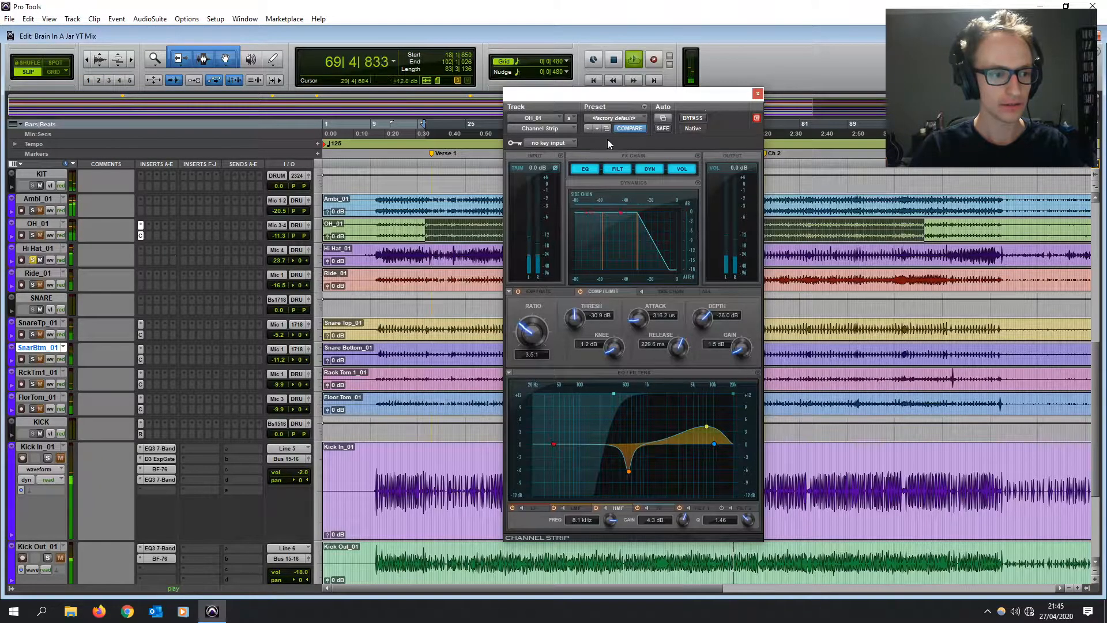
click(758, 94)
- Insert a Channel Strip on Hi Hat_01, high-pass its low end and boost 4.0 dB at 9.3 kHz
click(340, 274)
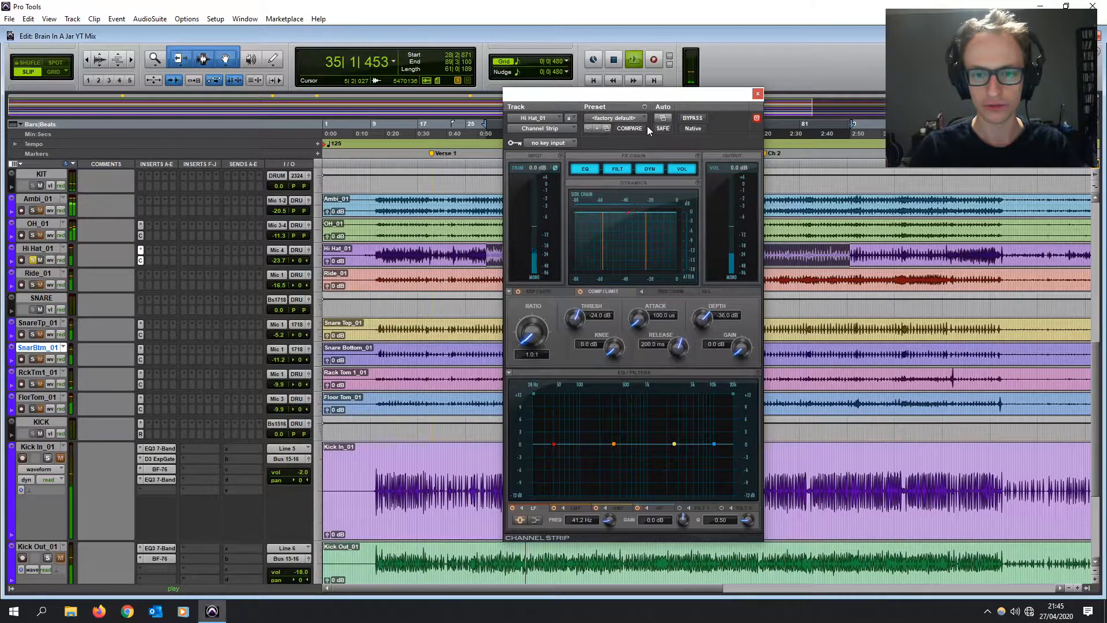
click(642, 117)
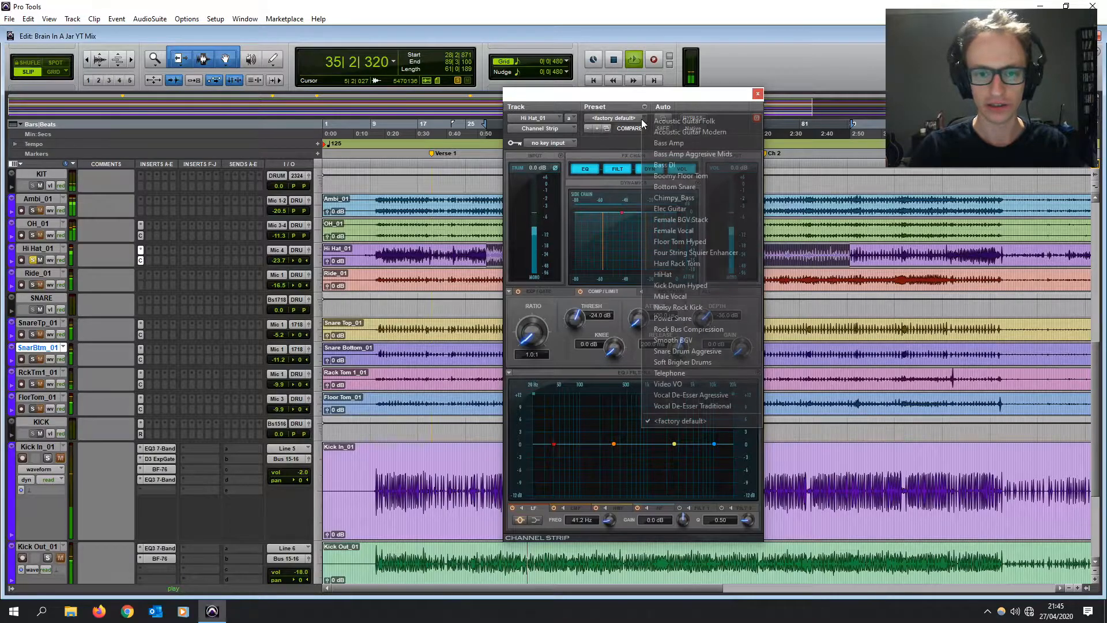
click(641, 109)
drag(533, 394, 608, 394)
drag(674, 442, 711, 426)
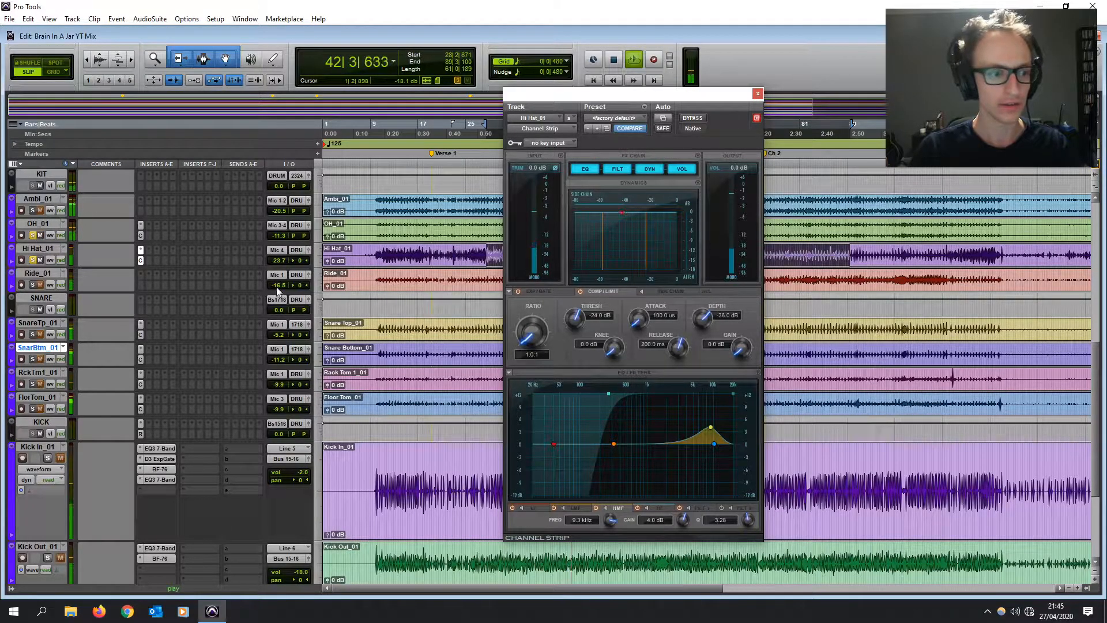
- Compress Hi Hat_01 at 3.9:1, threshold -23.0 dB, attack 245.5 µs, release 76.0 ms, gain 1.0 dB, and set its boost to 3.3 dB at 10.7 kHz
drag(531, 331, 569, 330)
drag(637, 320, 678, 346)
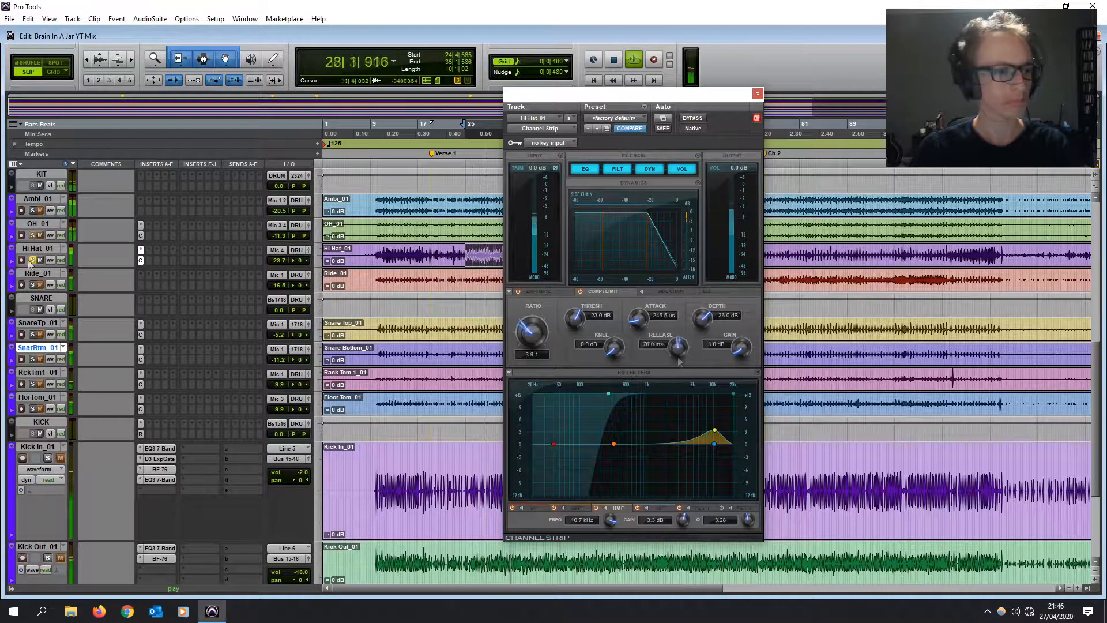
click(138, 249)
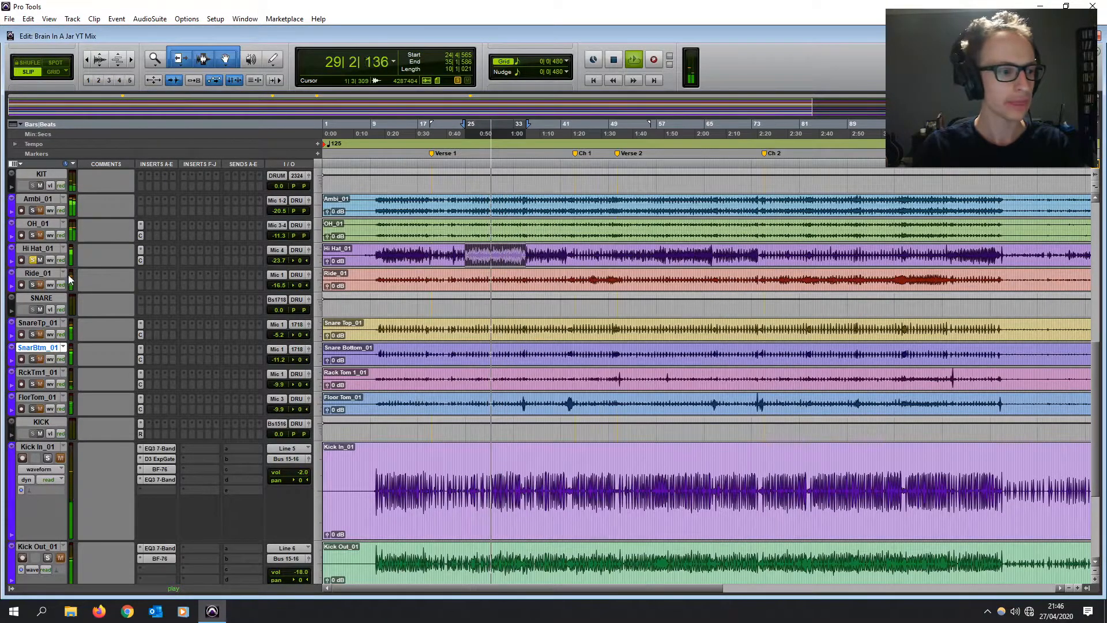
- Solo Ride_01 over about bars 97 to 110 and compare it with the soloed overheads
click(33, 285)
key(space)
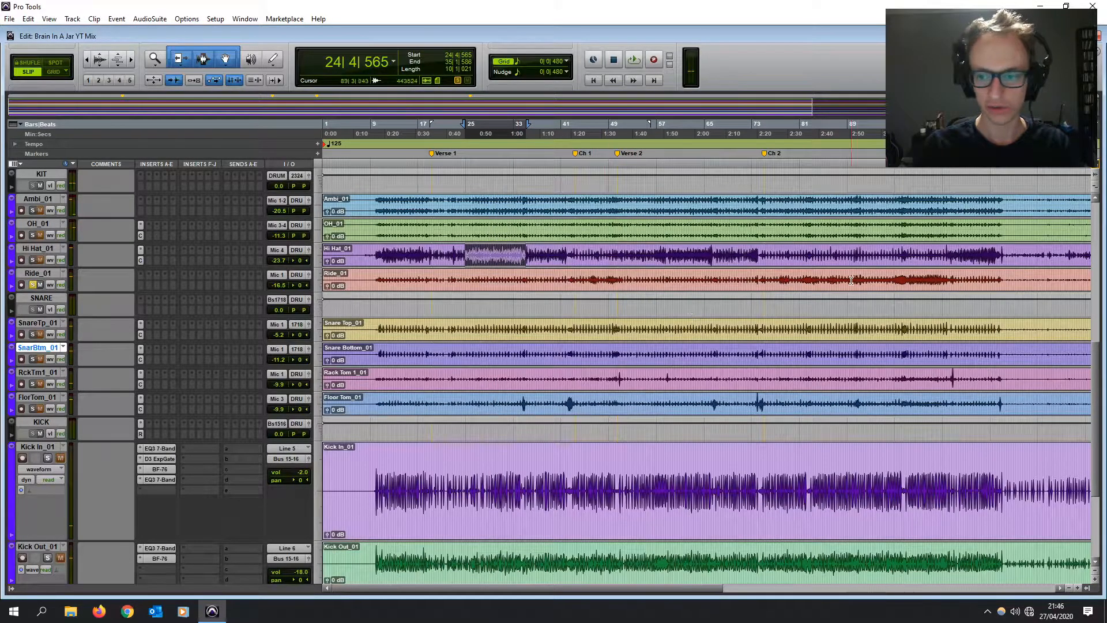
drag(897, 276, 974, 278)
key(space)
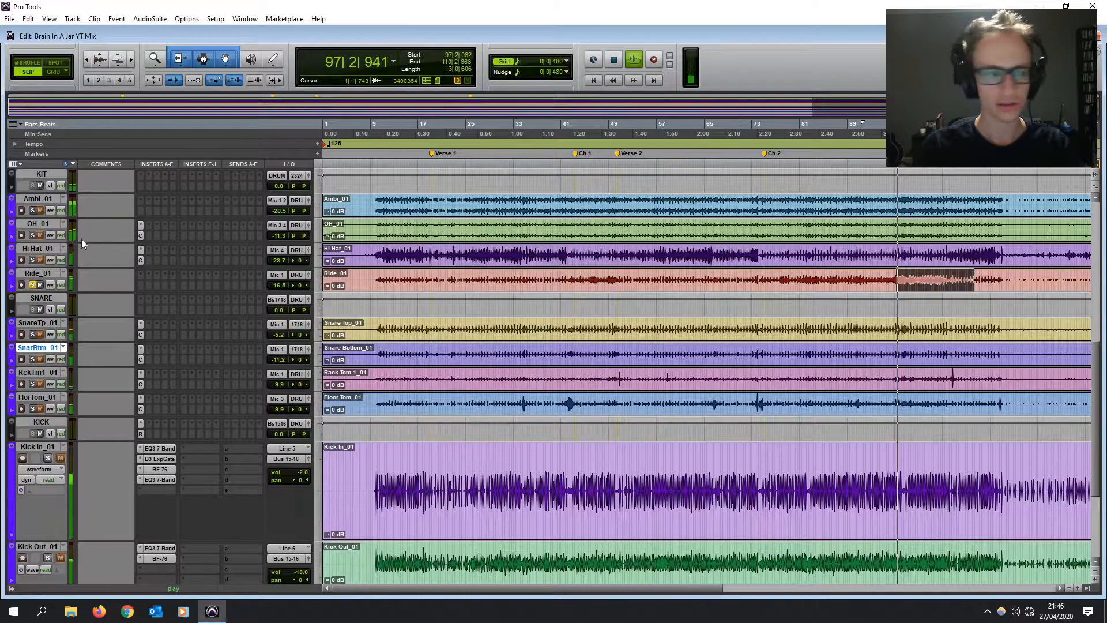
click(33, 234)
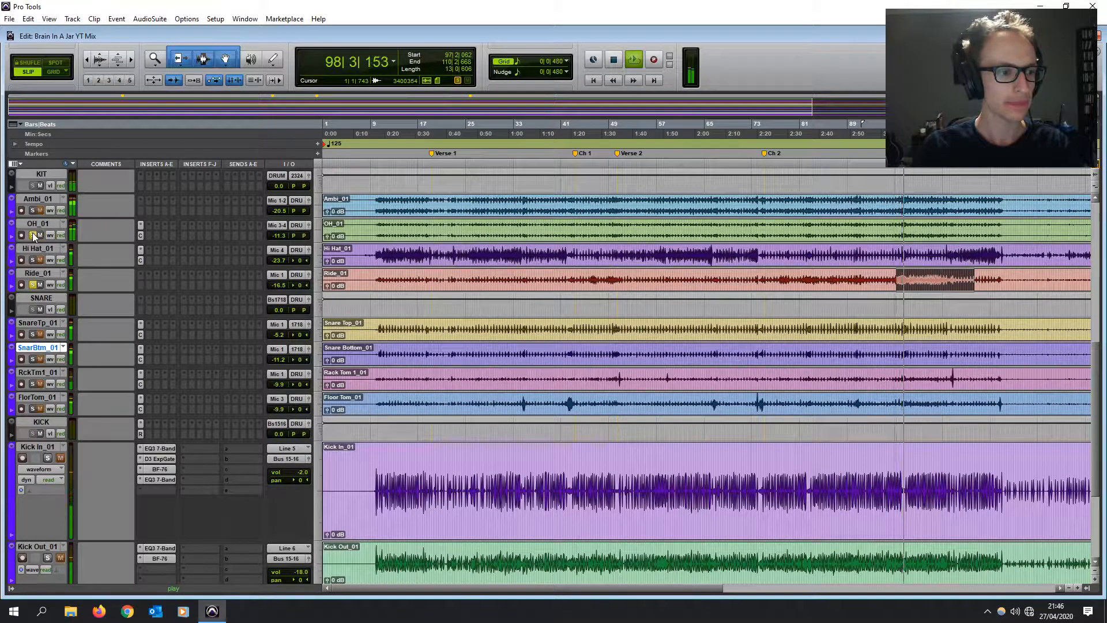
click(33, 285)
click(33, 284)
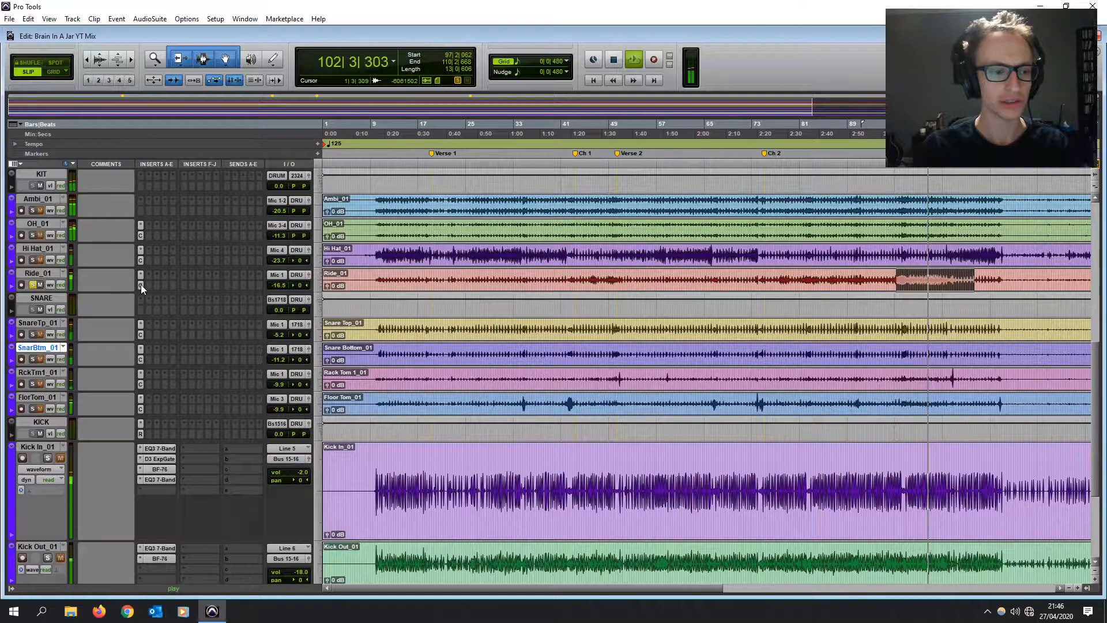
- Copy Hi Hat_01's Channel Strip to Ride_01 and set its compressor threshold to -24.1 dB and ratio to 2.9:1
click(141, 282)
drag(647, 250, 647, 248)
drag(545, 324, 527, 341)
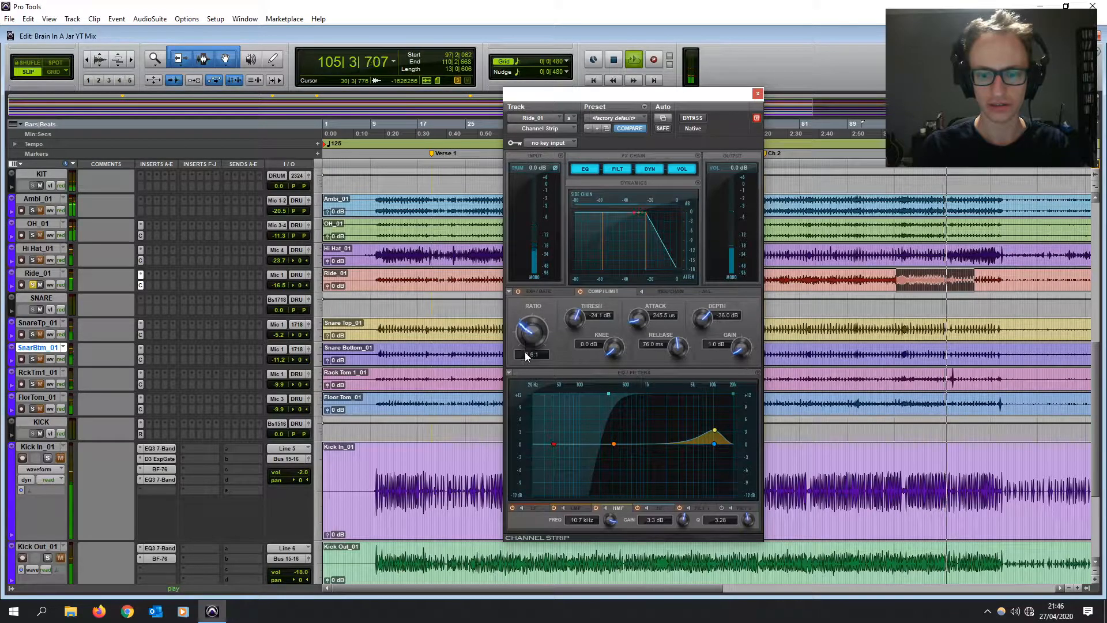
- Looping about bars 98 to 106, set Ride_01's EQ boost to 2.5 dB at 4.6 kHz and its high-pass filter to 307.2 Hz
mouse_move(714, 430)
mouse_down()
mouse_move(691, 425)
mouse_move(702, 431)
mouse_up()
key(space)
drag(904, 280, 941, 281)
mouse_move(702, 432)
mouse_down()
mouse_move(684, 424)
mouse_move(691, 439)
mouse_up()
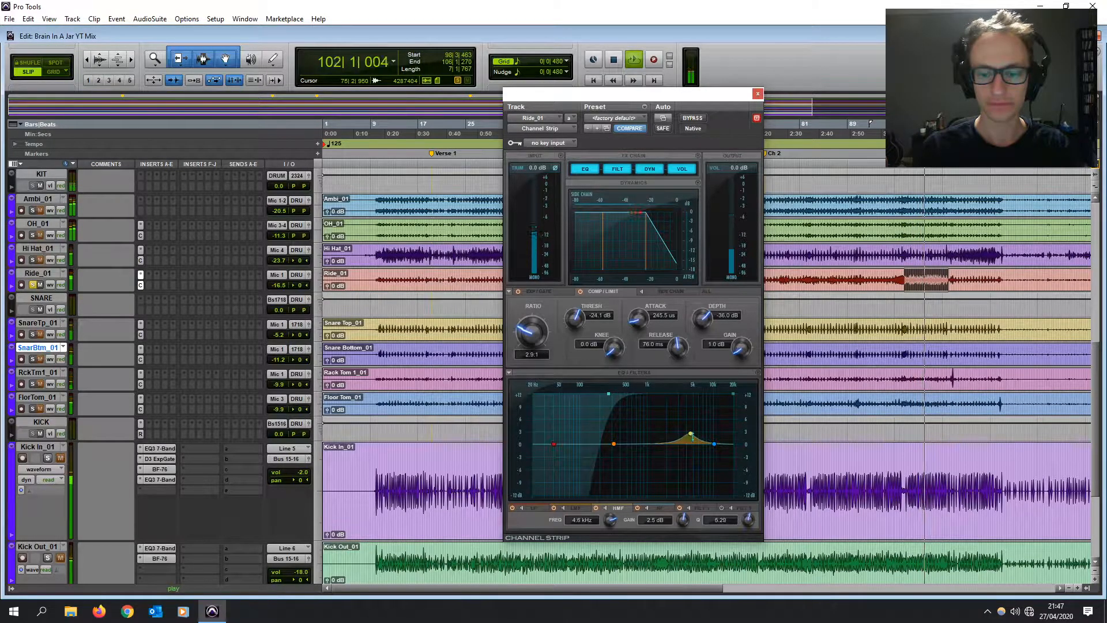
drag(608, 394, 611, 394)
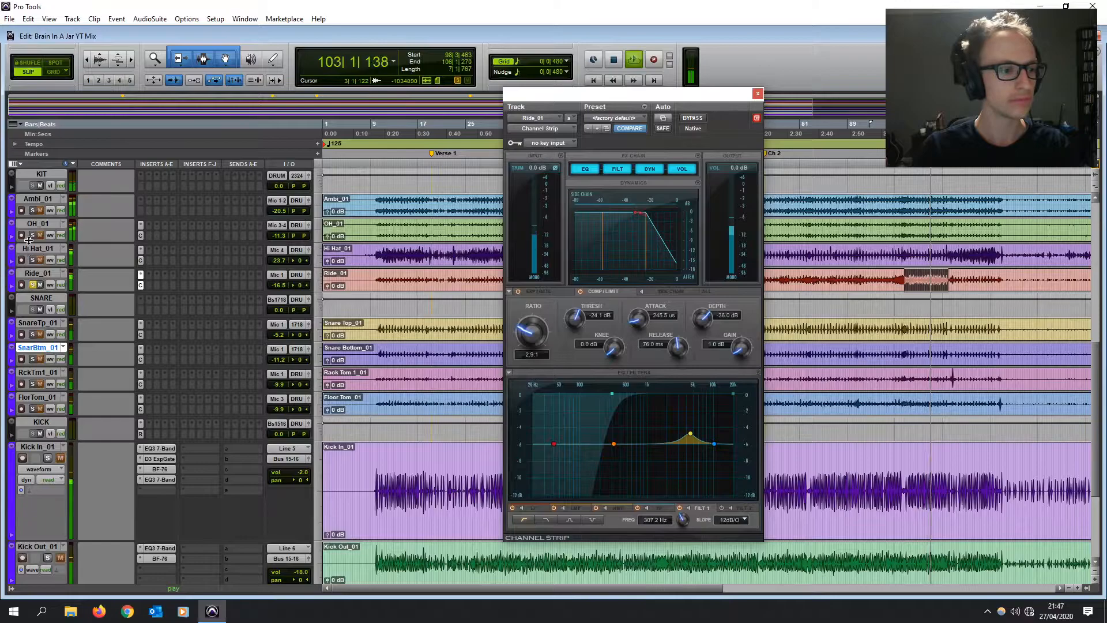
- Lower Ride_01's volume to -19.8 dB against the soloed overheads and close its Channel Strip
drag(279, 285, 282, 292)
click(282, 286)
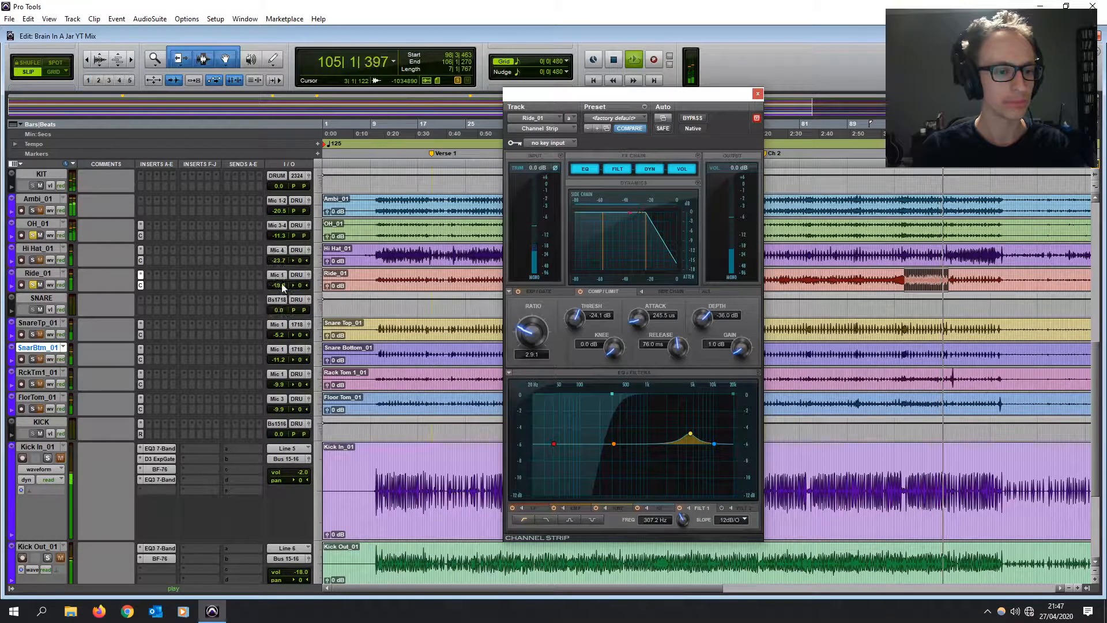
click(758, 94)
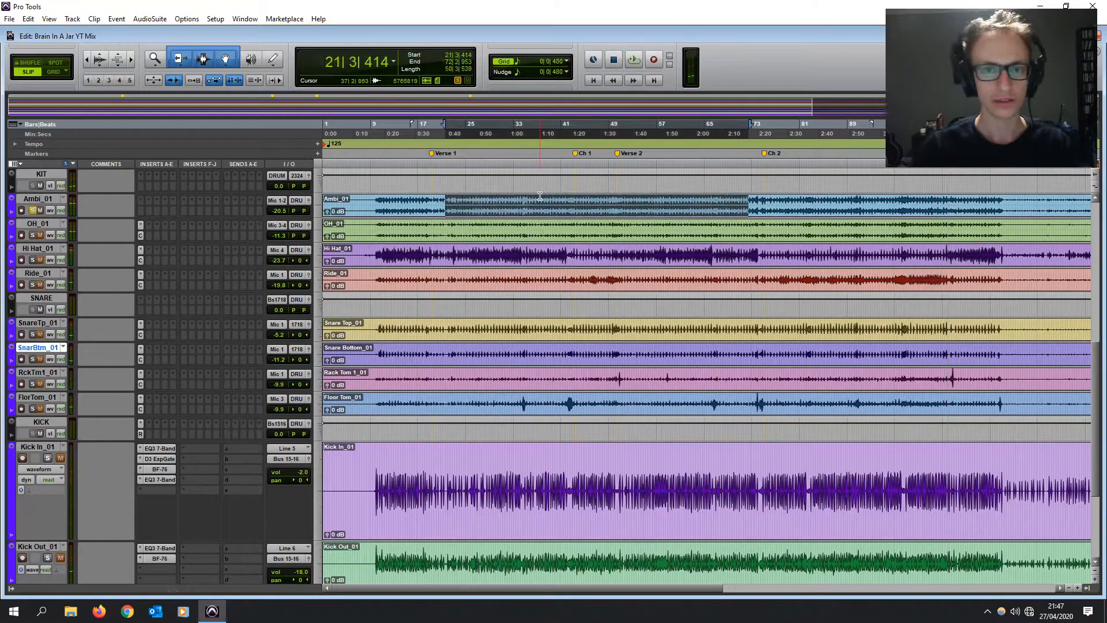
- Play the soloed Ambi_01 track over about bars 21 to 72 and insert a stereo Channel Strip on it
key(space)
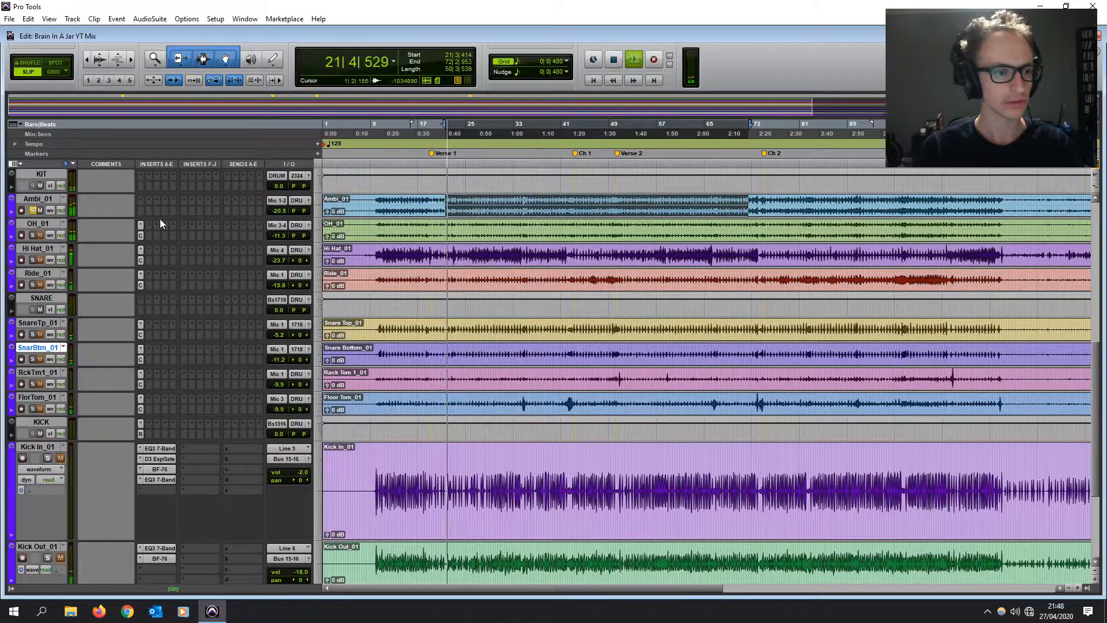
click(140, 212)
mouse_move(173, 233)
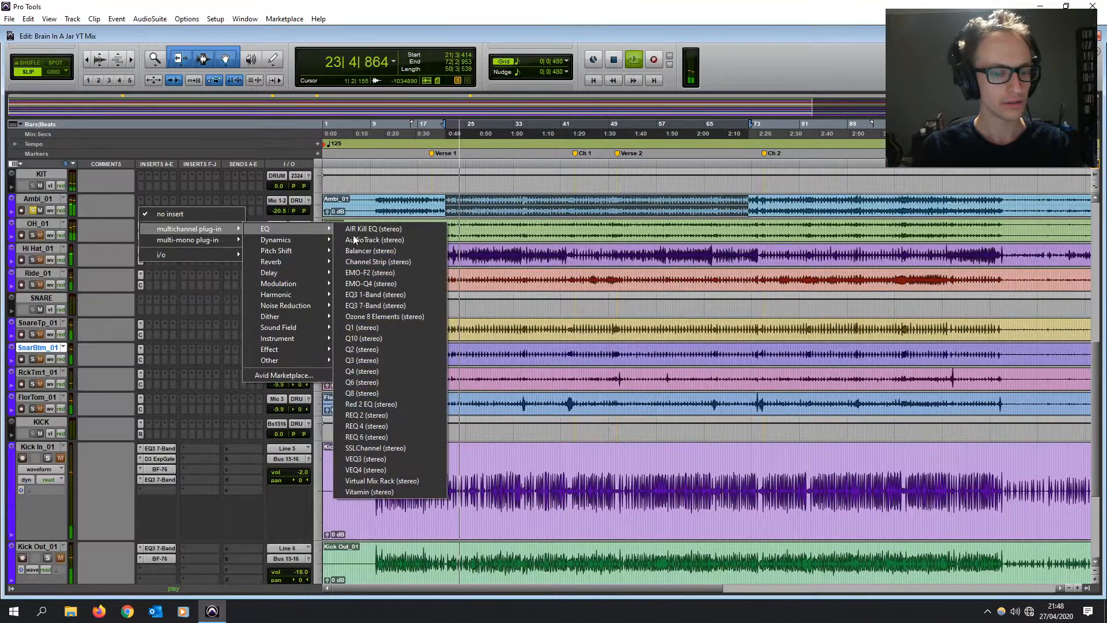
mouse_move(287, 239)
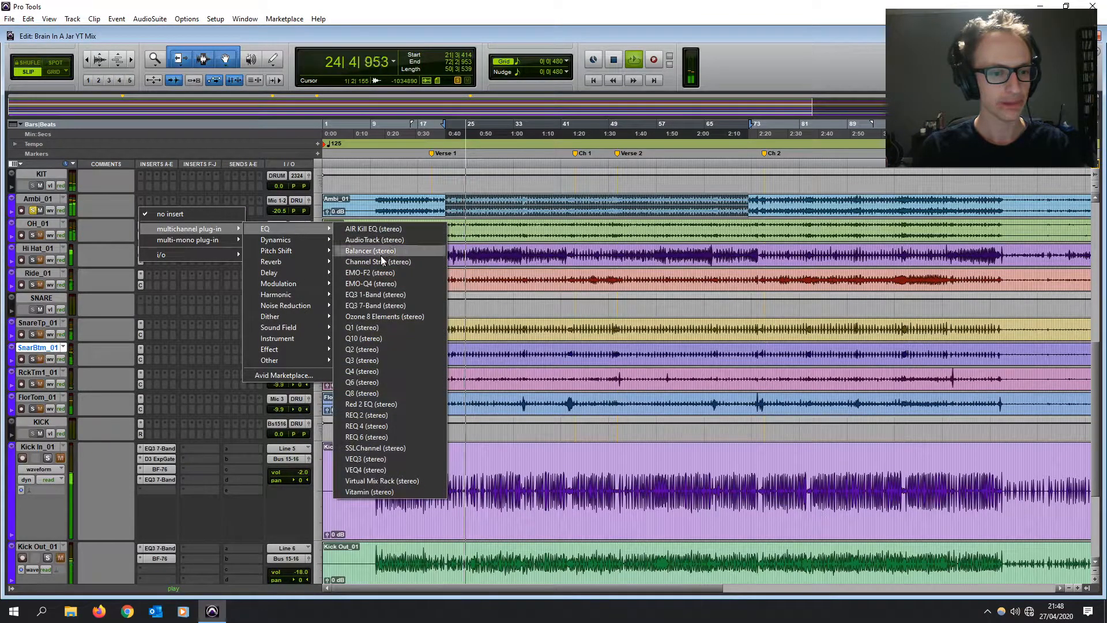
click(378, 260)
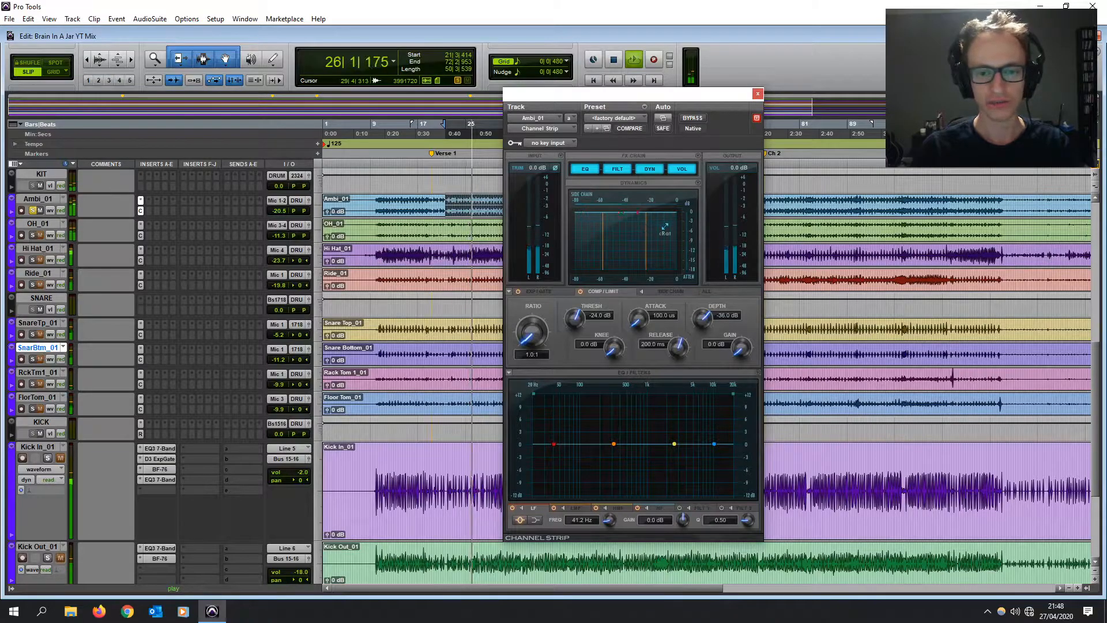
- Set Ambi_01's compressor to ratio 2.8:1, threshold -26.4 dB and attack 616.6 µs
drag(667, 228, 638, 248)
drag(526, 333, 525, 310)
drag(642, 259, 641, 265)
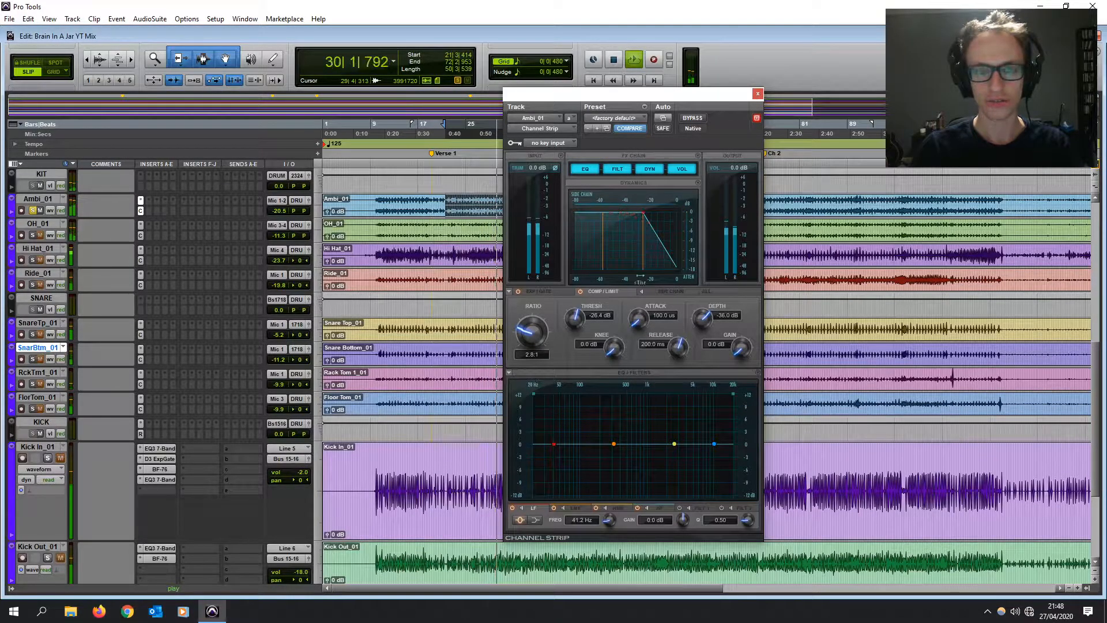
drag(641, 329, 641, 302)
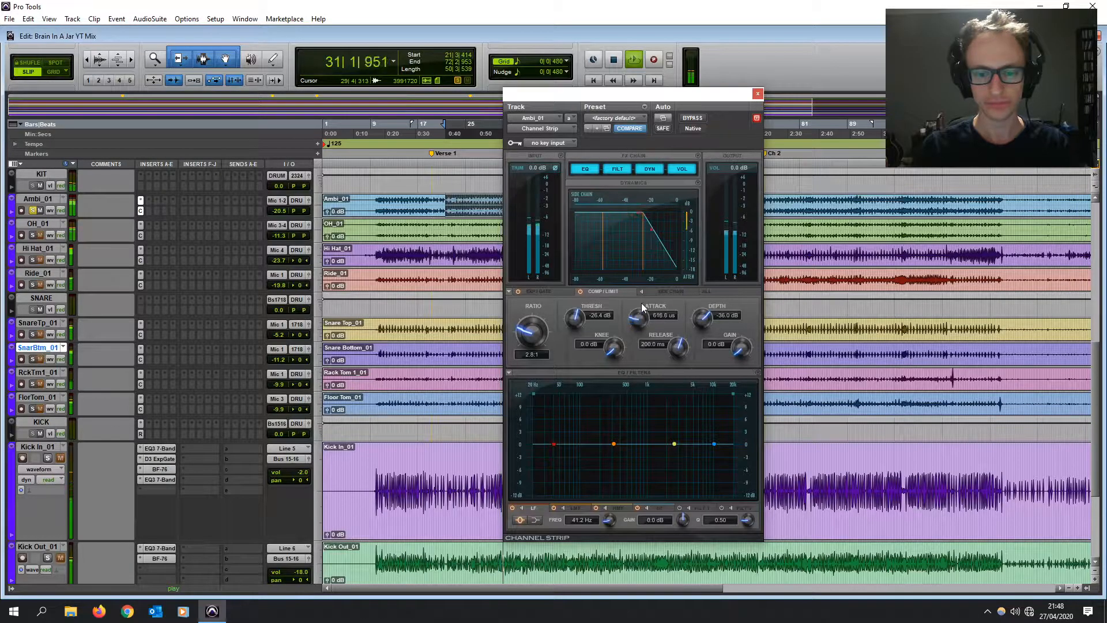
- Set Ambi_01's compressor release to 151.7 ms, raise its high-pass filter, and cut the low-mid EQ band 3.6 dB at 551.3 Hz
drag(673, 346, 672, 357)
drag(535, 392, 609, 394)
mouse_move(617, 444)
mouse_down()
mouse_move(646, 403)
mouse_move(630, 432)
mouse_move(628, 394)
mouse_move(630, 458)
mouse_move(631, 434)
mouse_up()
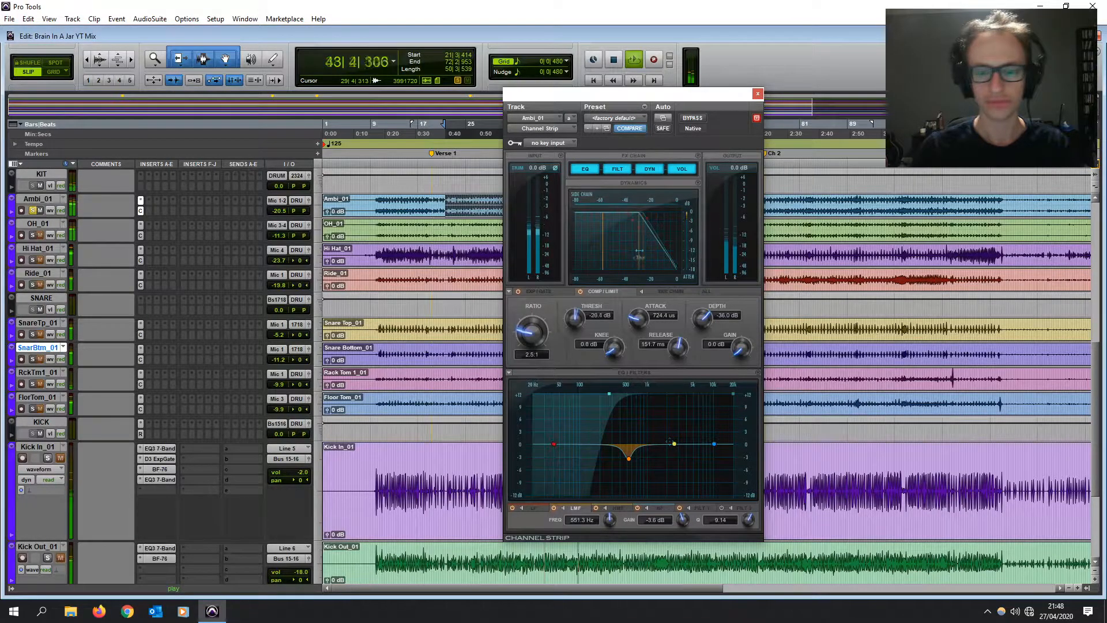
- Set Ambi_01's compressor to ratio 5.0:1, threshold -26.8 dB and make-up gain 1.0 dB
drag(638, 252, 641, 251)
drag(538, 325, 548, 299)
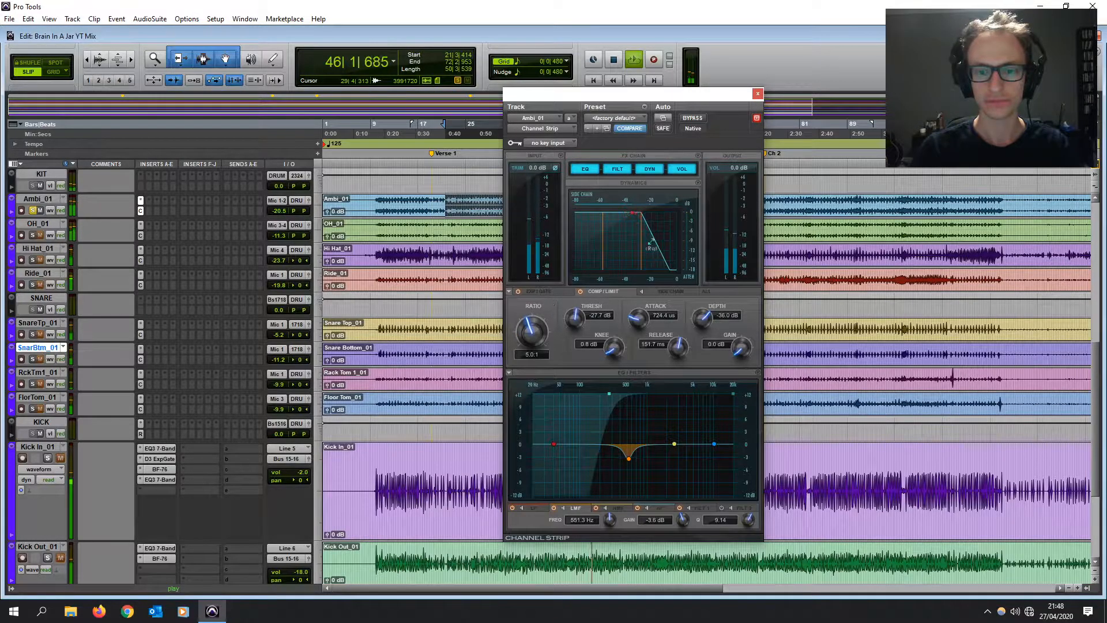
drag(641, 243, 642, 243)
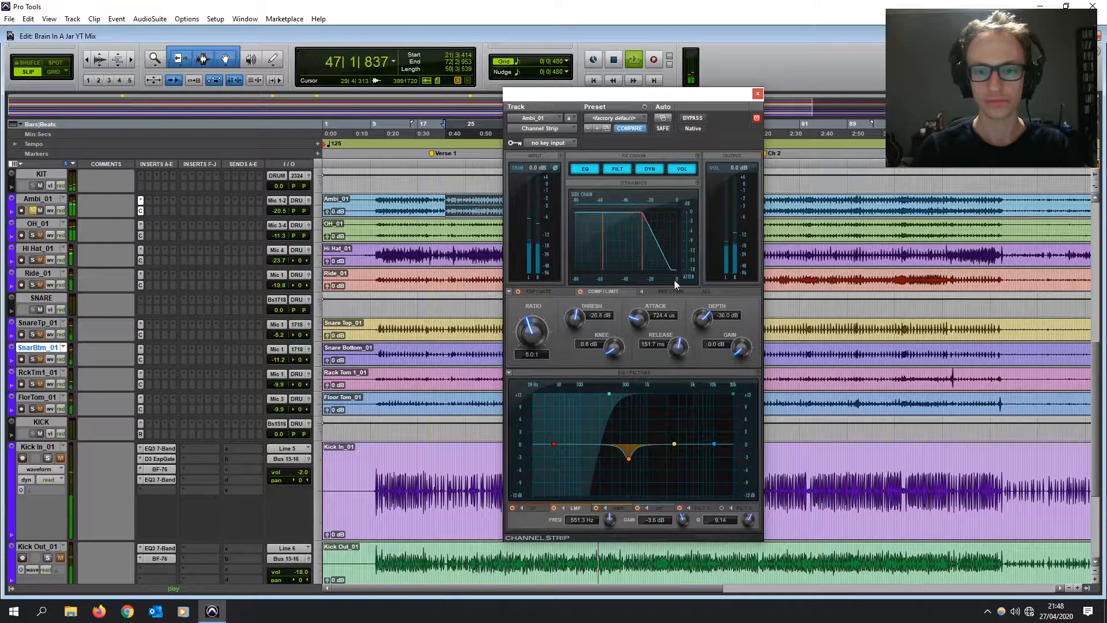
click(716, 344)
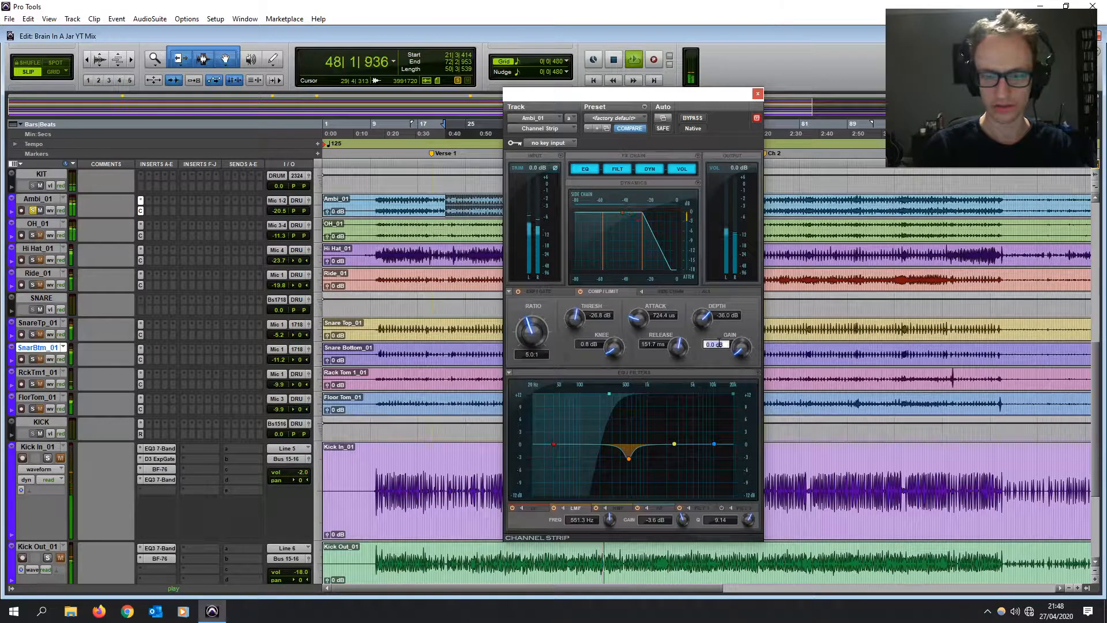
text(1)
key(Return)
- Change the Channel Strip process order on Ambi_01 and OH_01 to filter, dynamics, EQ and close both plug-ins
click(698, 155)
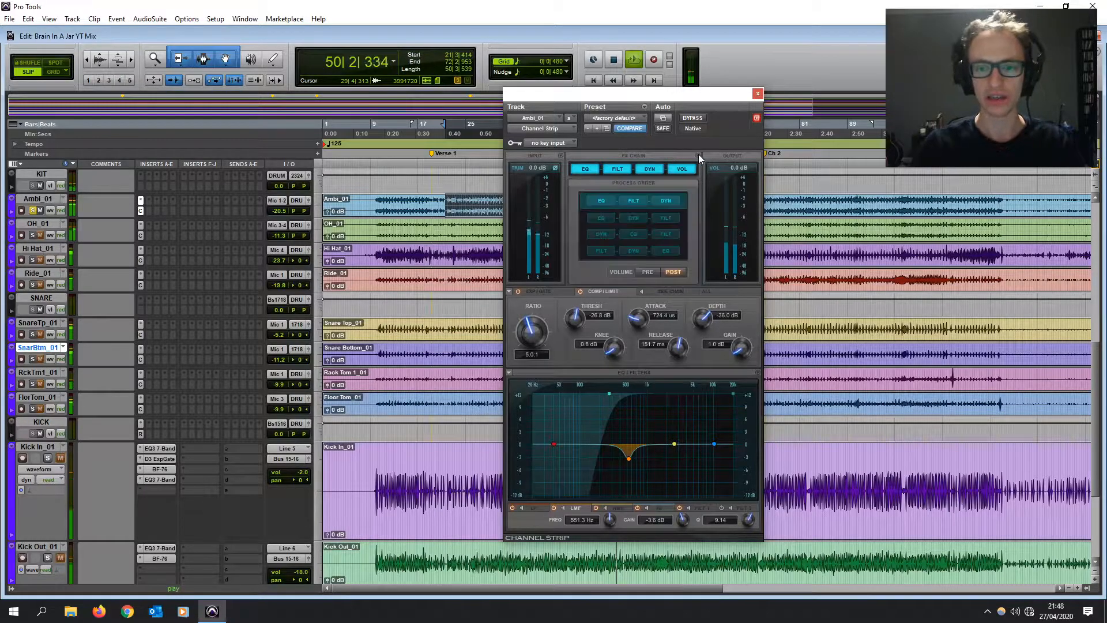
click(652, 240)
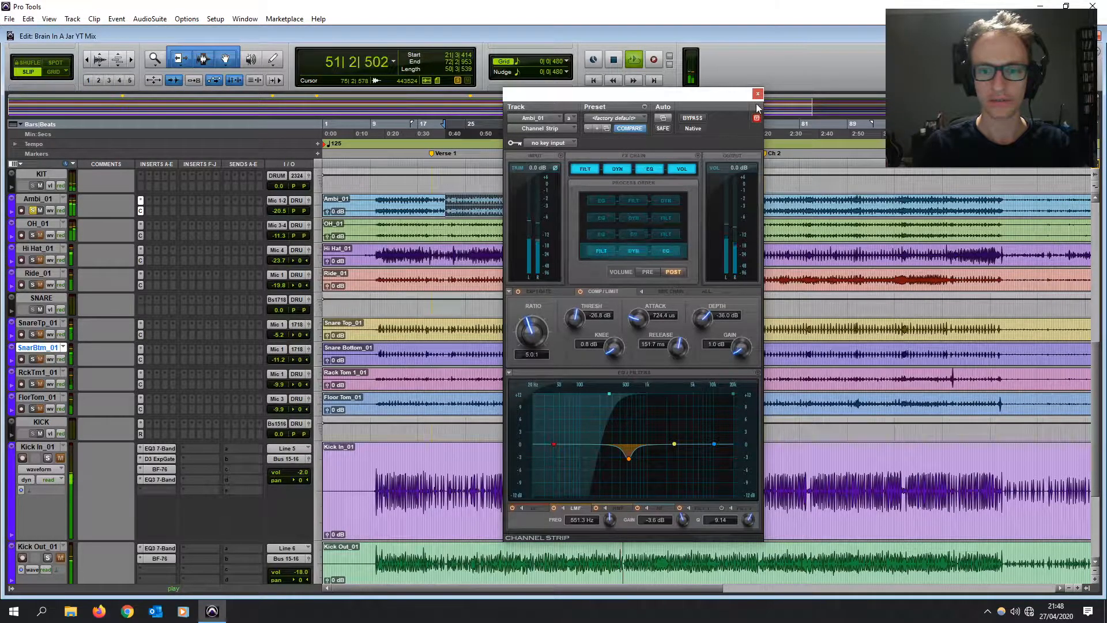
click(758, 94)
click(141, 235)
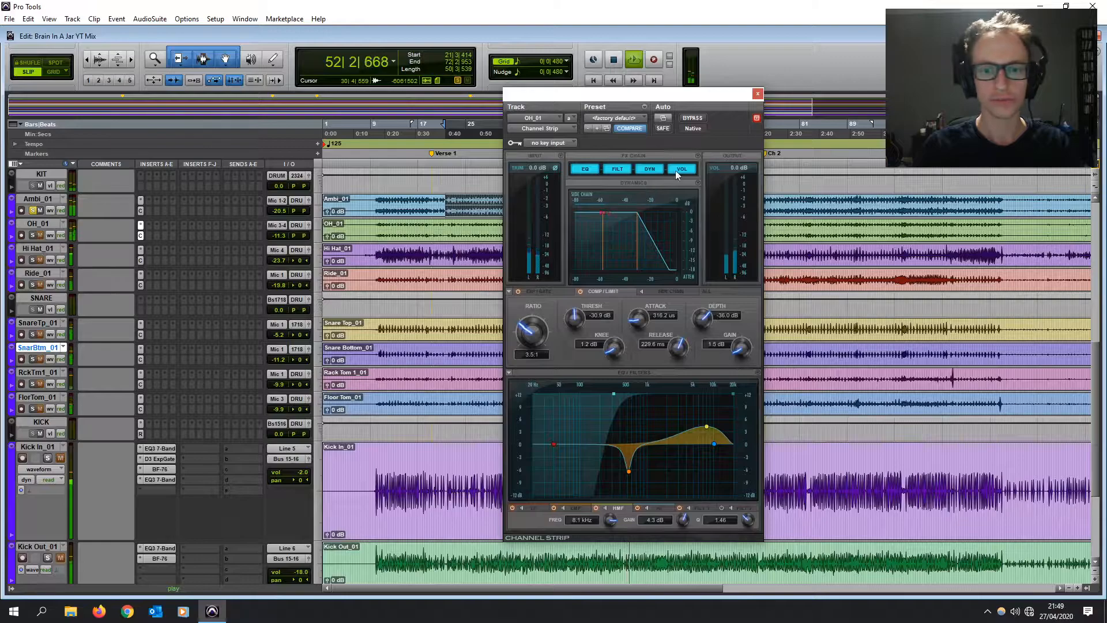
click(697, 155)
click(646, 247)
click(757, 94)
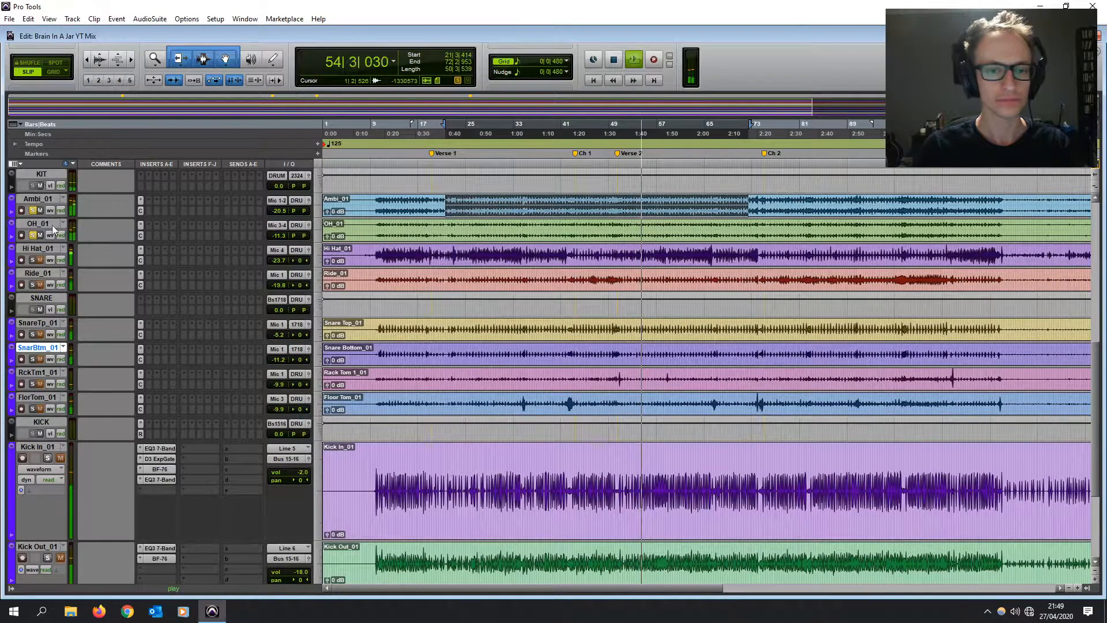
- During playback with the overheads soloed, pan Hi Hat_01 22 left and Ride_01 57 right
click(472, 208)
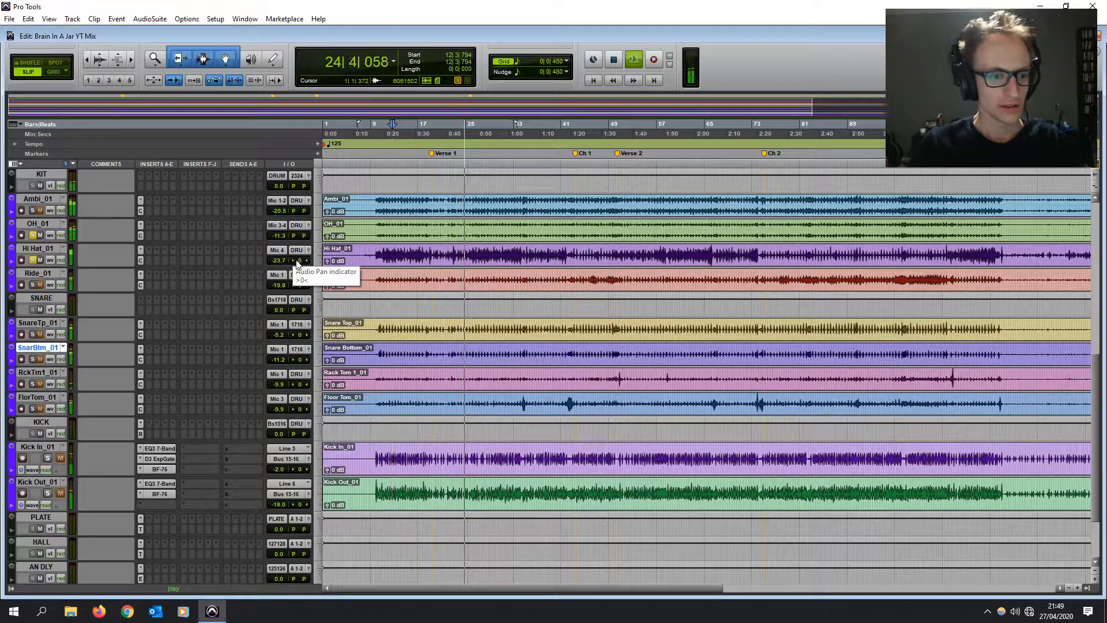
click(300, 263)
drag(299, 262, 290, 264)
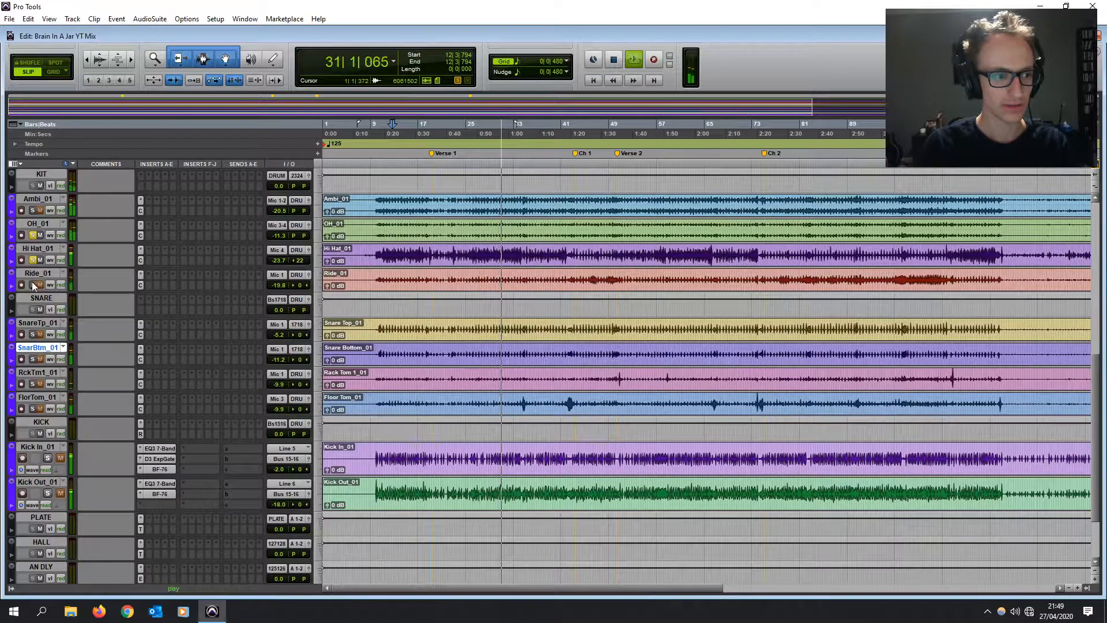
drag(300, 285, 310, 285)
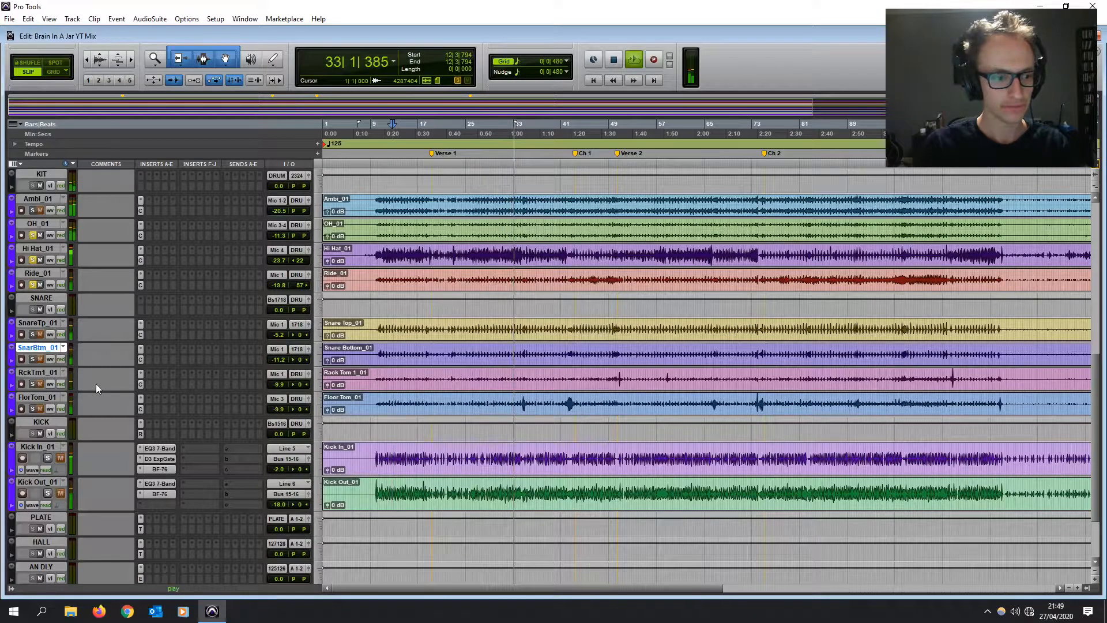
- Solo both tom tracks, pan the rack tom 24 left and the floor tom 27 right, and play from about bar 41
click(32, 384)
click(32, 409)
drag(296, 385, 304, 415)
click(566, 403)
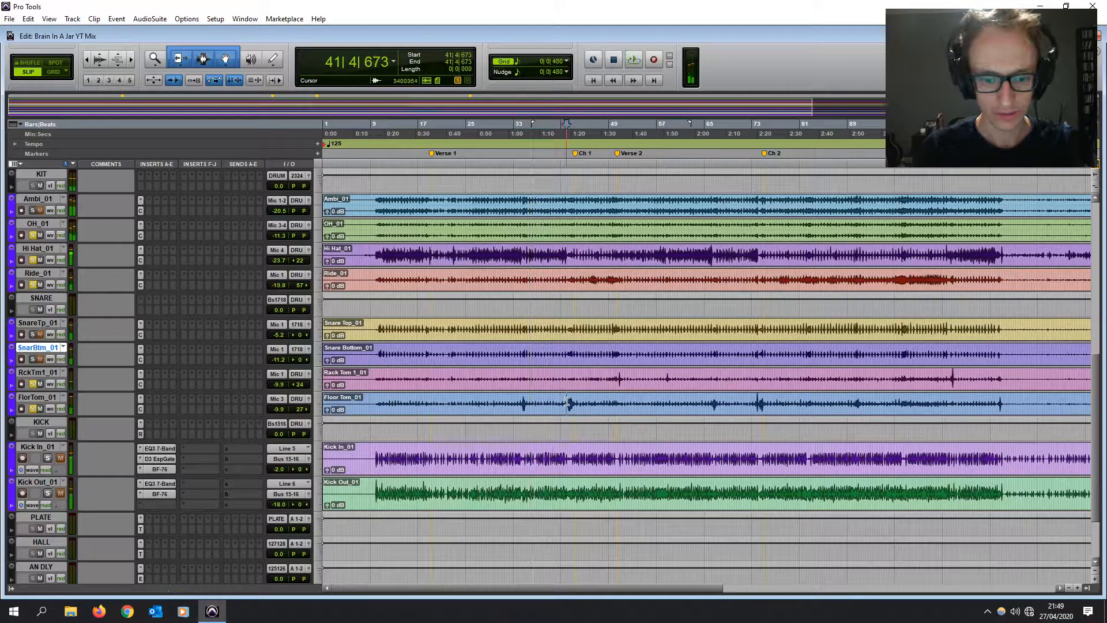
key(space)
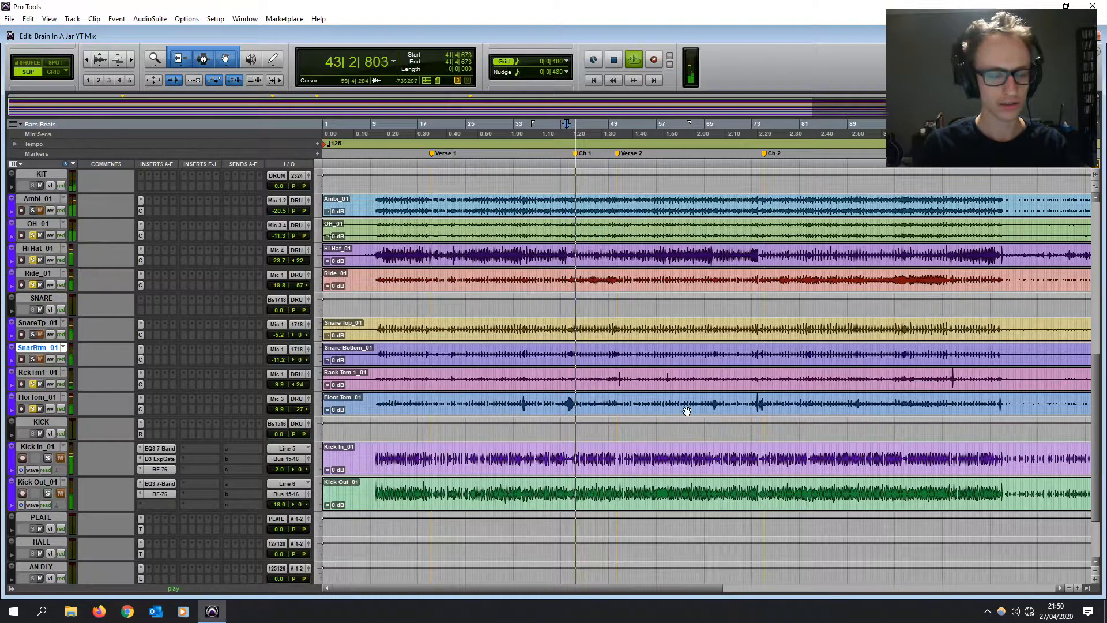
- Solo only the rack and floor toms, play the floor tom fill and select it from about bar 41 to 43
drag(710, 402, 723, 402)
key(space)
drag(564, 404, 579, 404)
alt+click(33, 383)
click(34, 384)
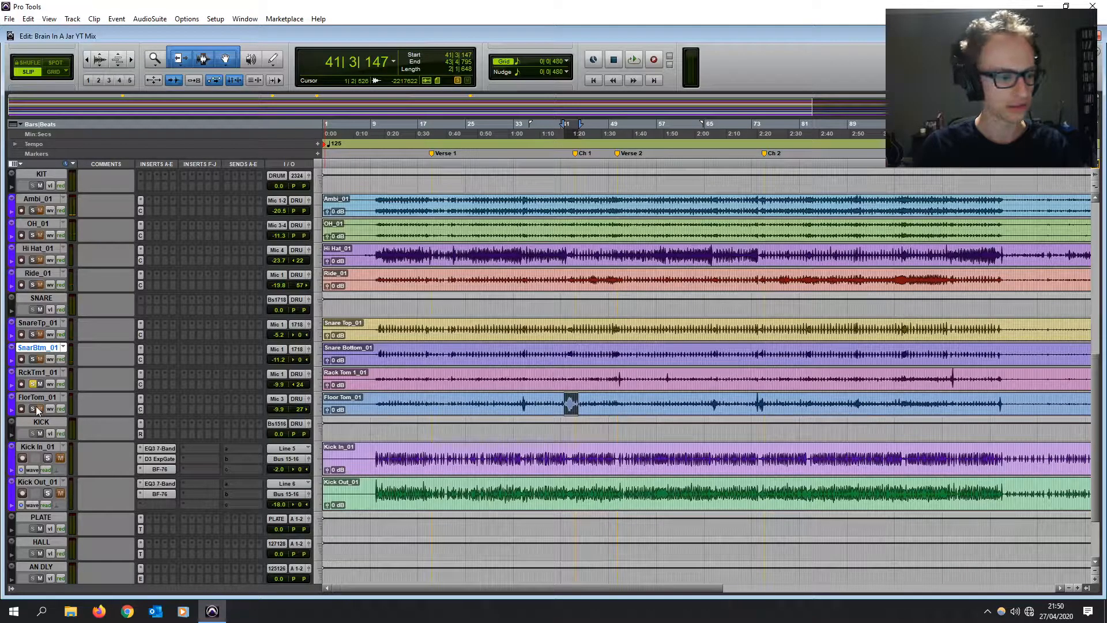
key(space)
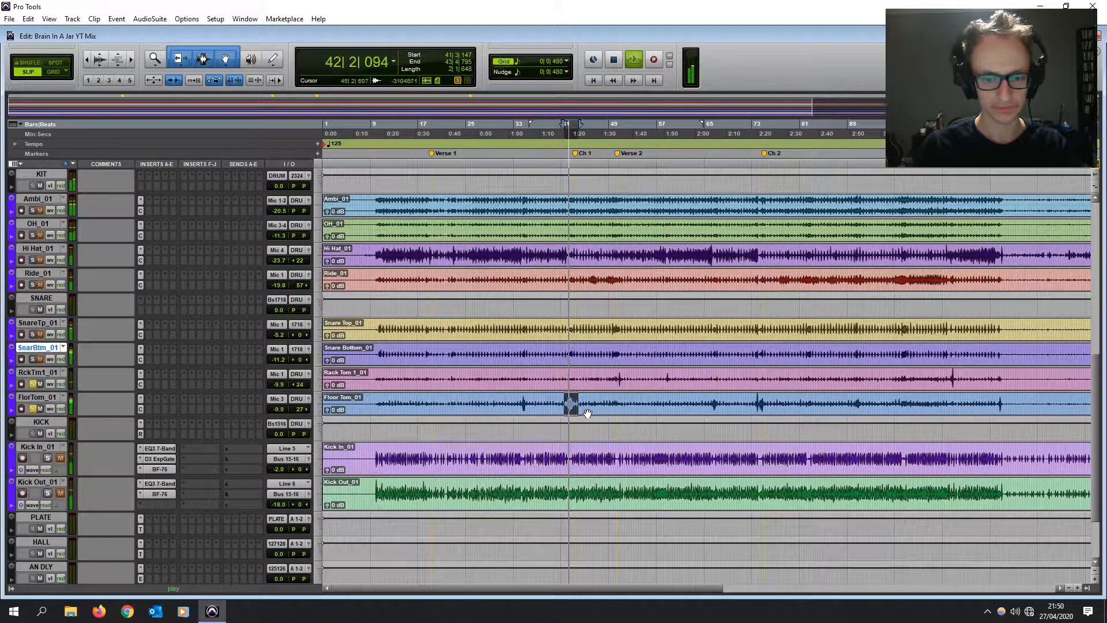
key(space)
drag(565, 403, 573, 404)
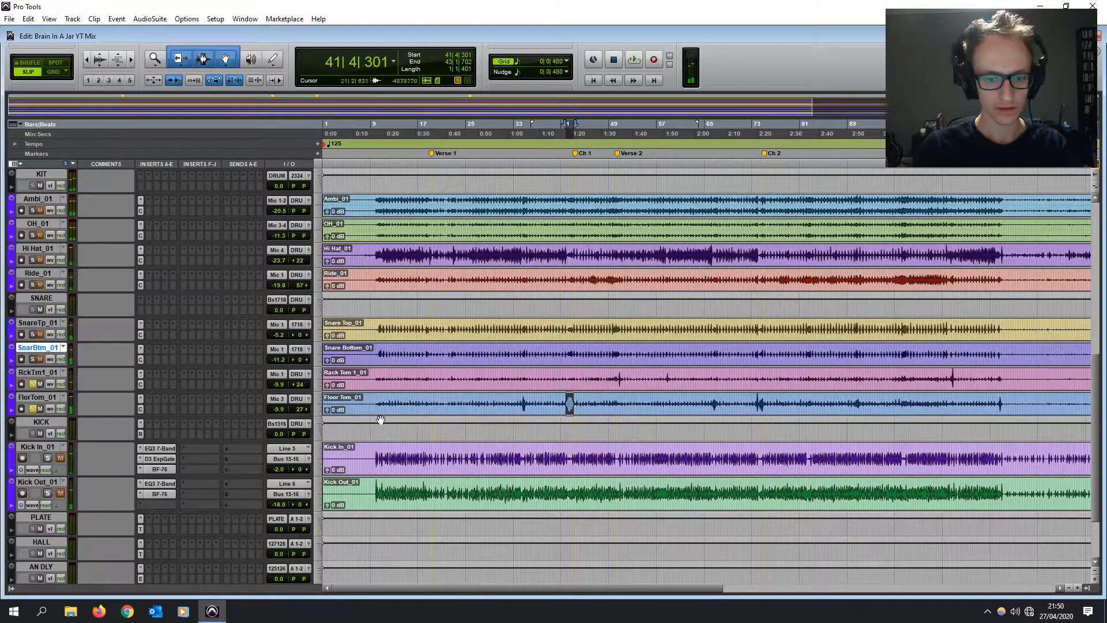
- Insert Kramer Tape (mono) on the floor tom, load the drum preset Toms Rock You and turn its noise off
click(142, 410)
mouse_move(259, 508)
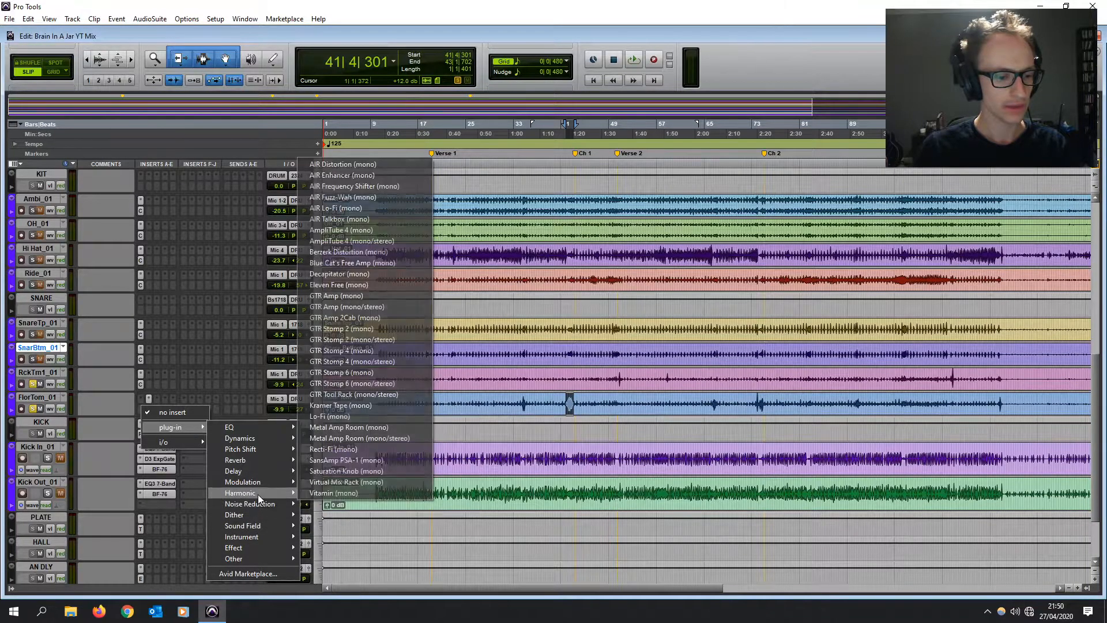
click(347, 406)
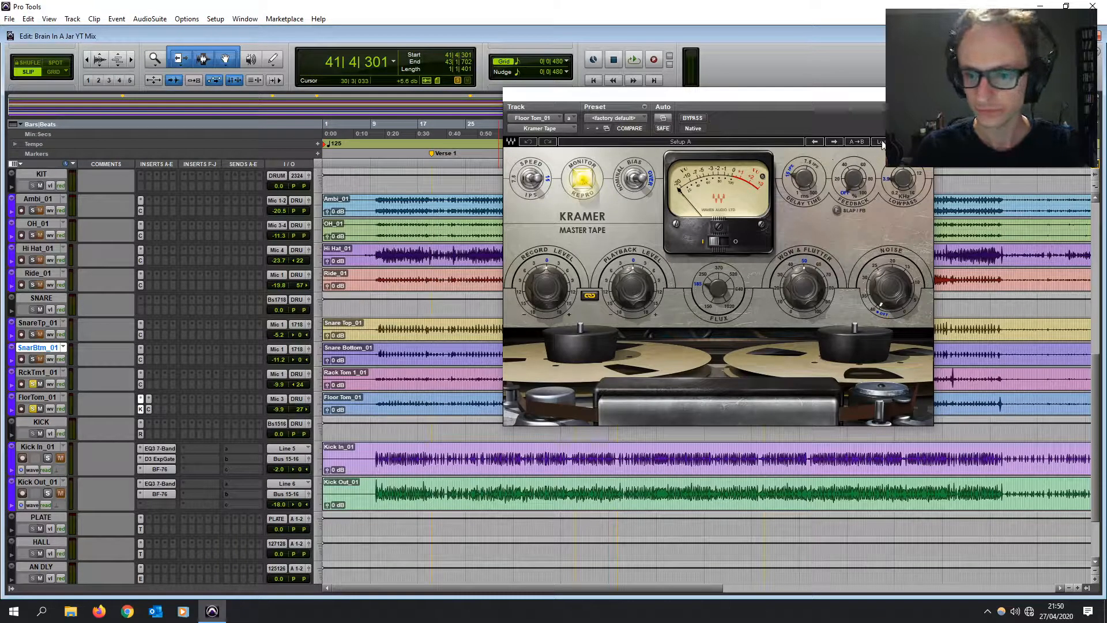
click(881, 142)
mouse_move(941, 249)
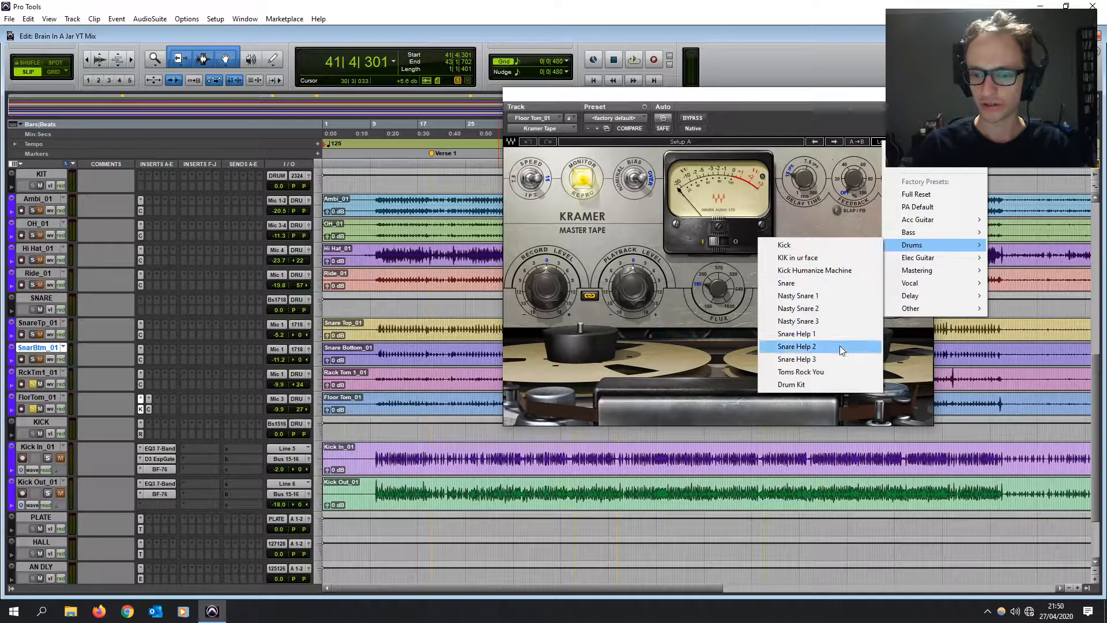
click(825, 374)
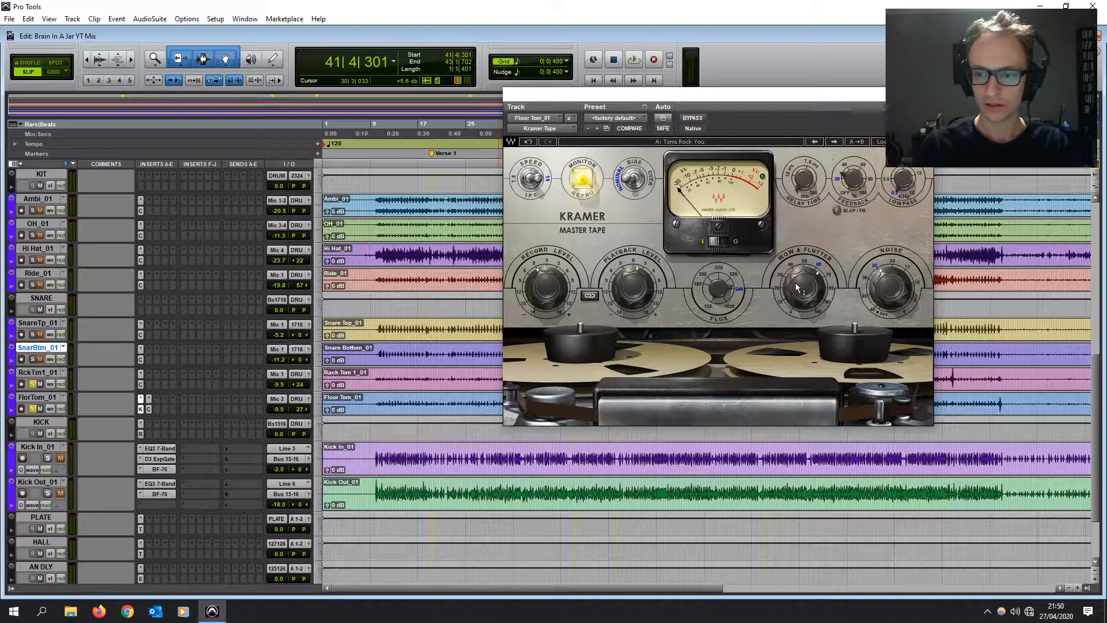
drag(890, 287, 890, 312)
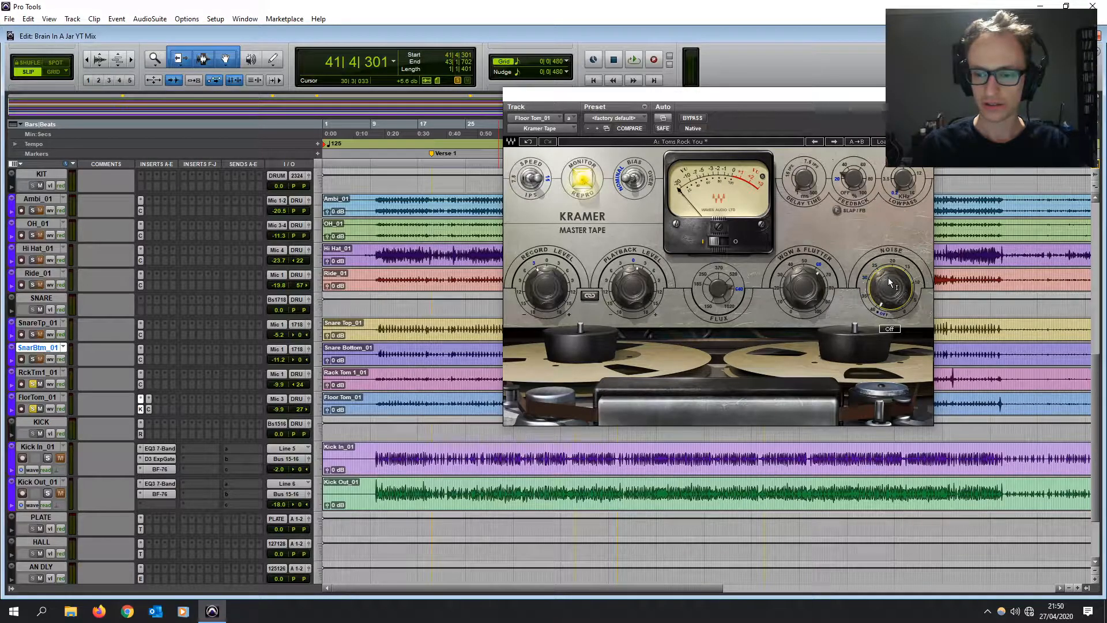
- Uncover the floor tom fill behind the plug-in window and play it, comparing Kramer Tape bypassed and active
drag(711, 93, 615, 109)
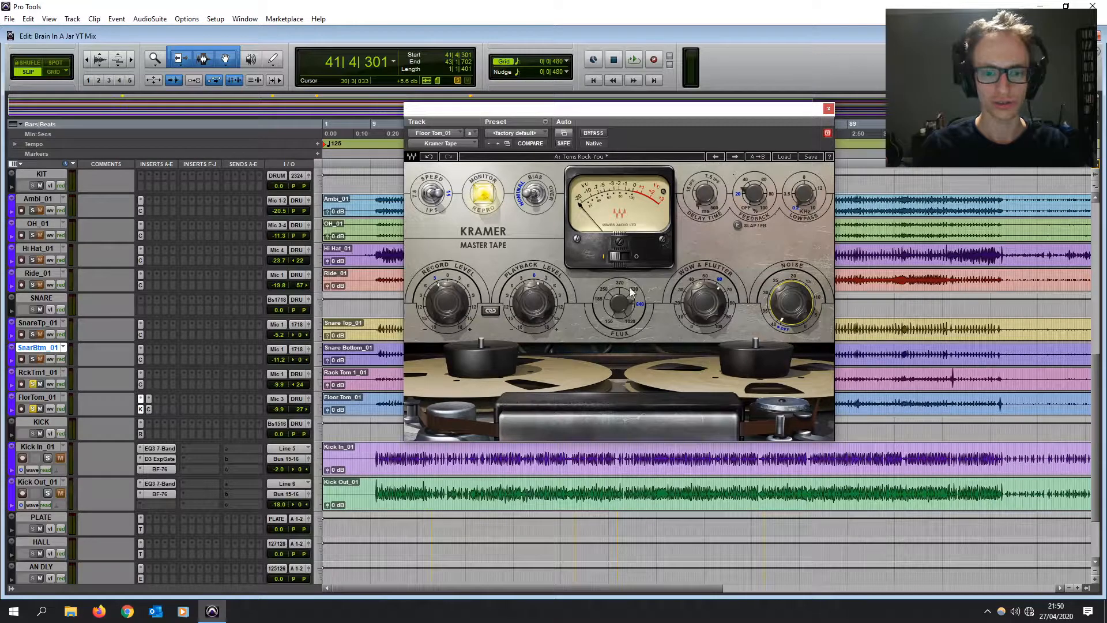
drag(802, 113, 855, 78)
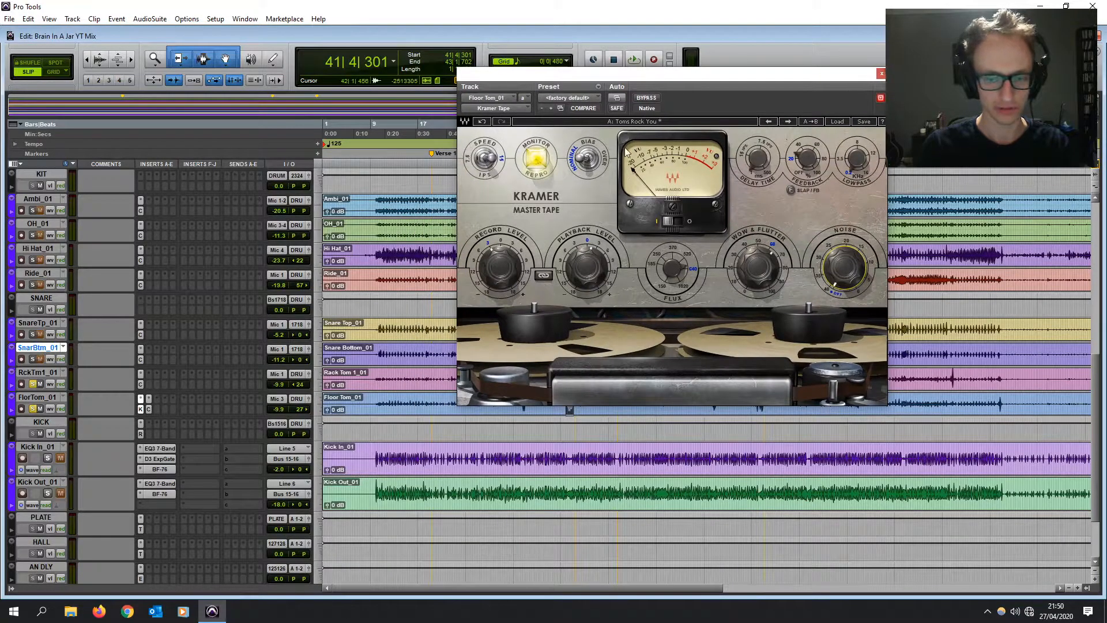
drag(642, 86, 612, 46)
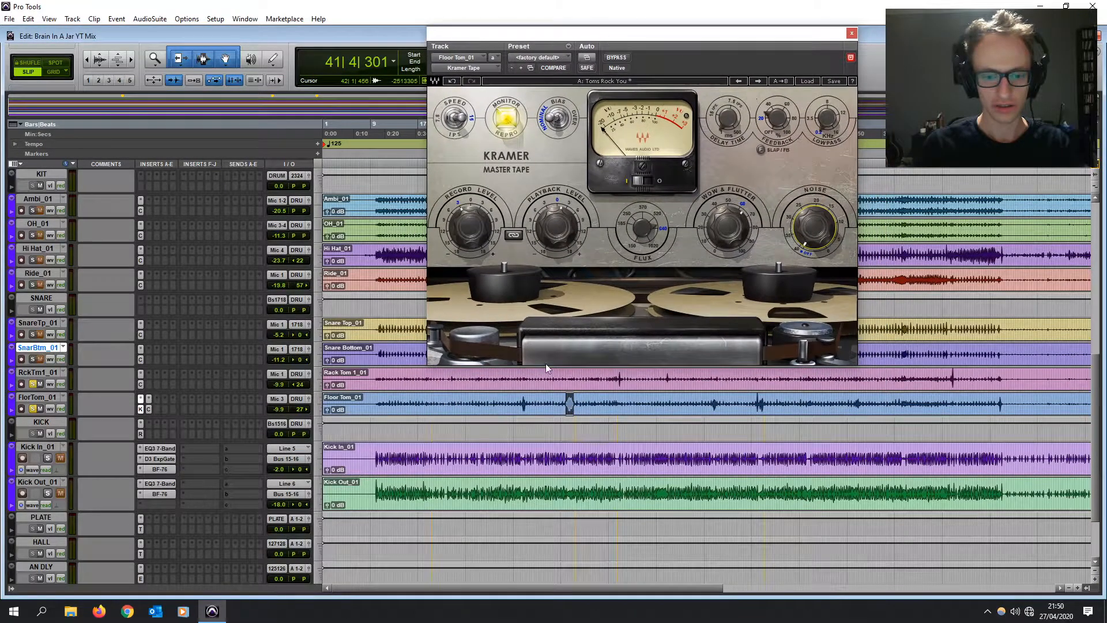
click(568, 399)
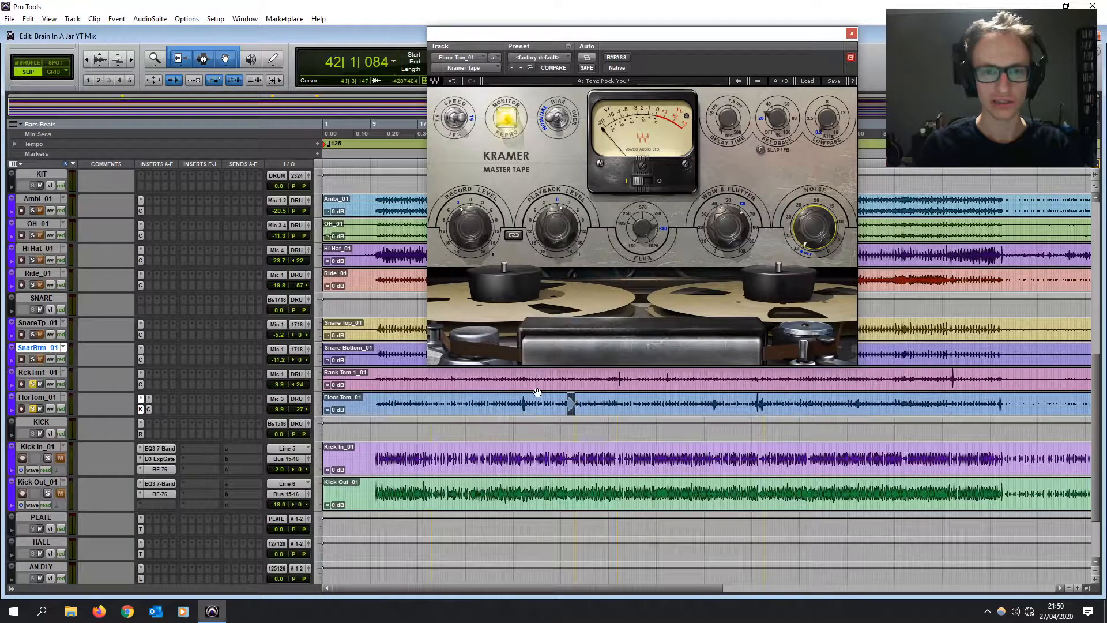
key(space)
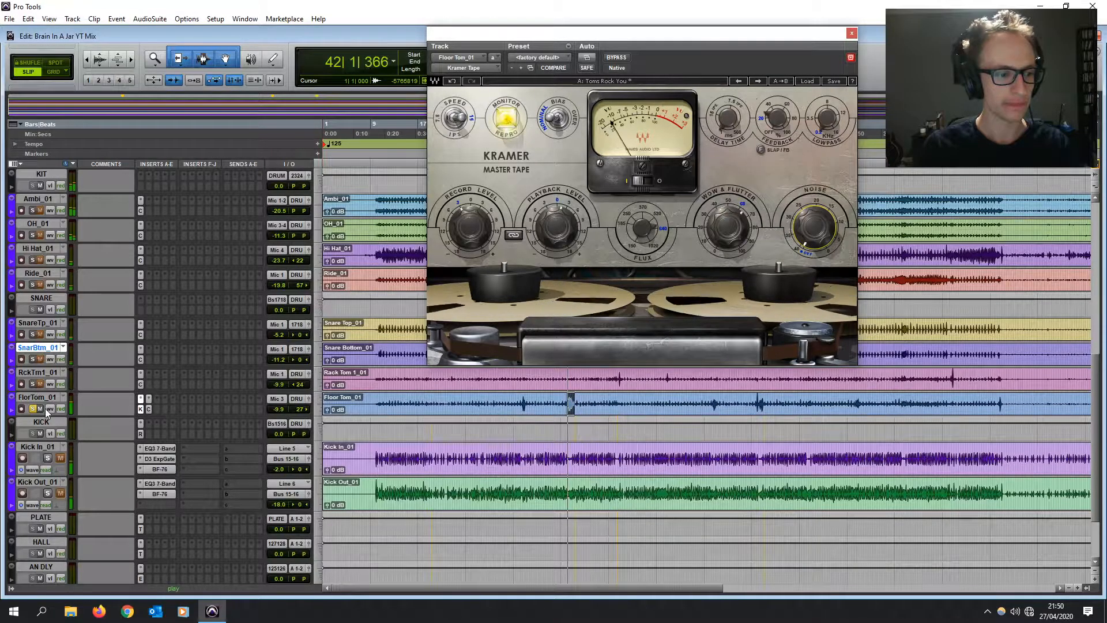
click(615, 58)
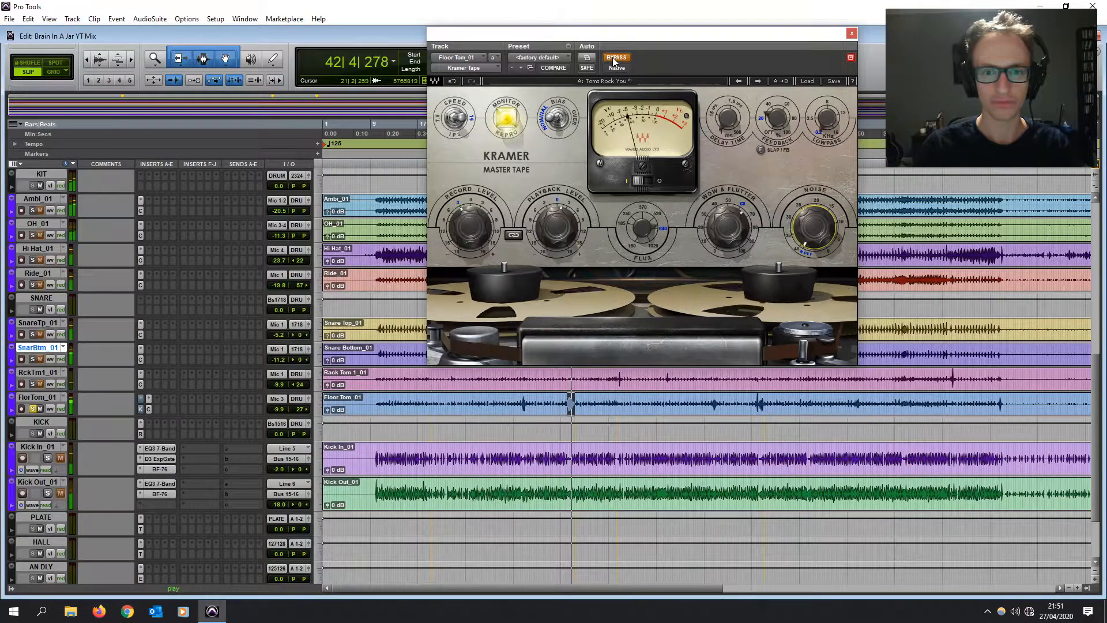
click(615, 59)
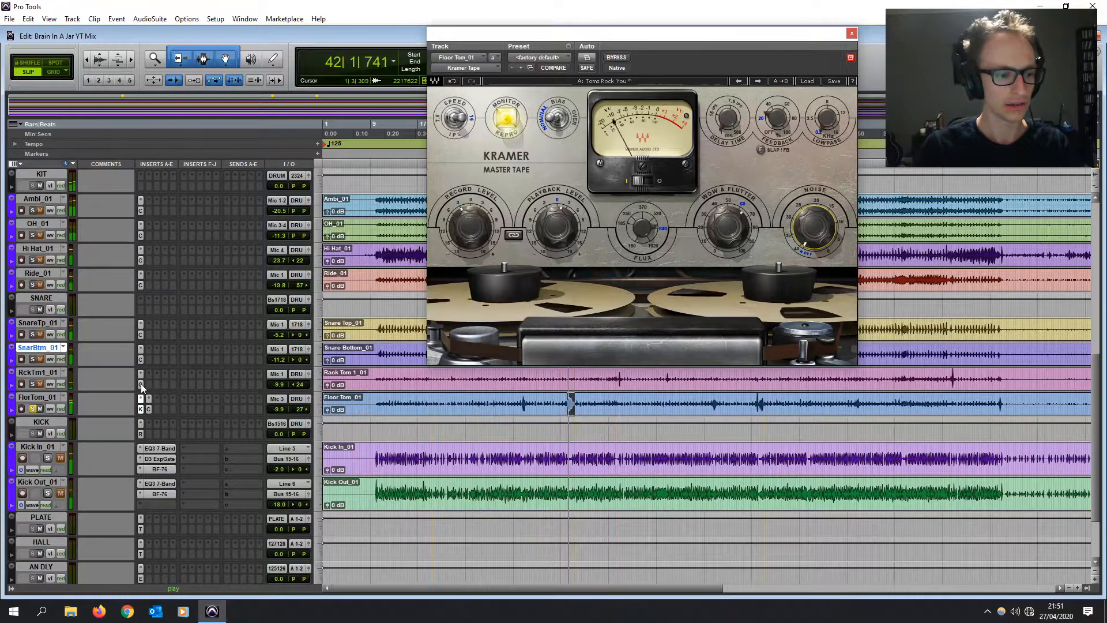
- Select the rack tom fill from about bar 106 to 107 on the Rack Tom 1_01 track
click(961, 375)
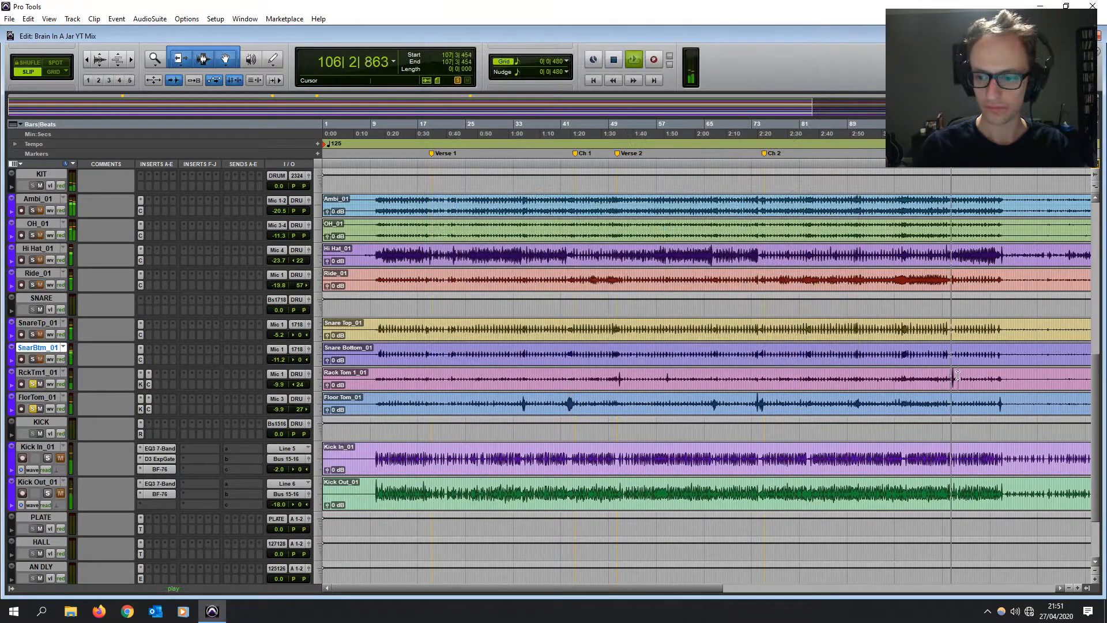
key(t)
key(t)
key(space)
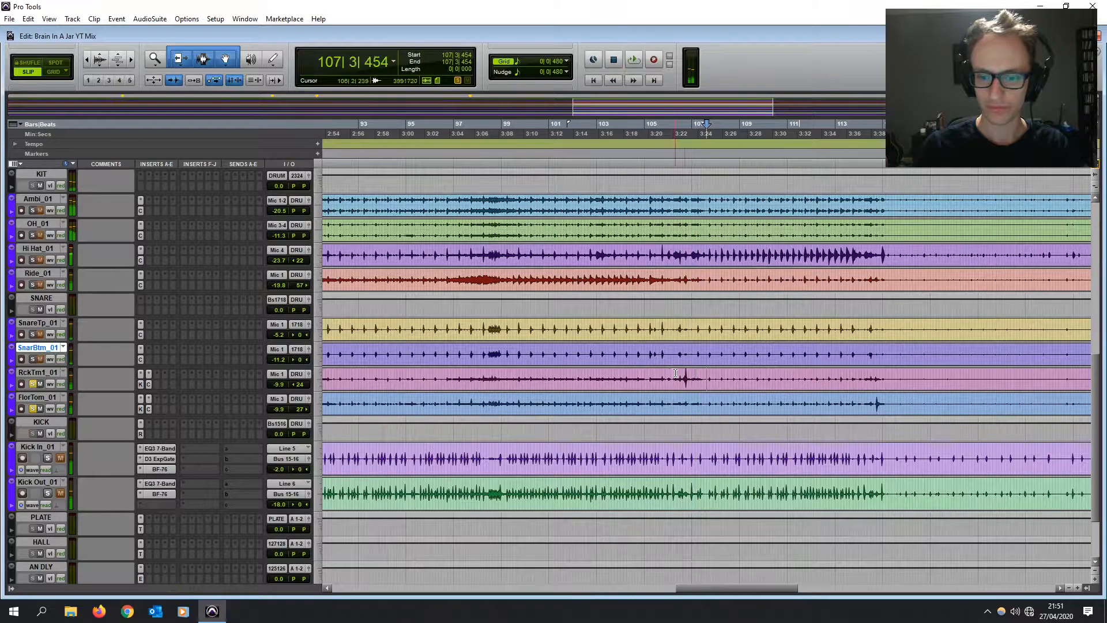
drag(675, 373, 698, 377)
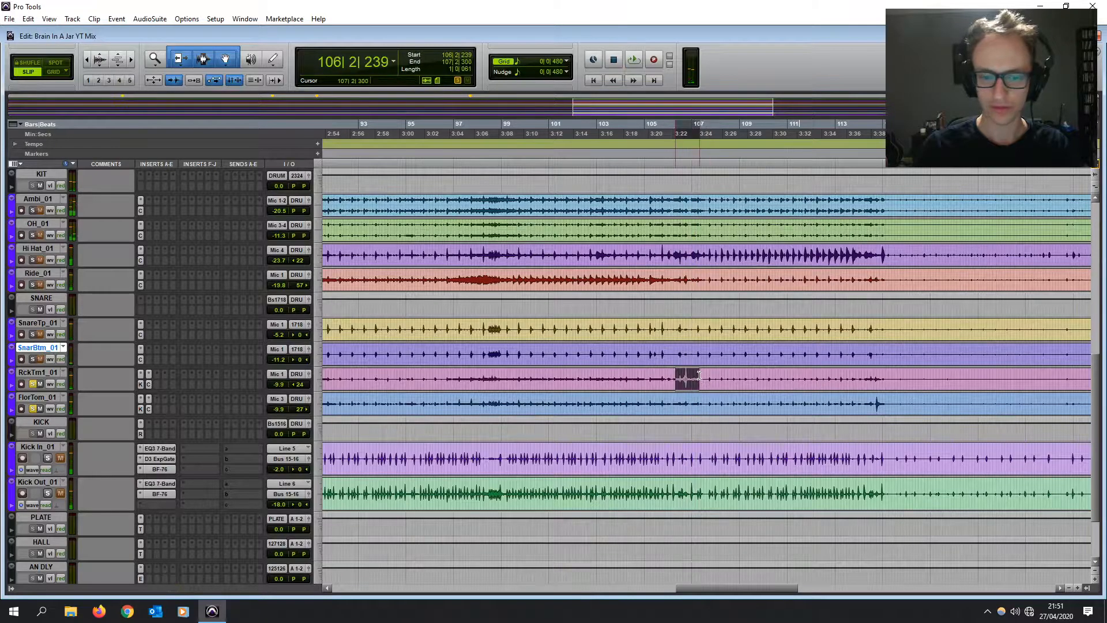
- While looping the fill, set the rack tom Channel Strip's gate to threshold -39.1 dB and depth -9.2 dB, then close it
click(148, 384)
key(space)
click(461, 231)
drag(552, 186, 550, 186)
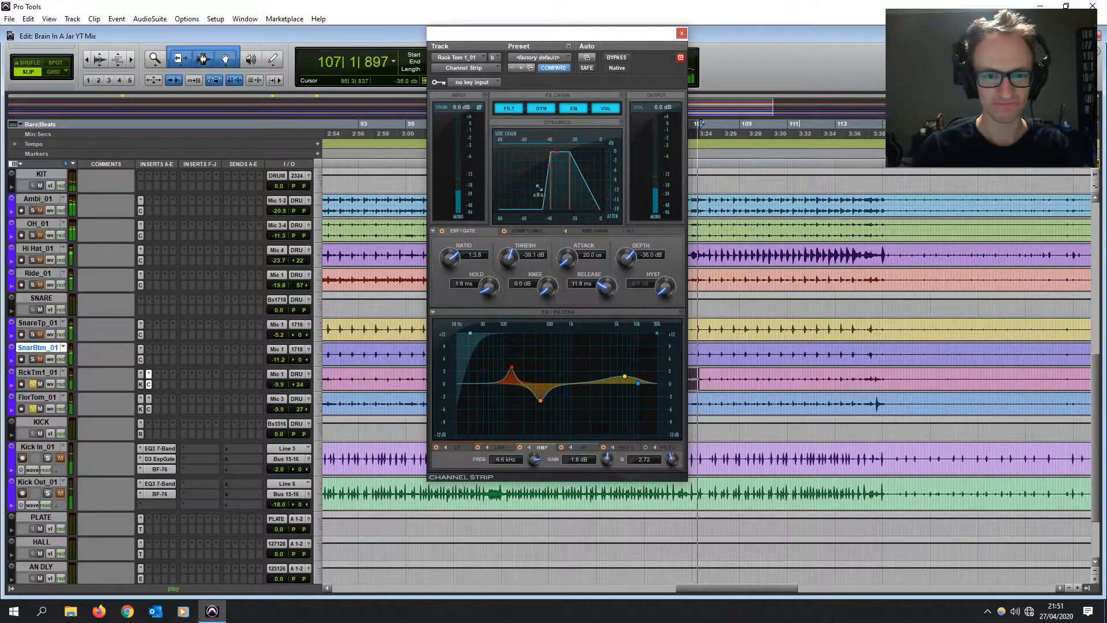
drag(524, 207, 525, 181)
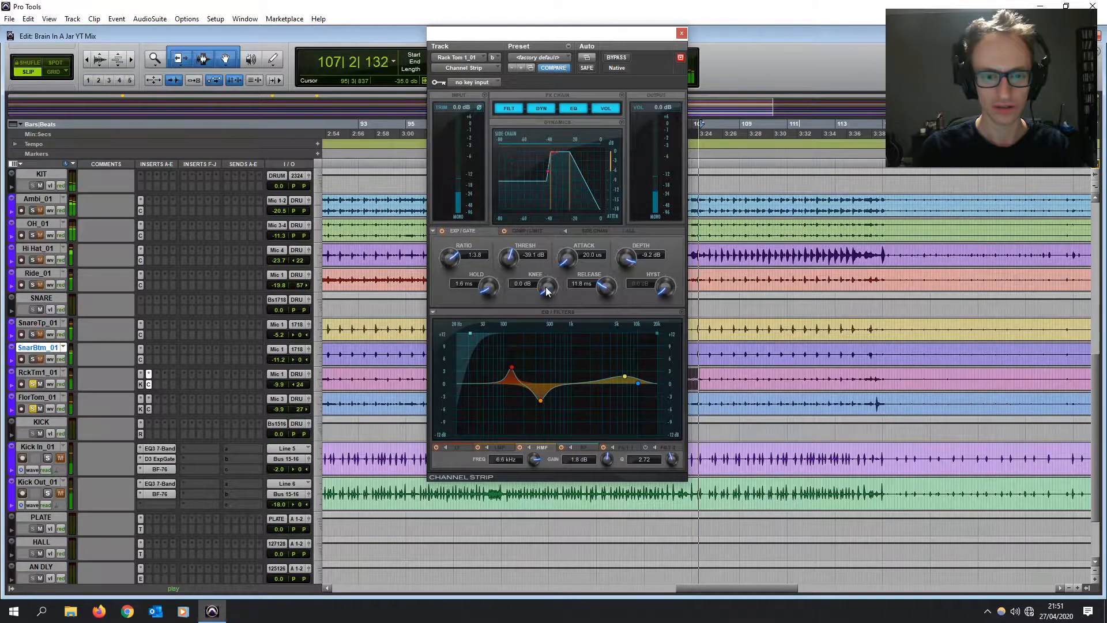
click(682, 33)
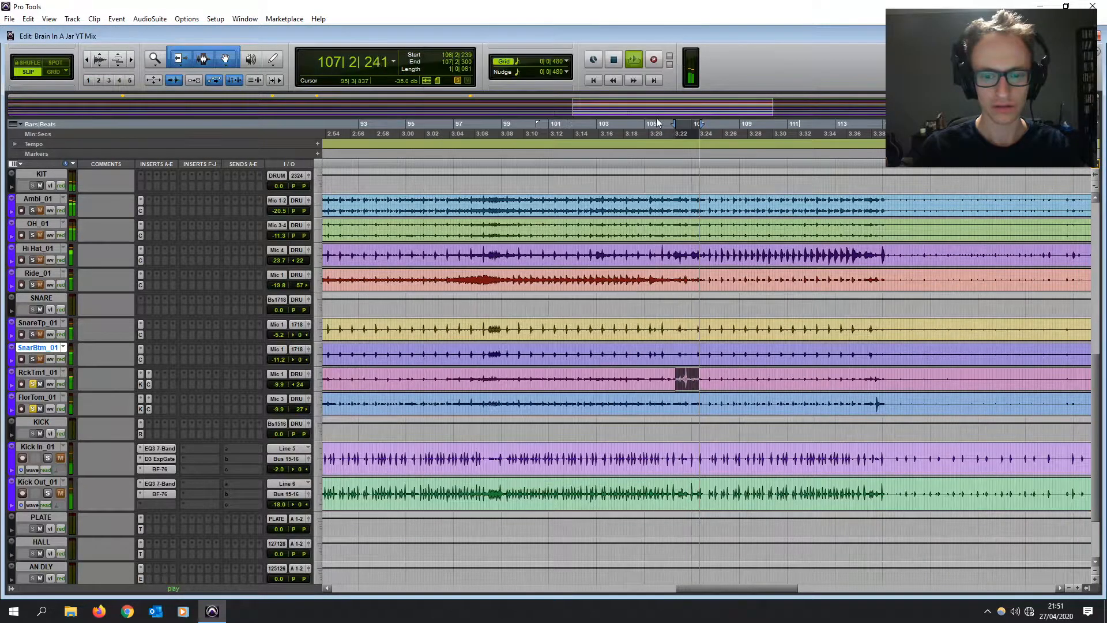
- Play the drums from the start of Verse 2, at about bar 50, and take the rack tom out of solo
key(r)
key(r)
key(space)
click(367, 378)
key(space)
click(32, 384)
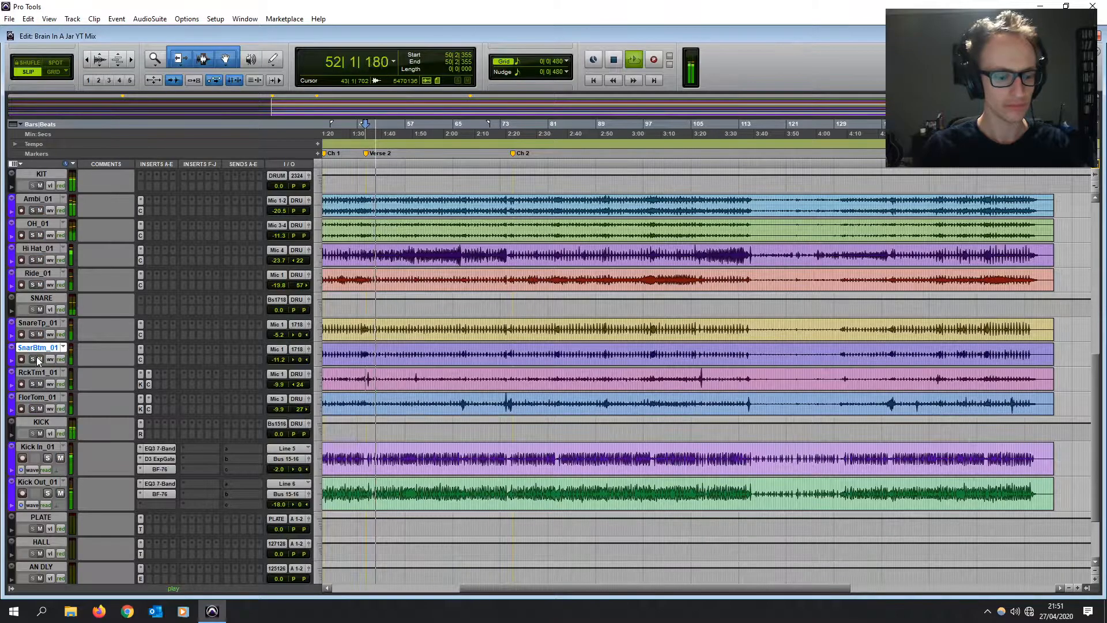
- Solo the drum tracks and rebalance the snare, with the top mic at -9.8 dB and the bottom mic at -5.3 dB
key(ctrl+equal)
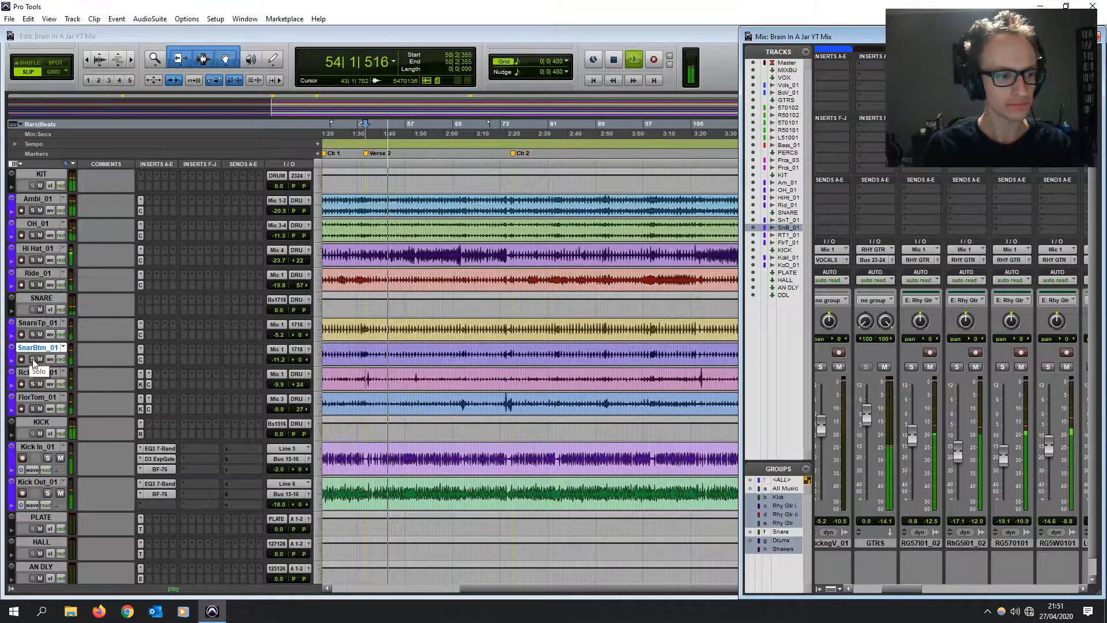
click(32, 359)
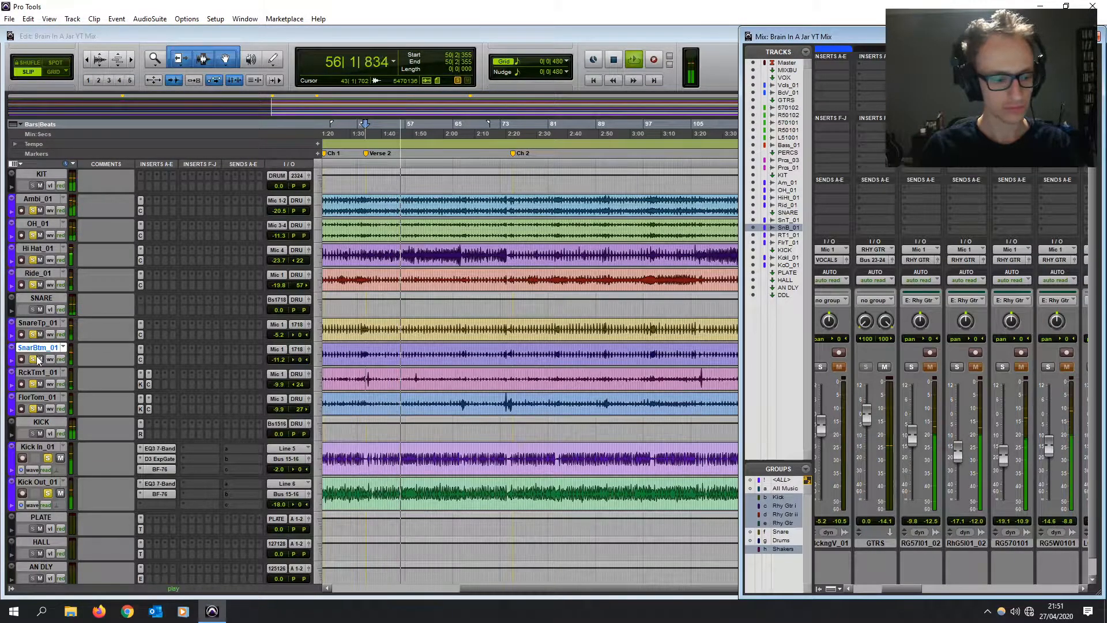
click(281, 334)
drag(281, 333, 281, 359)
mouse_move(281, 355)
mouse_down()
mouse_move(280, 334)
mouse_move(278, 362)
mouse_up()
- Lower the OH_01 overheads to -15.9 dB and deepen the Channel Strip's 551 Hz cut, then close the plug-in
click(140, 235)
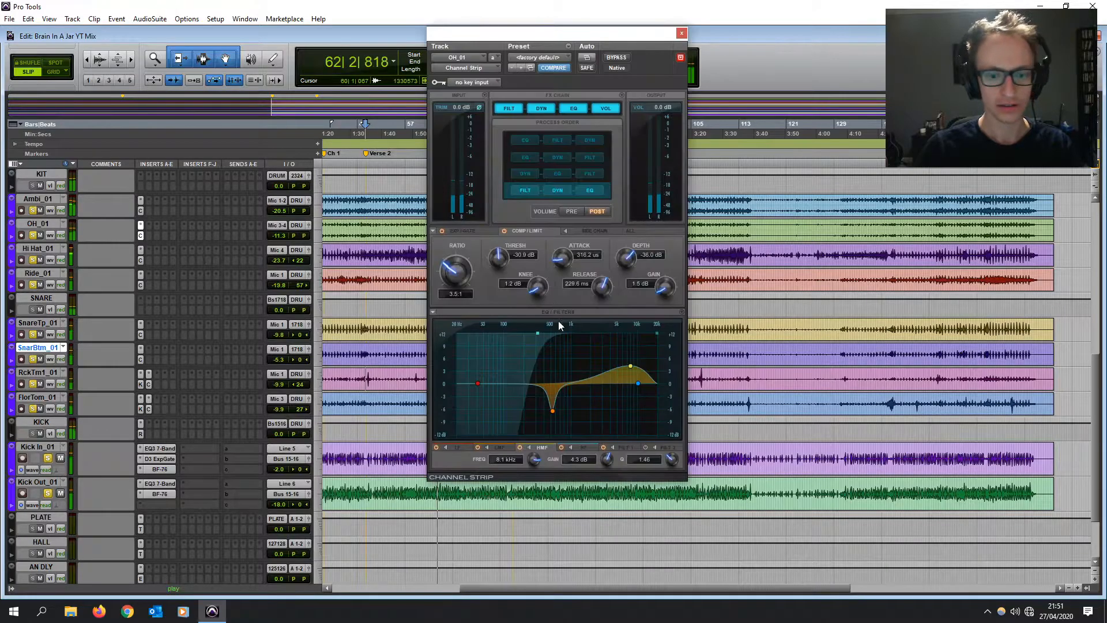
click(621, 95)
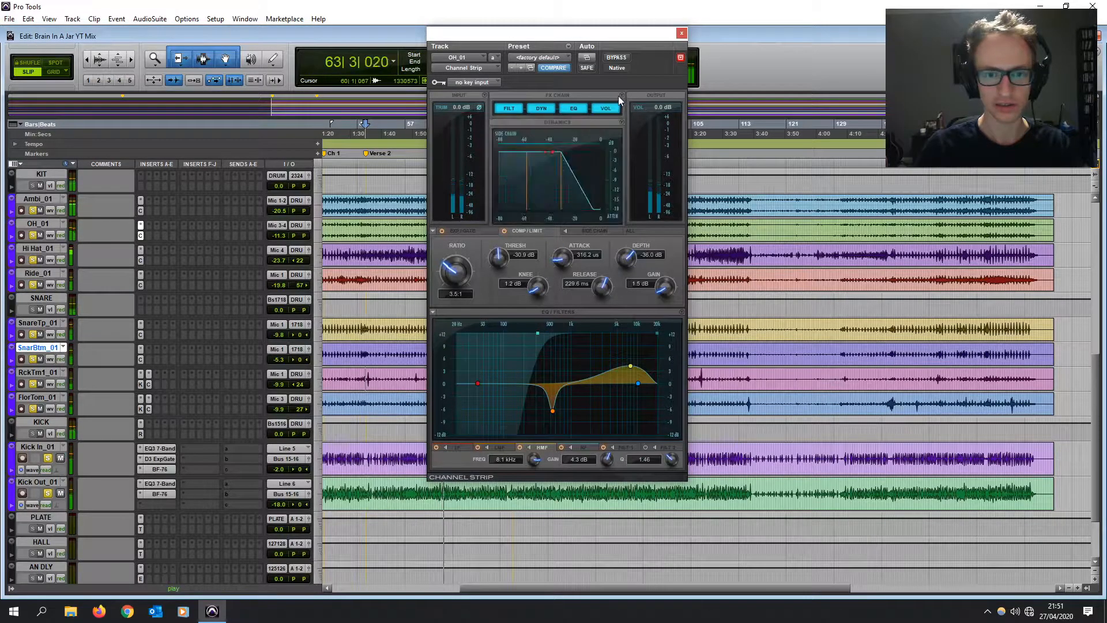
drag(281, 239, 281, 240)
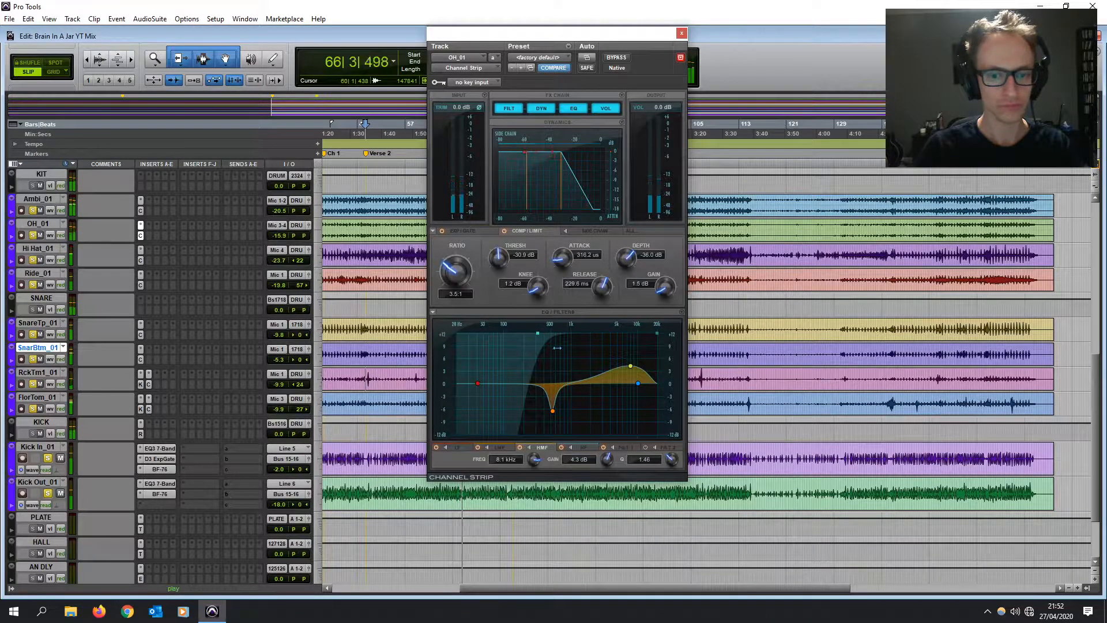
click(552, 413)
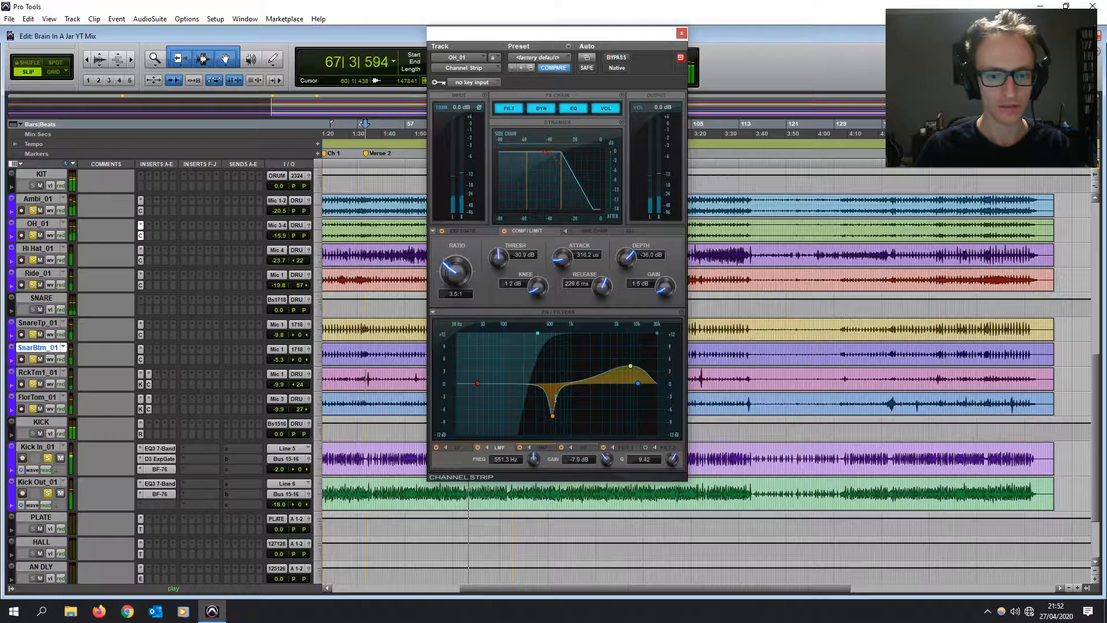
click(681, 34)
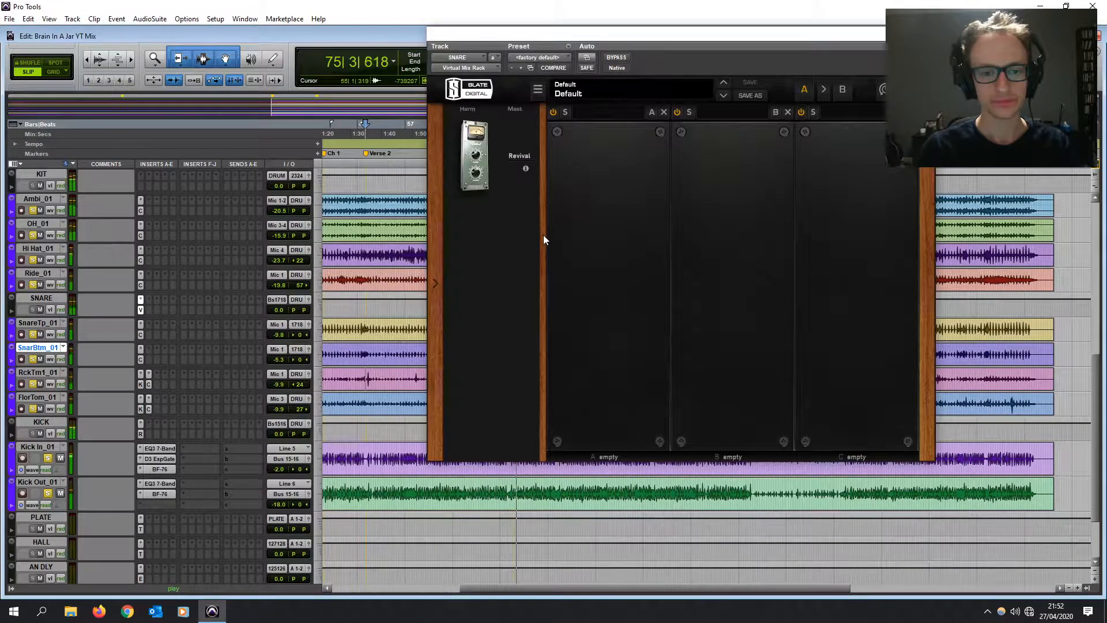
- Stop playback, load the Revival module into the first slot of the SNARE track's Virtual Mix Rack, and move the plug-in window off the Ch 1 area
key(space)
drag(474, 156, 608, 260)
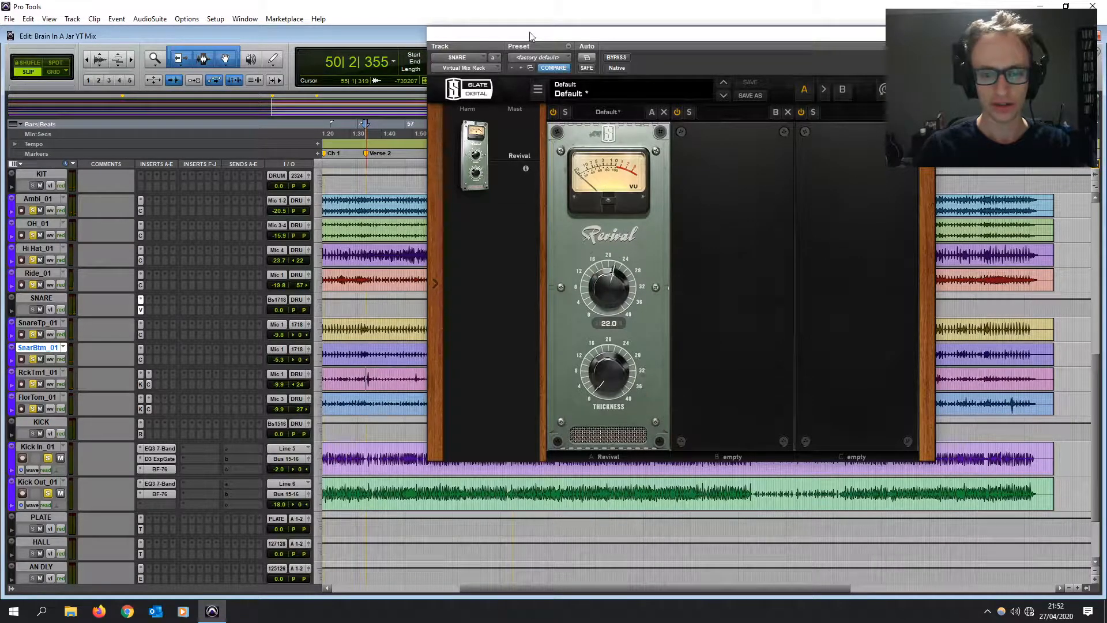
drag(530, 36, 664, 45)
scroll(391, 245, left, 1)
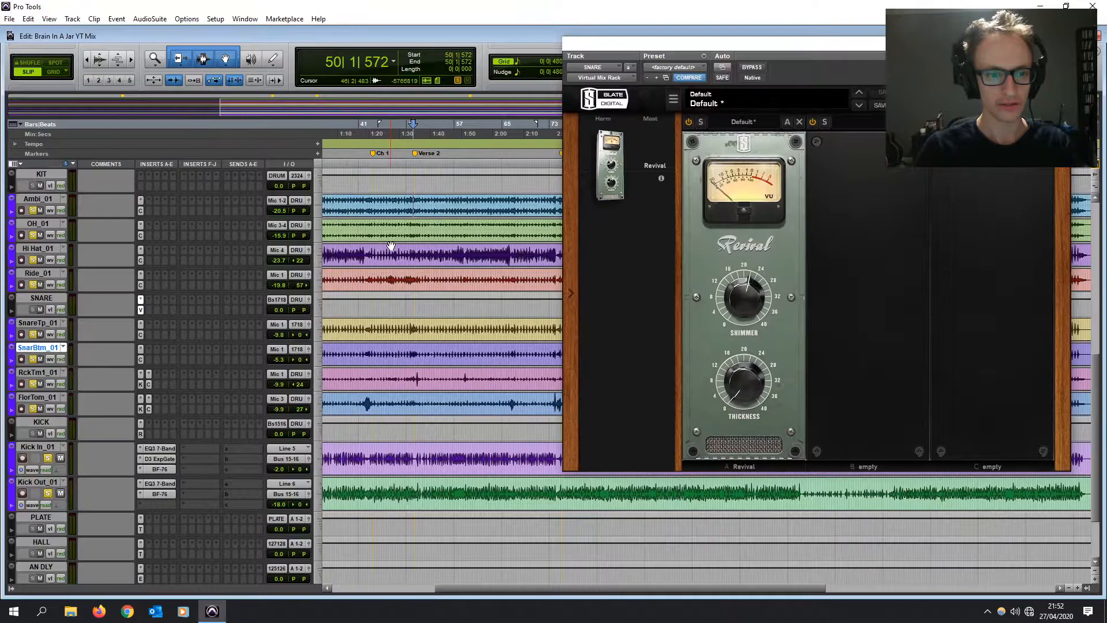
- Play the drums from Ch 1 and adjust the snare's Revival, setting Shimmer to about 30.6 and raising Thickness
drag(372, 200, 563, 200)
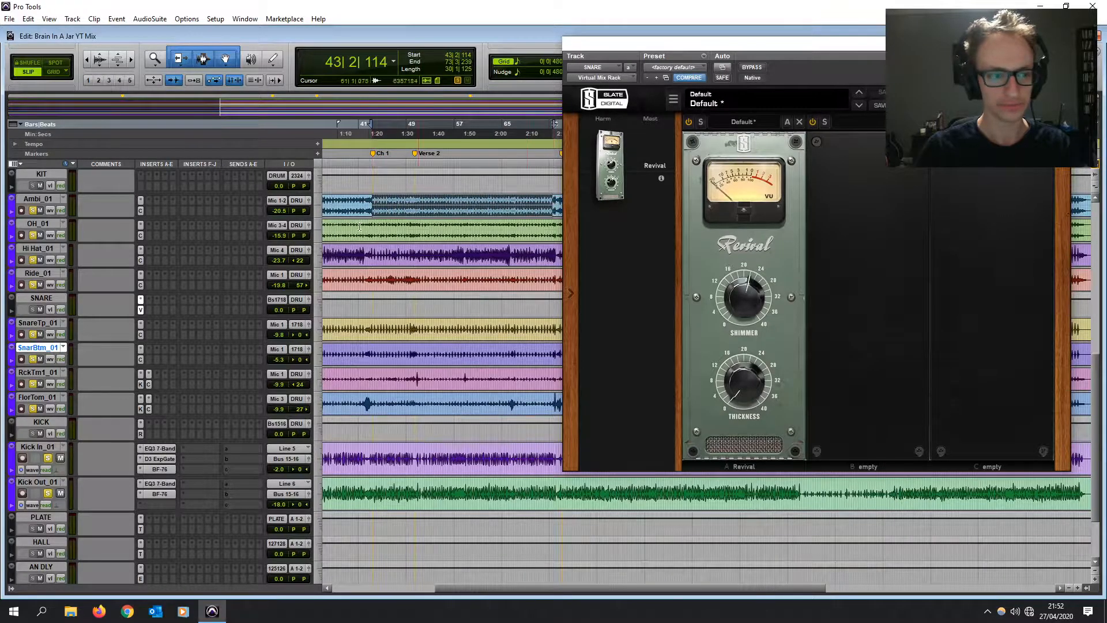
key(space)
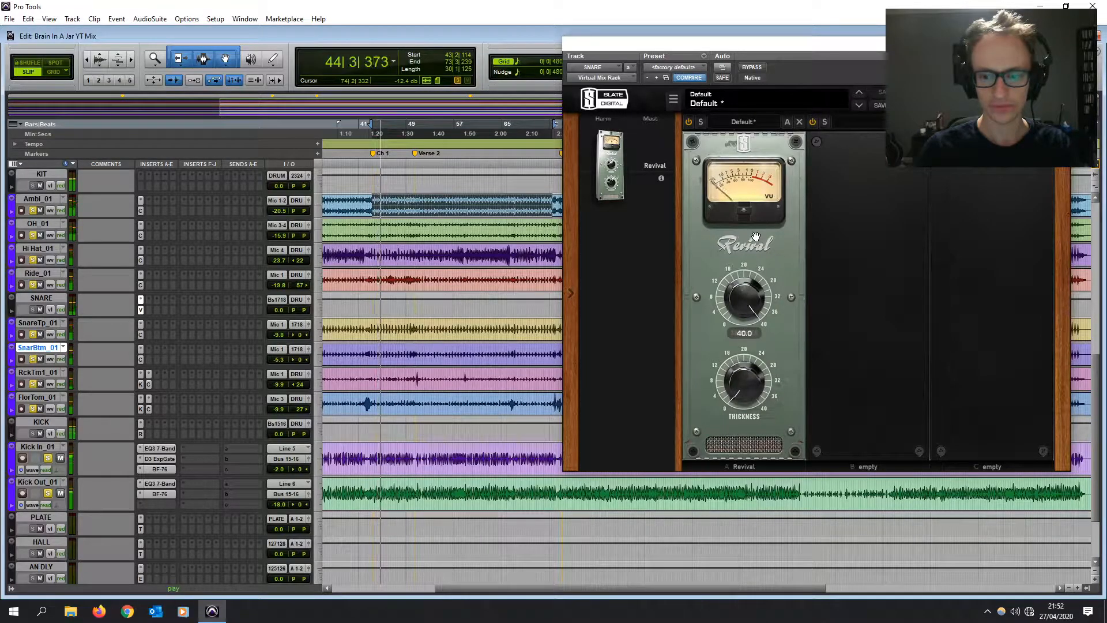
mouse_move(744, 280)
mouse_down()
mouse_move(745, 314)
mouse_move(754, 281)
mouse_up()
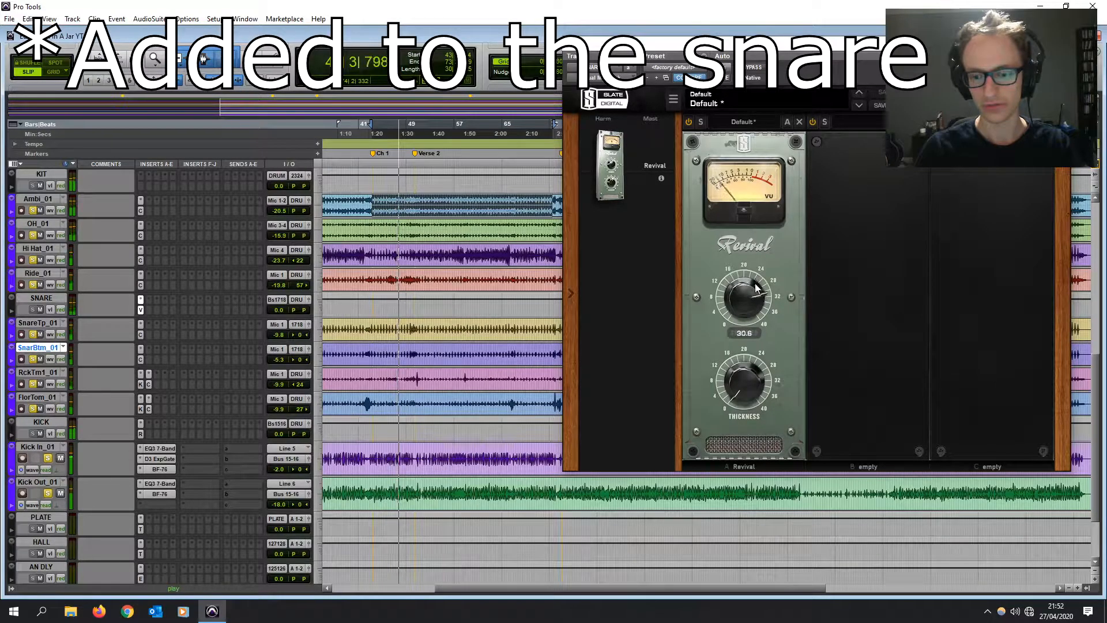
drag(745, 390, 754, 319)
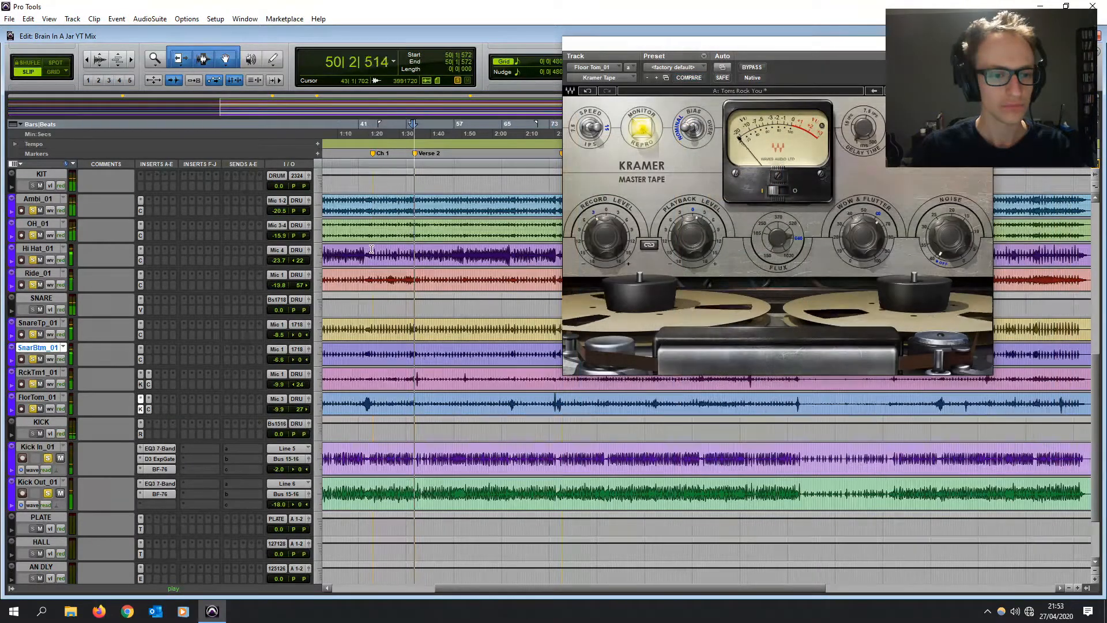
- Play the drums from the start of Ch 1 and lower the snare top to -10.5 dB and the snare bottom to -8.6 dB
drag(371, 250, 511, 253)
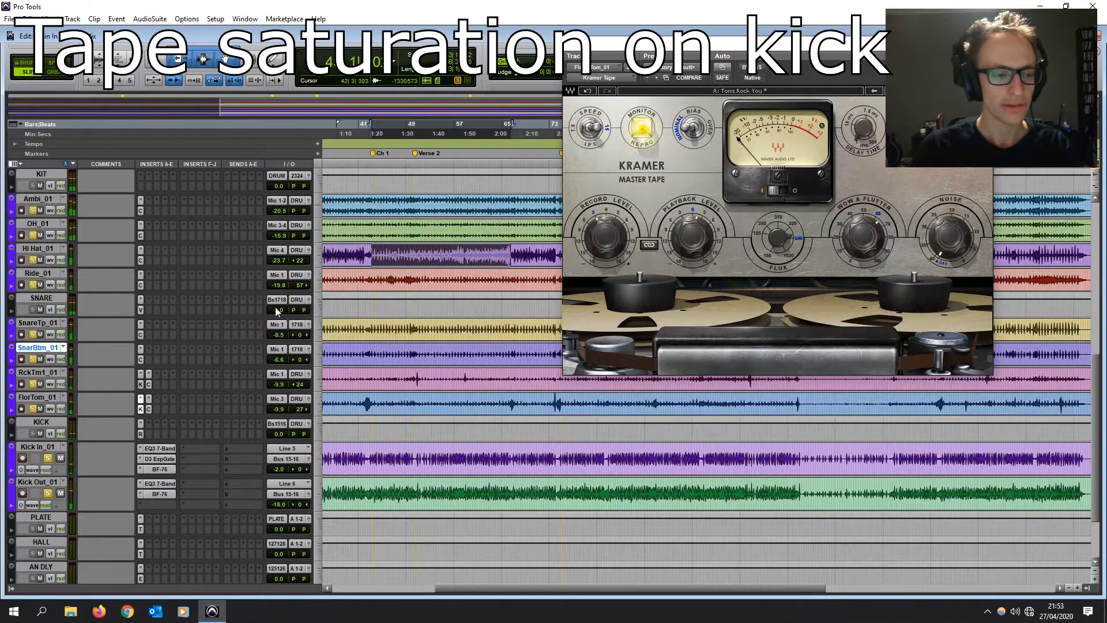
drag(279, 334, 280, 337)
click(151, 309)
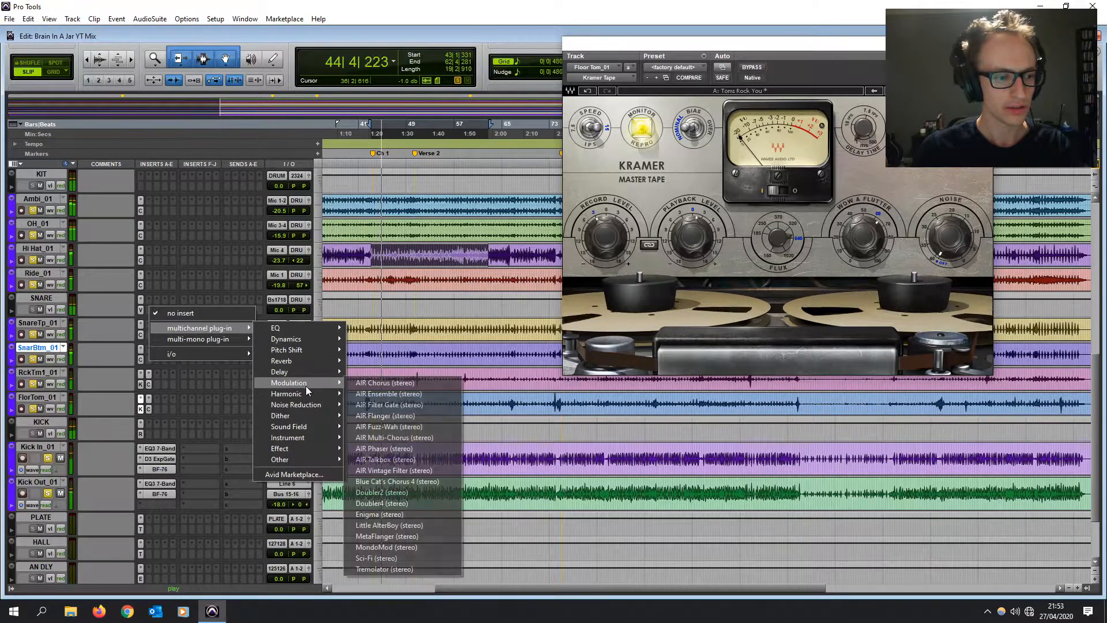
mouse_move(307, 405)
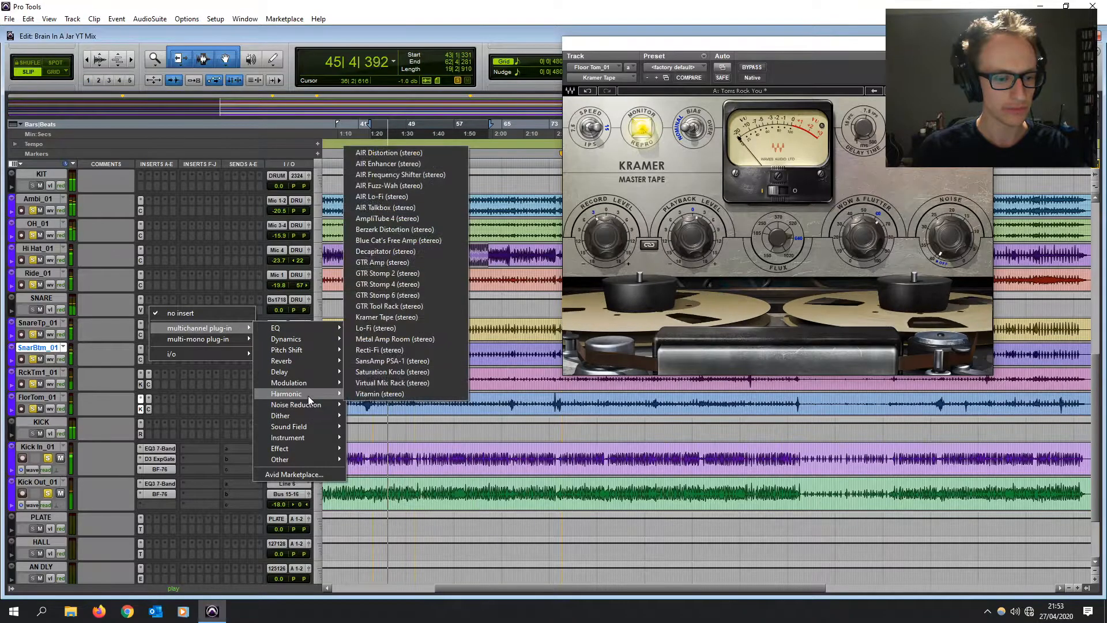
click(378, 206)
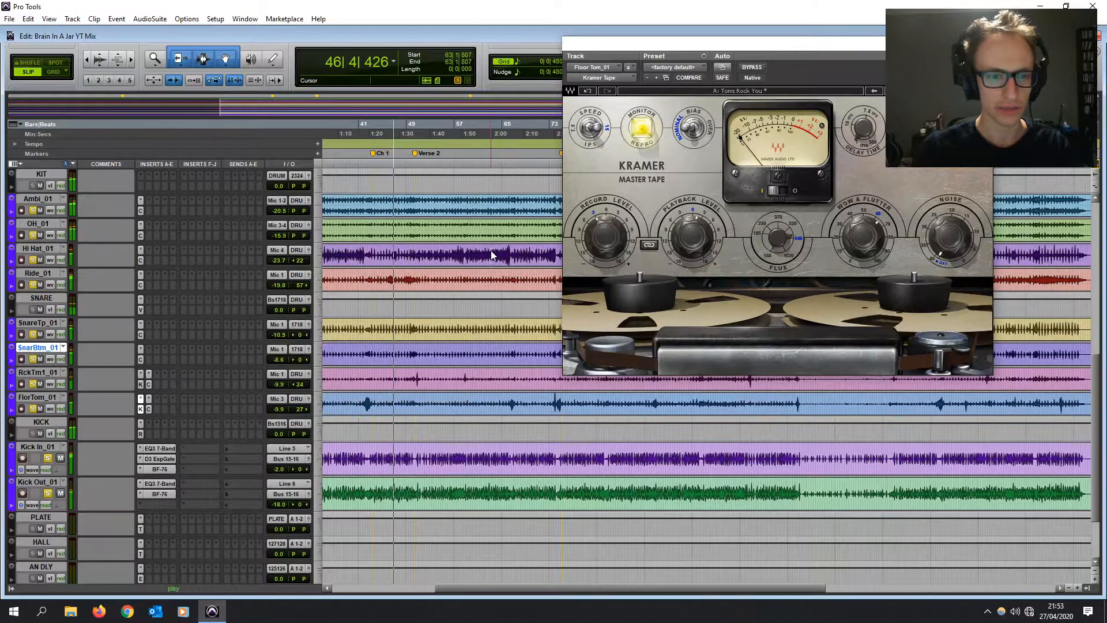
- Close the floor tom's Kramer Tape window and insert the stereo C6 multiband compressor on the KIT track
click(983, 43)
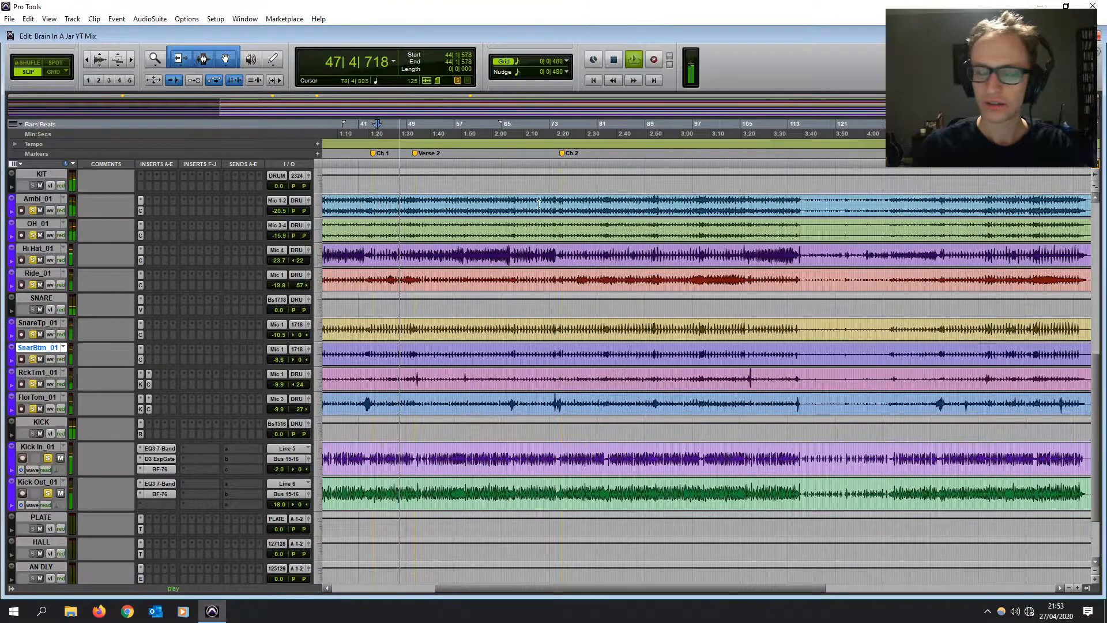
click(139, 188)
mouse_move(212, 204)
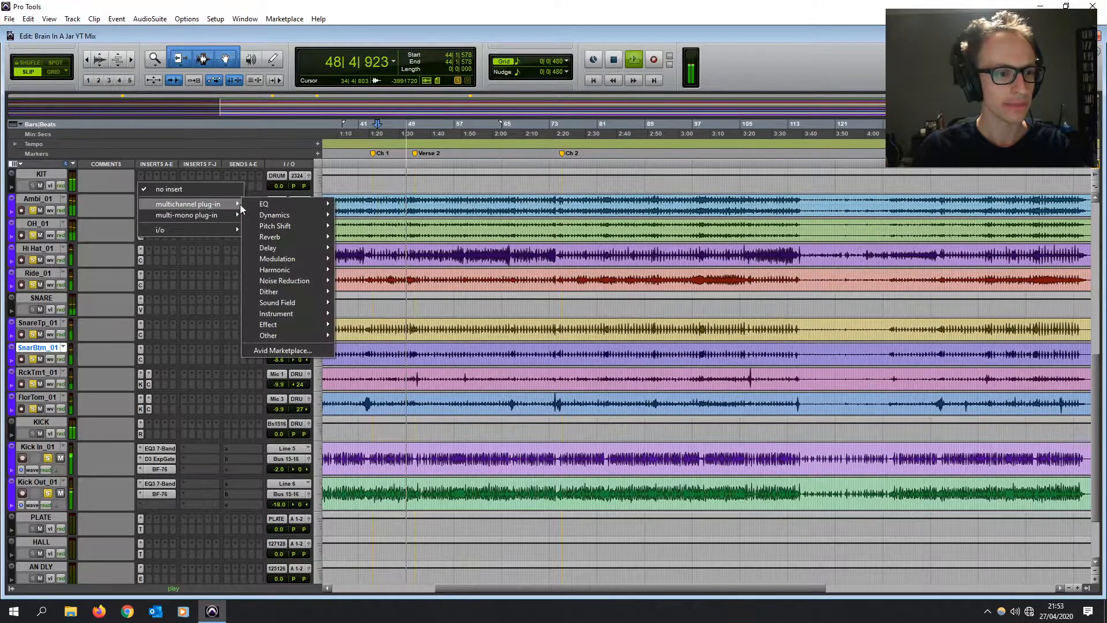
mouse_move(307, 217)
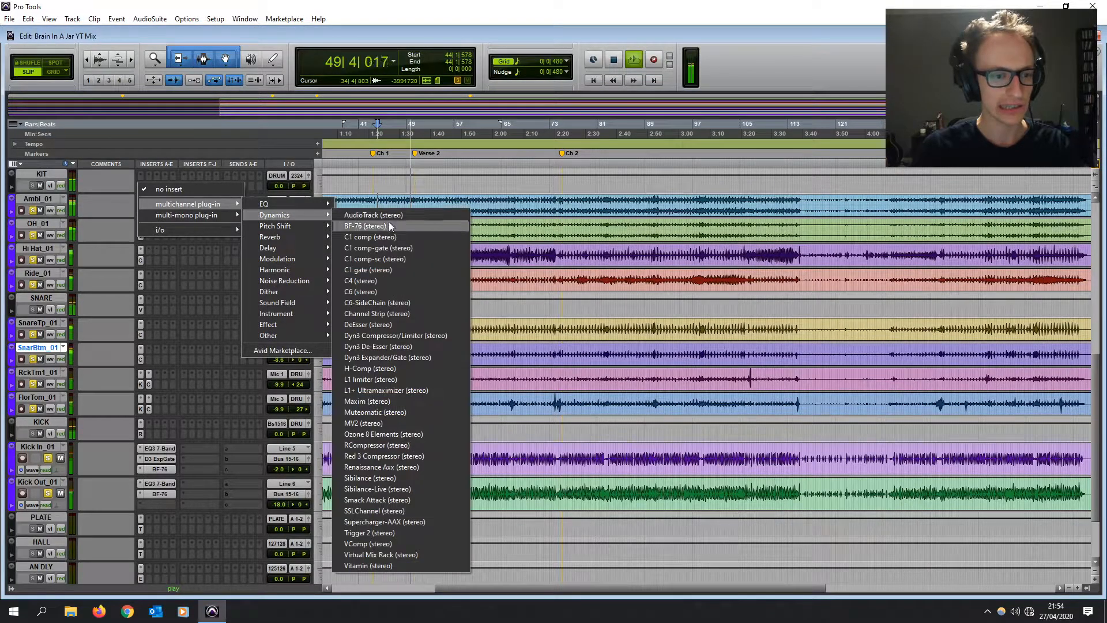
click(397, 294)
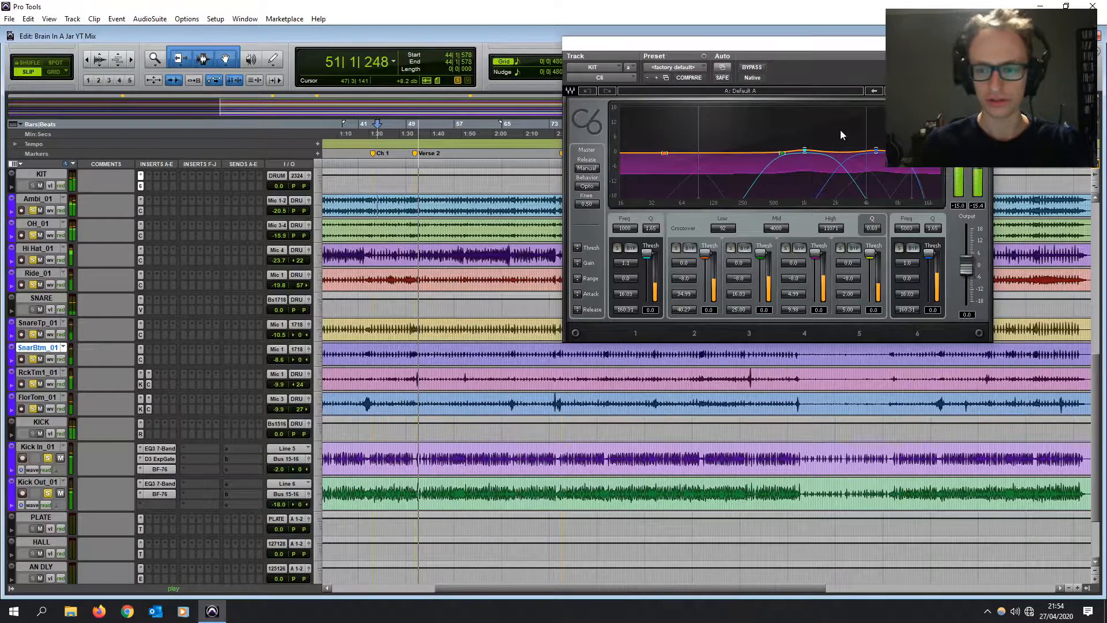
- Load the Full Drum Set preset from the C6's drum presets
click(945, 90)
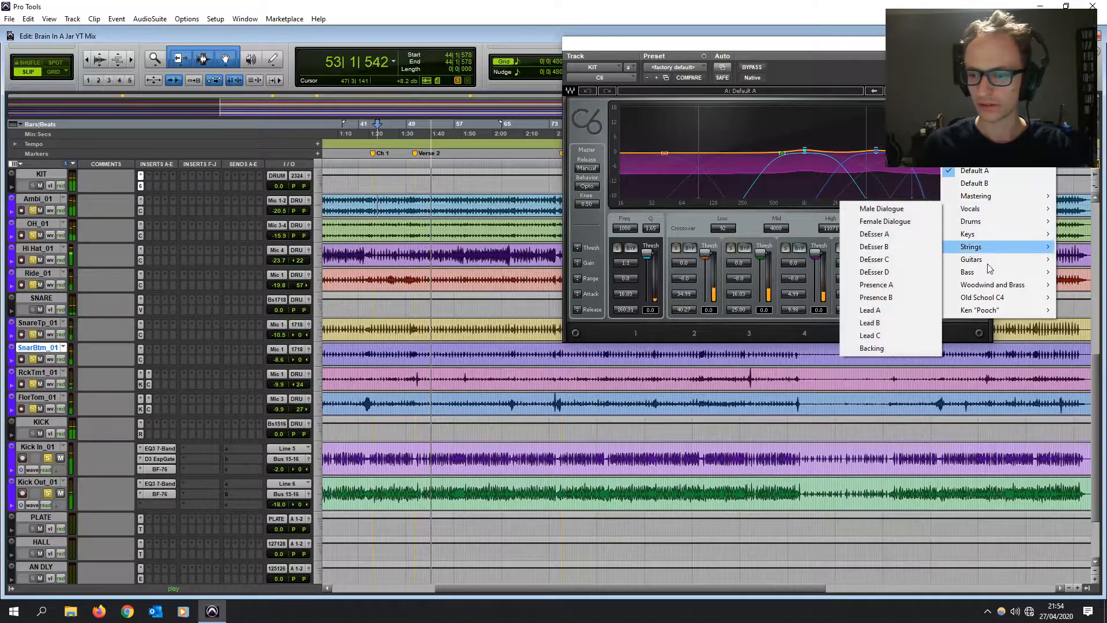
mouse_move(987, 227)
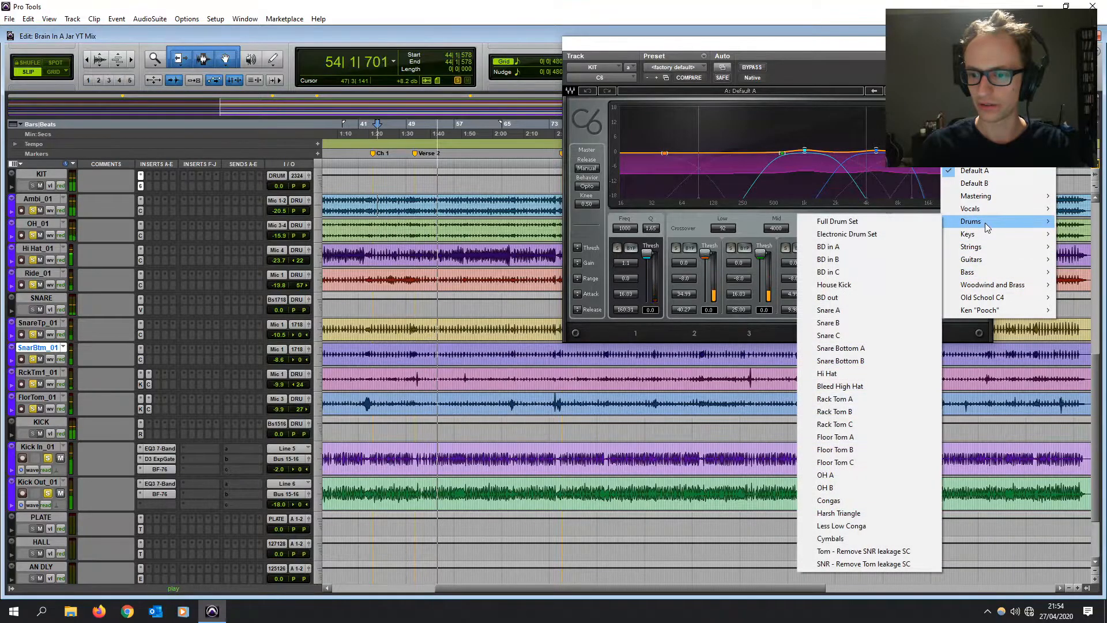
click(871, 226)
- Set the gain of C6 bands 2, 5 and 6 to 0
double_click(686, 264)
text(0)
key(Return)
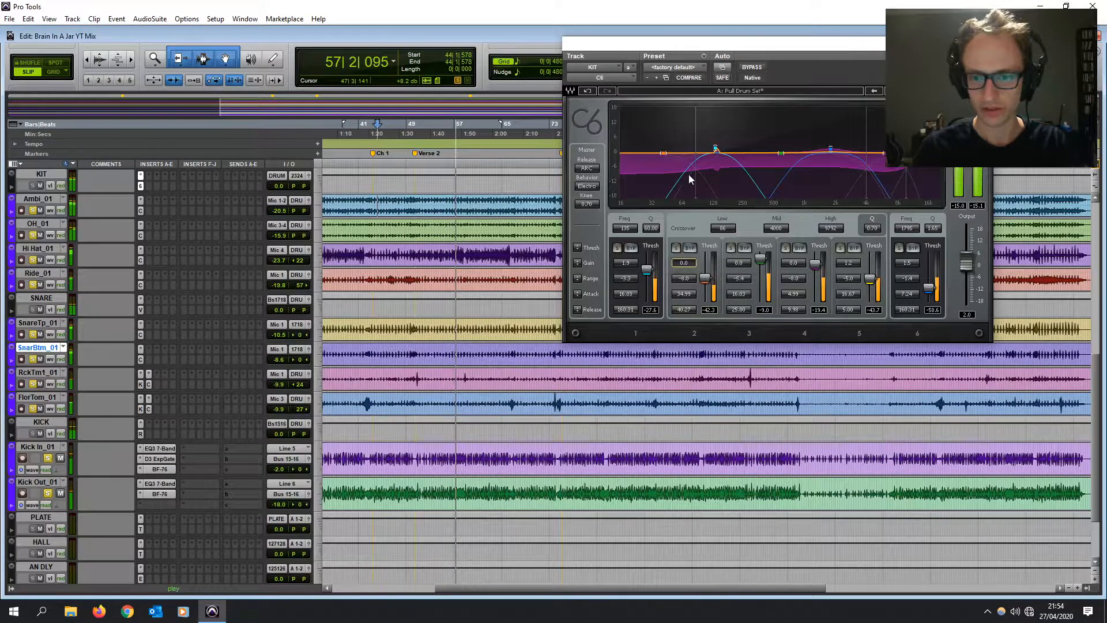
double_click(901, 264)
text(0)
key(Return)
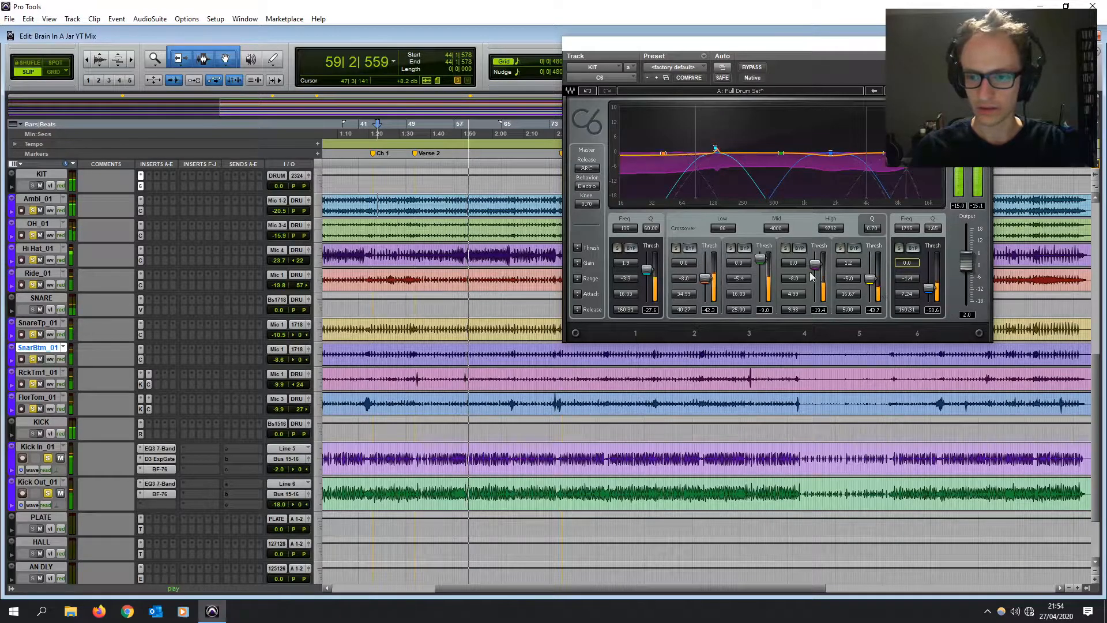
double_click(848, 263)
text(0)
key(Return)
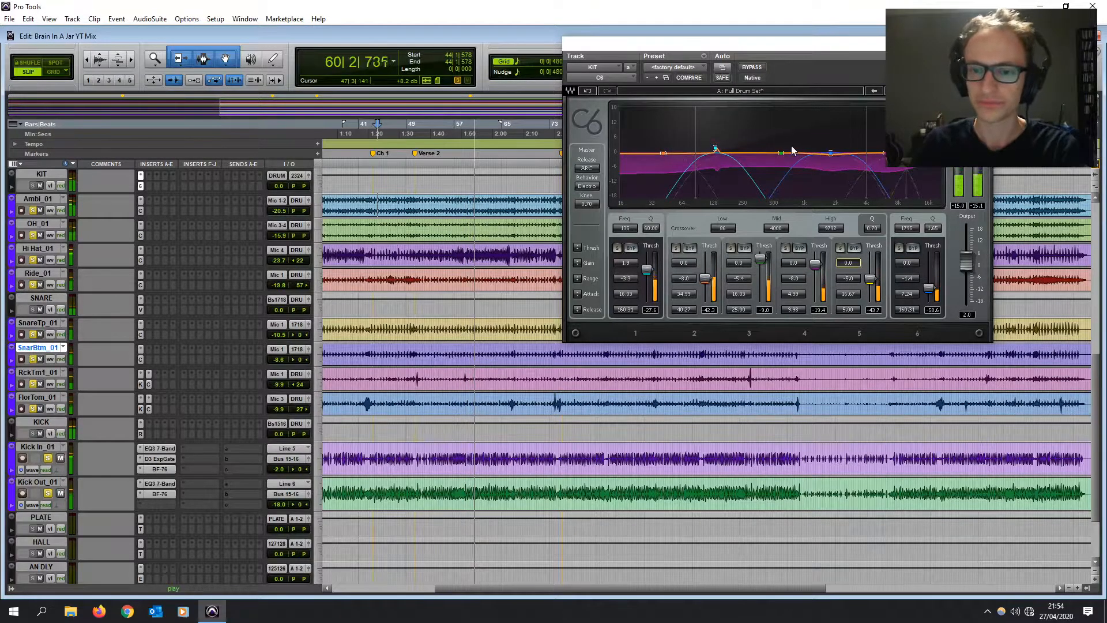
- Set the thresholds of C6 bands 1 and 2 to -26.4 and, with playback stopped, bring the whole plug-in window into clear view
drag(647, 269, 706, 269)
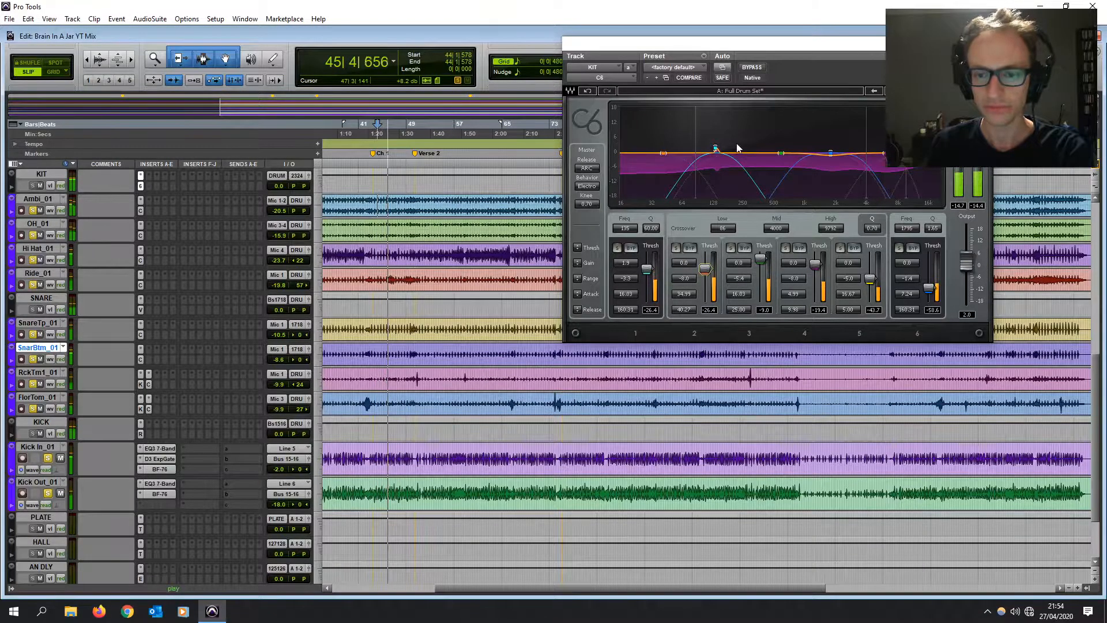
key(space)
drag(836, 46, 648, 101)
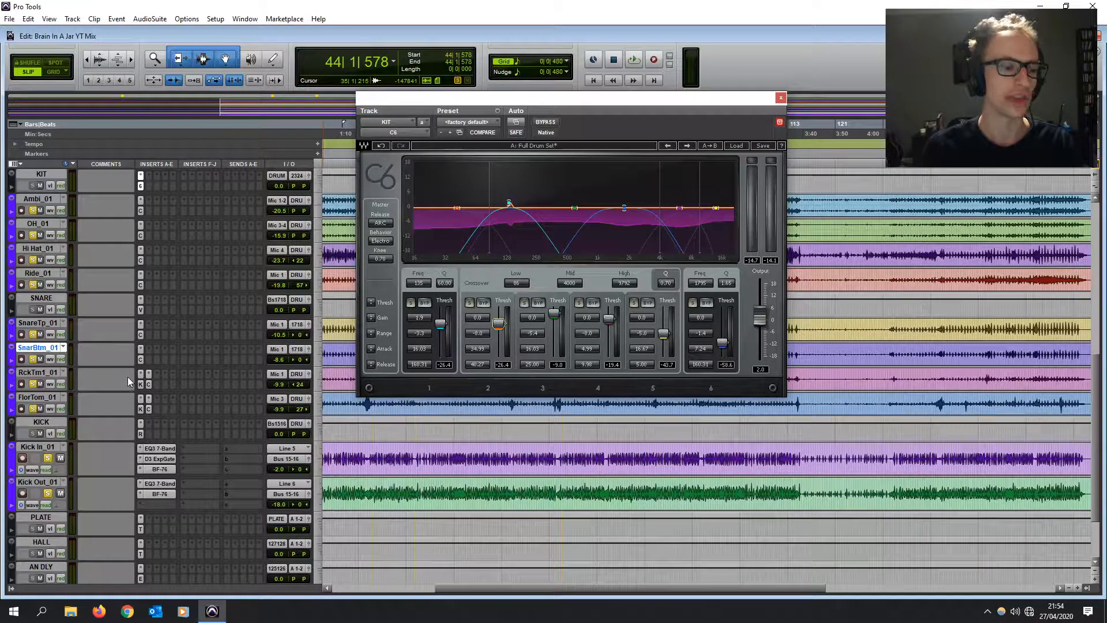
drag(486, 98, 496, 118)
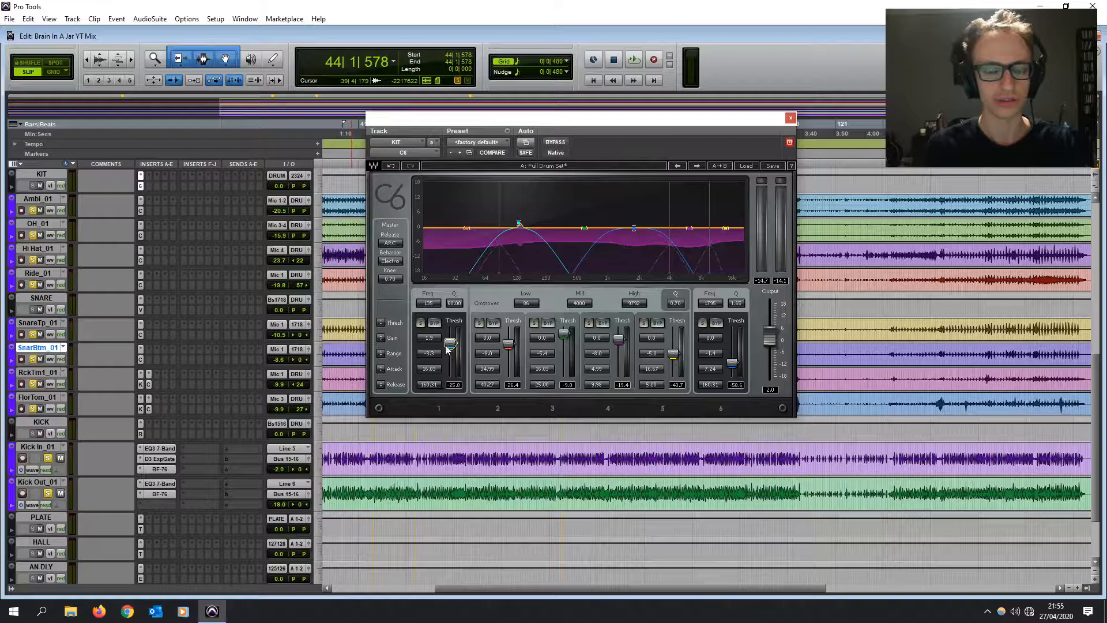
drag(482, 120, 507, 125)
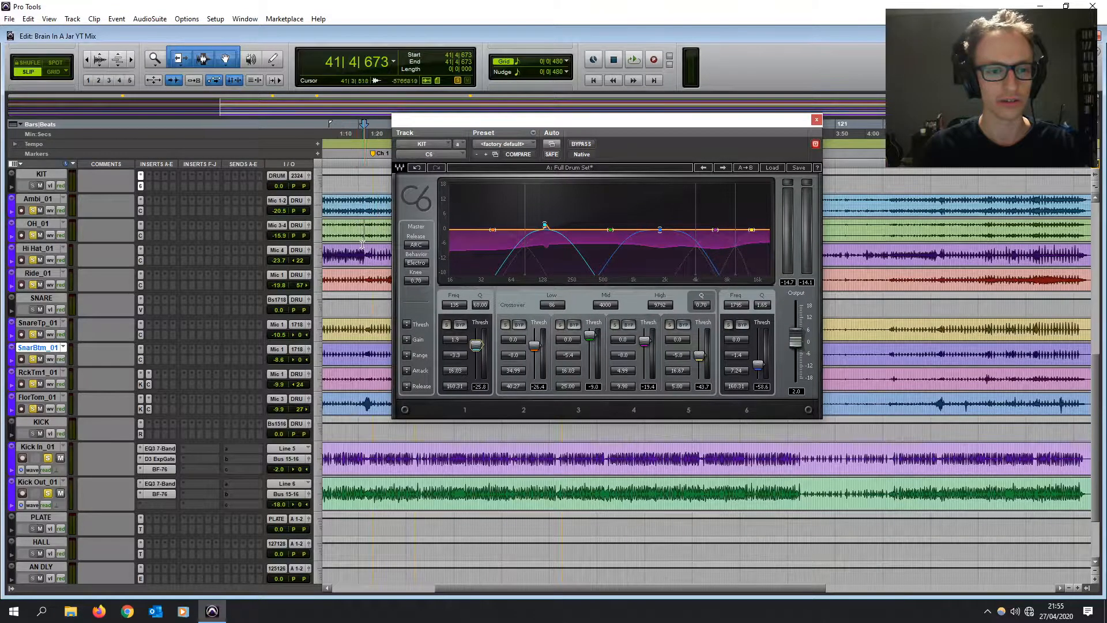
- Play the drums from about bar 42, just before Ch 1, and set the gain of C6 band 1 to 0
key(space)
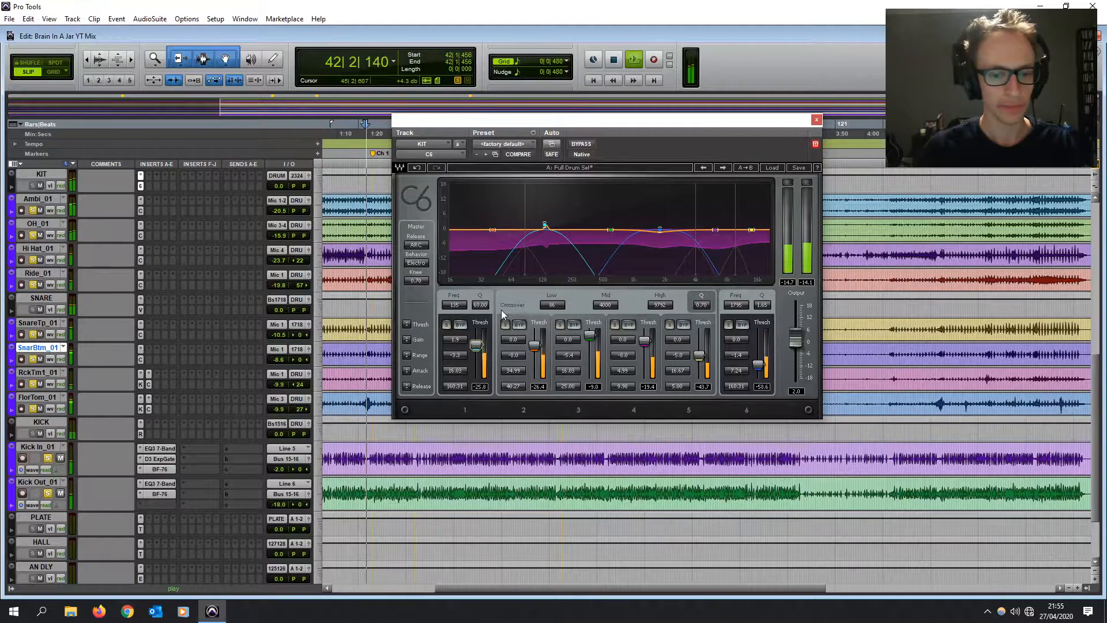
click(450, 340)
text(0)
key(Return)
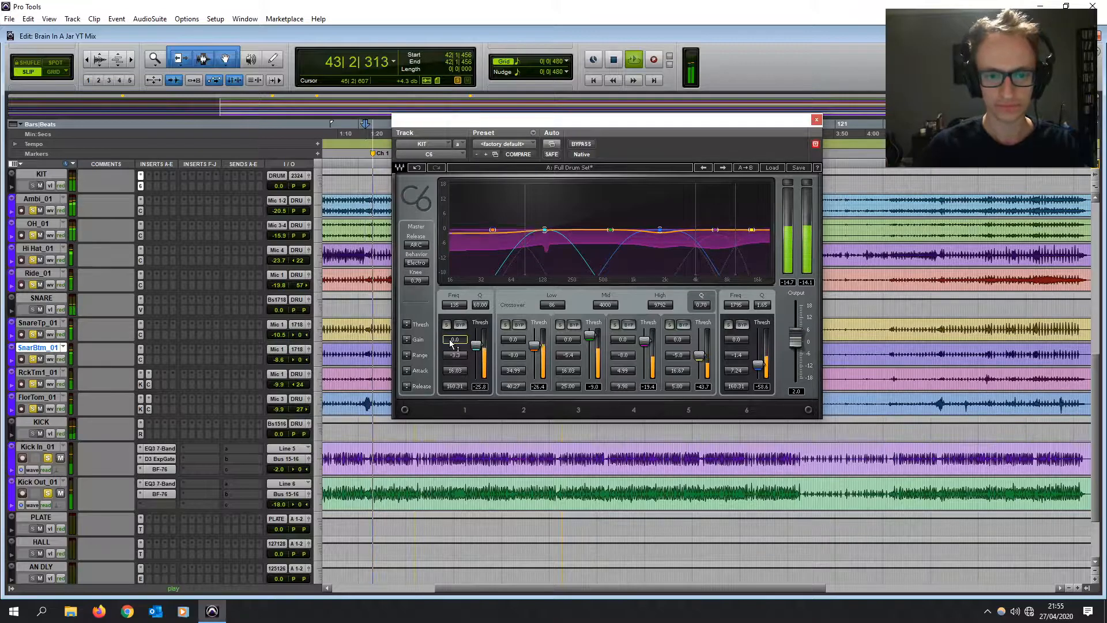
- Solo C6 band 1 and set its range to -0.9
click(447, 325)
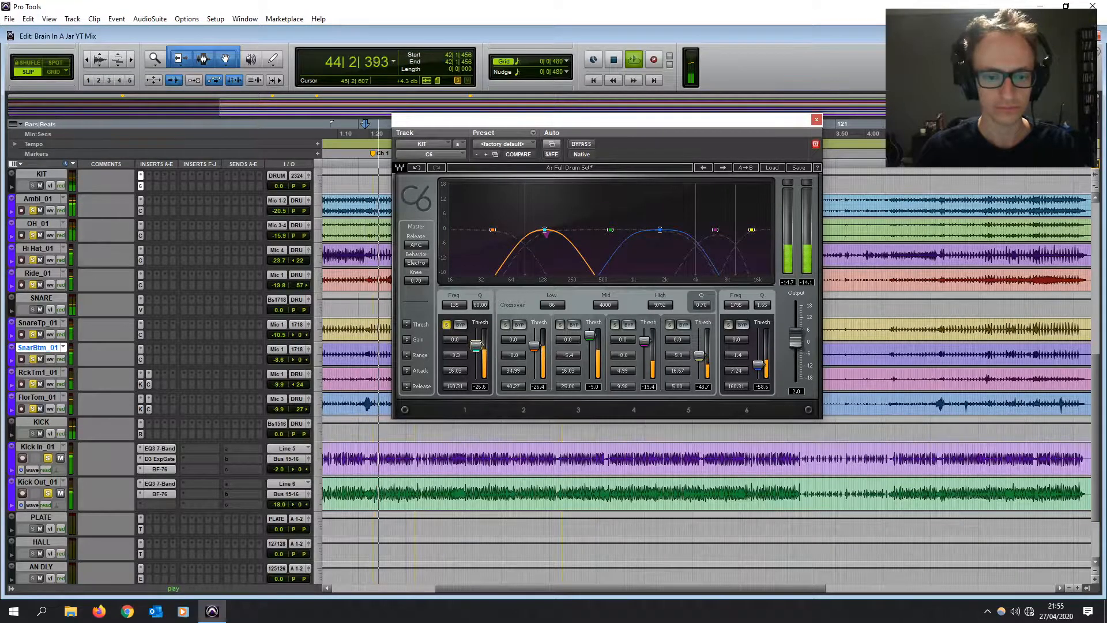
click(454, 355)
text(-0.9)
key(Return)
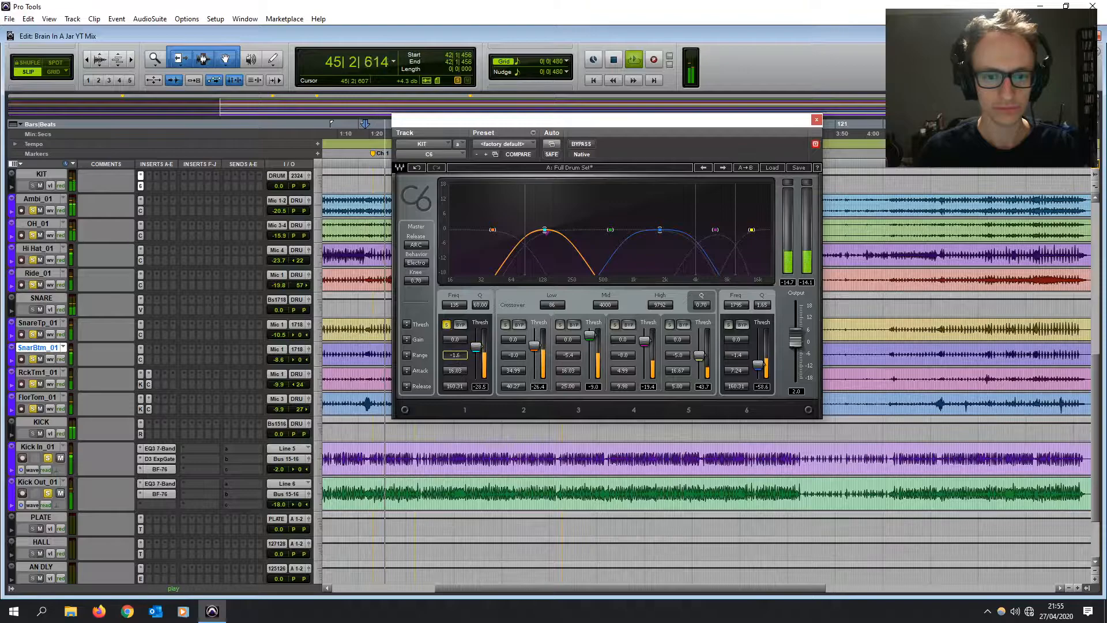
- Audition C6 bands 2 and 3 in solo, and with band 6 soloed set its frequency to 500 and threshold to -41.6
click(505, 325)
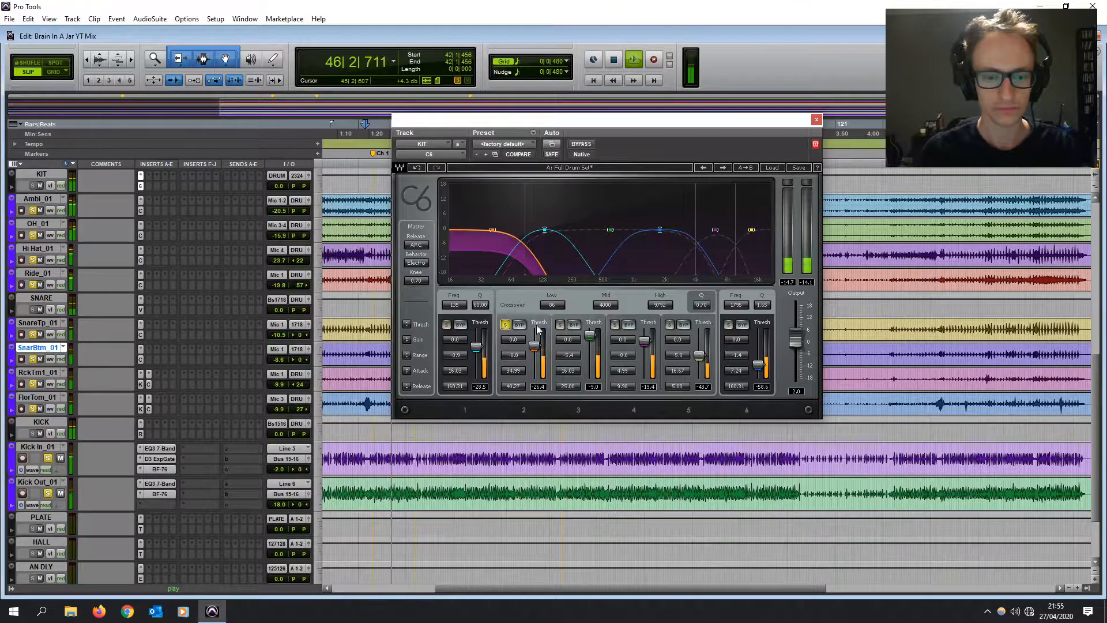
click(559, 324)
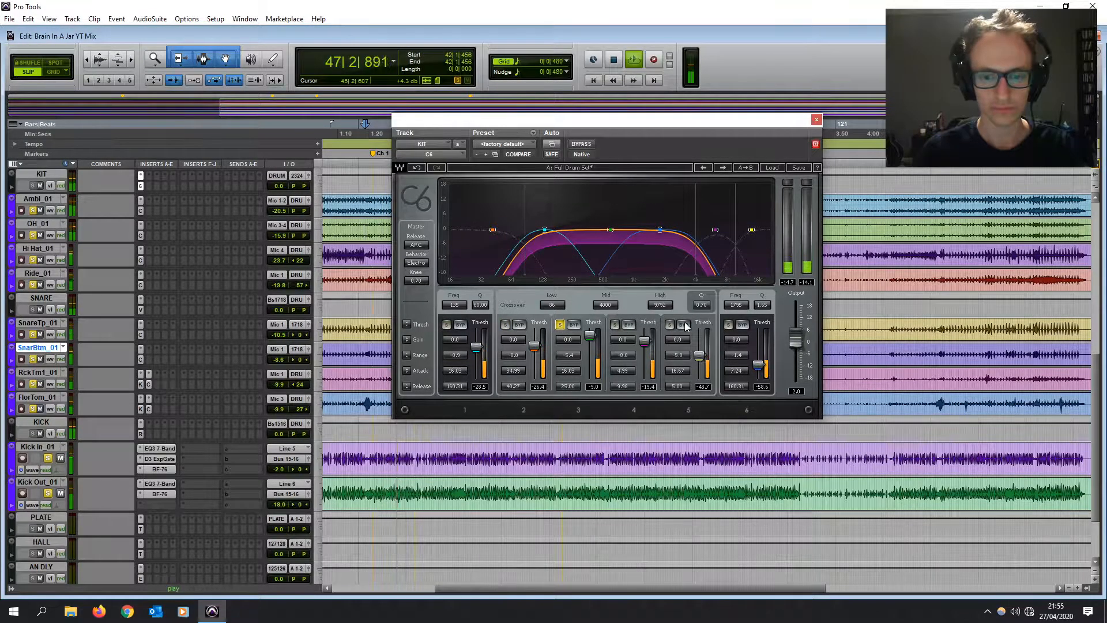
click(728, 324)
drag(736, 305, 758, 354)
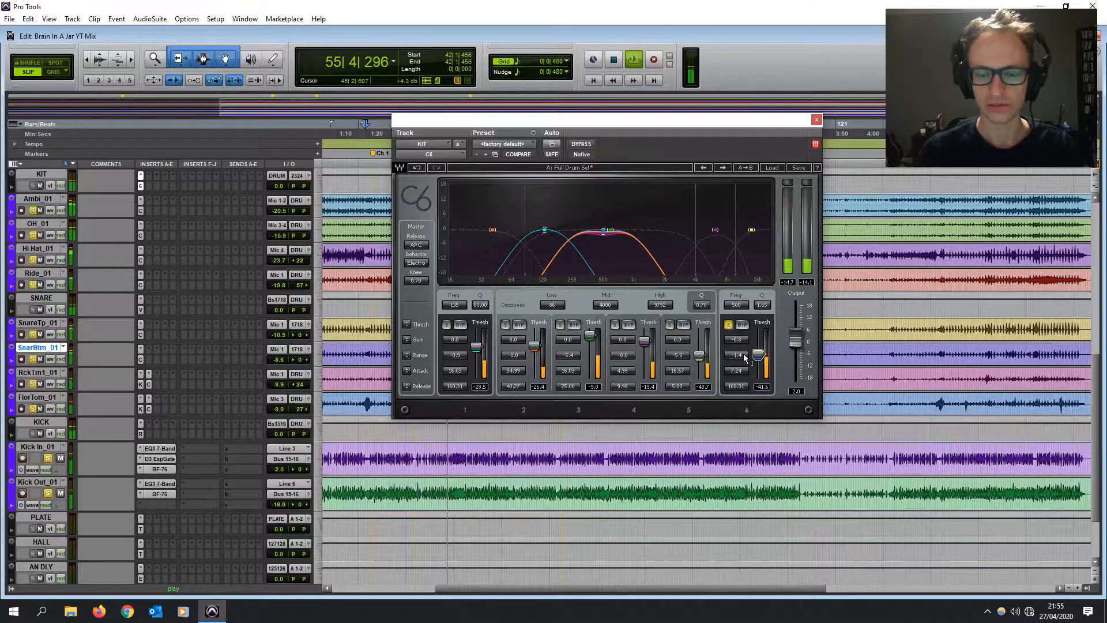
click(728, 326)
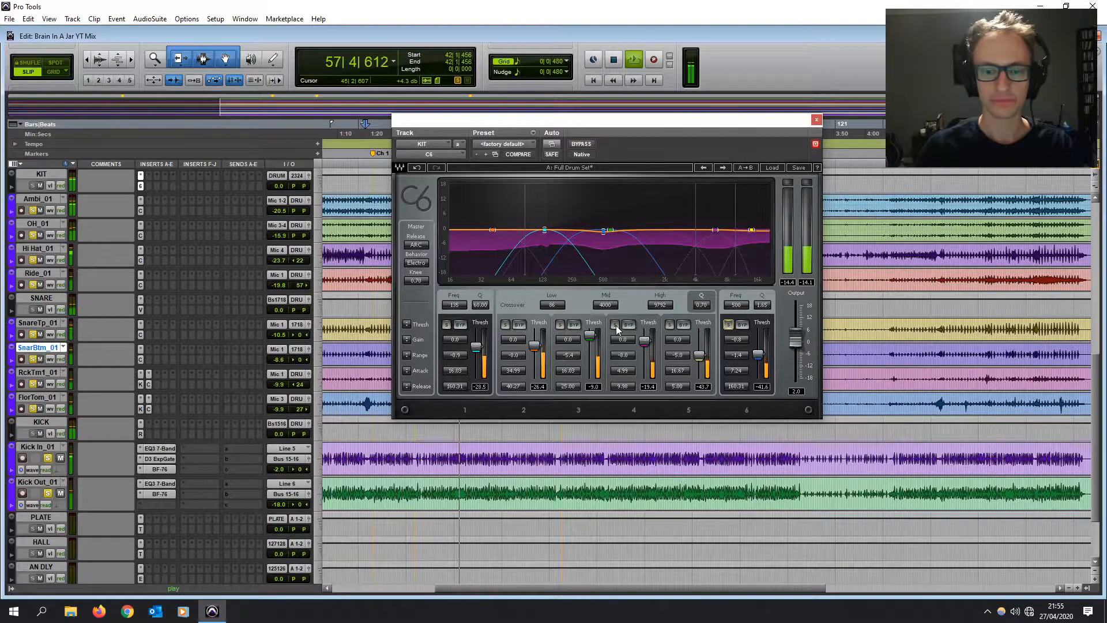
- Set the C6 thresholds to -34.3 for band 3, -42.3 for band 4, -39.1 for band 5 and -29.9 for band 1
drag(644, 340, 589, 350)
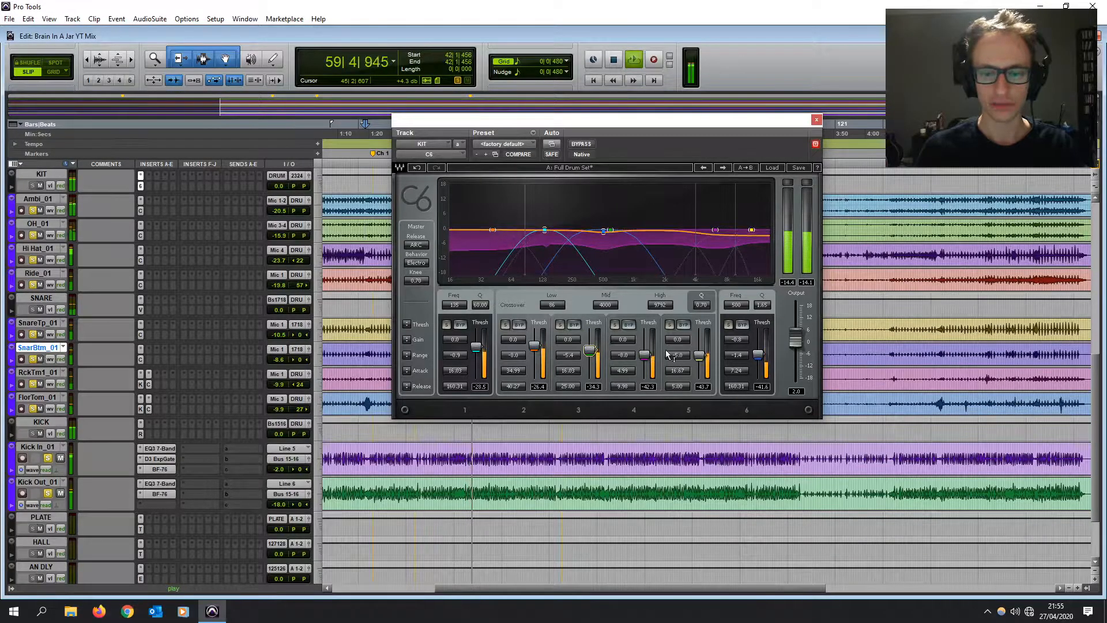
drag(699, 355, 701, 353)
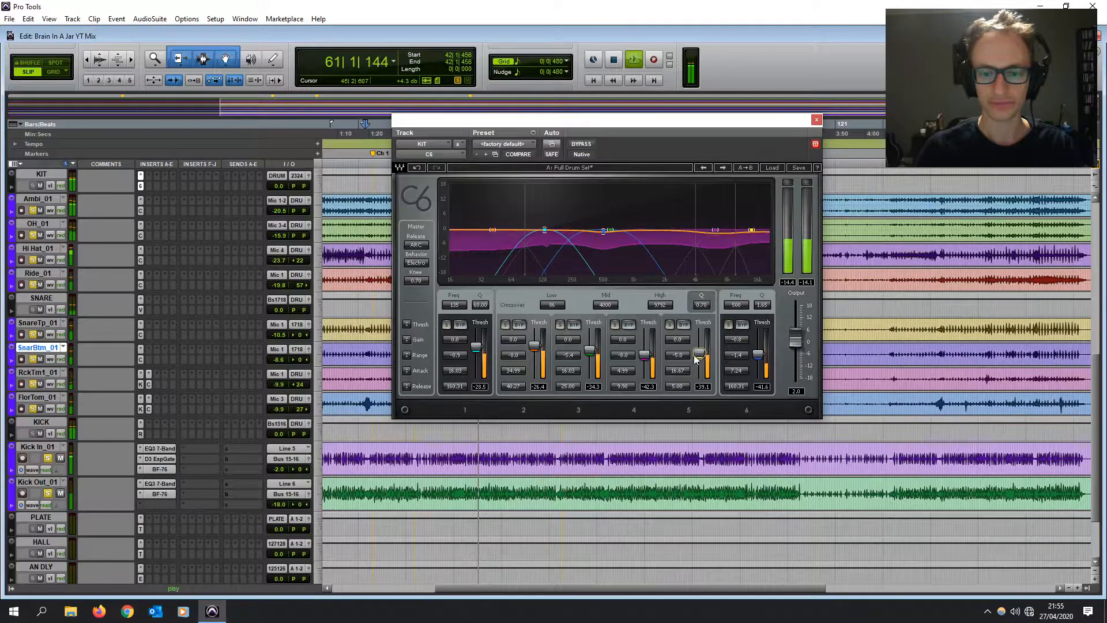
drag(479, 336, 480, 336)
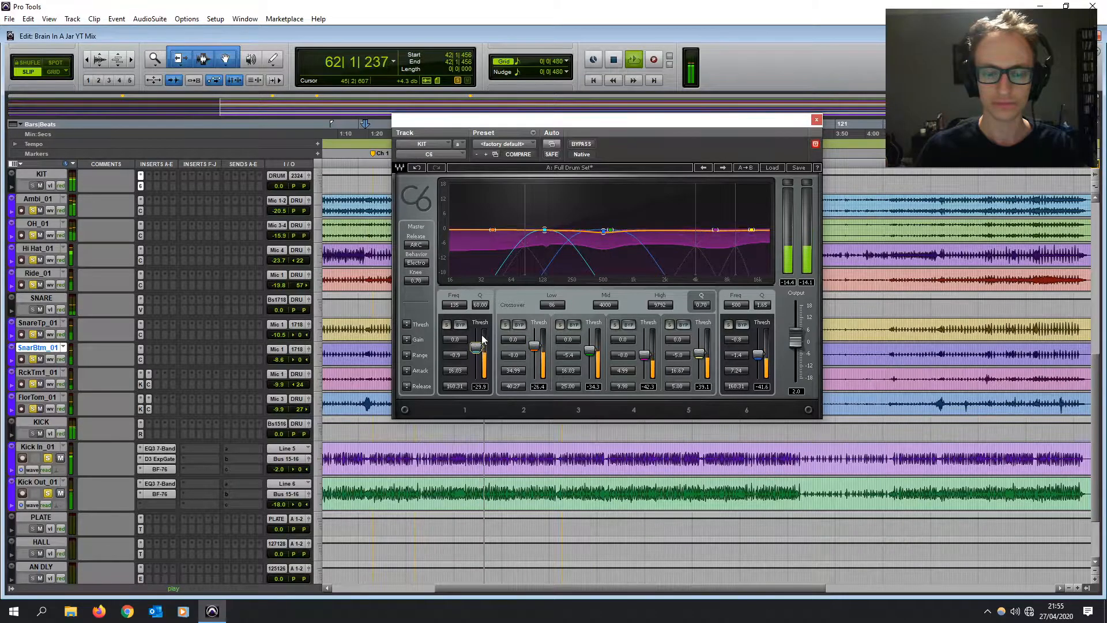
- Compare the drums with C6 bypassed and active, set band 4's gain to 0.4 and close the plug-in
click(582, 144)
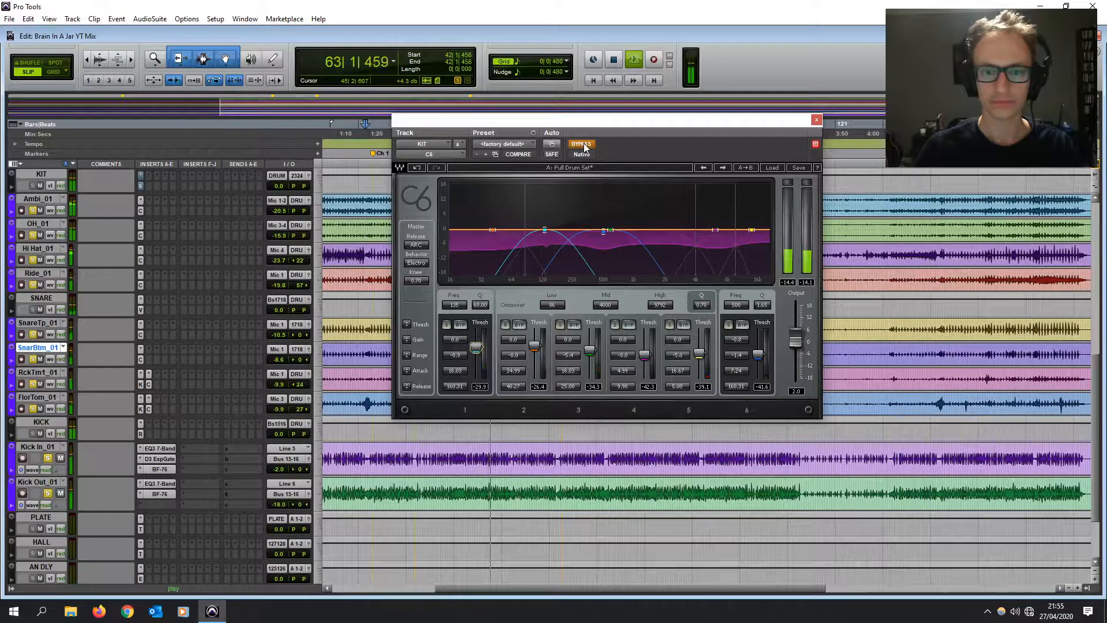
click(582, 145)
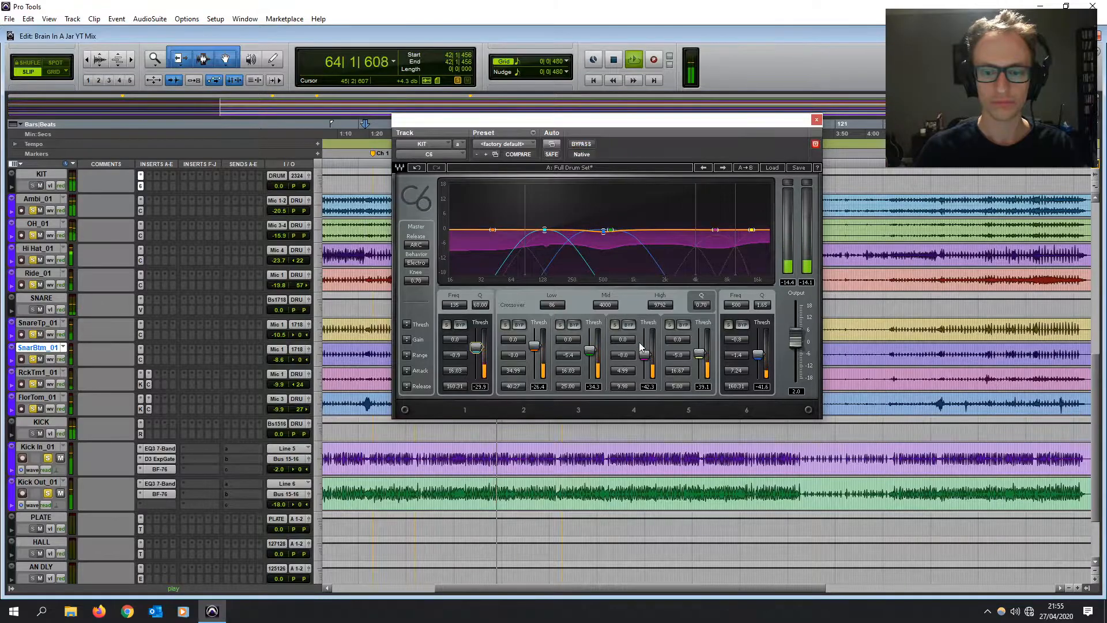
mouse_move(622, 340)
mouse_down()
mouse_move(621, 322)
mouse_move(621, 339)
mouse_up()
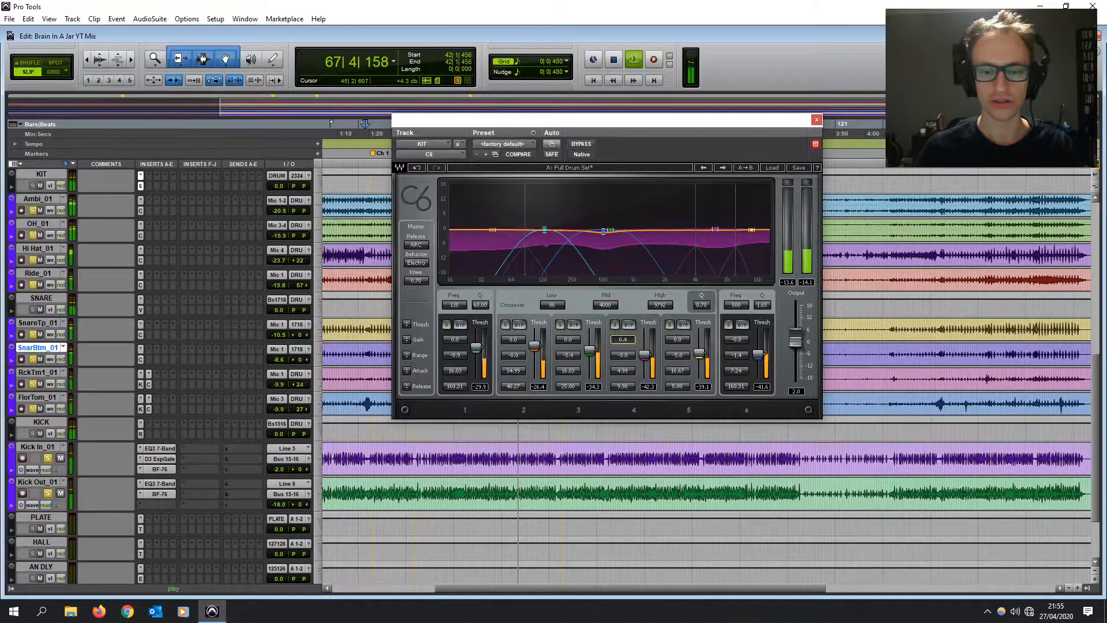
click(816, 121)
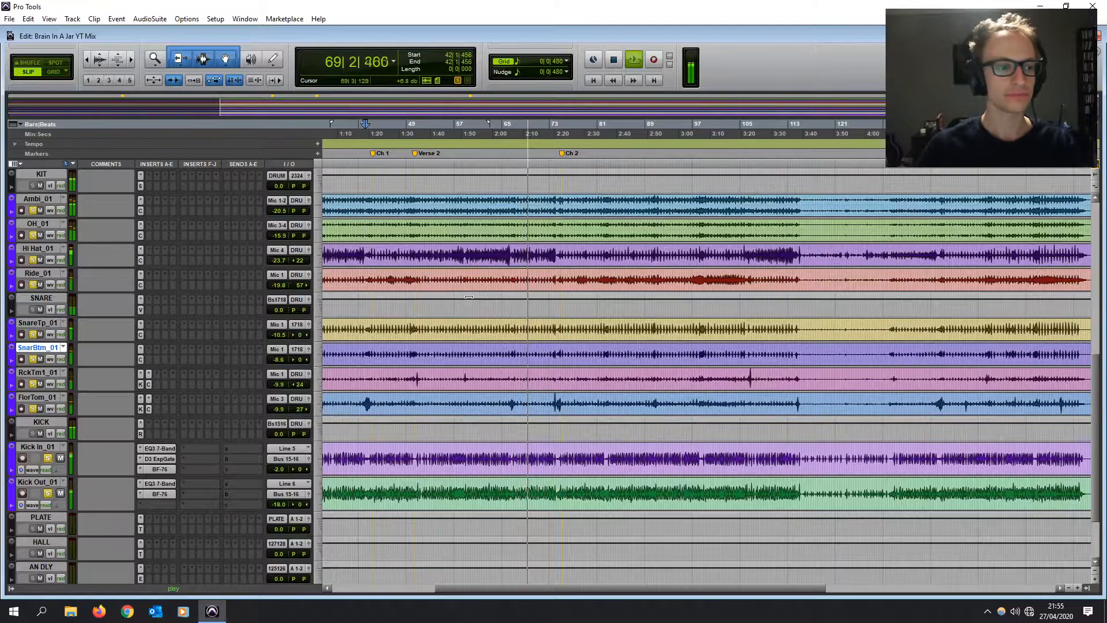
- Stop playback and place the playback start at about bar 18, just before Verse 1
scroll(467, 294, left, 2)
scroll(466, 294, up, 2)
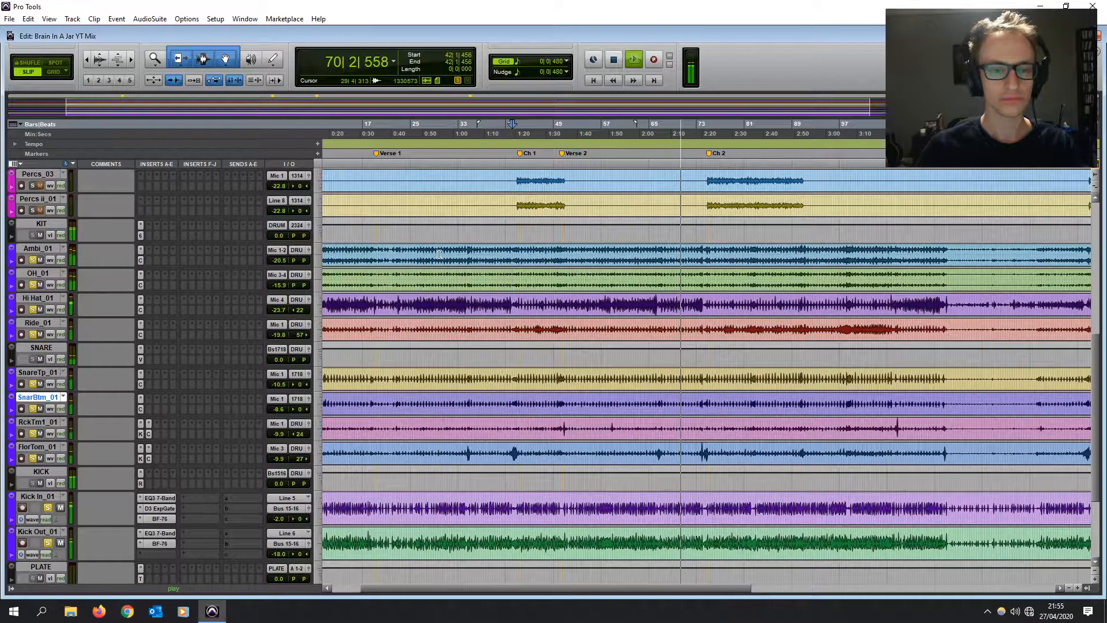
key(space)
scroll(441, 256, left, 1)
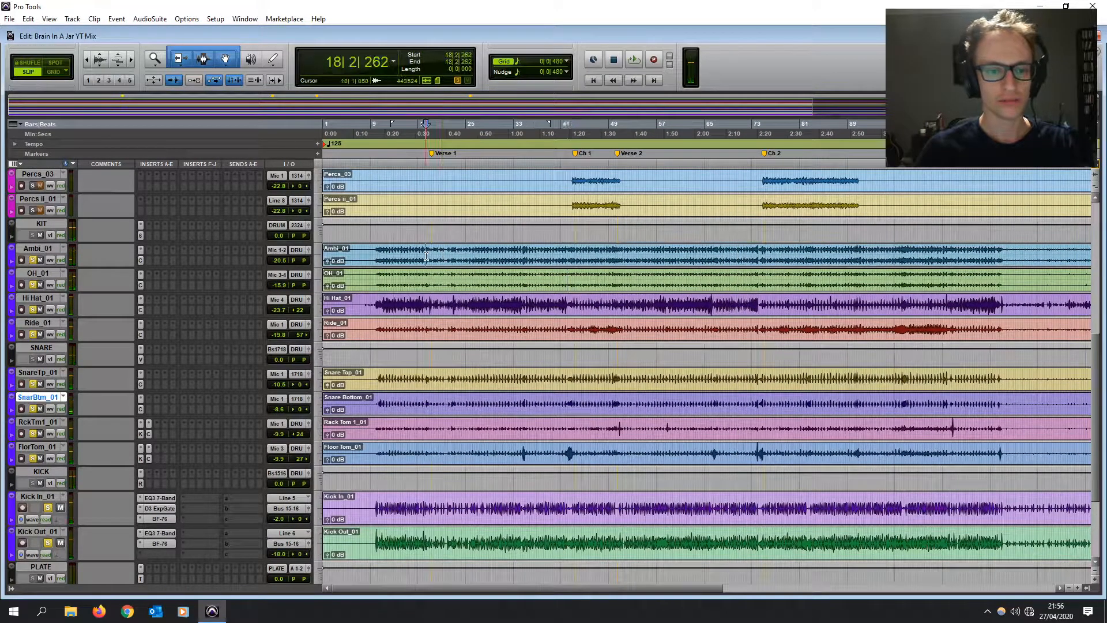
scroll(150, 479, down, 4)
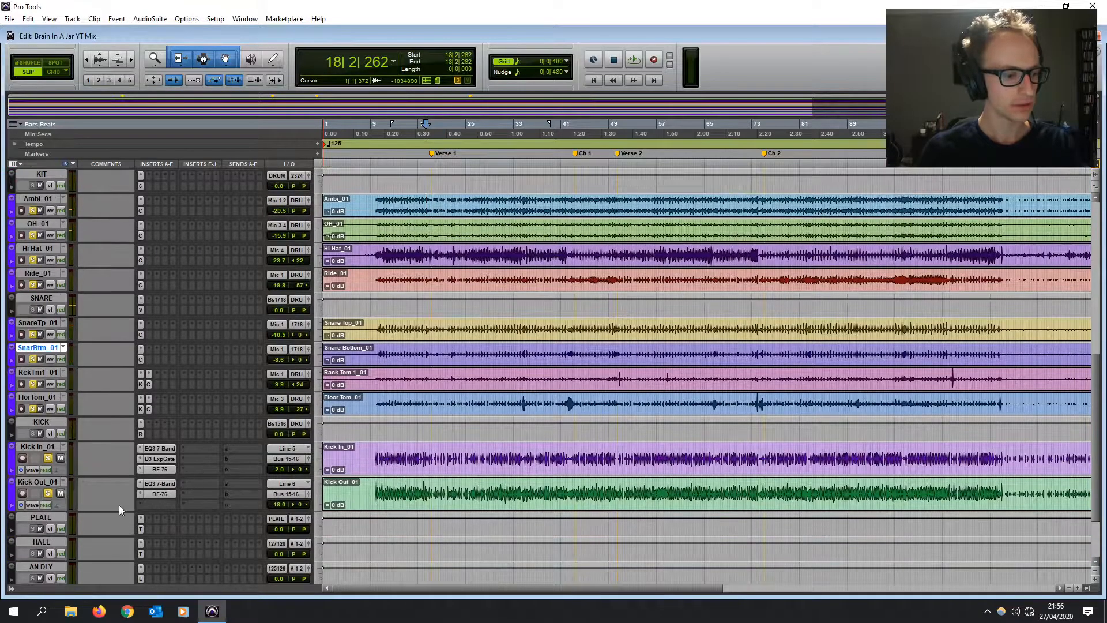
click(140, 479)
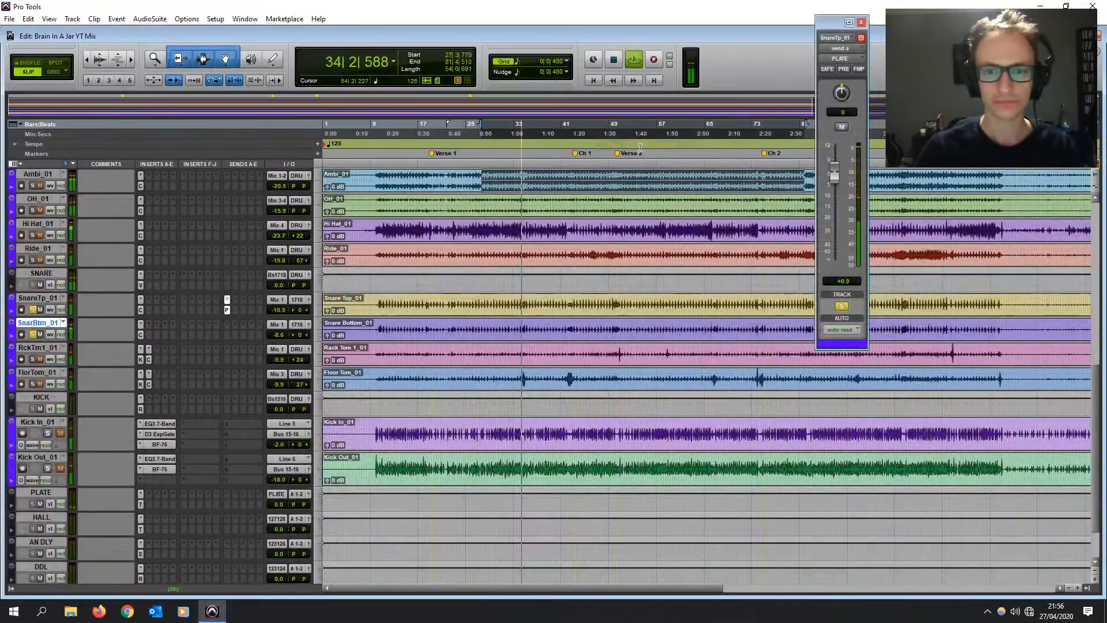
- Switch the SnareTp_01 send from Bus 127-128 to PLATE and adjust the send level by ear
drag(836, 174, 835, 185)
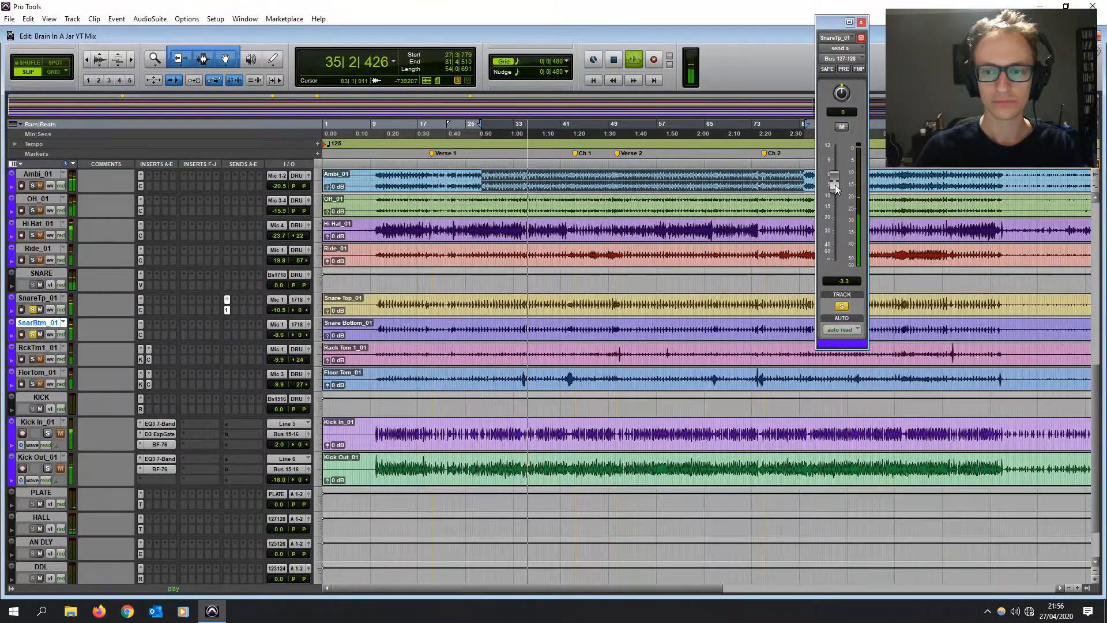
click(227, 301)
mouse_move(272, 327)
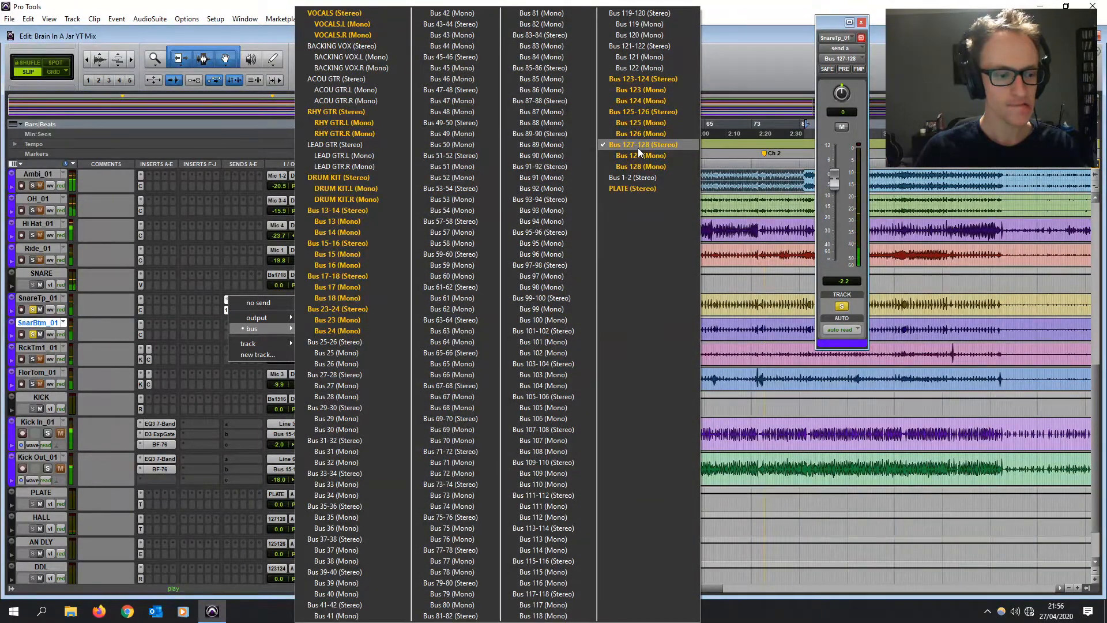
click(626, 189)
key(space)
key(space)
drag(834, 182, 838, 159)
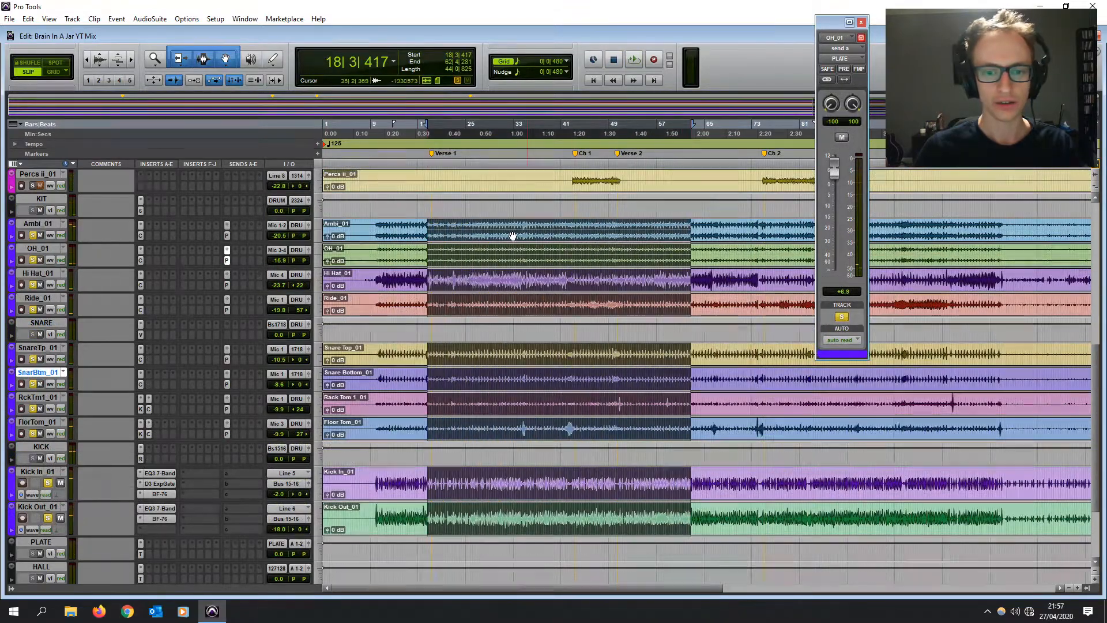
- Play the drums from just before Verse 1 and set the OH_01 send level to PLATE to +2.8
key(space)
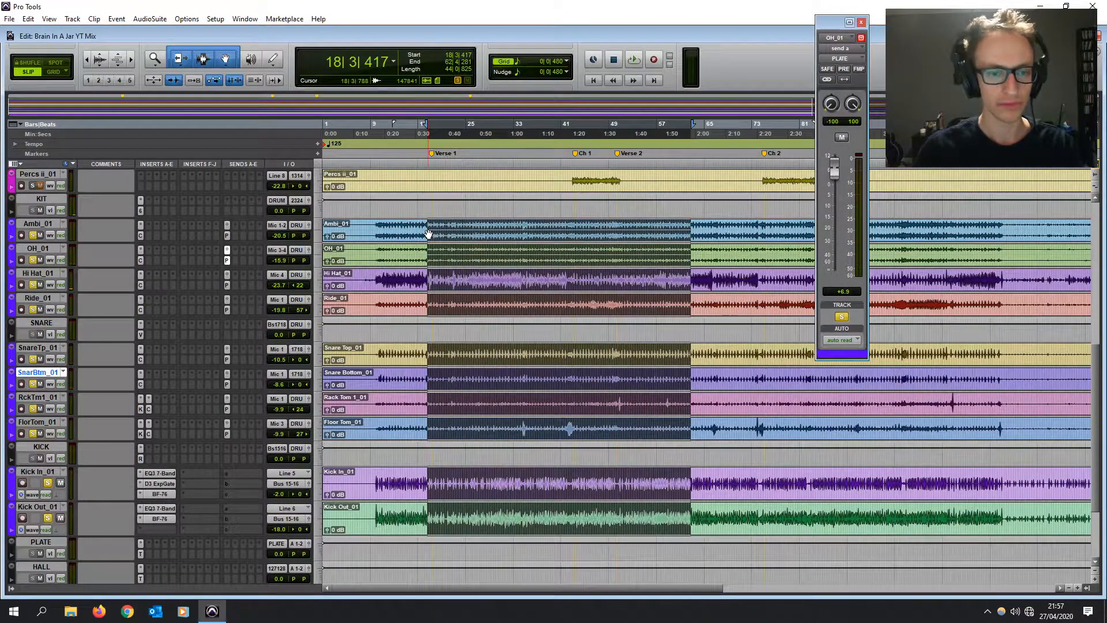
key(space)
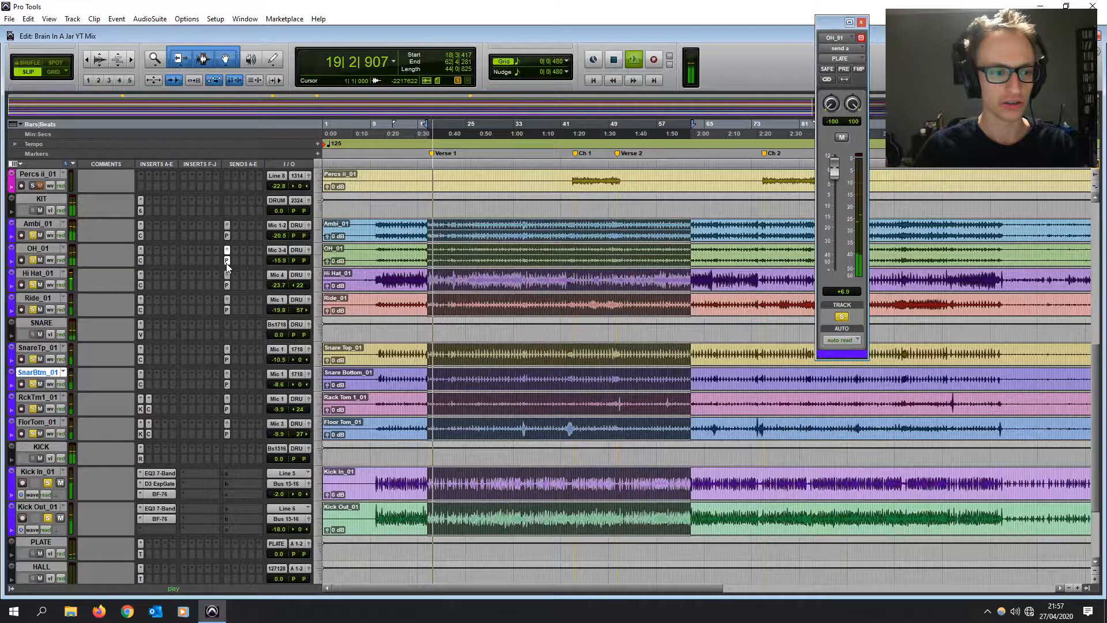
drag(836, 172, 836, 183)
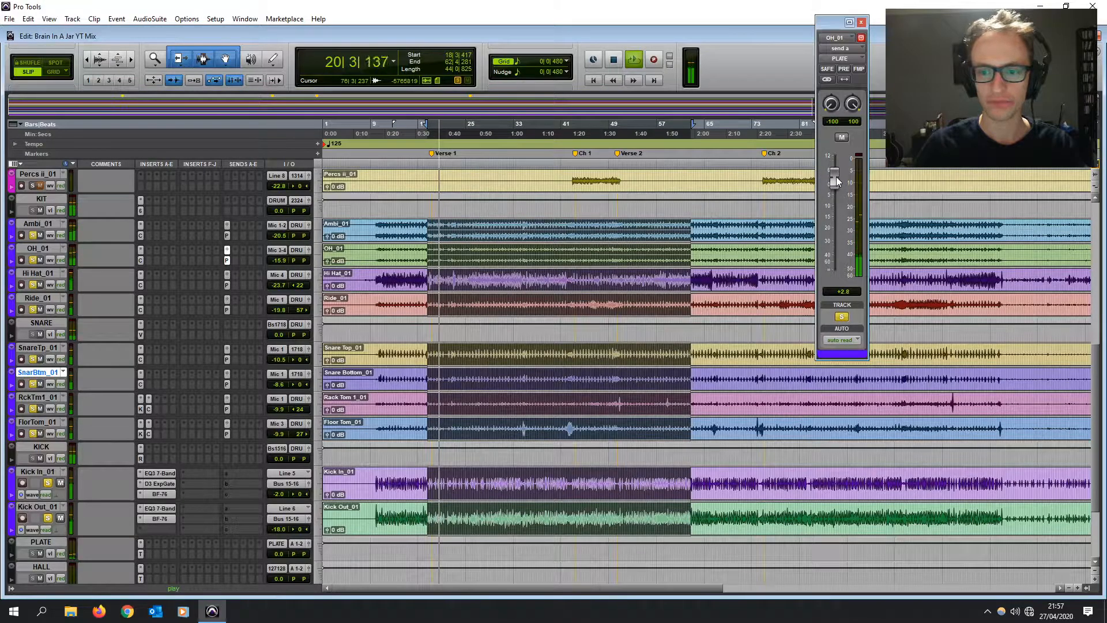
- Set the PLATE send levels to +2.9 on SnareTp_01 and +1.6 on SnarBtm_01, and close the send window
click(226, 359)
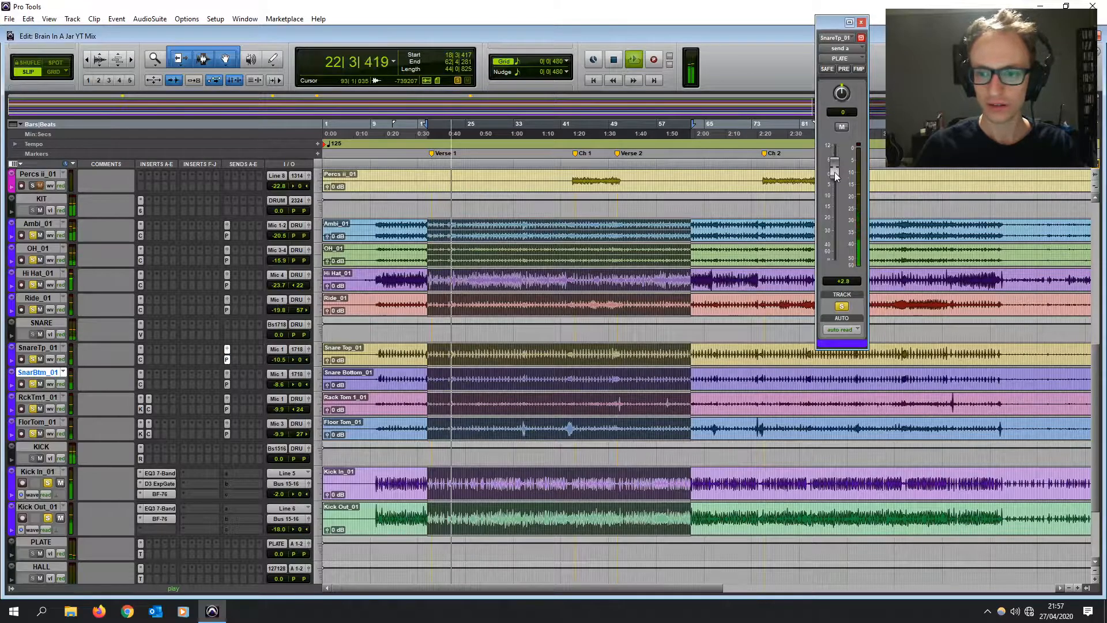
click(226, 382)
drag(833, 159, 832, 177)
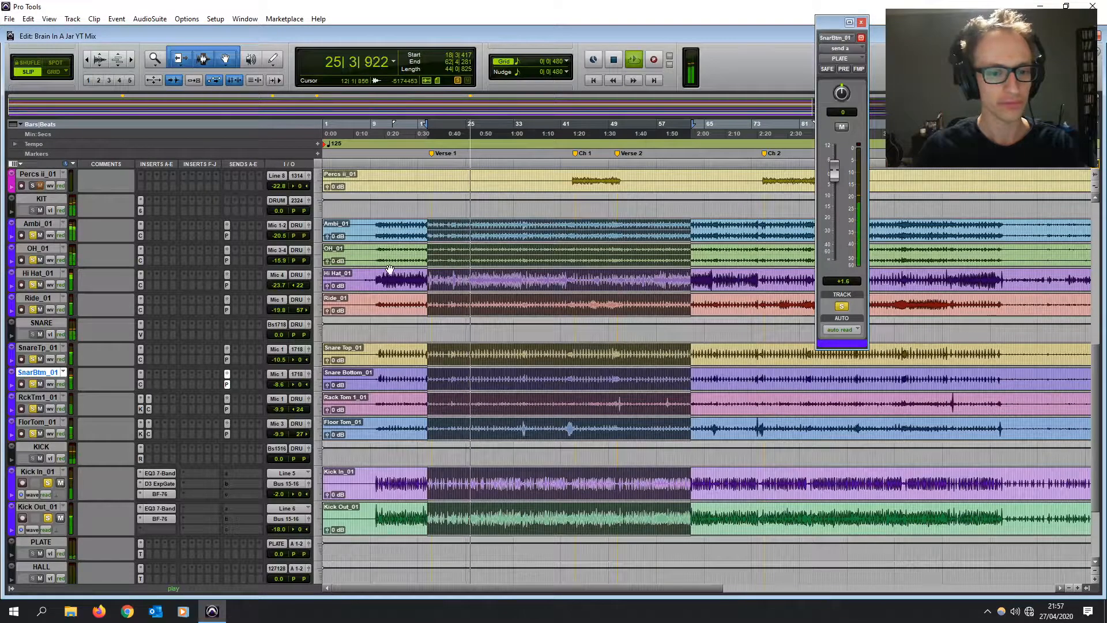
click(433, 225)
click(861, 23)
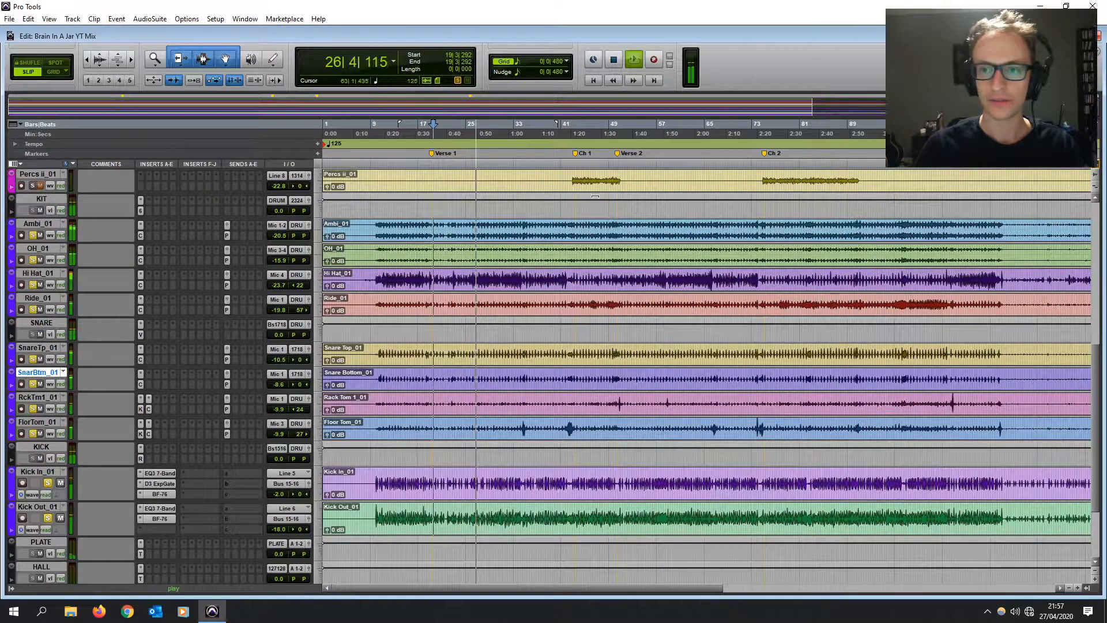
- Listen to the drums with plate reverb around bars 10 and 67, and bring the song's later section into view
scroll(473, 259, down, 2)
scroll(473, 259, down, 2)
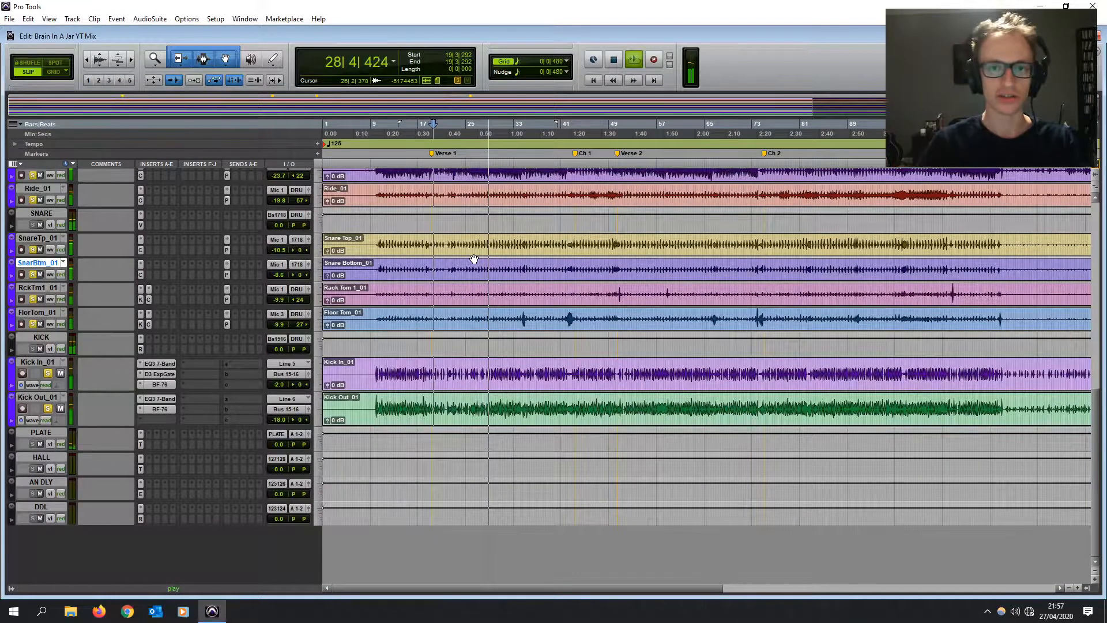
click(378, 241)
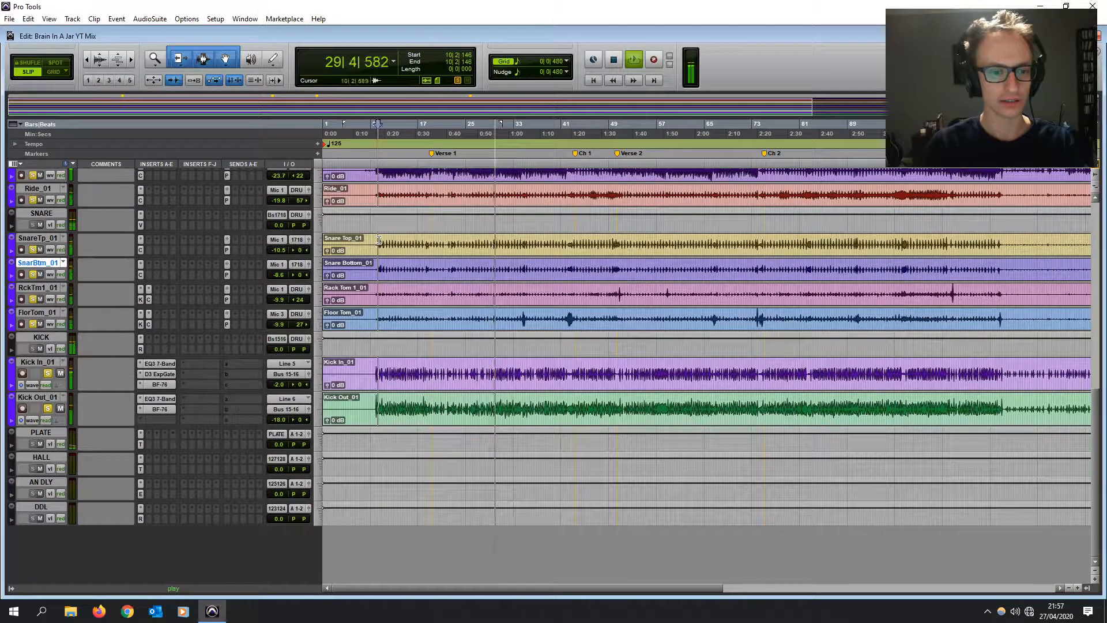
scroll(547, 297, up, 3)
click(719, 352)
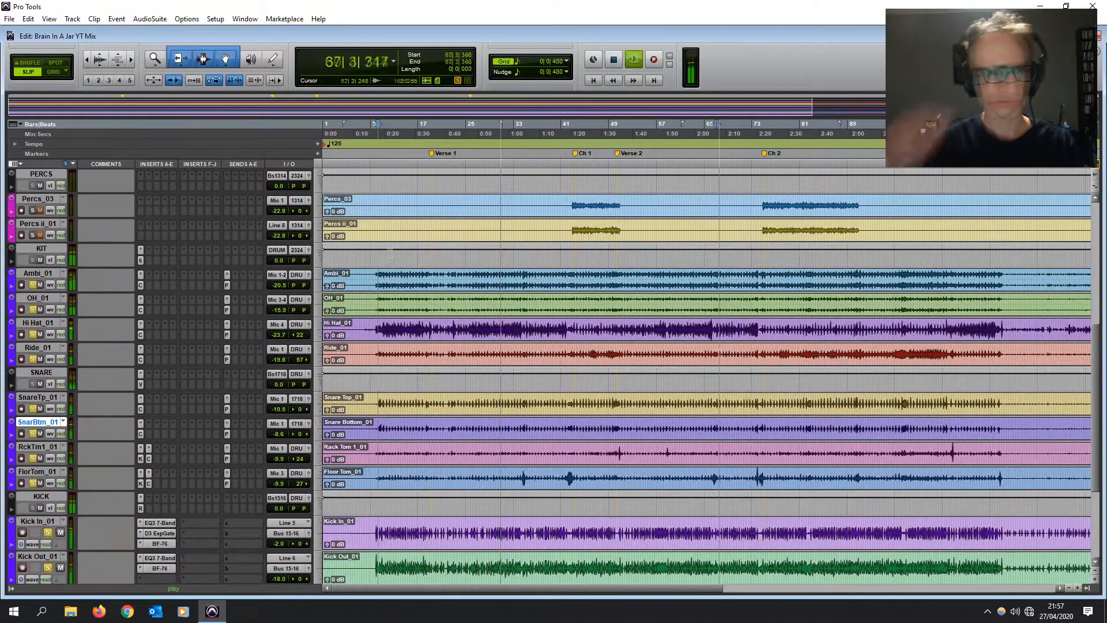
key(r)
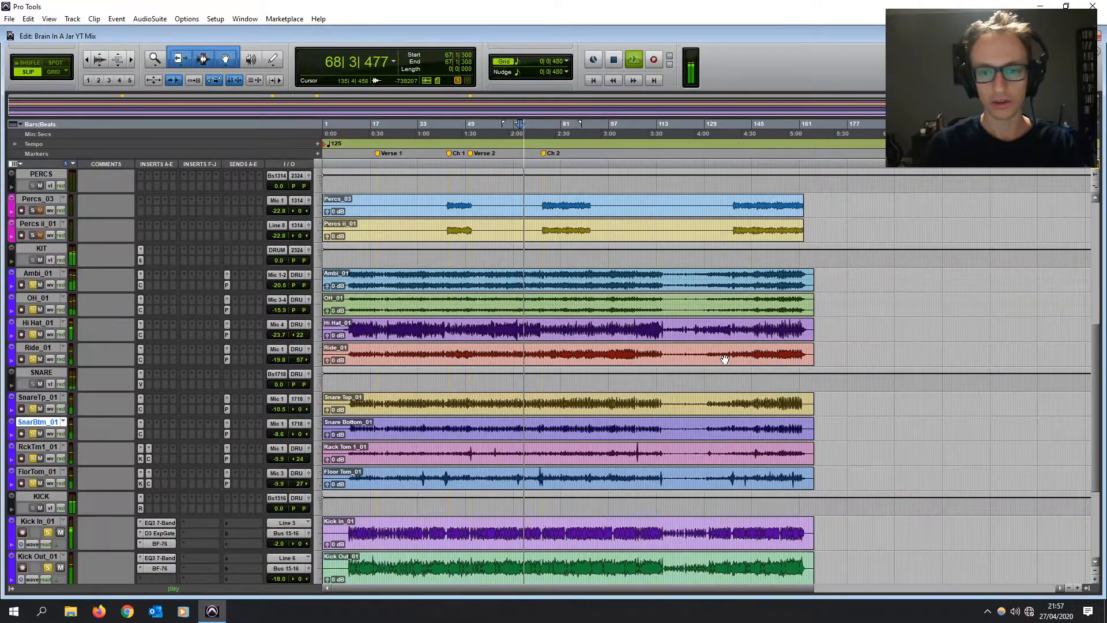
key(t)
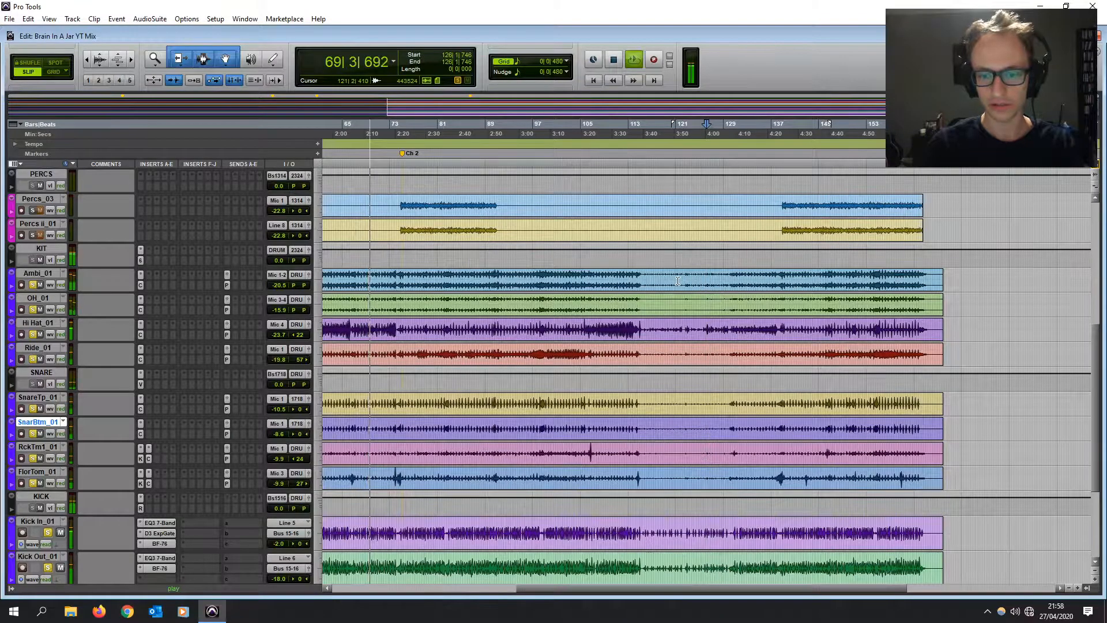
- Audition the sparse drum passage from about bar 119, stop playback and place the playback start at about bar 115
click(667, 276)
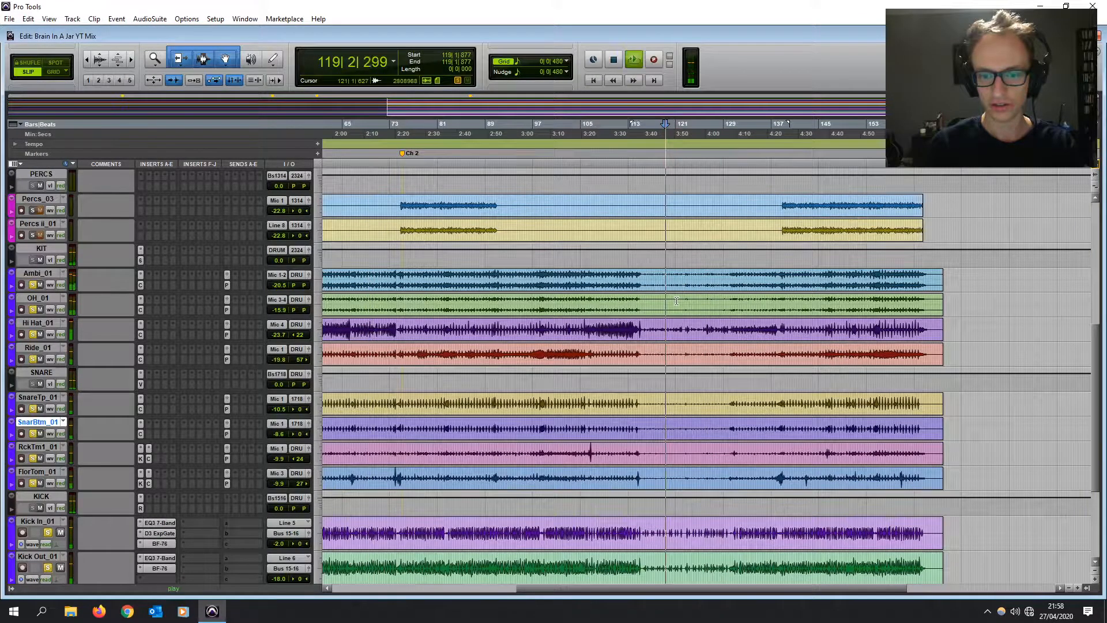
key(t)
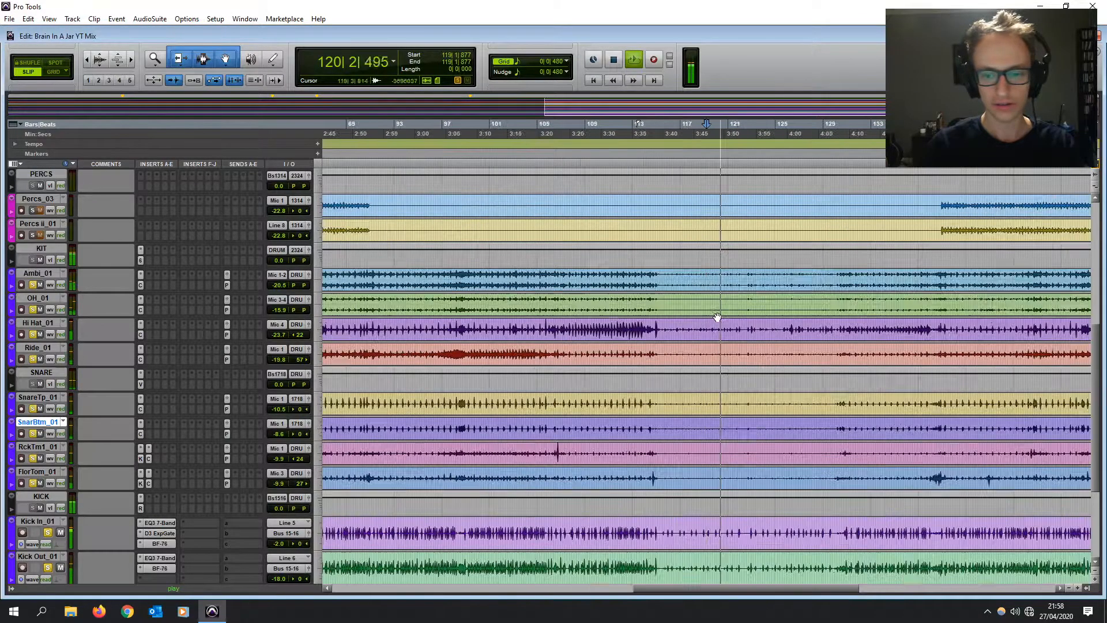
scroll(634, 300, right, 3)
scroll(579, 277, down, 2)
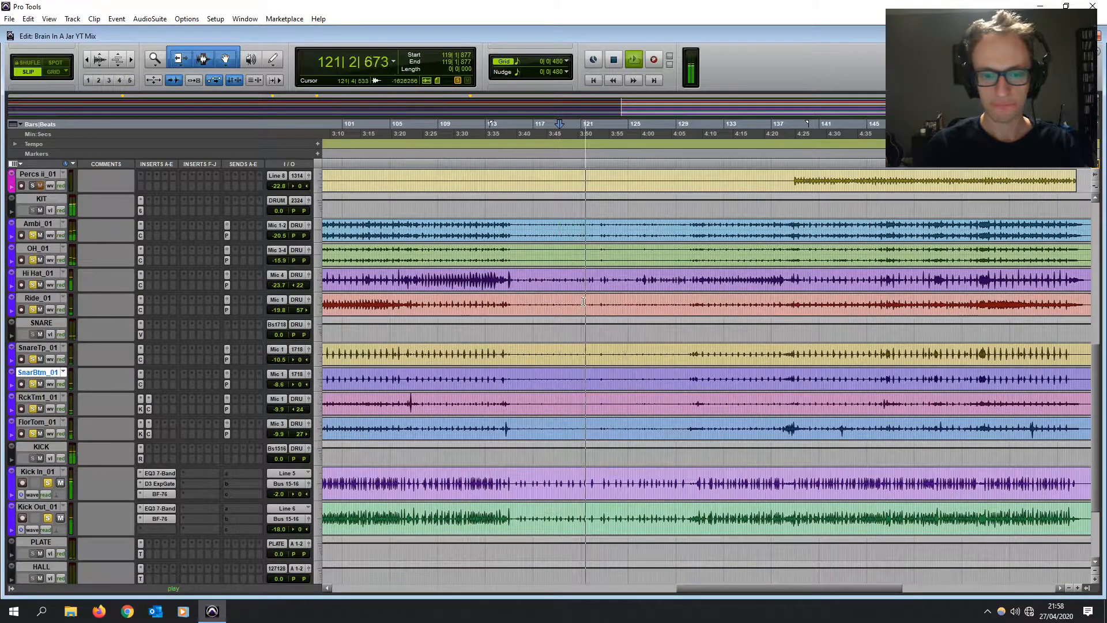
key(t)
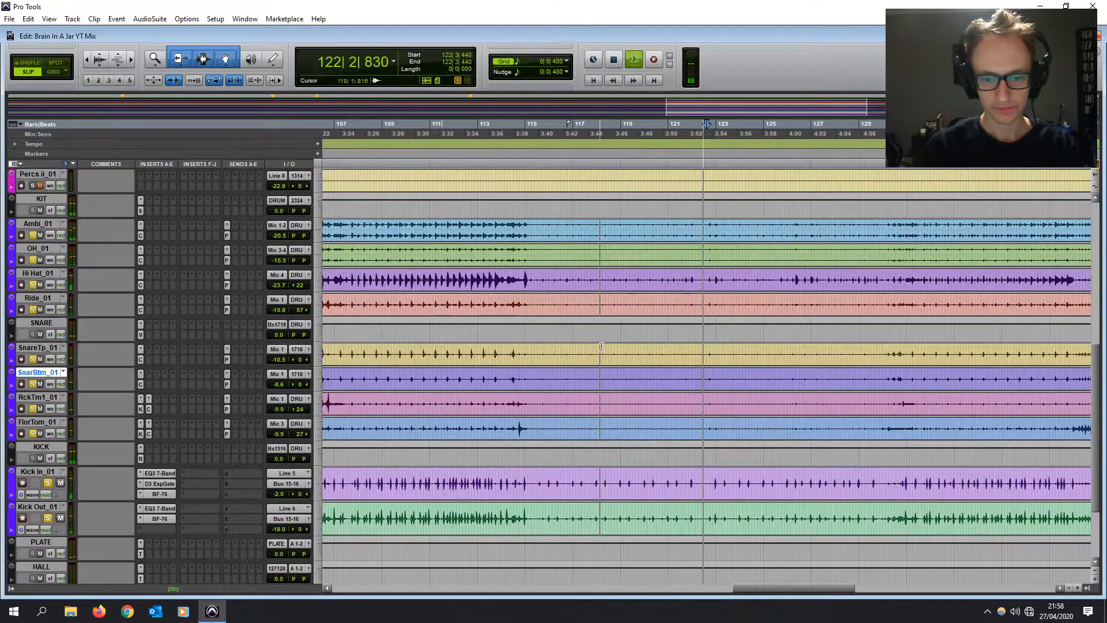
click(883, 349)
key(space)
click(553, 243)
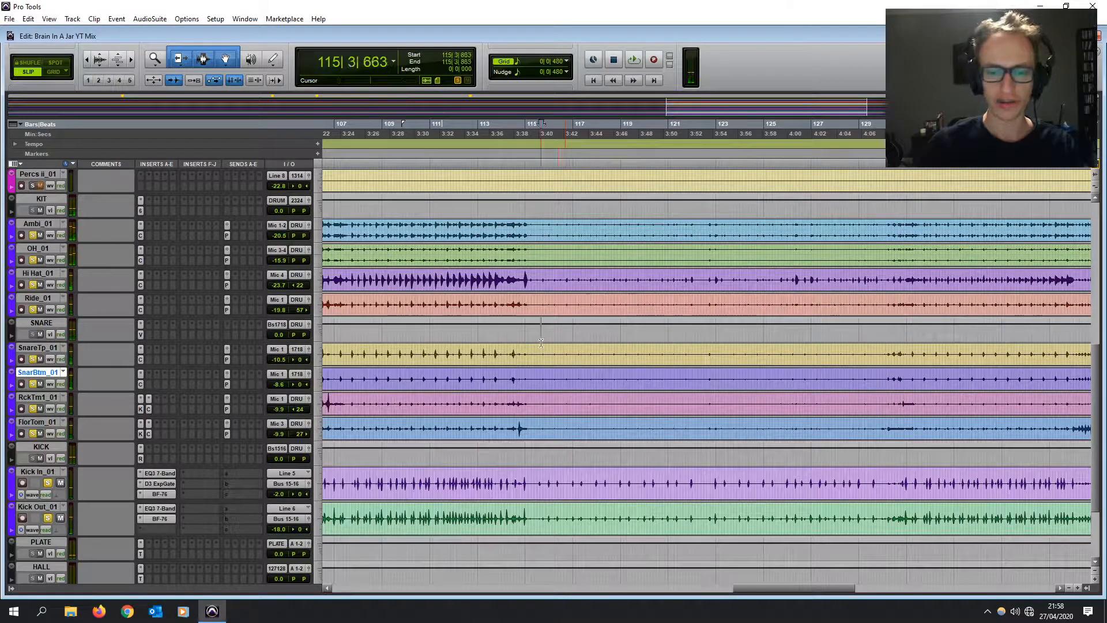
scroll(576, 236, right, 3)
click(580, 230)
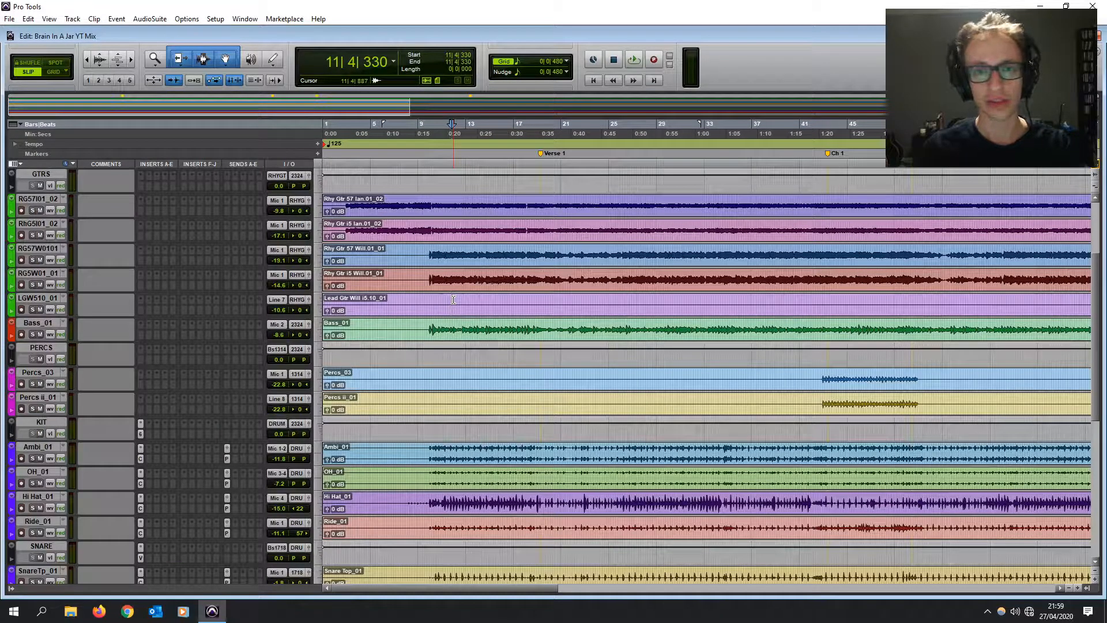
- Play the full mix from bar 11, raise the Bass_01 track volume to -2.6 dB while it runs, and stop playback
key(space)
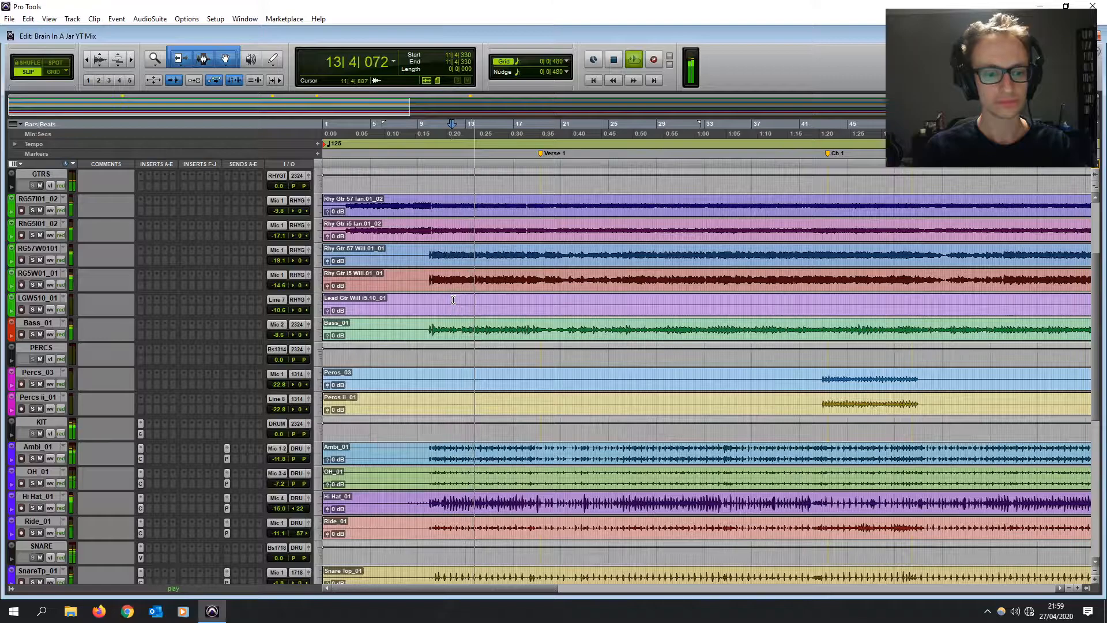
drag(277, 338, 278, 335)
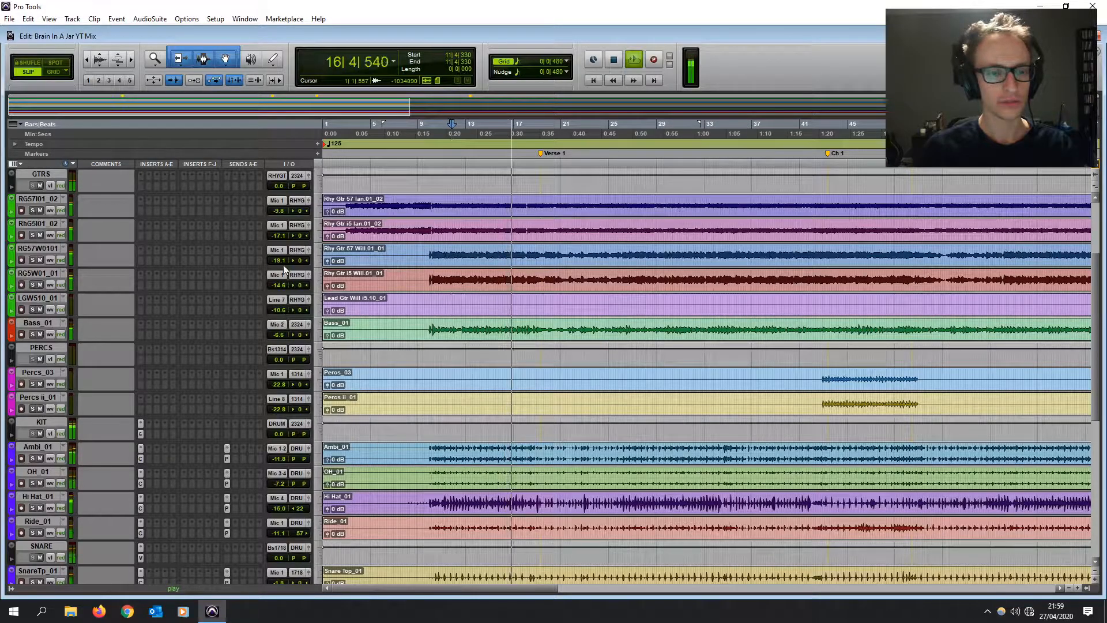
drag(279, 334, 278, 328)
scroll(312, 336, up, 3)
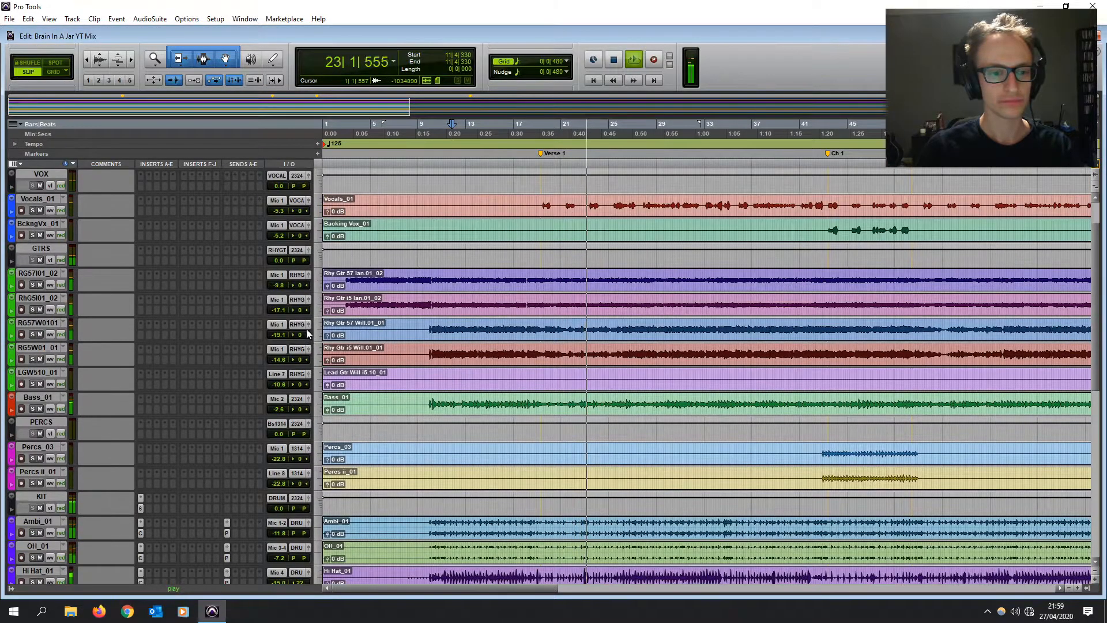
key(space)
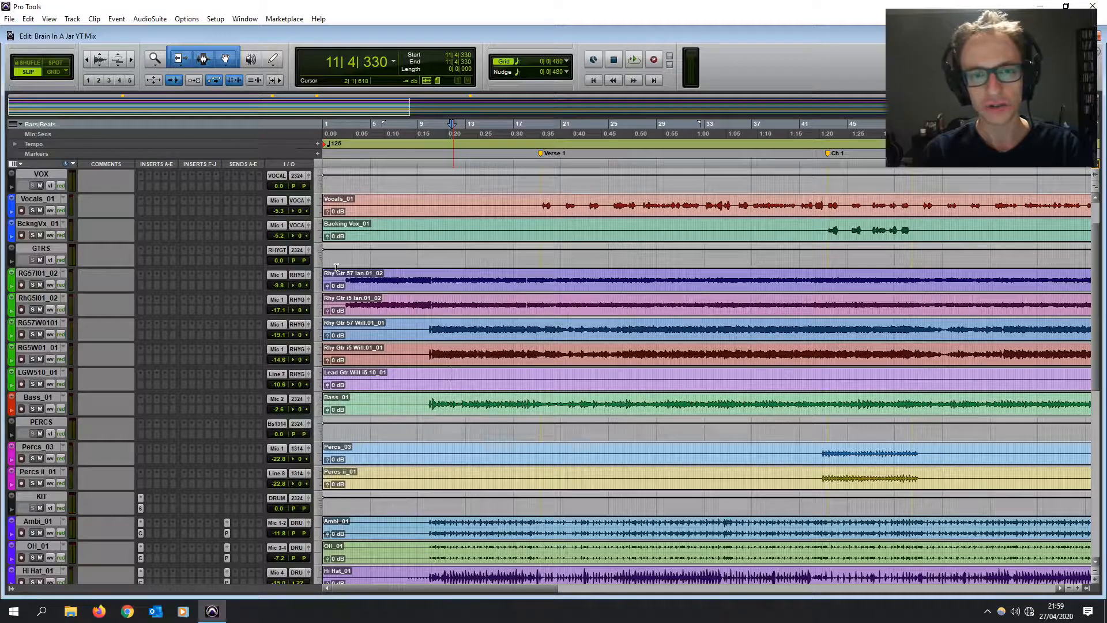
scroll(336, 266, down, 5)
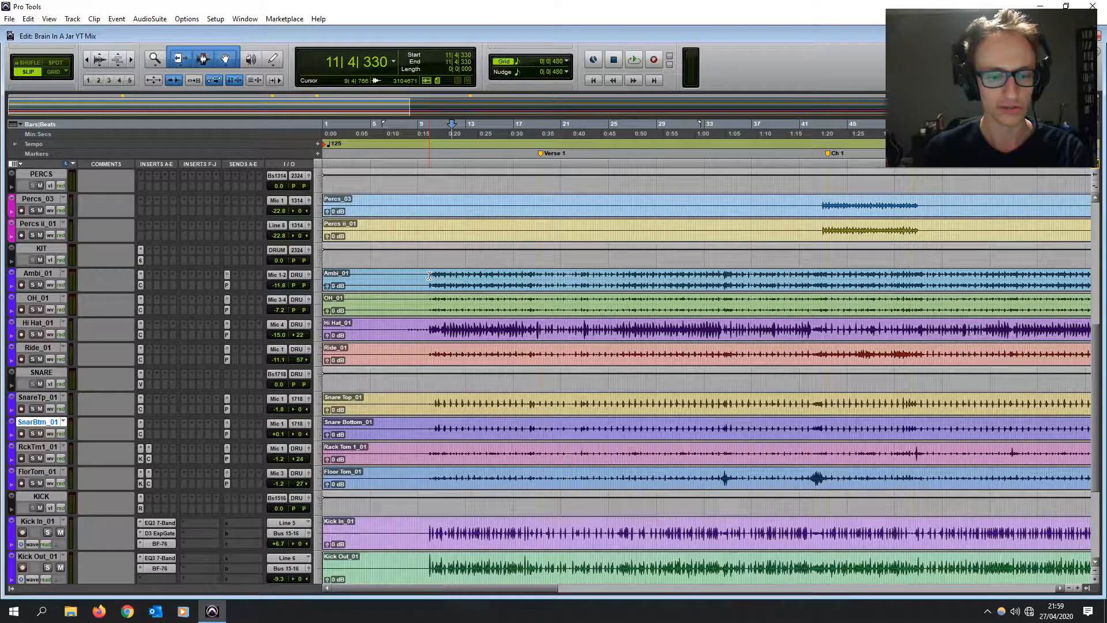
scroll(429, 275, up, 4)
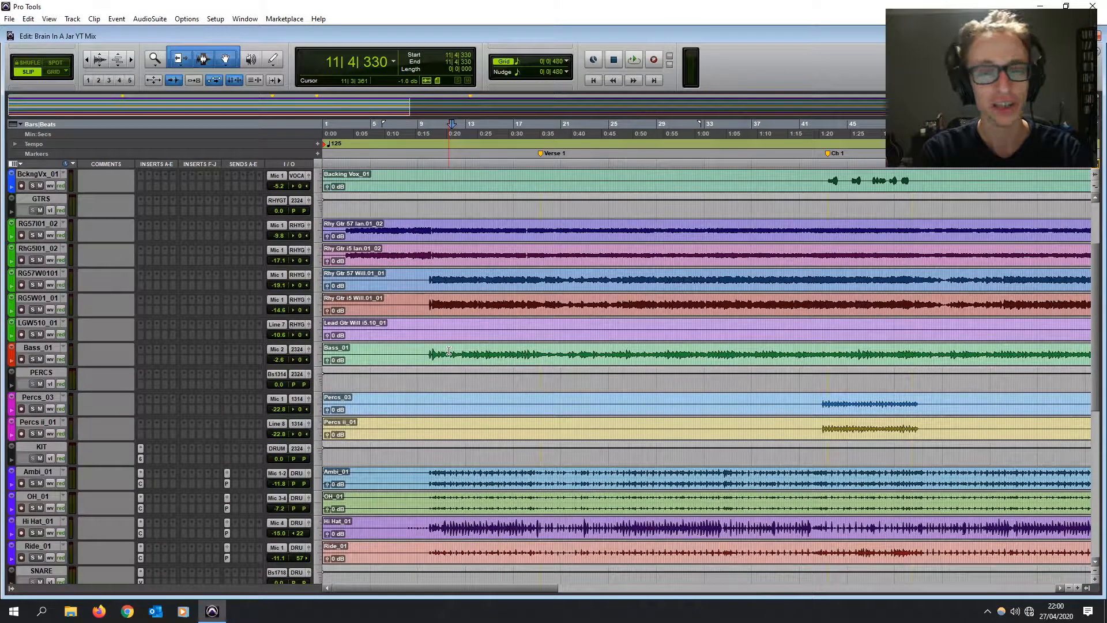